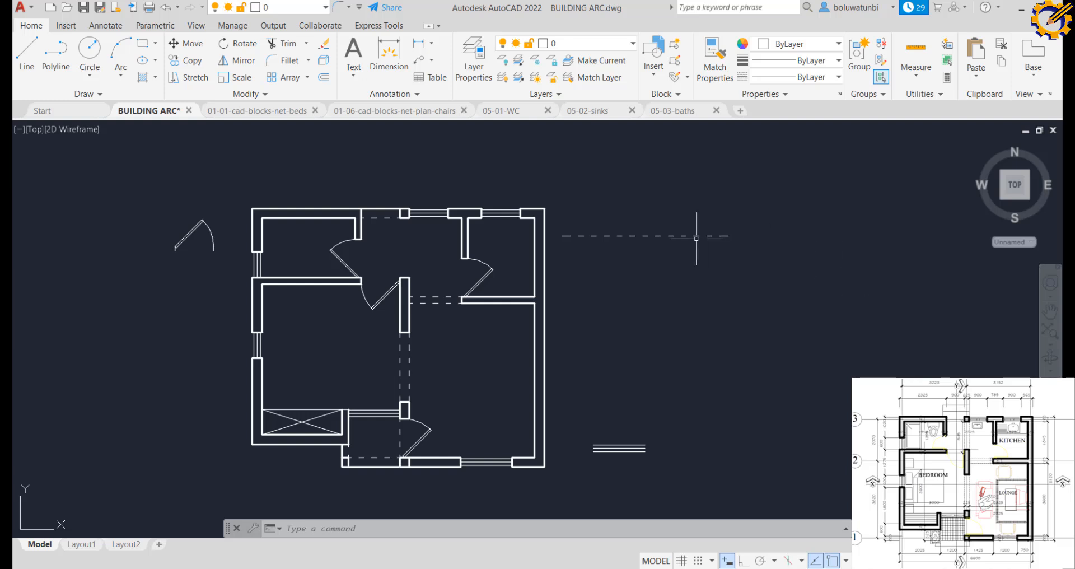
Open the Standard dimension style for modification in the Dimension Style Manager
click(412, 96)
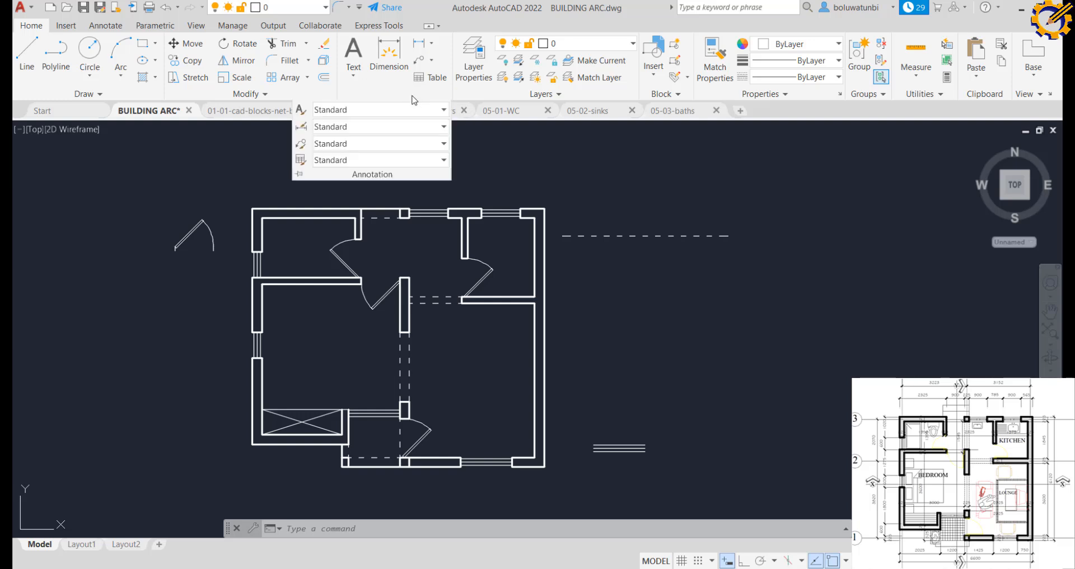
click(444, 127)
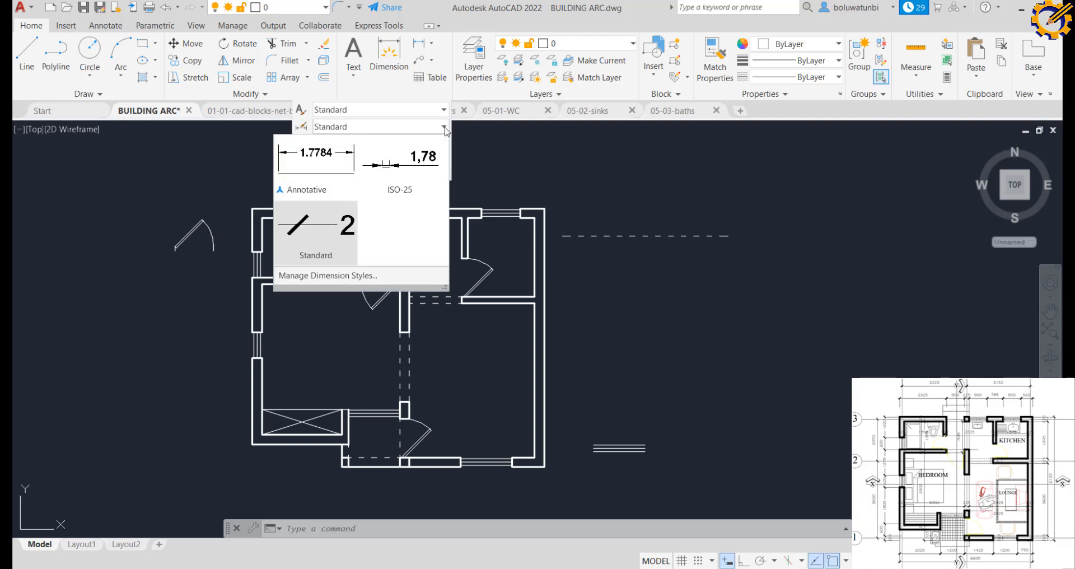
click(334, 276)
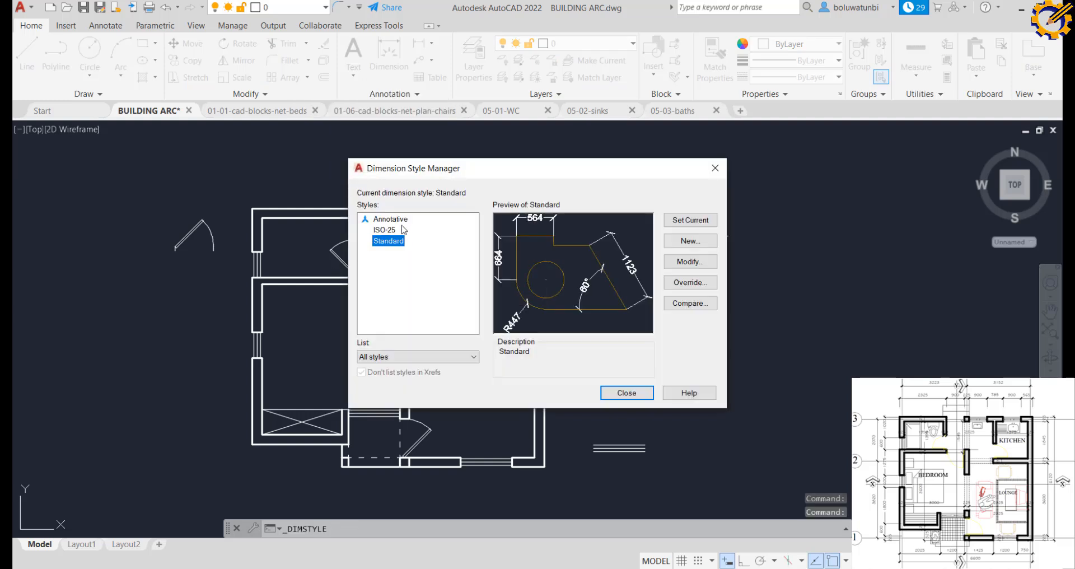
click(683, 261)
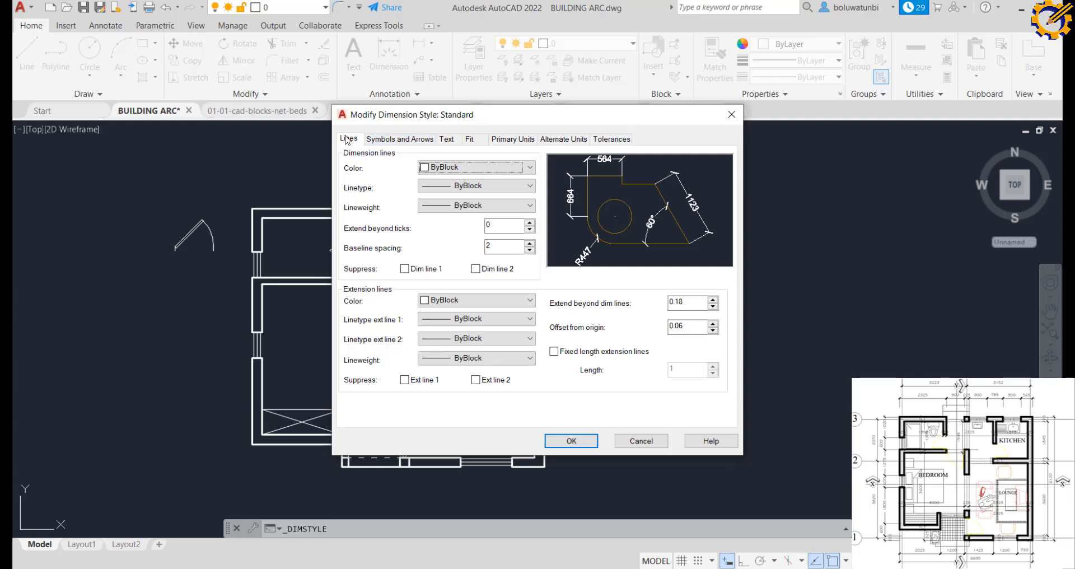
Review the style's line and arrow settings and set its dimension text height to 120
click(391, 140)
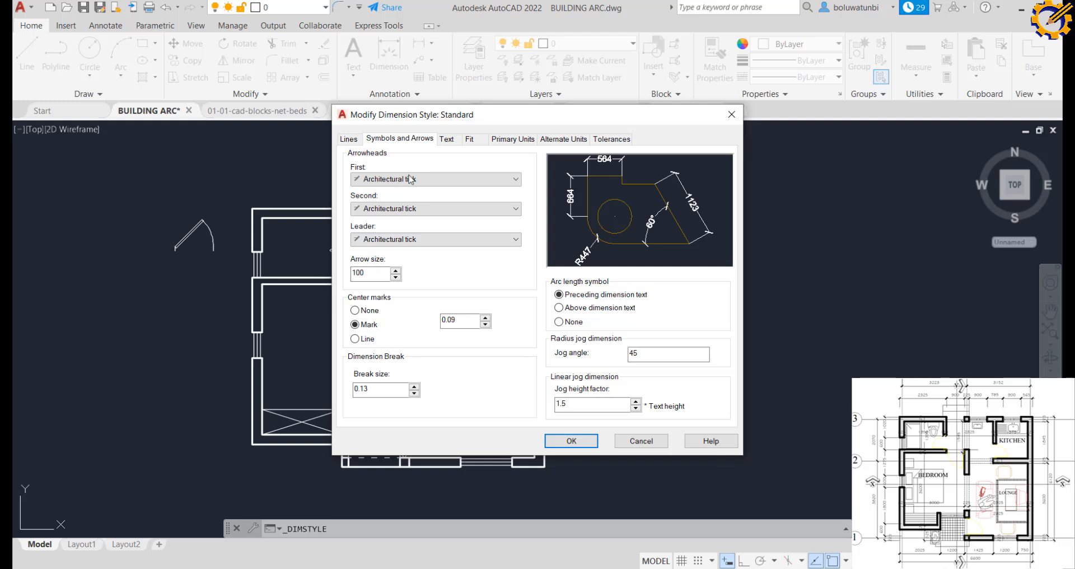
click(351, 141)
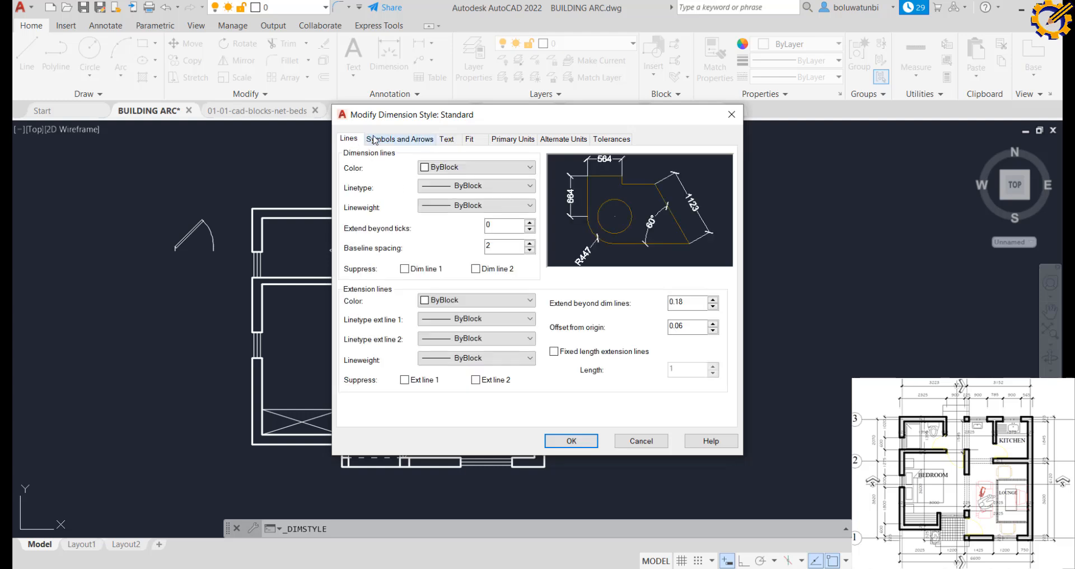
click(374, 139)
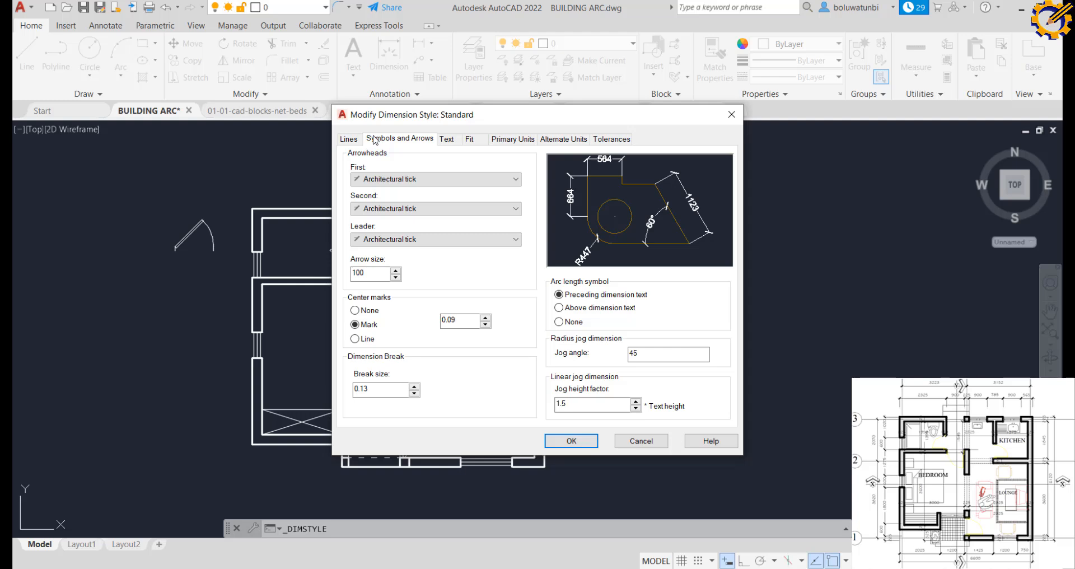
click(446, 140)
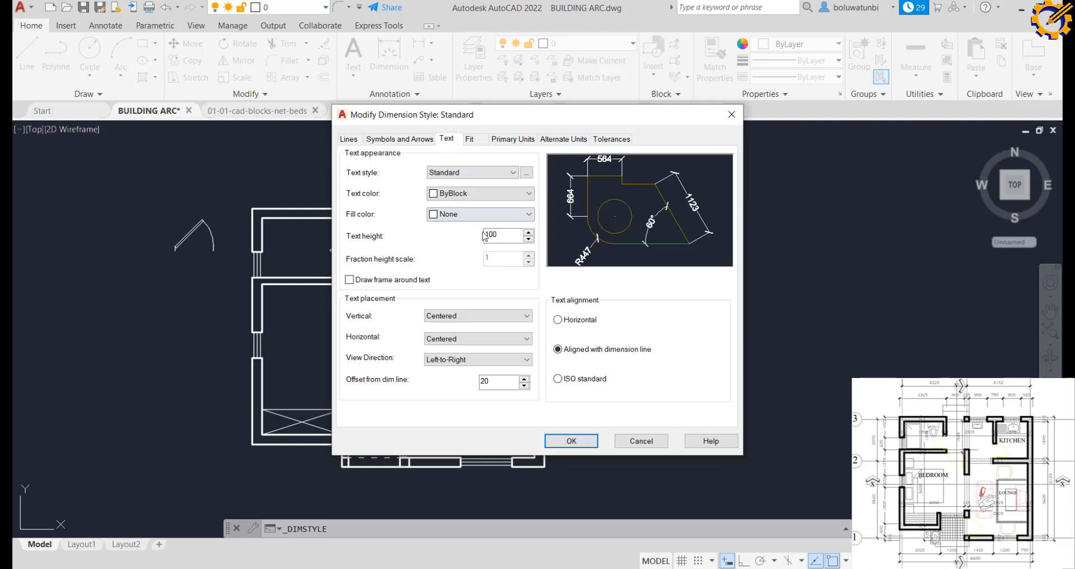
drag(505, 239, 484, 237)
text(120)
key(Tab)
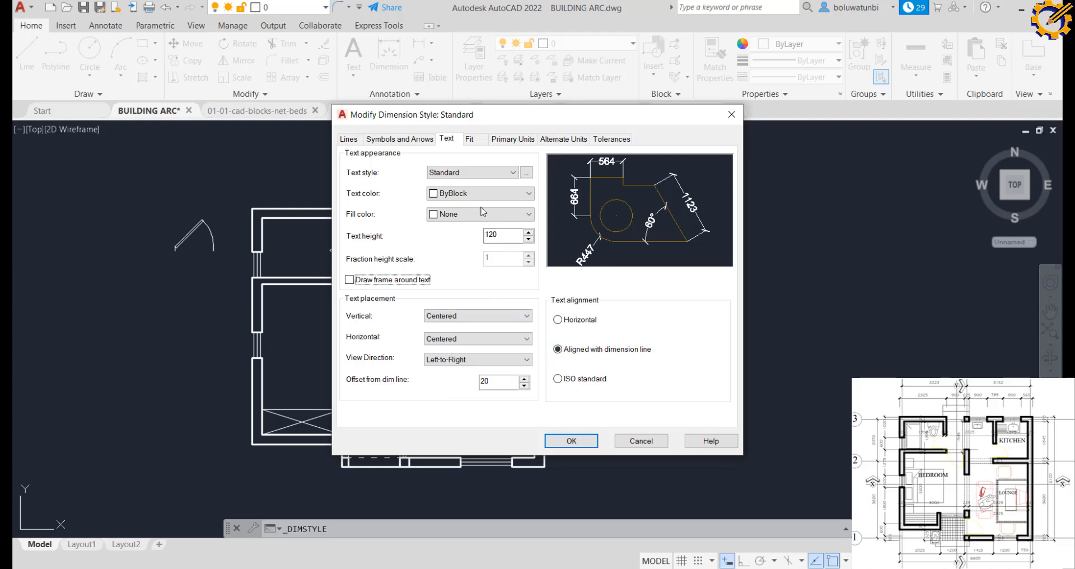
Check the fit and unit settings, accept the style changes, and make Standard the current dimension style
click(471, 139)
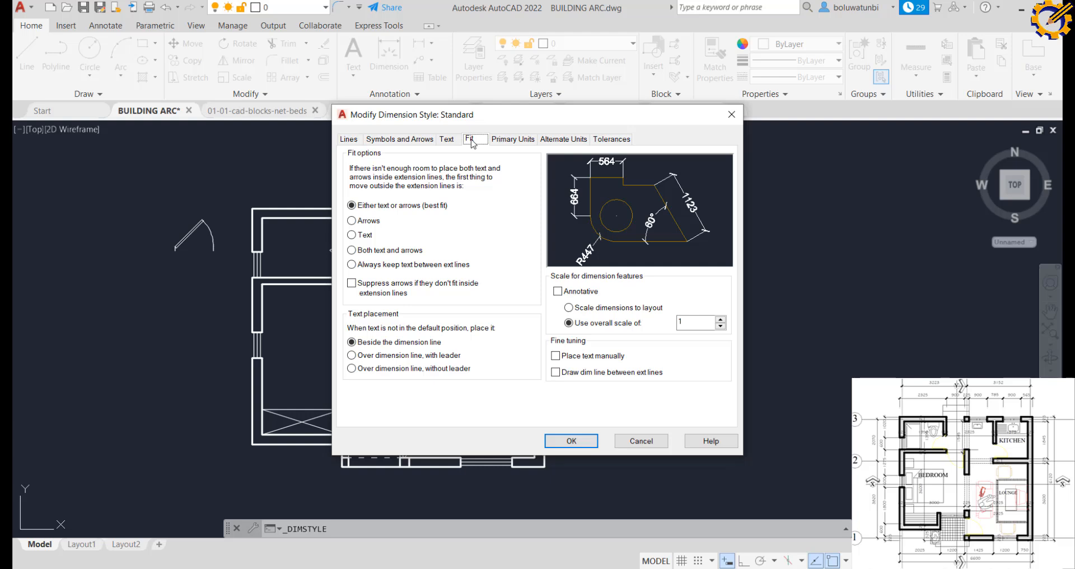
click(507, 141)
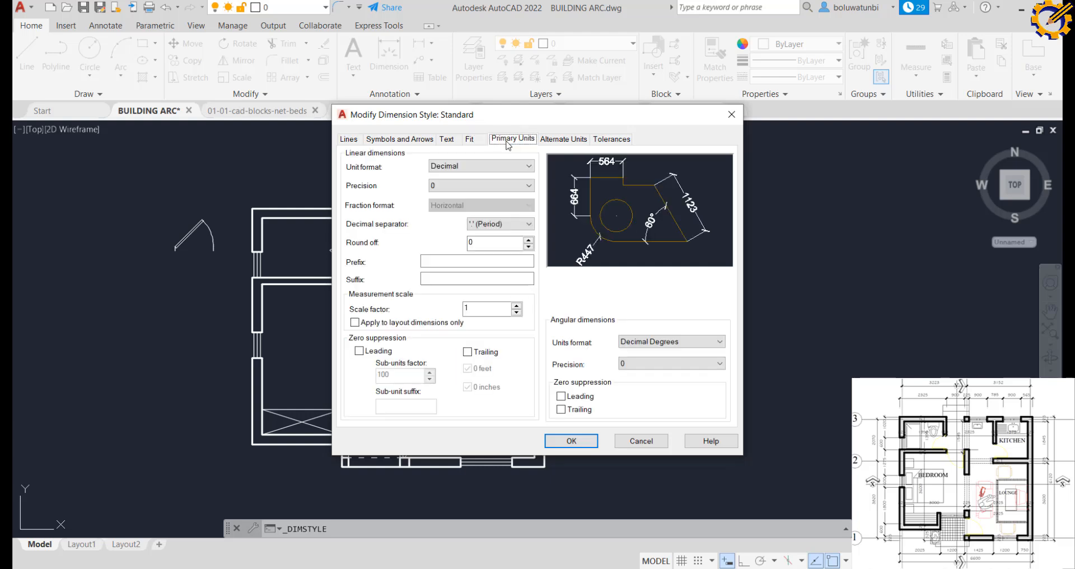
click(515, 185)
click(520, 186)
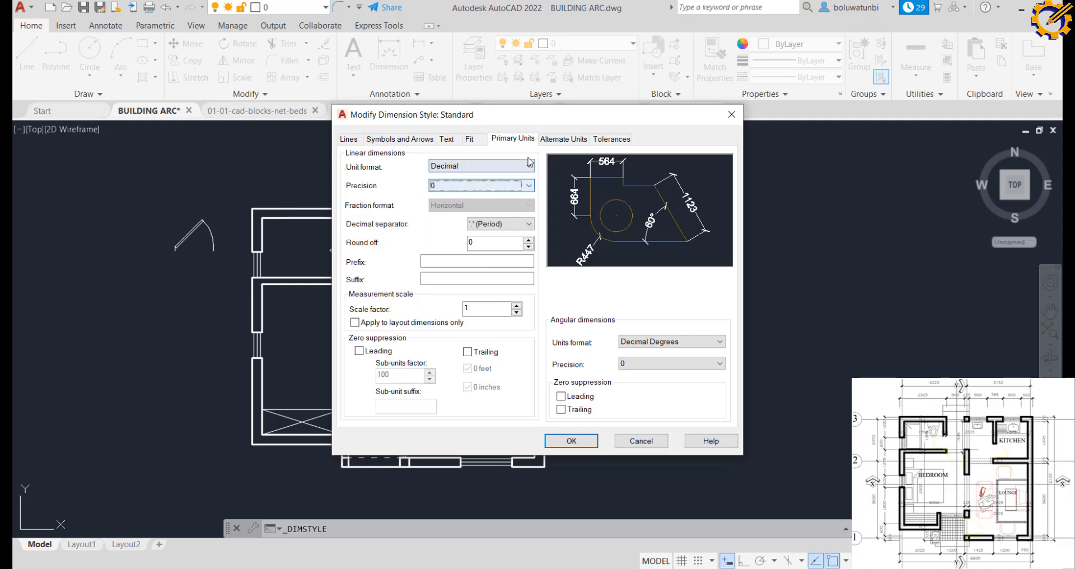
click(552, 141)
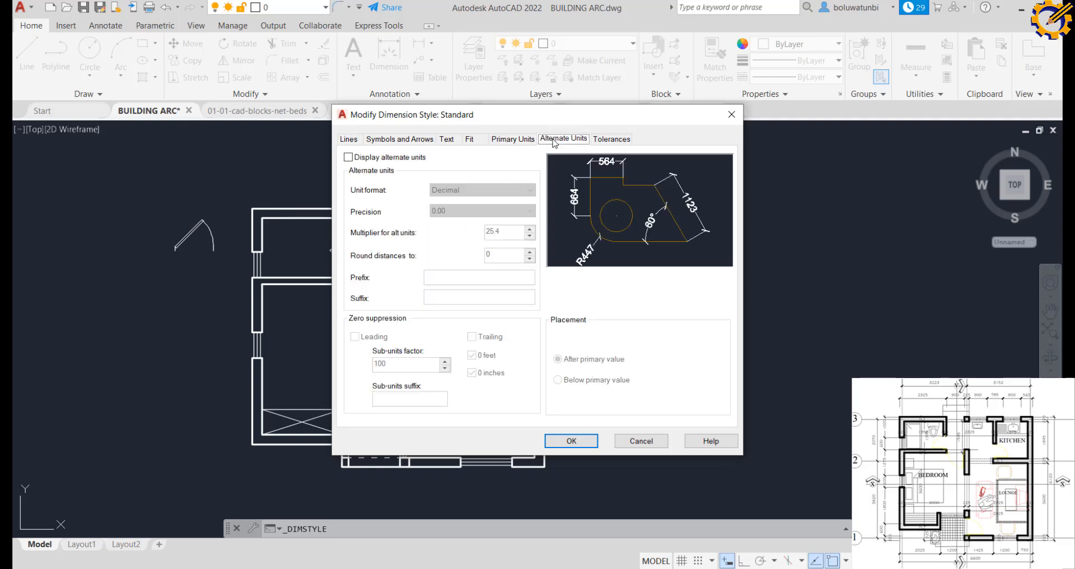
click(377, 141)
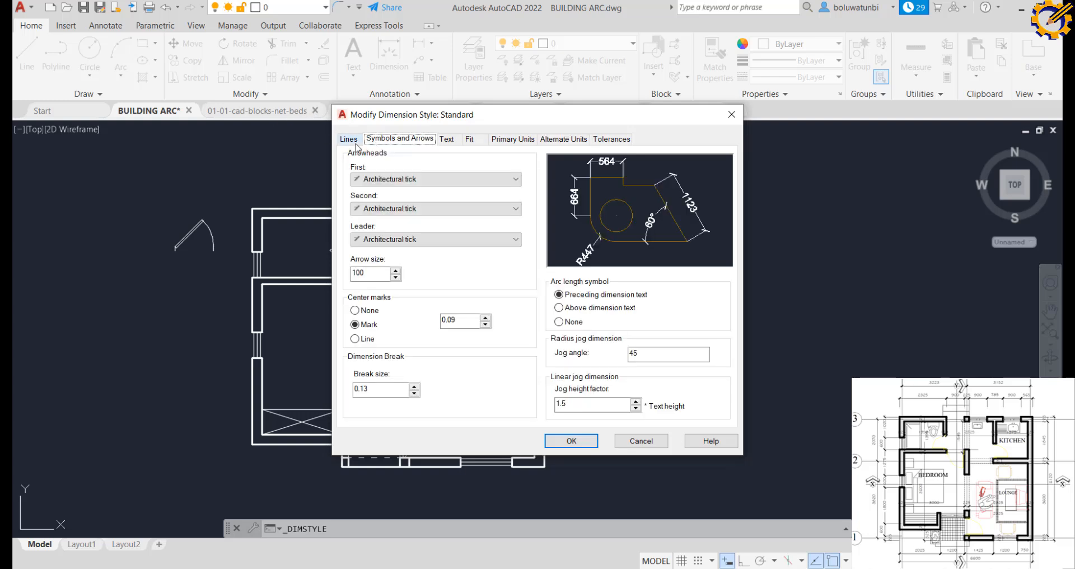
click(572, 441)
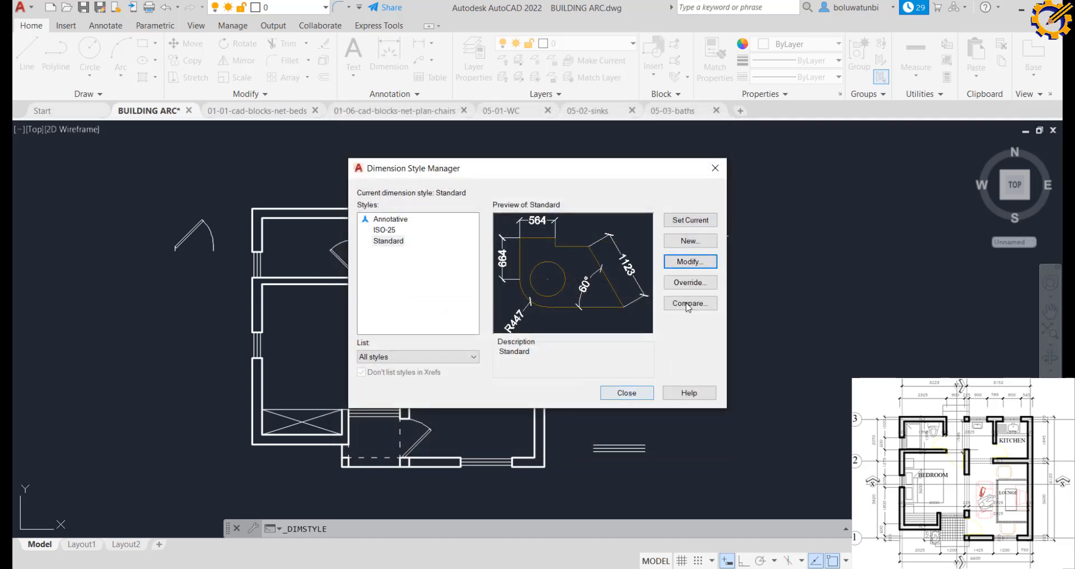
click(690, 220)
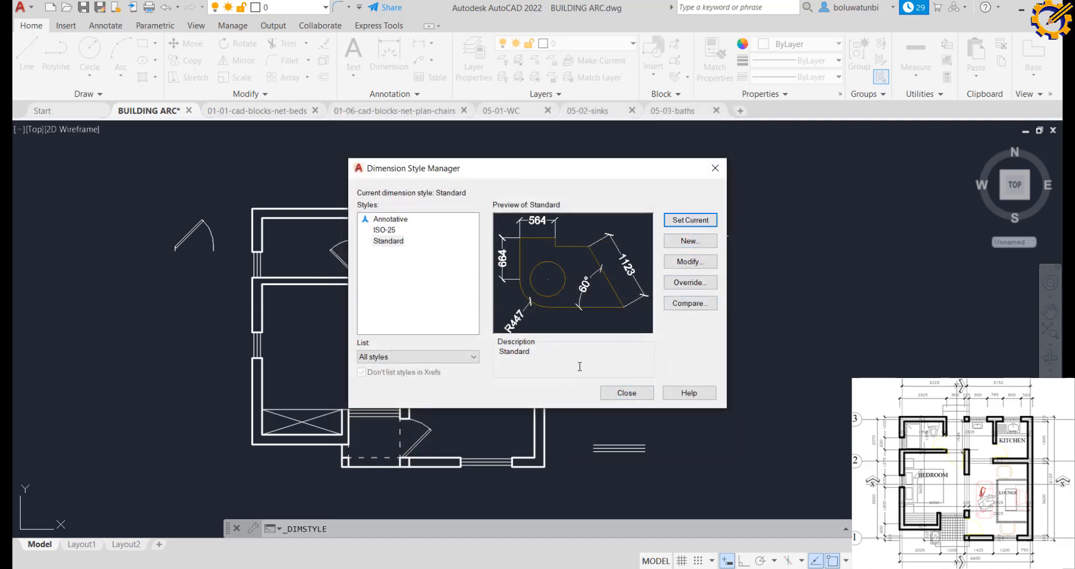
click(624, 393)
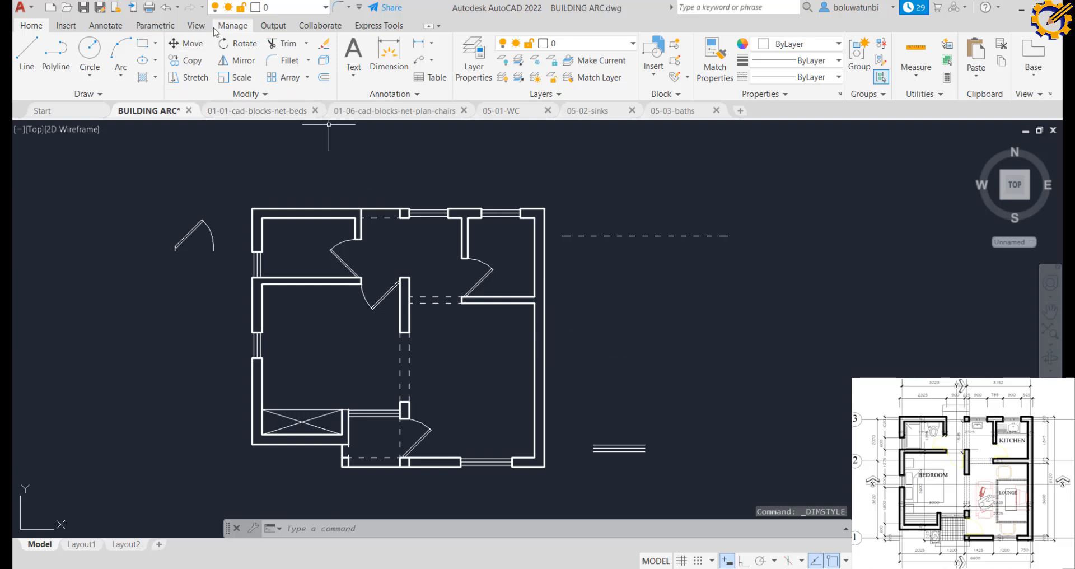
Add a vertical linear dimension between the outer top and bottom corners of the plan's left exterior wall, placed just outside it
click(106, 25)
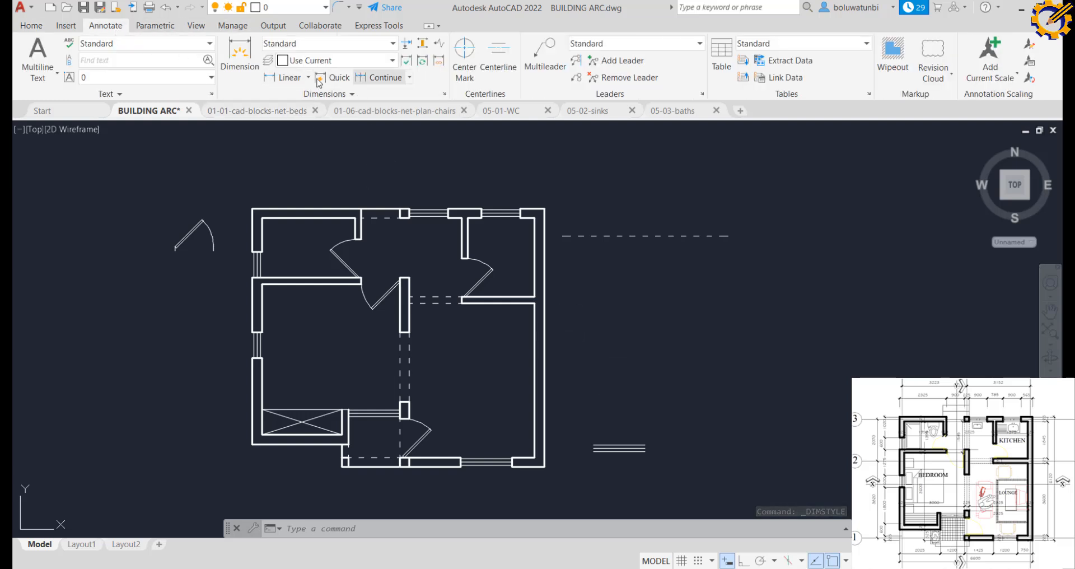
click(283, 77)
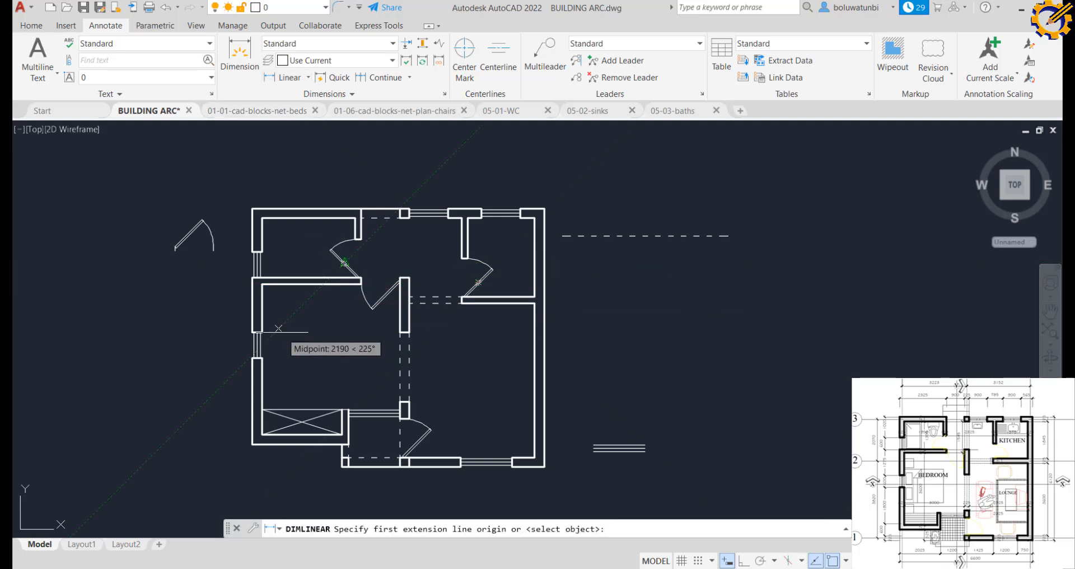
click(252, 209)
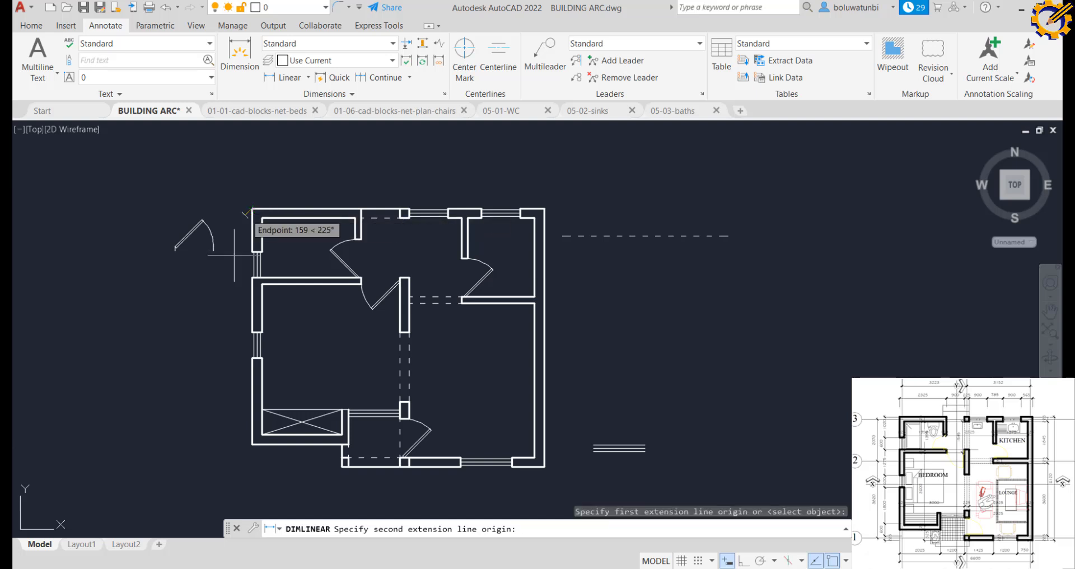
click(252, 442)
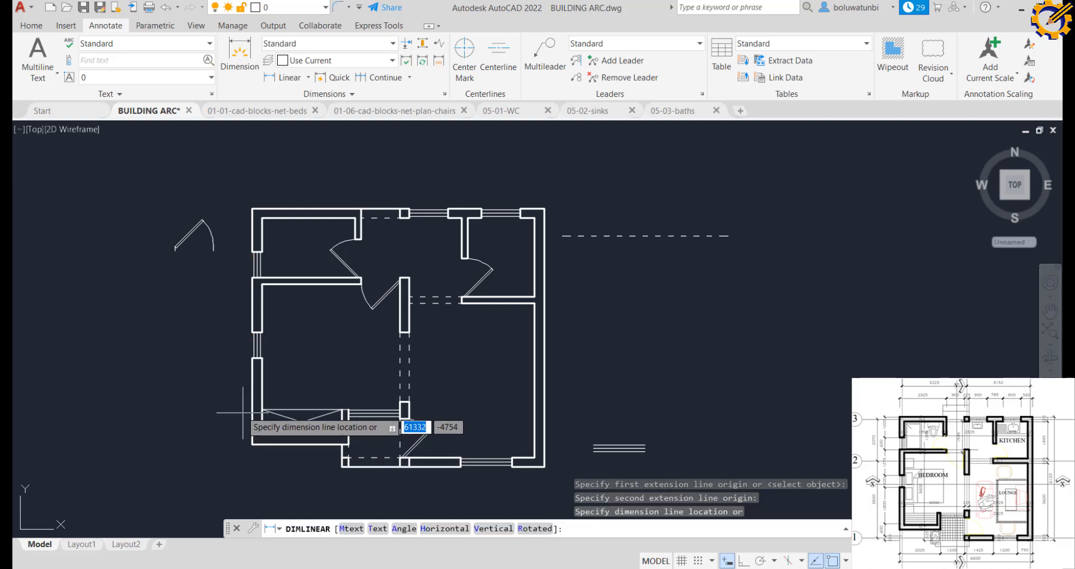
click(233, 404)
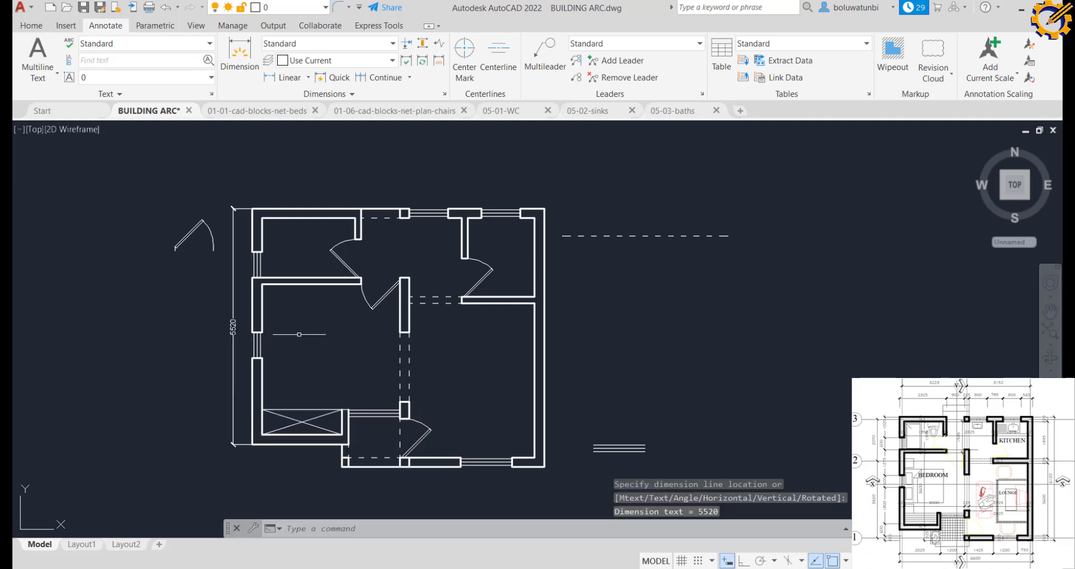
scroll(255, 323, up, 2)
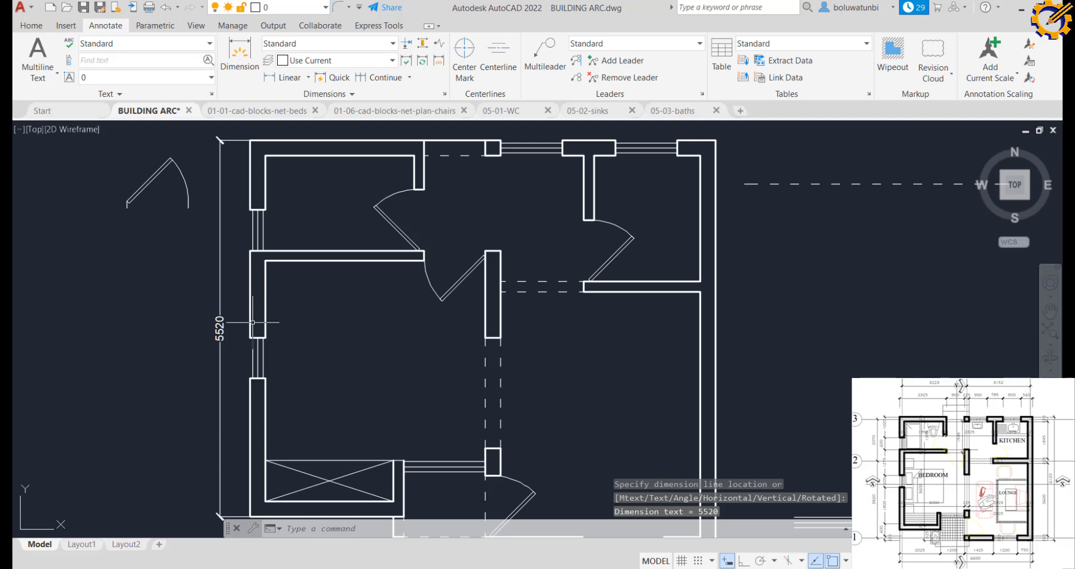
scroll(253, 322, down, 2)
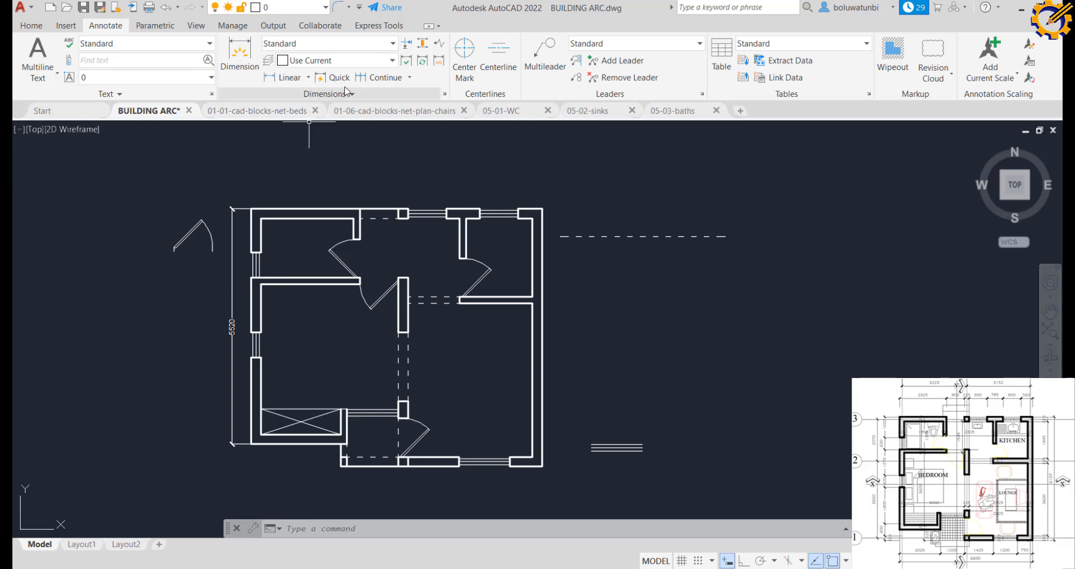
Add a vertical linear dimension for the top-left room, from its inner top corner to the partition wall's upper face, outside the left wall
click(287, 80)
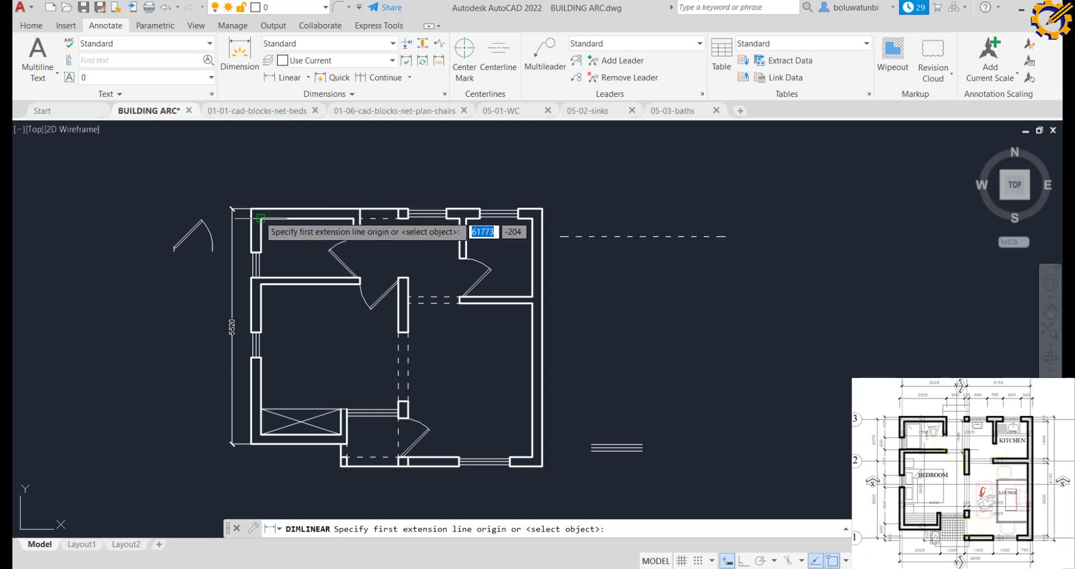
click(260, 218)
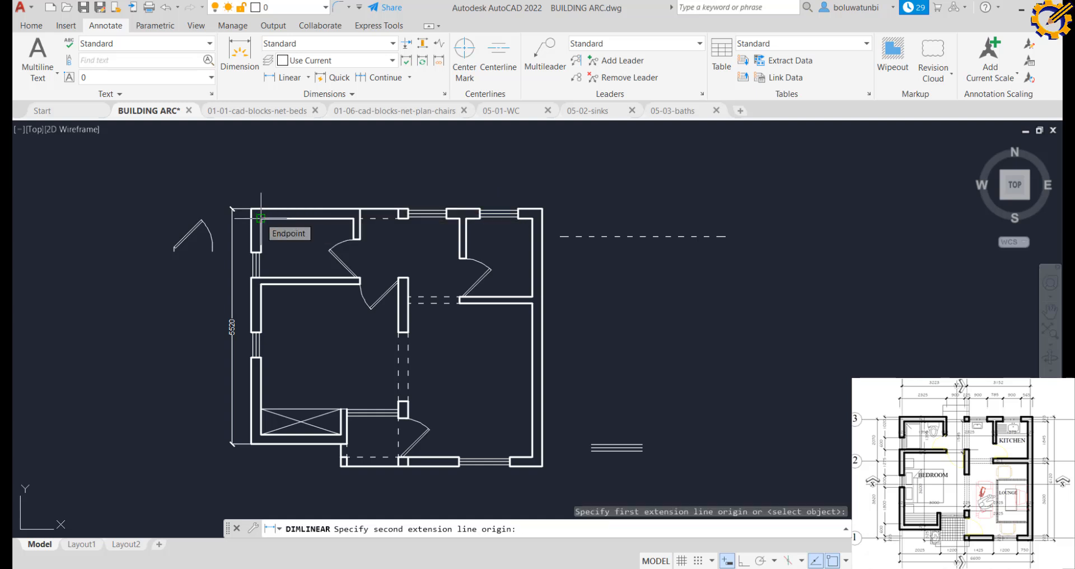
click(260, 278)
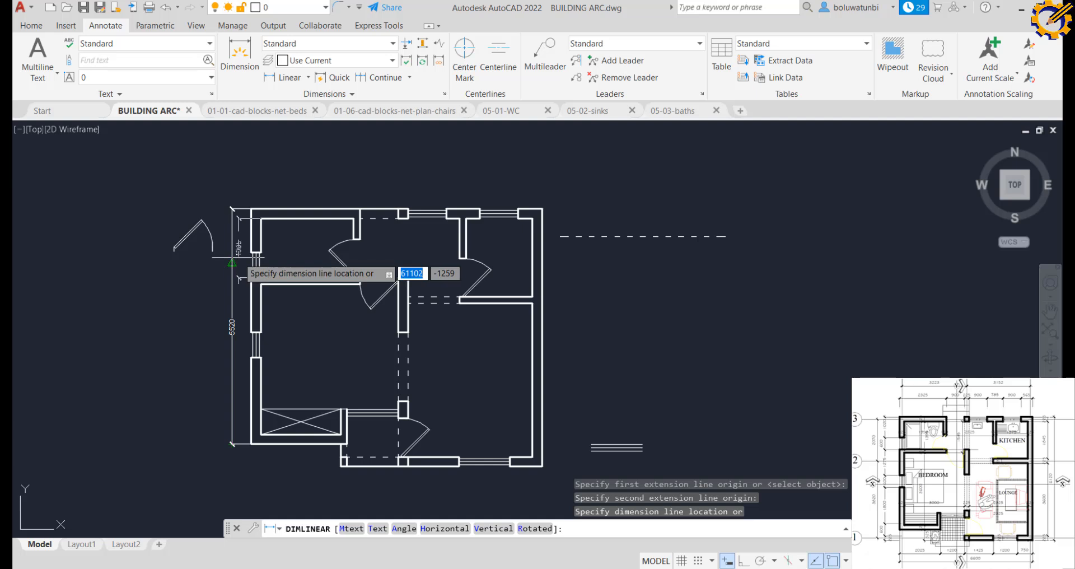
scroll(239, 263, up, 5)
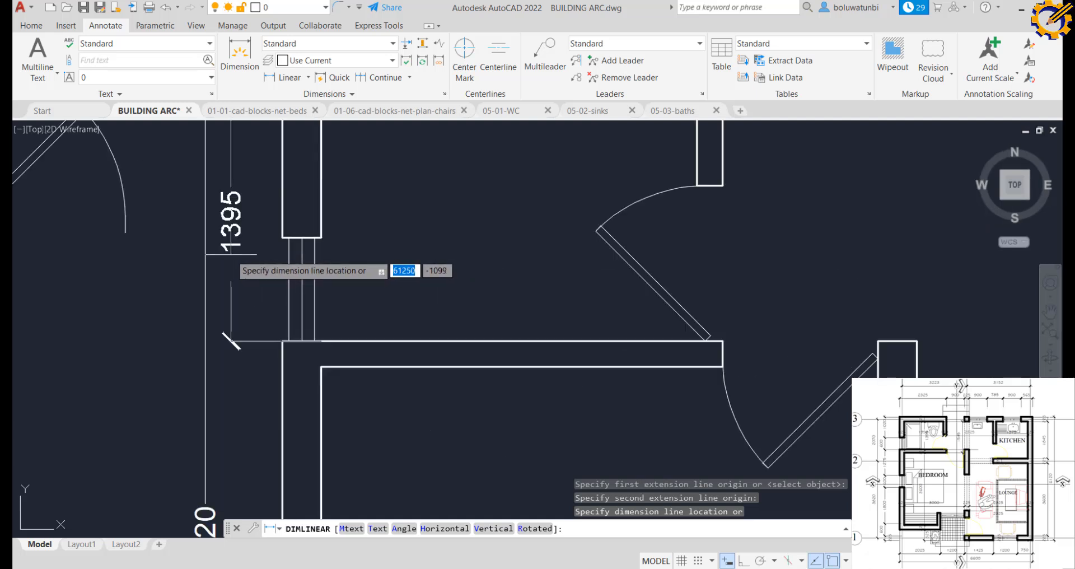
click(188, 259)
scroll(217, 252, down, 2)
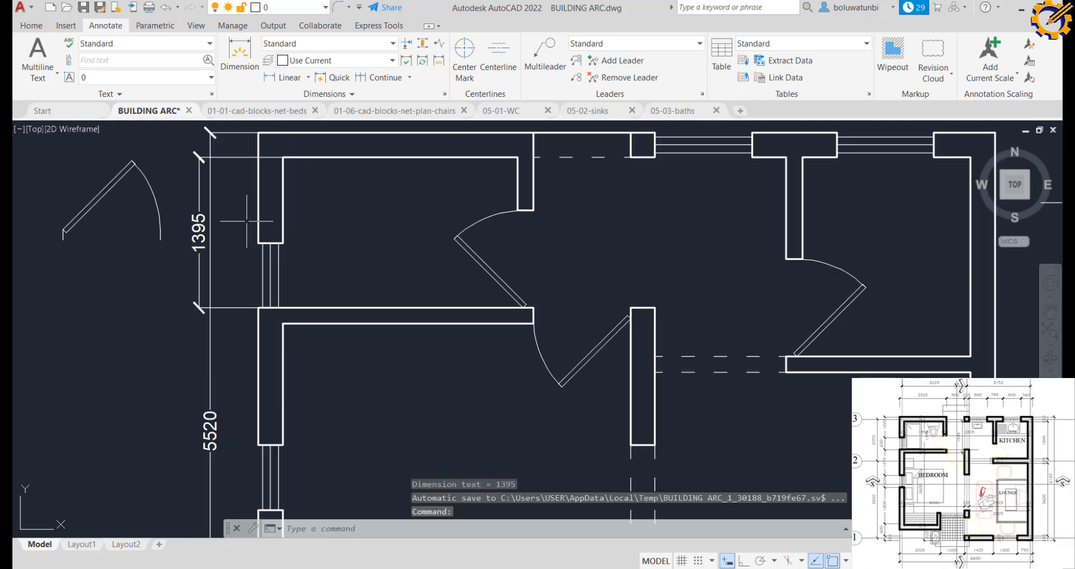
Move the overall left-wall dimension line farther out from the building, beyond the room dimension
click(209, 254)
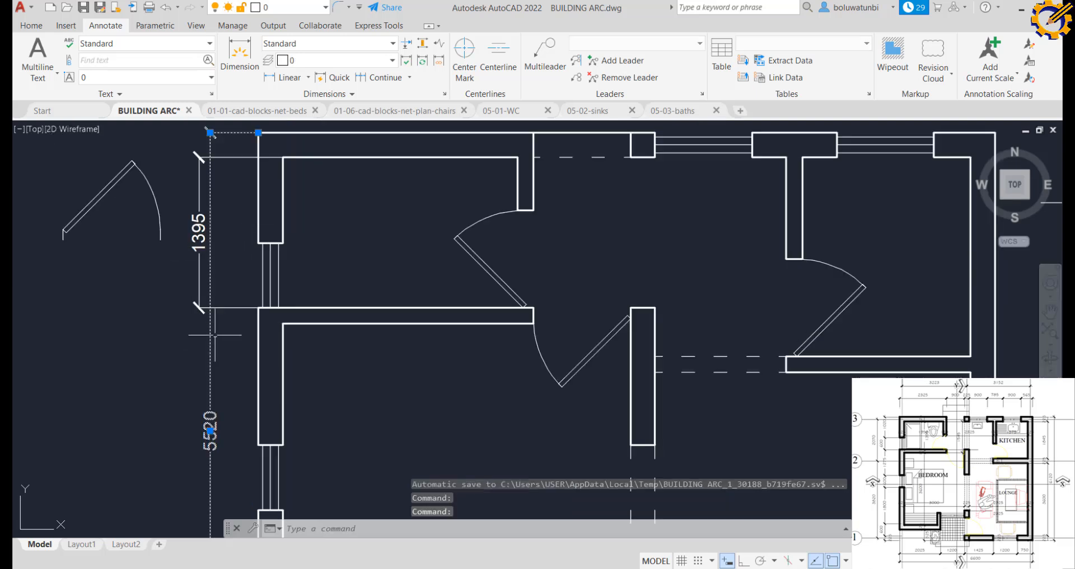
click(209, 430)
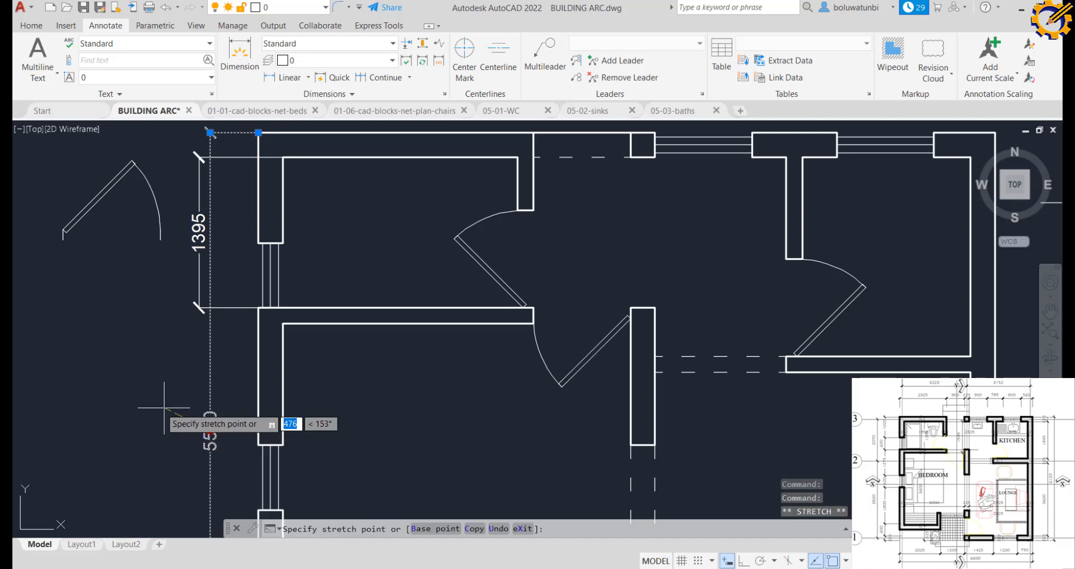
scroll(160, 407, down, 4)
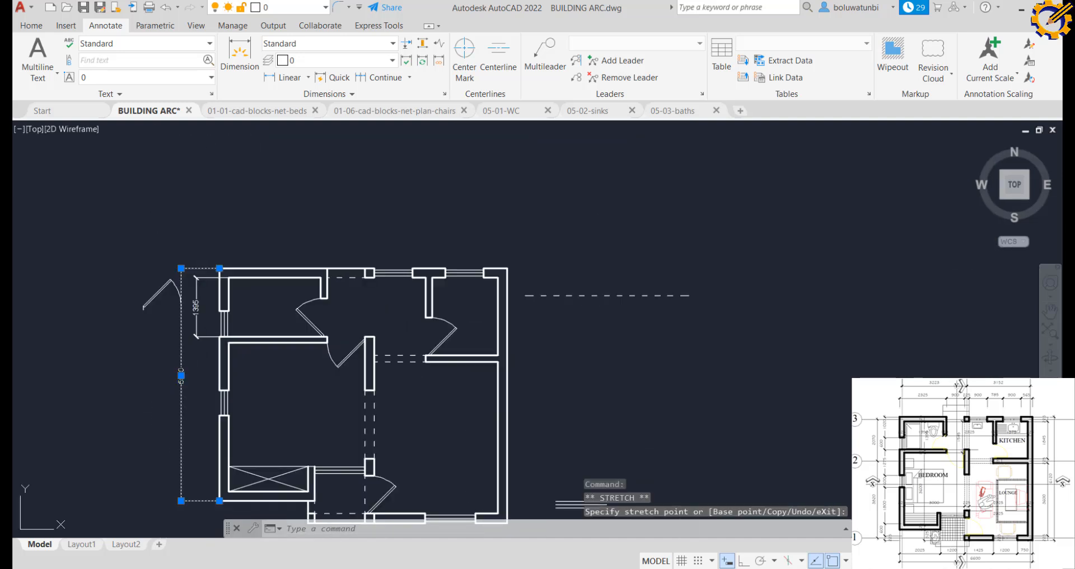
key(Escape)
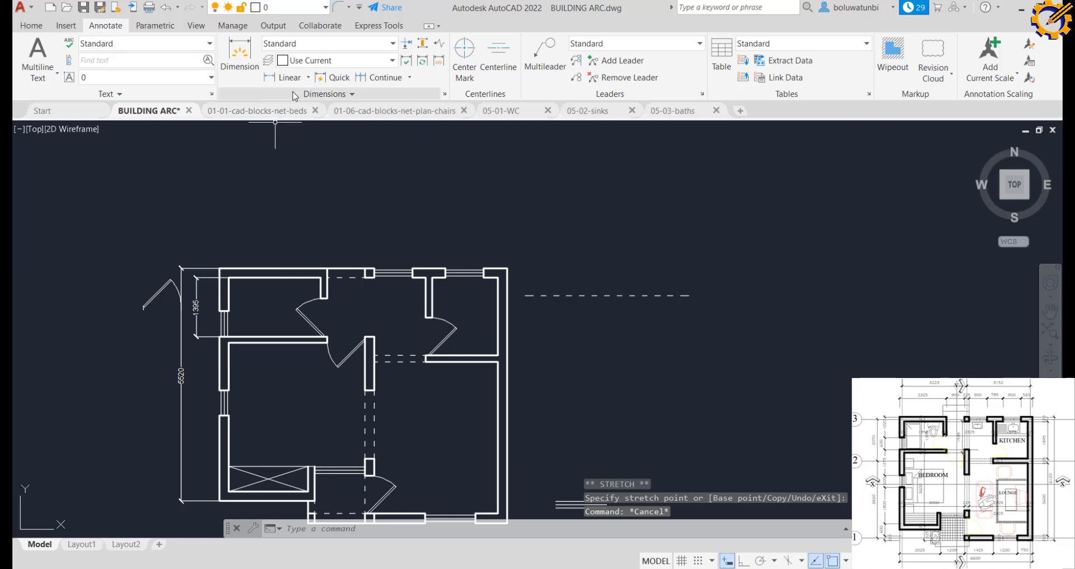
Continue the top-left room's dimension down the left wall, across the partition wall's thickness and to the lower room's inner bottom corner
click(374, 77)
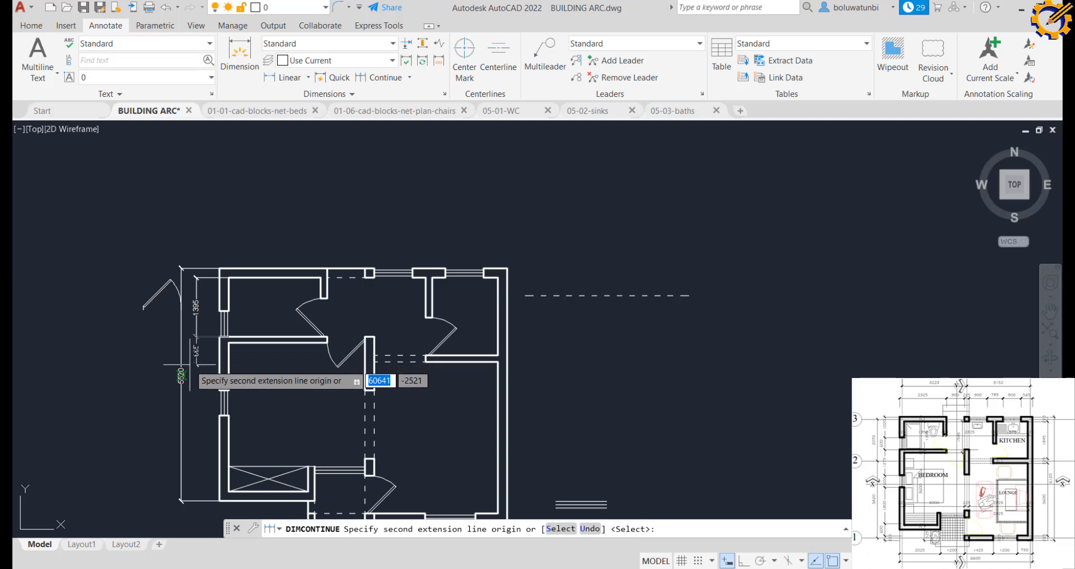
scroll(224, 354, up, 2)
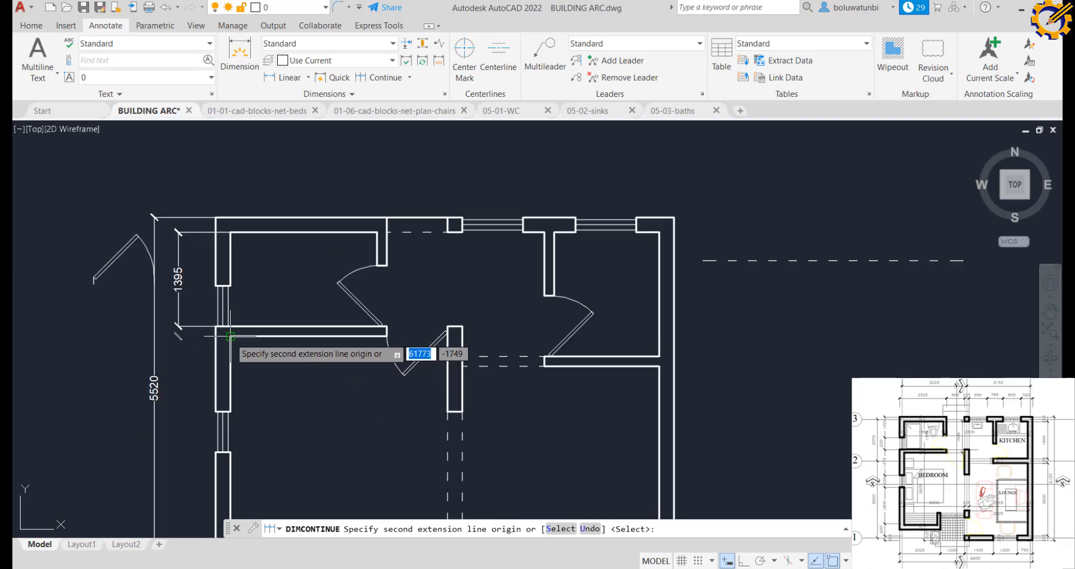
click(202, 336)
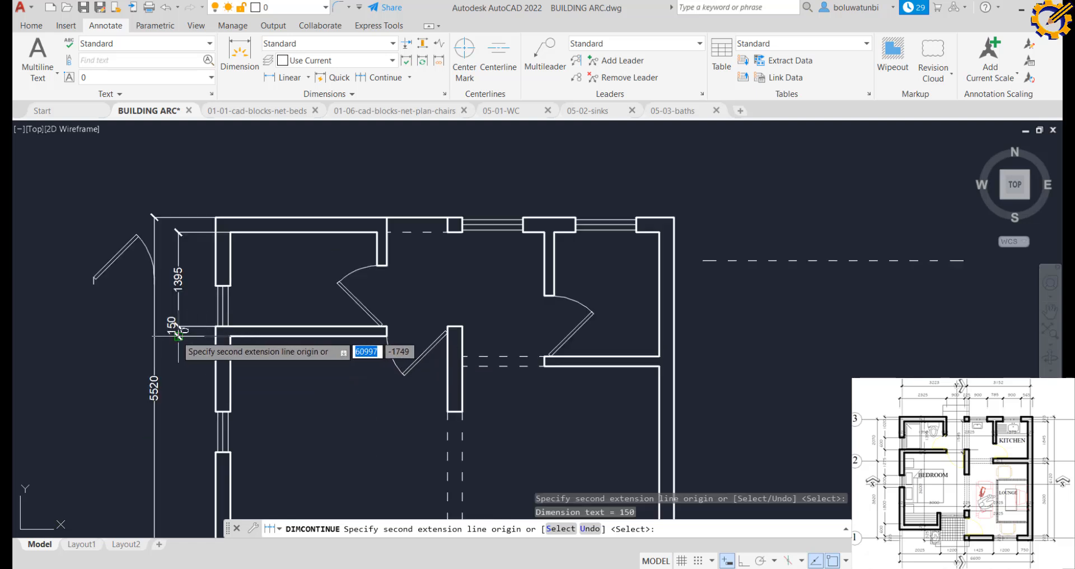
click(178, 336)
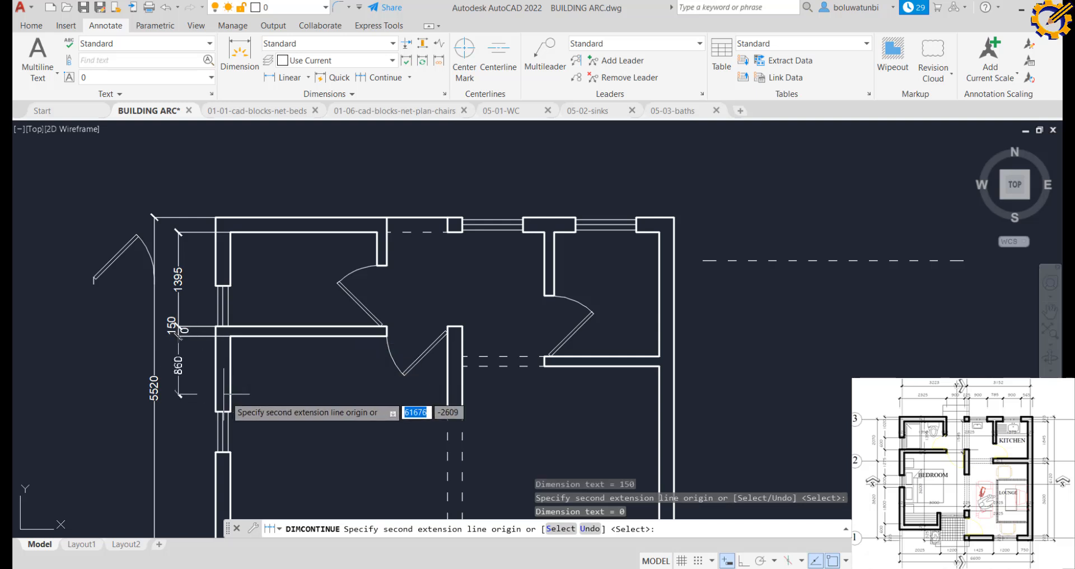
scroll(232, 414, down, 3)
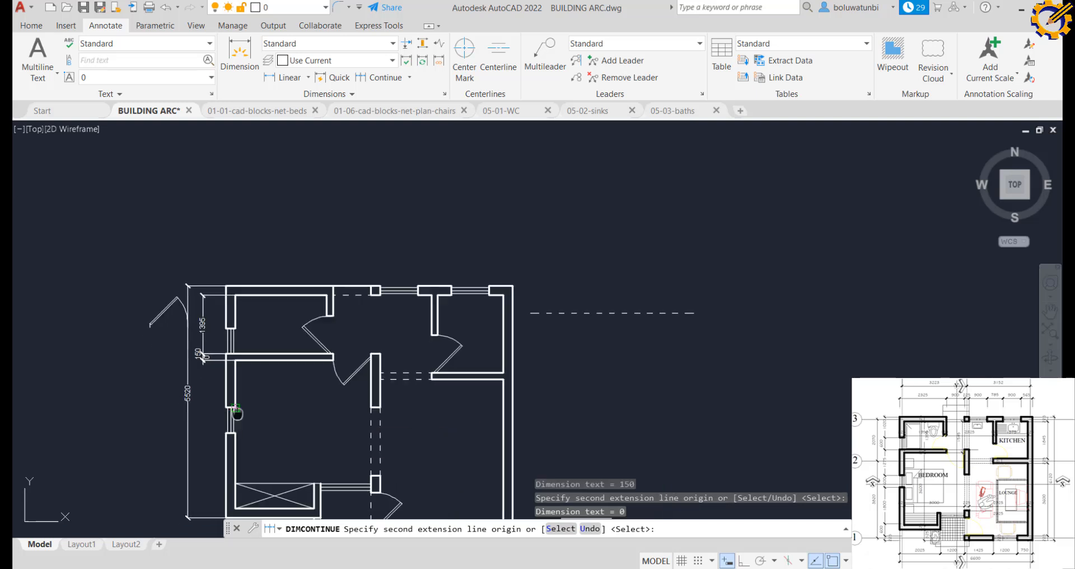
middle_click(262, 249)
middle_click(262, 248)
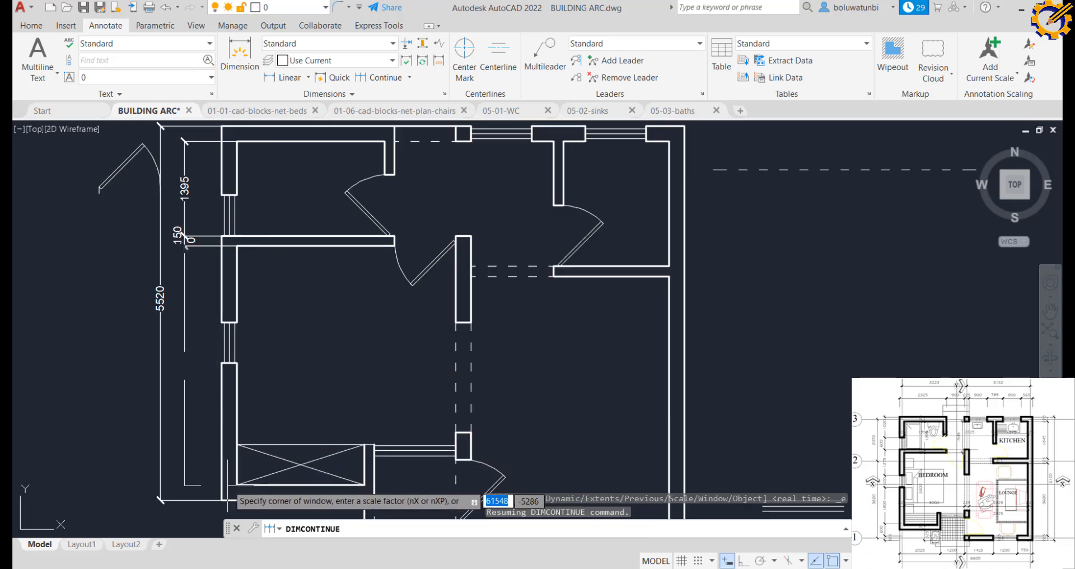
click(229, 479)
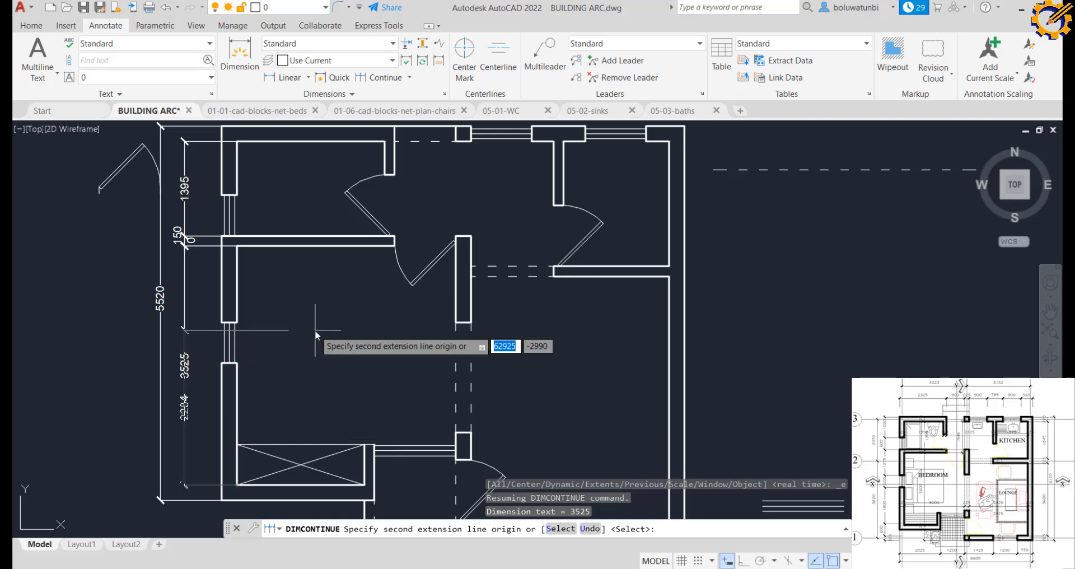
key(Return)
scroll(311, 323, down, 2)
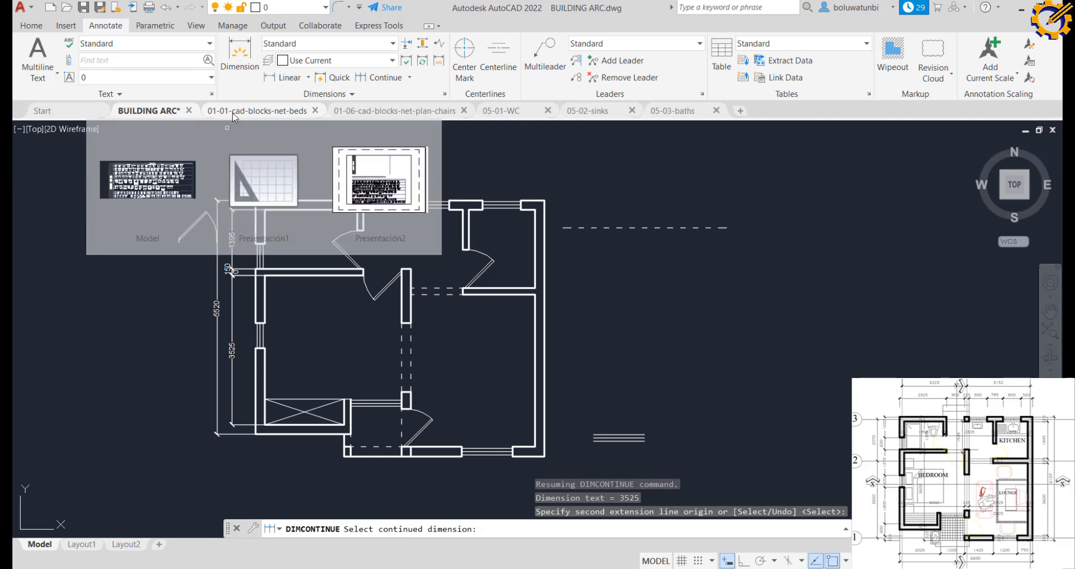
Add a vertical linear dimension across the upper window opening in the left exterior wall, placed between the wall and the room dimensions
click(275, 81)
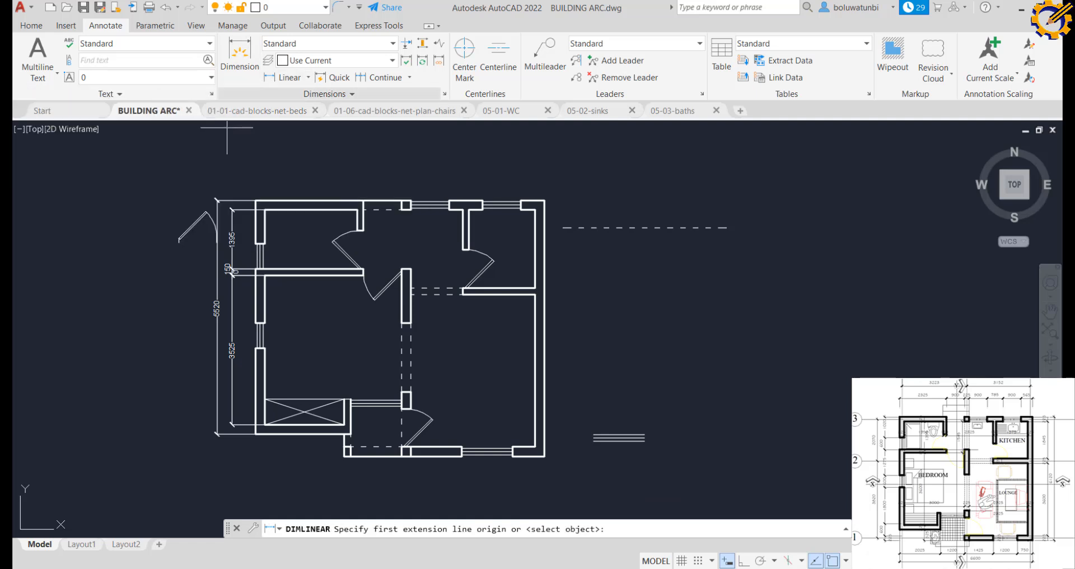
click(255, 242)
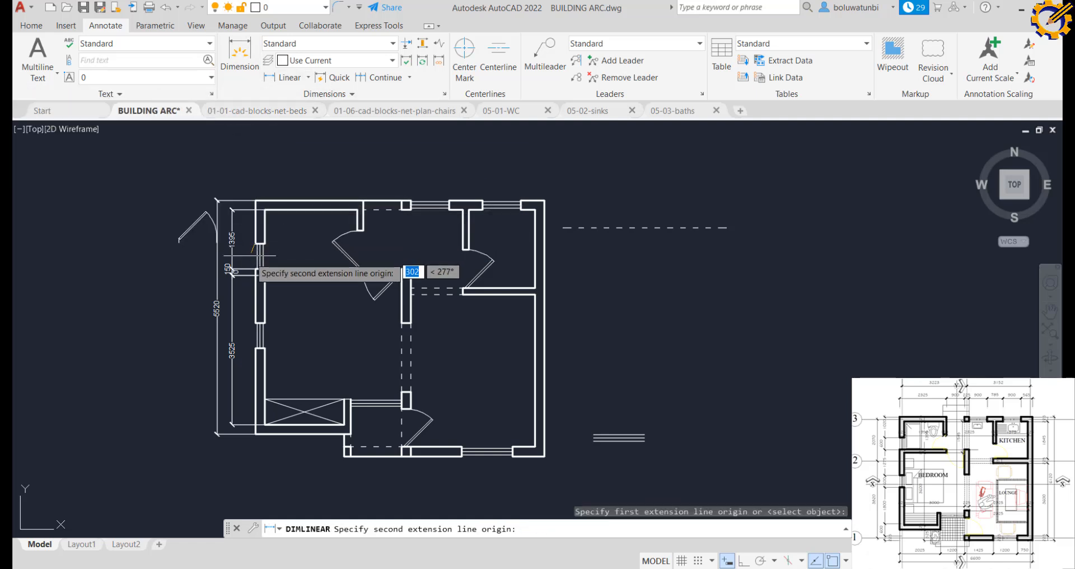
click(255, 269)
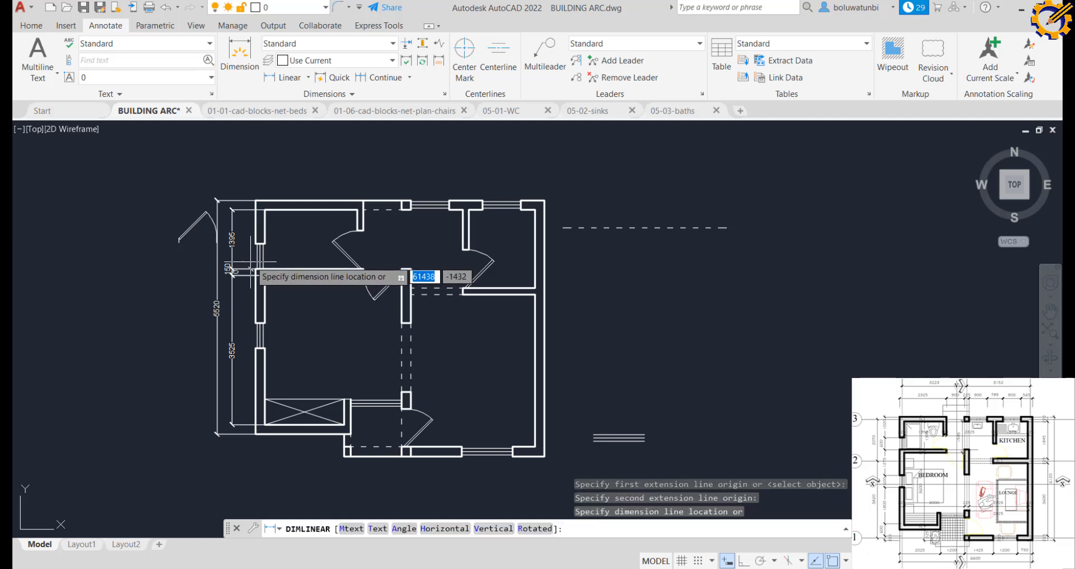
click(244, 256)
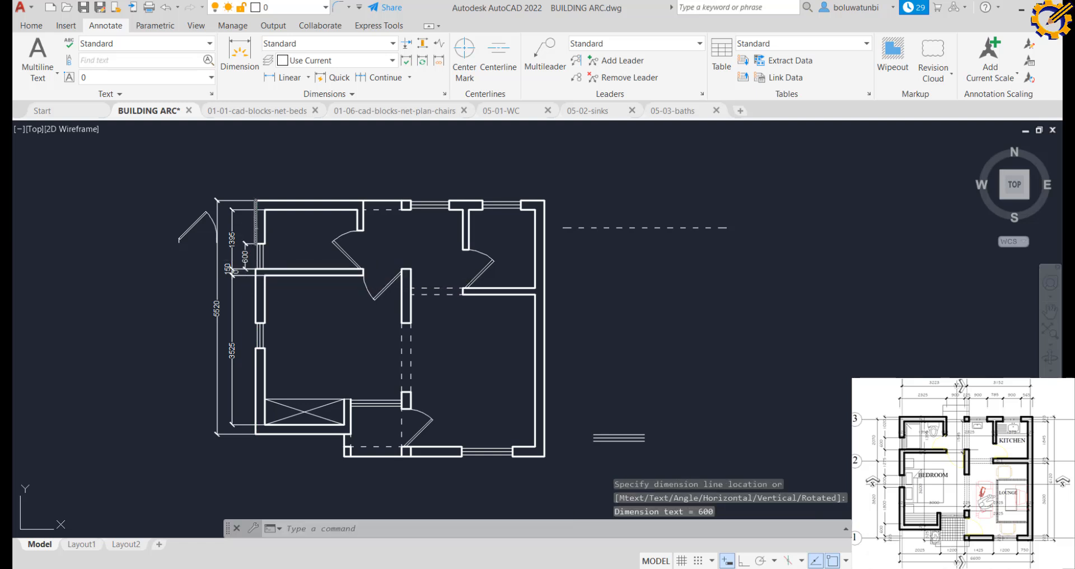
Add a vertical linear dimension across the left wall's lower window opening, aligned with the upper window's dimension
click(287, 77)
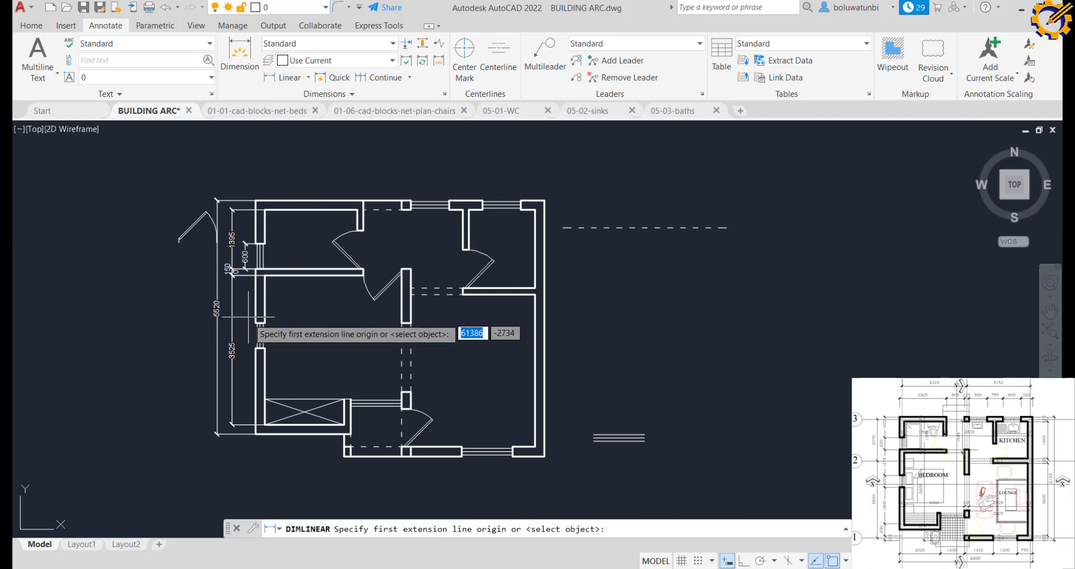
click(259, 348)
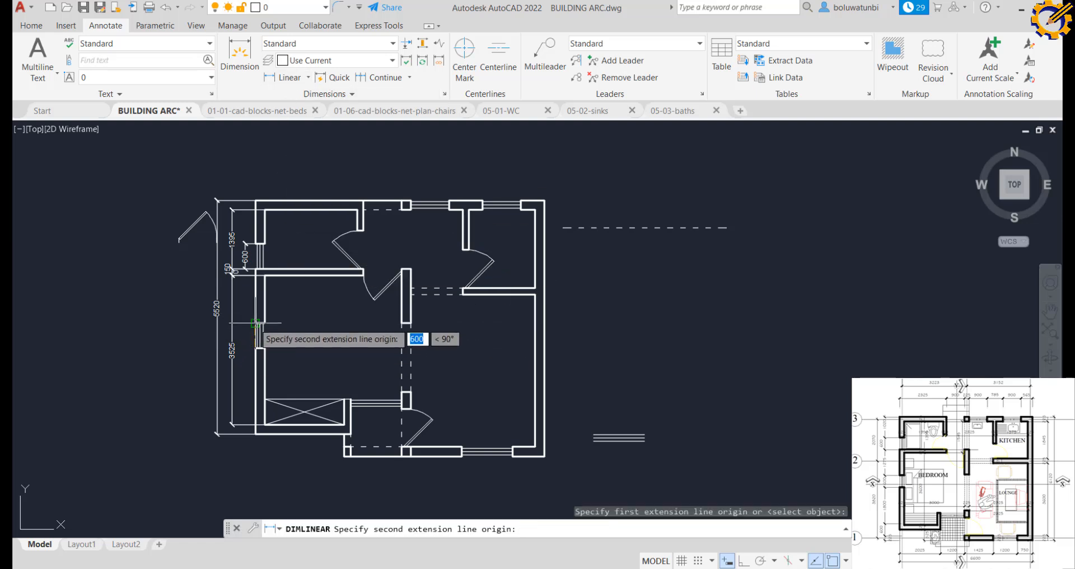
click(259, 323)
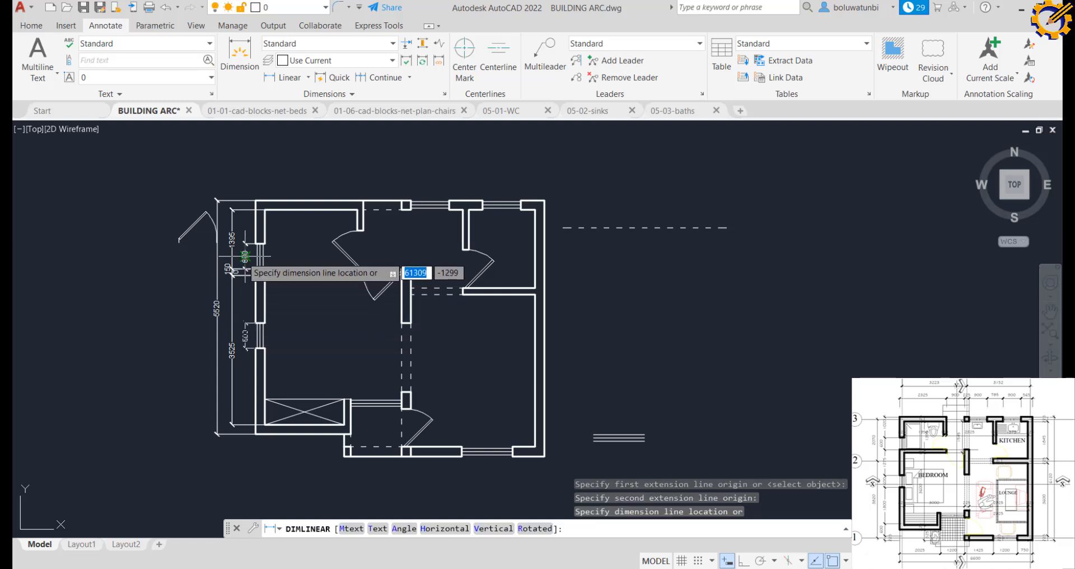
click(244, 261)
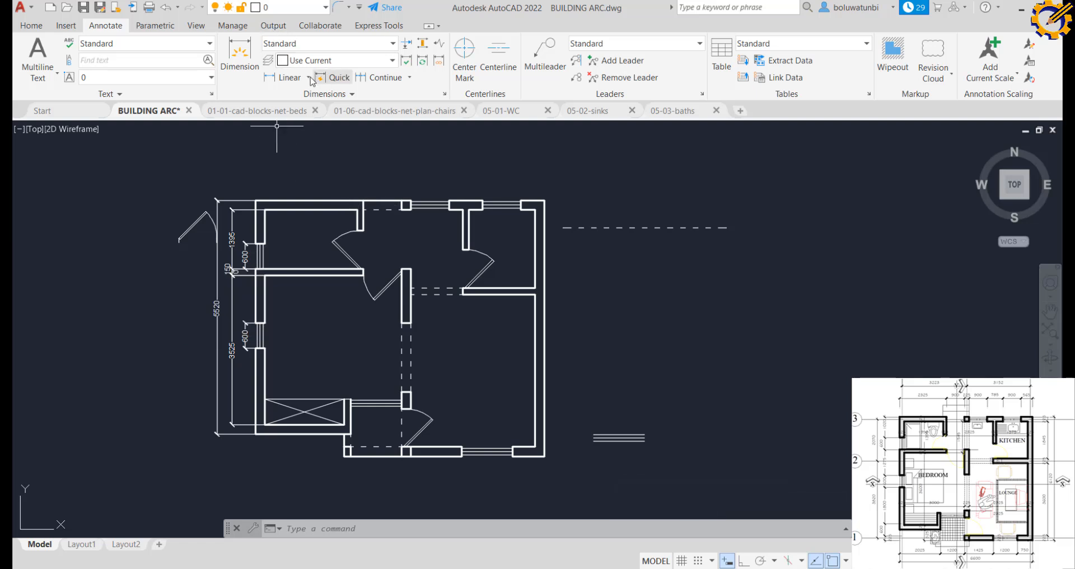
Add an overall horizontal linear dimension between the outer left and right corners of the top exterior wall, placed above the plan
click(275, 78)
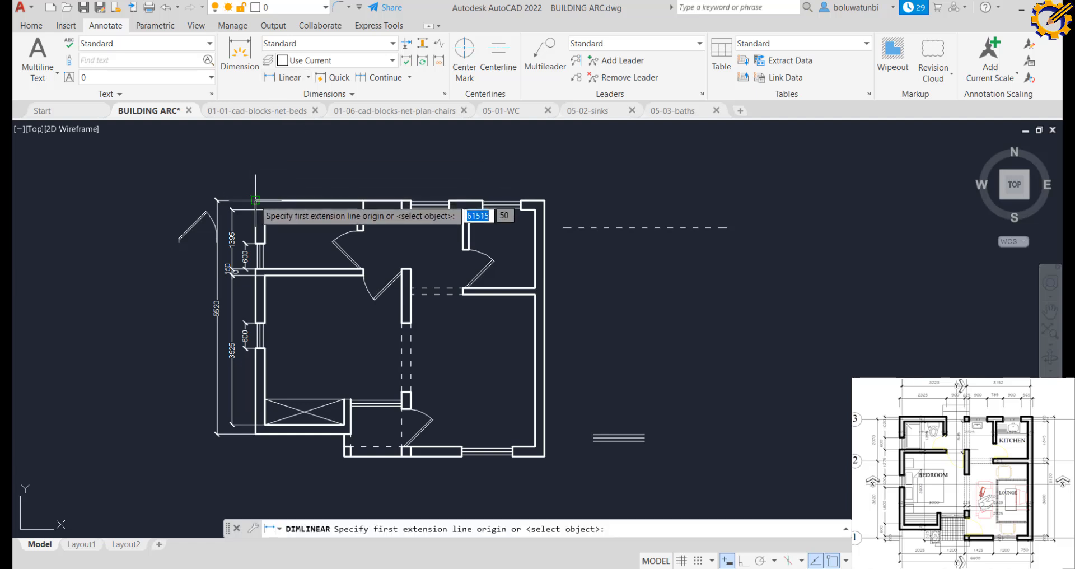
click(256, 200)
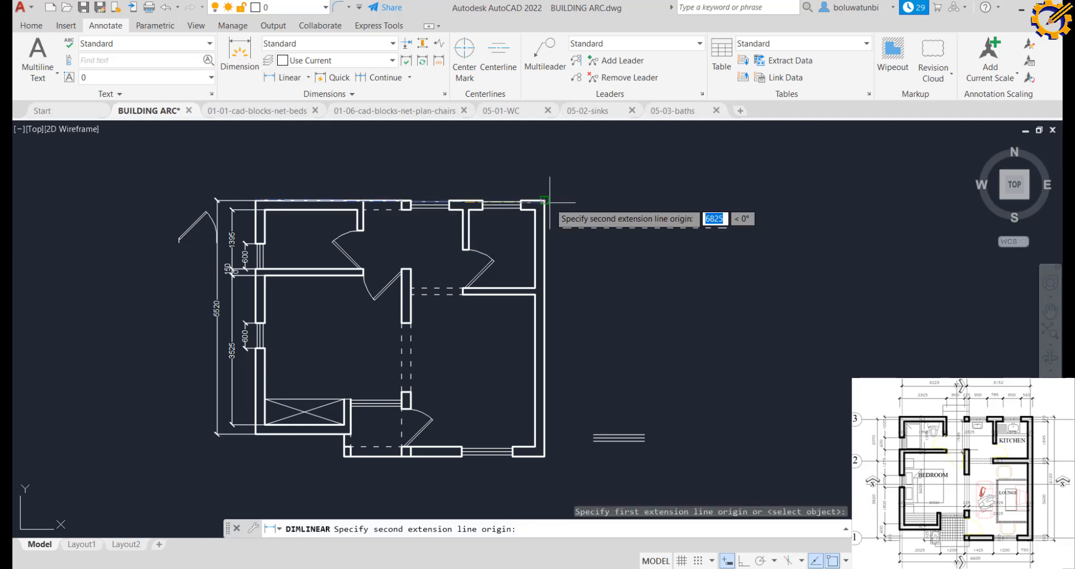
click(544, 201)
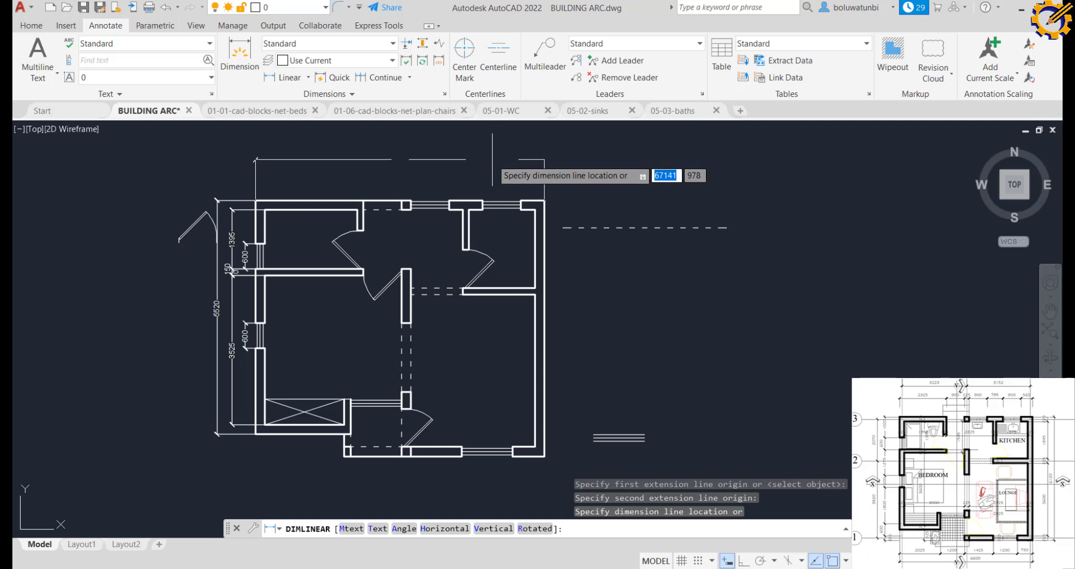
click(499, 160)
Add a horizontal linear dimension for the top-left room's inner width, placed between the top wall and the overall dimension
click(285, 78)
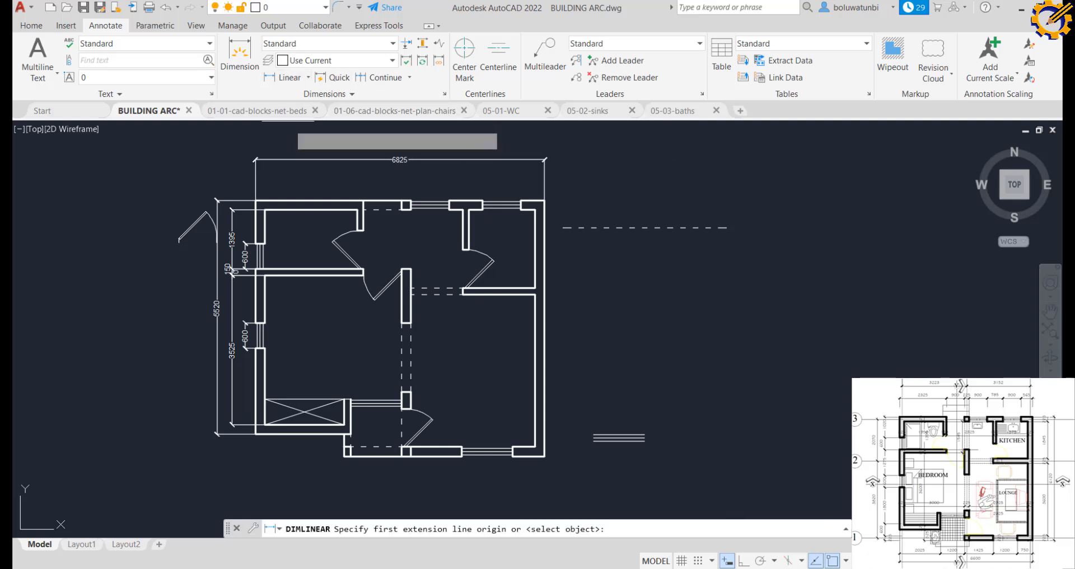
click(264, 210)
click(357, 209)
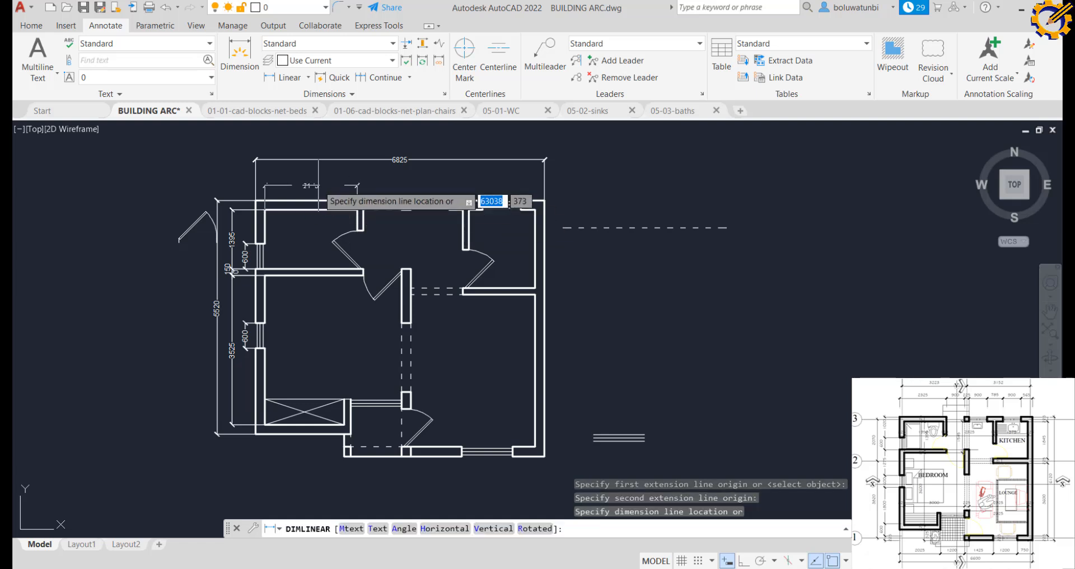
click(318, 178)
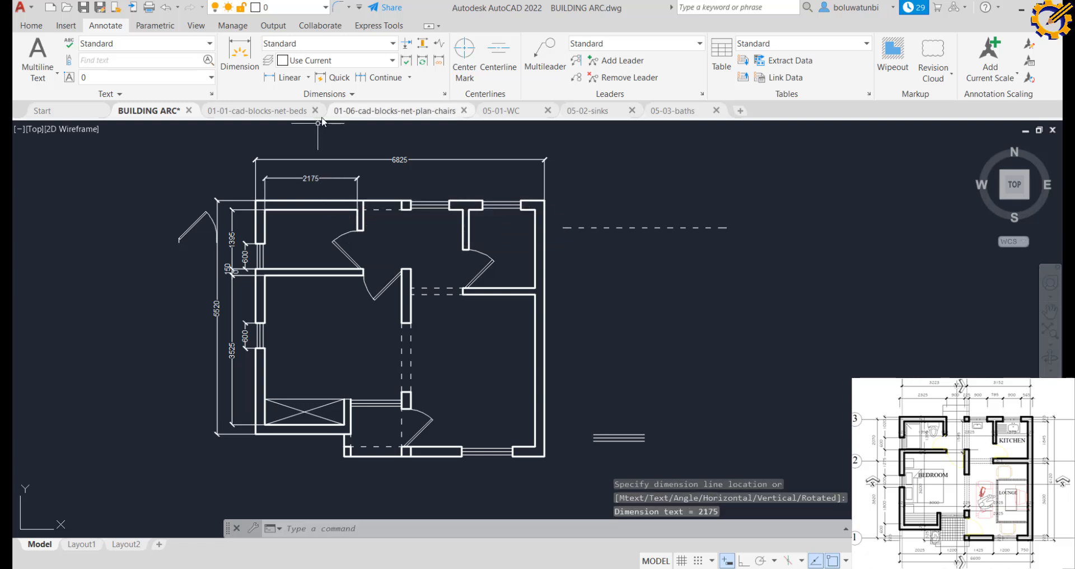
Continue the top-left room's width dimension along the top wall through each partition face, opening and wall pier to the inner top-right corner
click(383, 80)
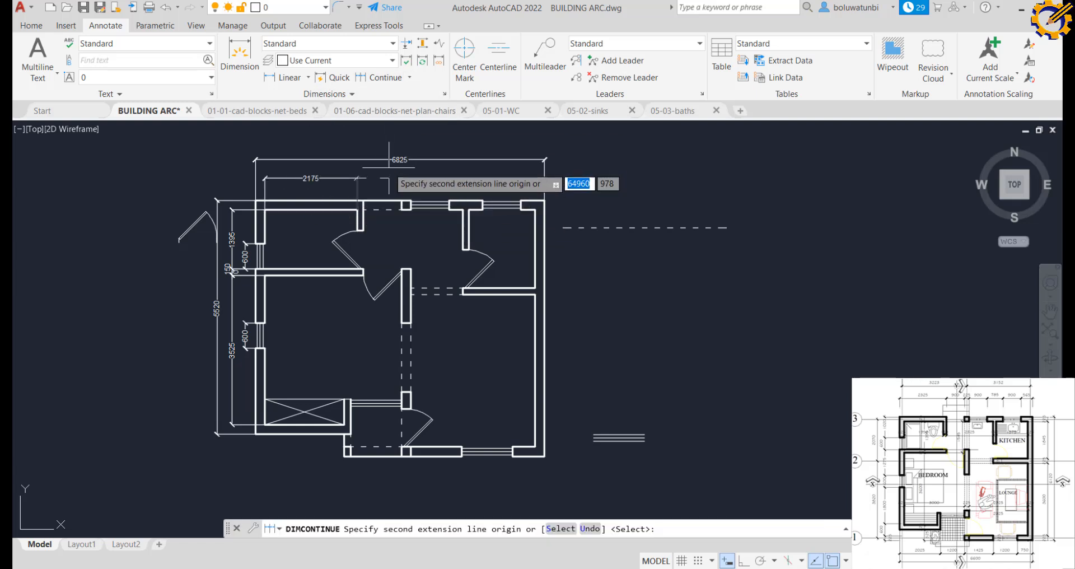
click(363, 210)
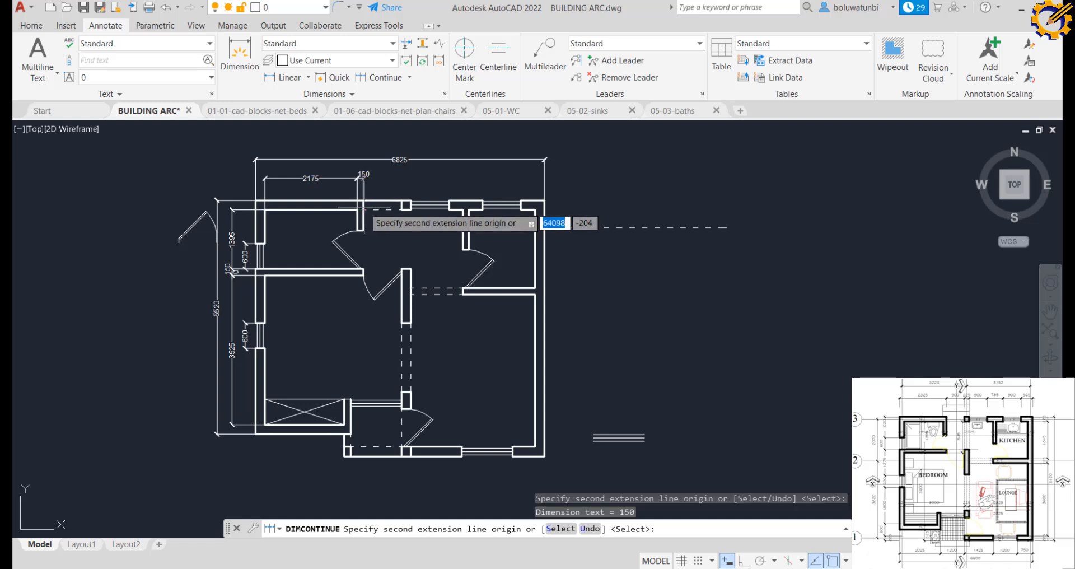
click(401, 210)
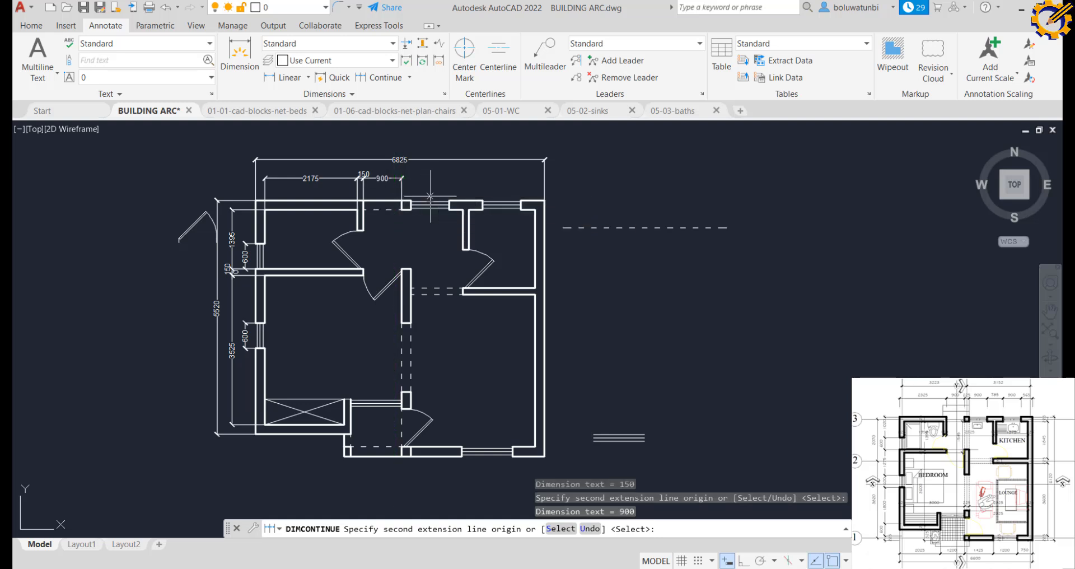
click(410, 208)
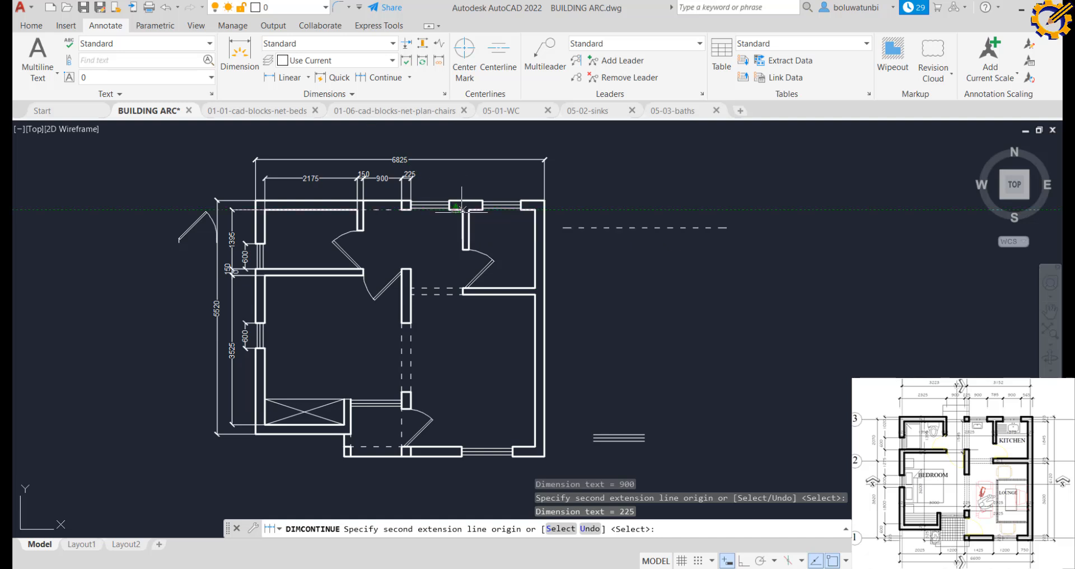
click(463, 208)
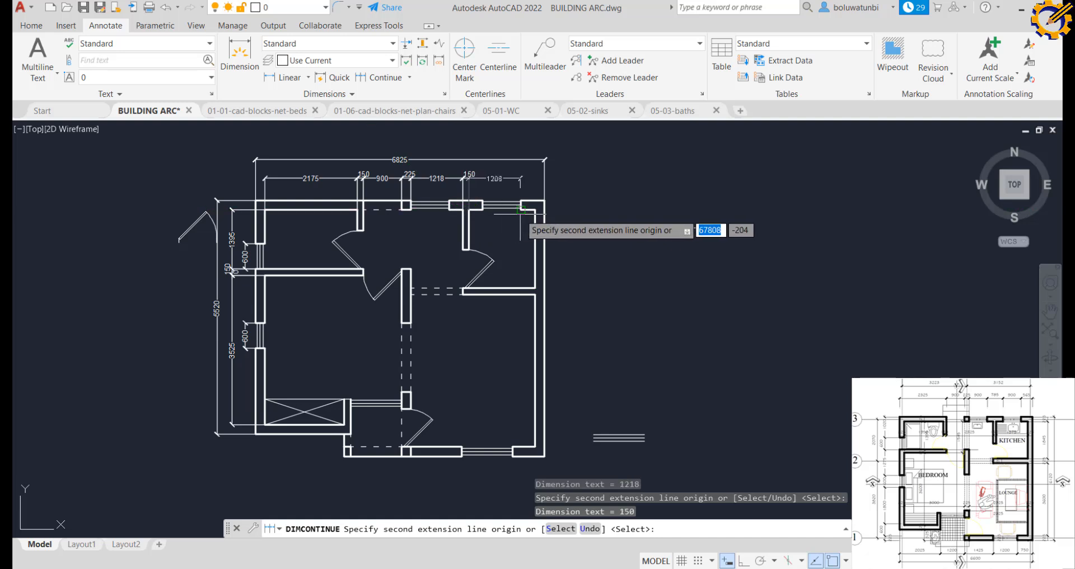
click(534, 208)
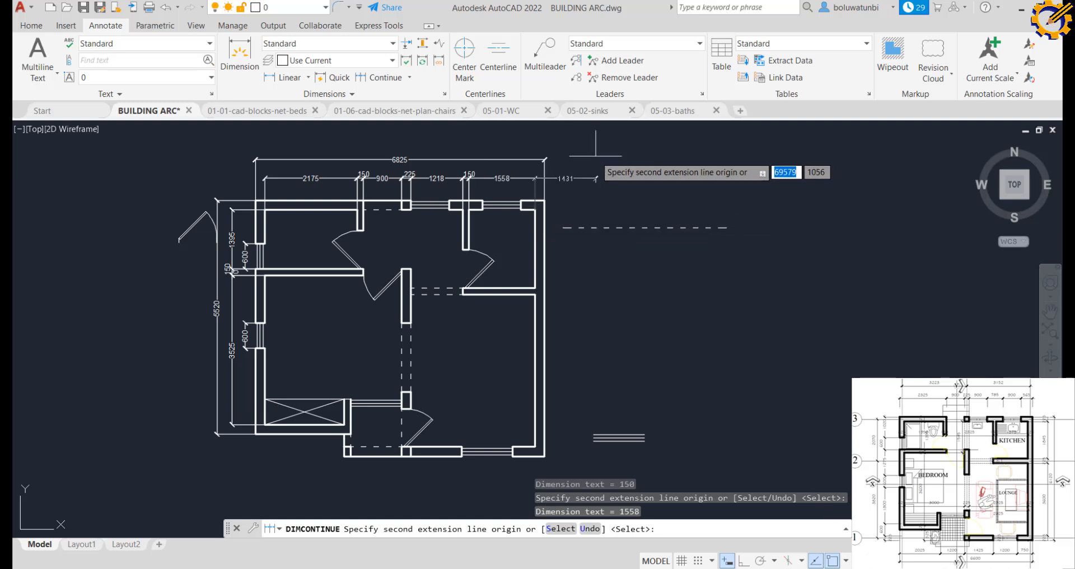
right_click(595, 166)
click(624, 175)
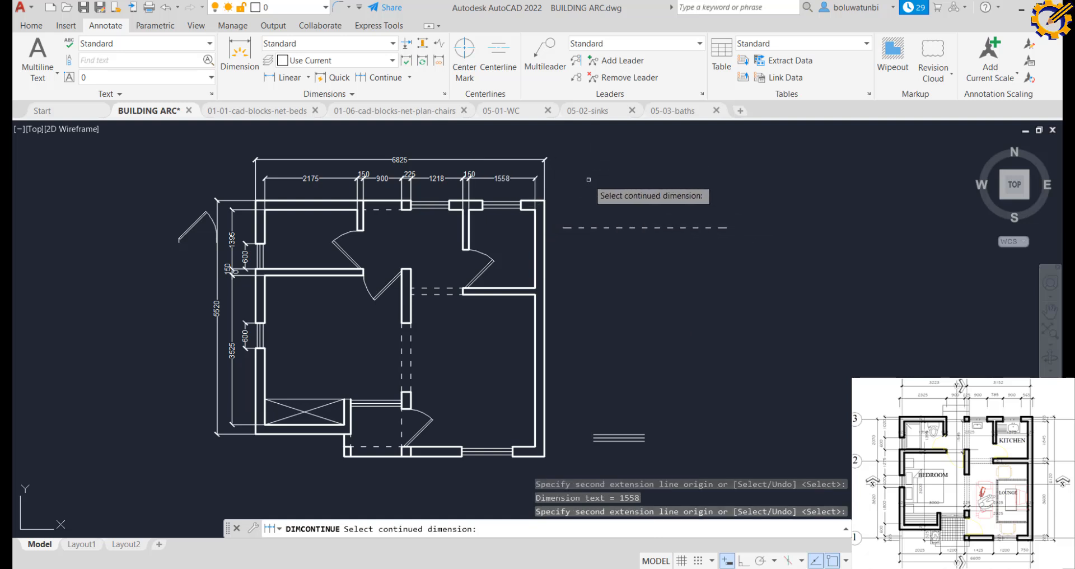
Add a horizontal linear dimension across the top-right room's window opening, placed between the top wall and the chained dimensions
click(282, 77)
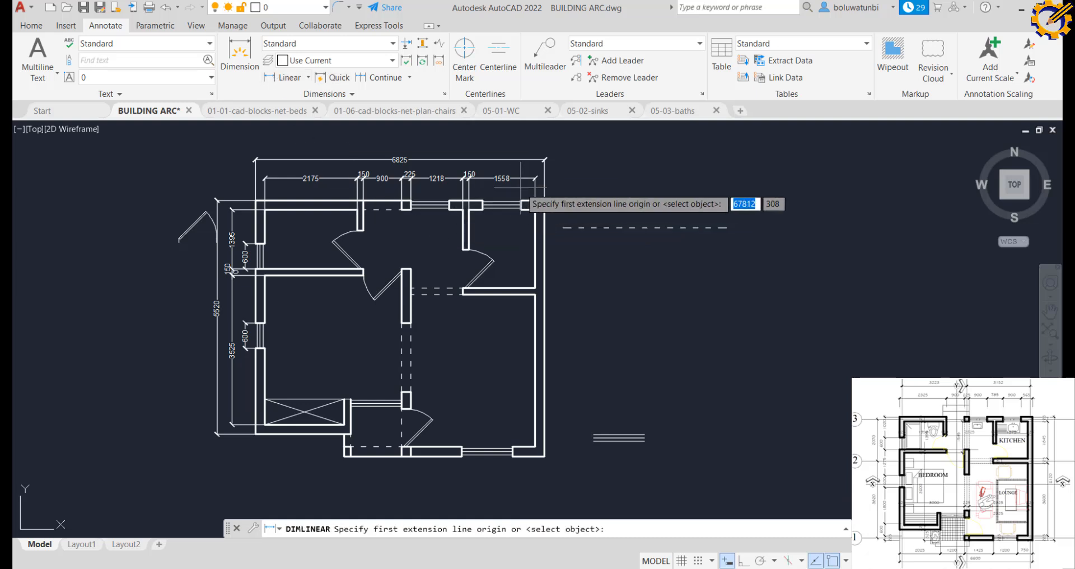
click(521, 201)
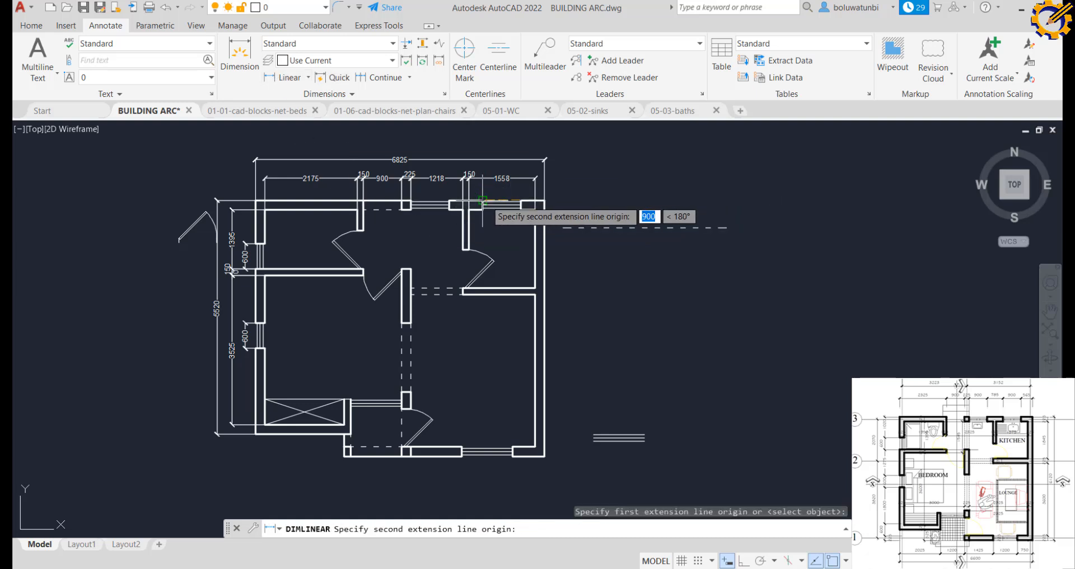
click(483, 203)
scroll(485, 203, up, 4)
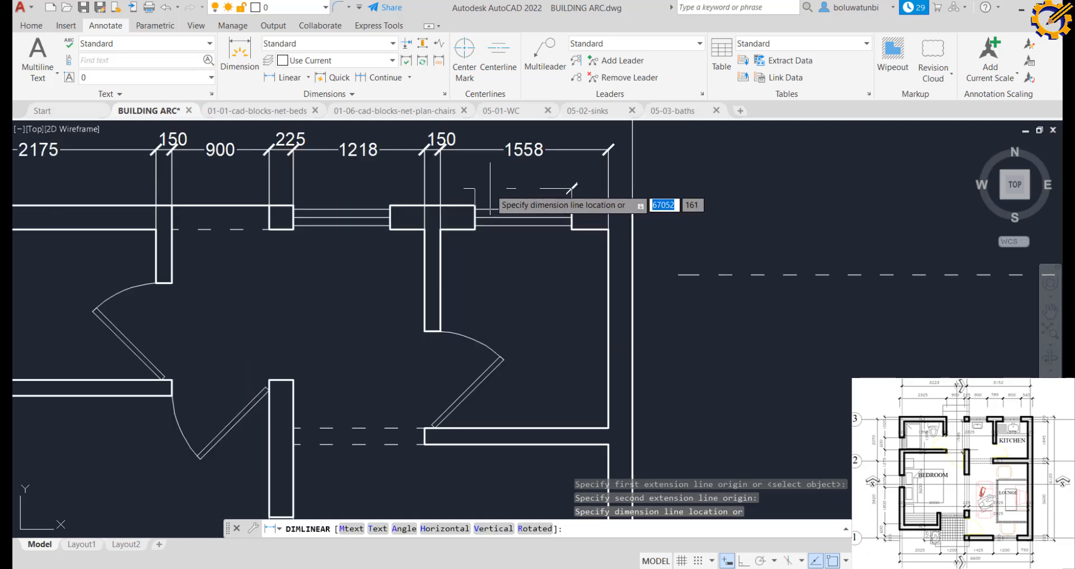
click(490, 188)
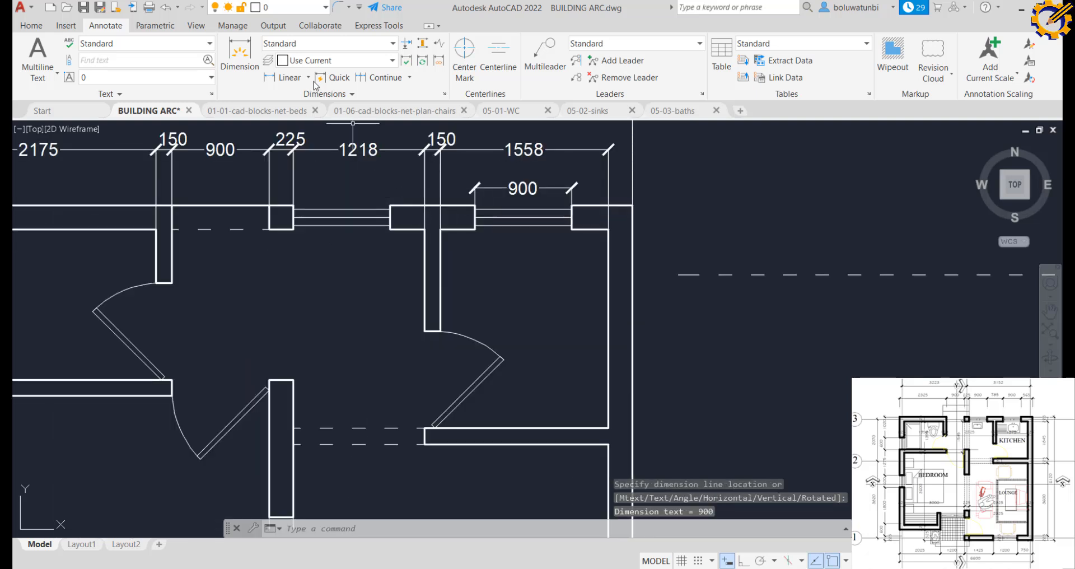
Add a horizontal linear dimension across the top-middle window opening, aligned with the neighbouring window dimension above the top wall
click(285, 79)
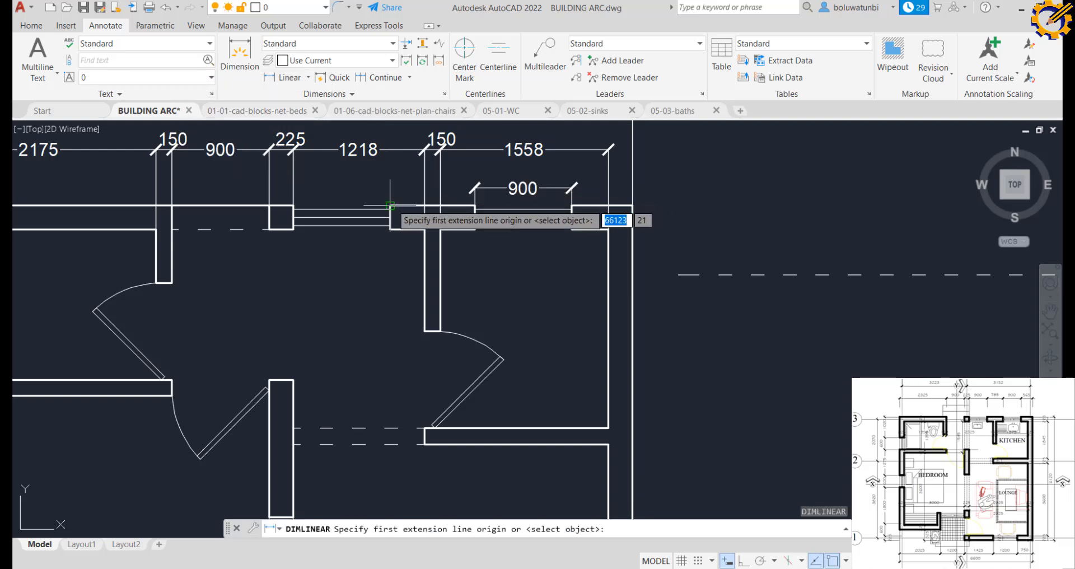
click(390, 210)
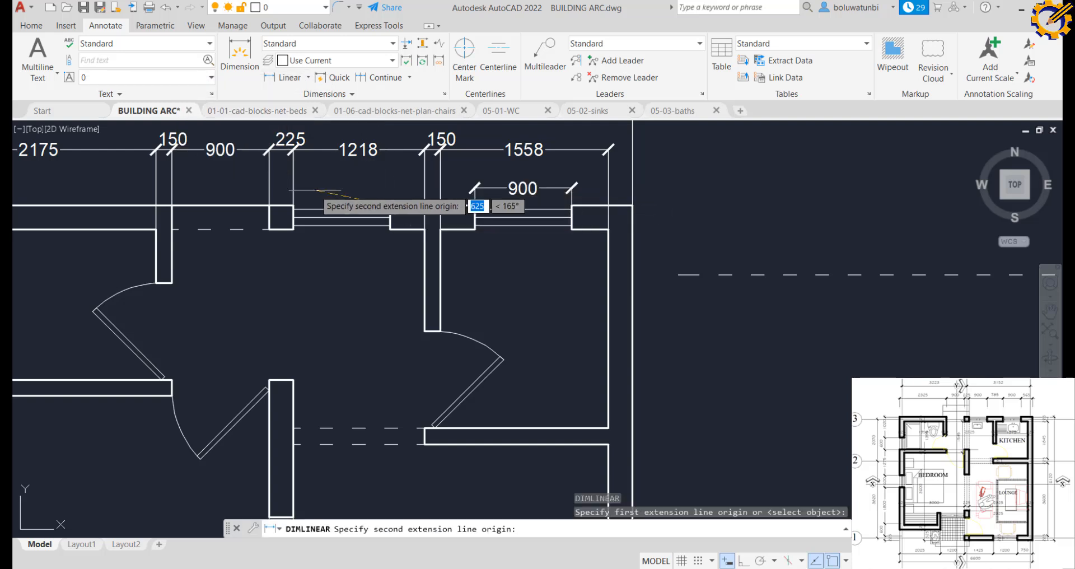
click(293, 205)
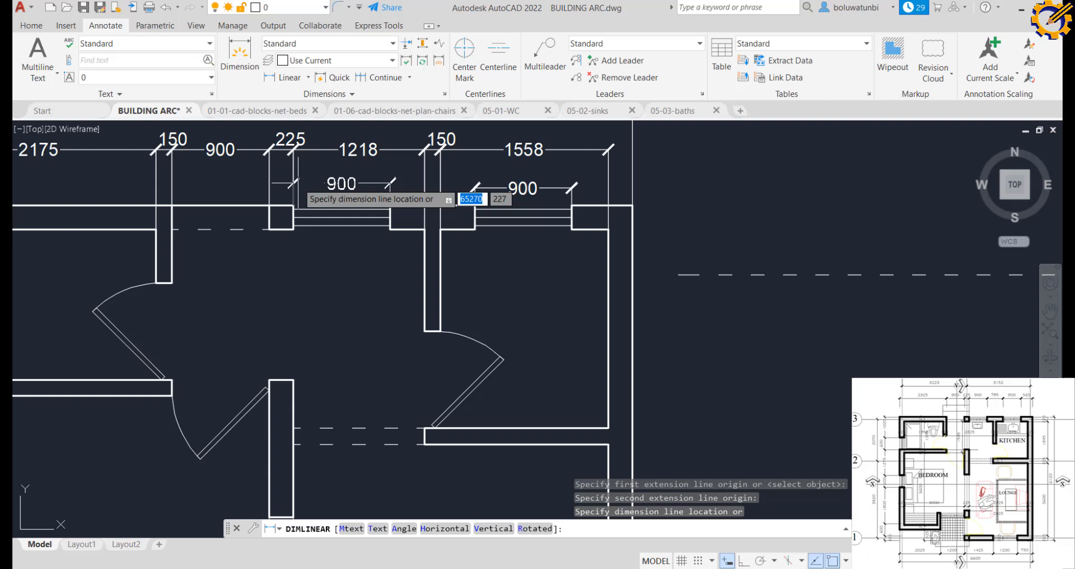
click(476, 186)
Add an overall vertical linear dimension between the outer top and bottom corners of the right exterior wall, placed outside the plan
scroll(477, 193, down, 4)
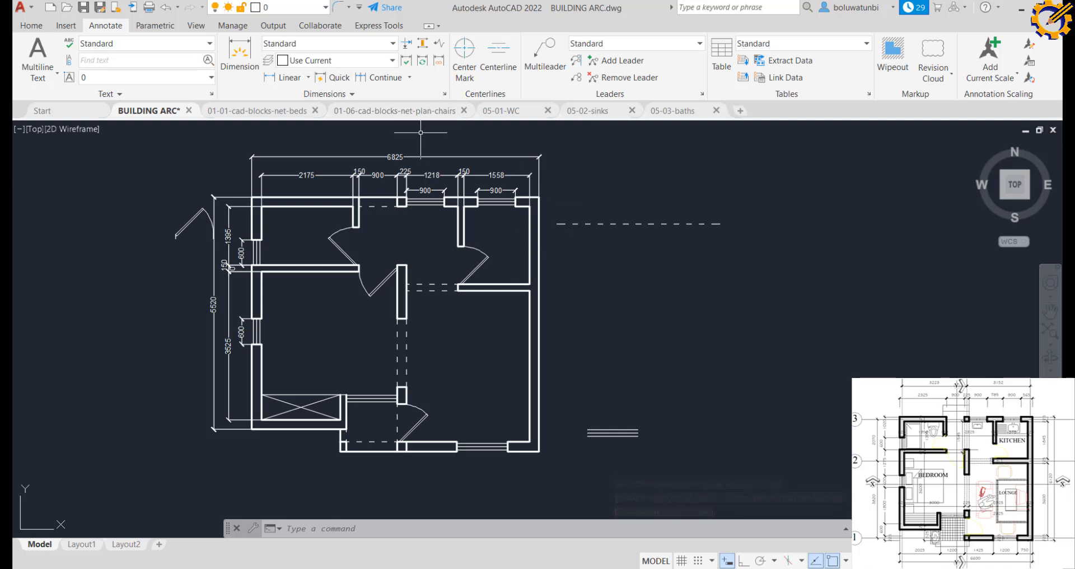
key(Return)
click(538, 198)
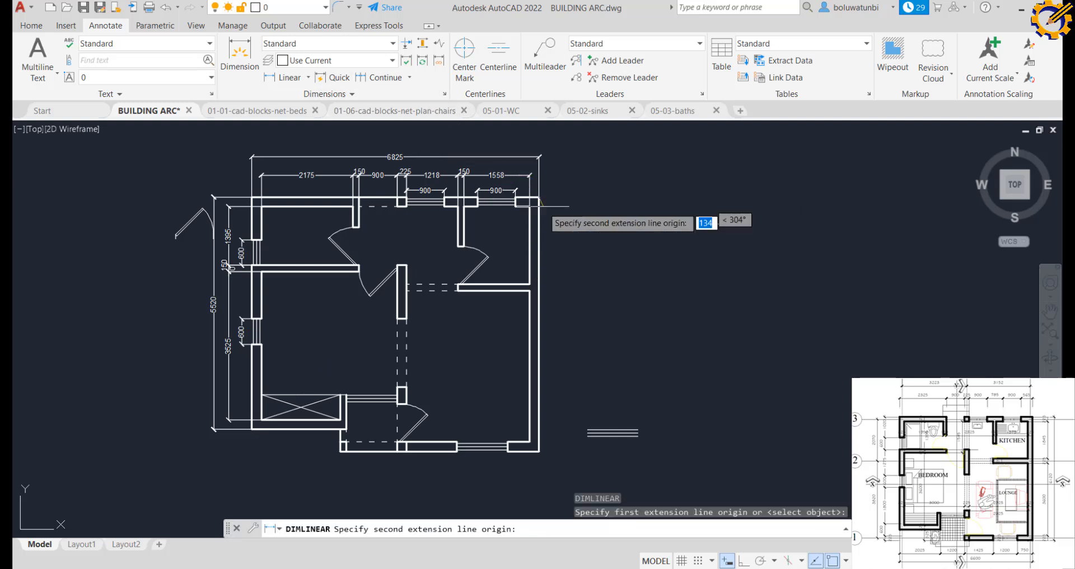
click(539, 450)
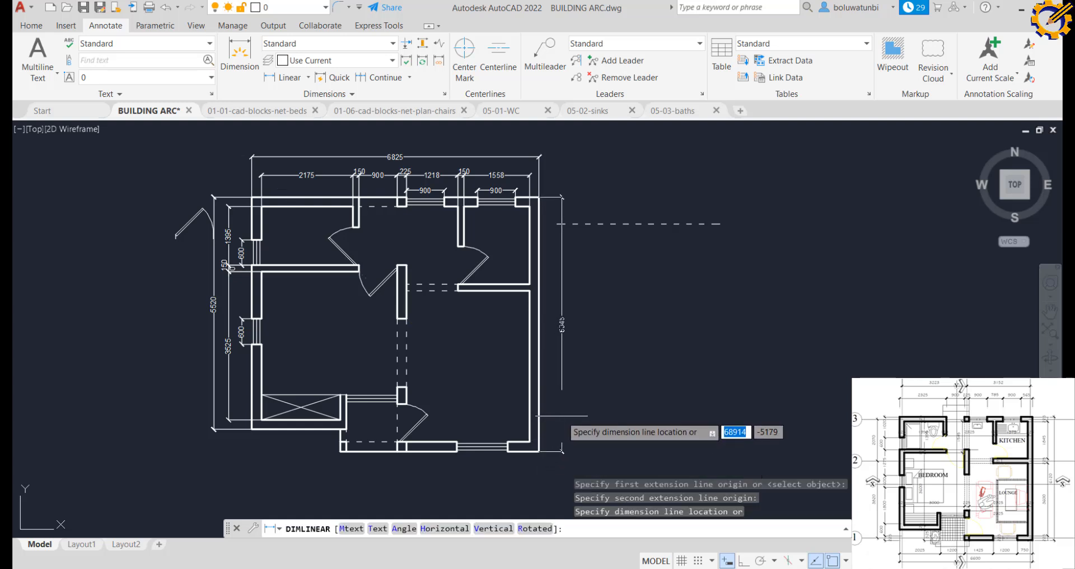
click(571, 431)
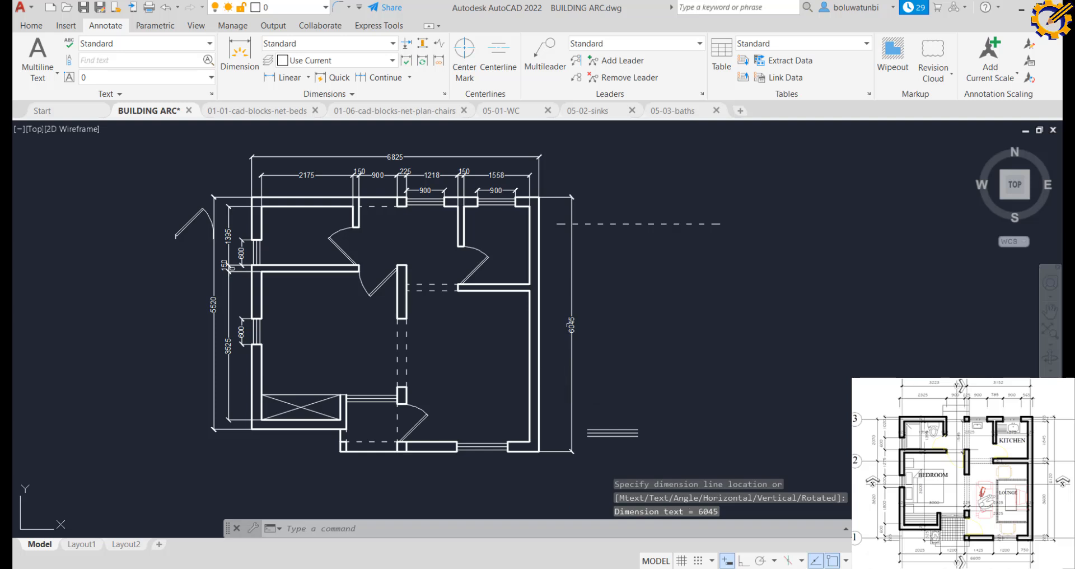
Add a vertical linear dimension for the top-right room's inner height, placed between the right wall and the overall dimension
key(Return)
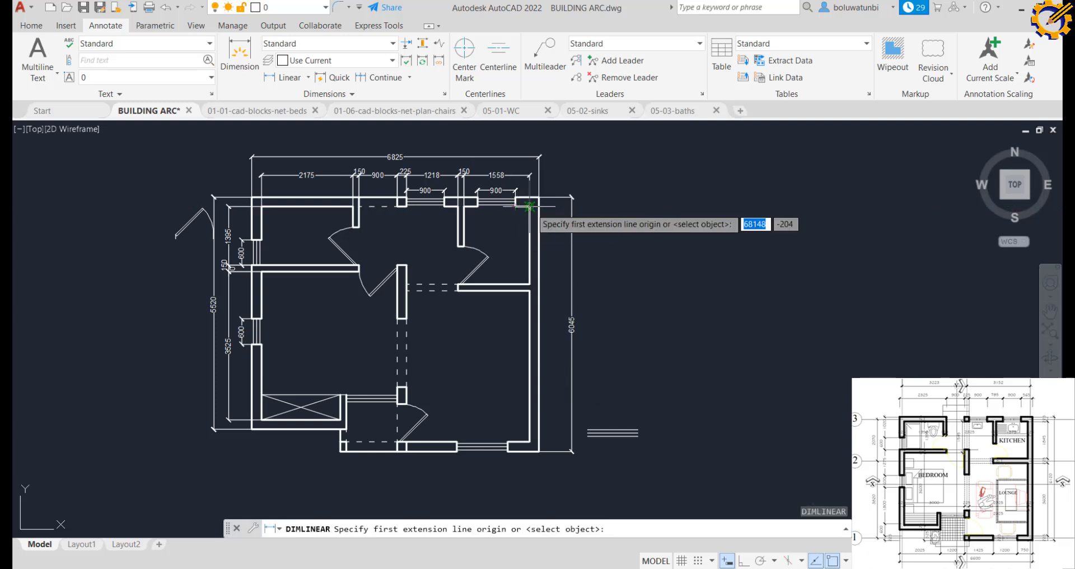
click(529, 206)
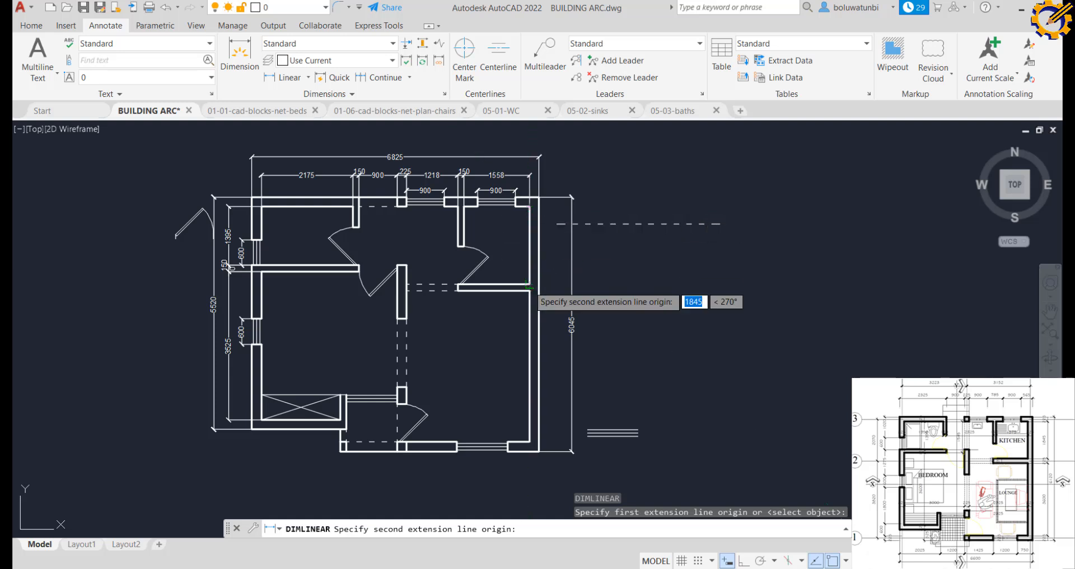
click(528, 285)
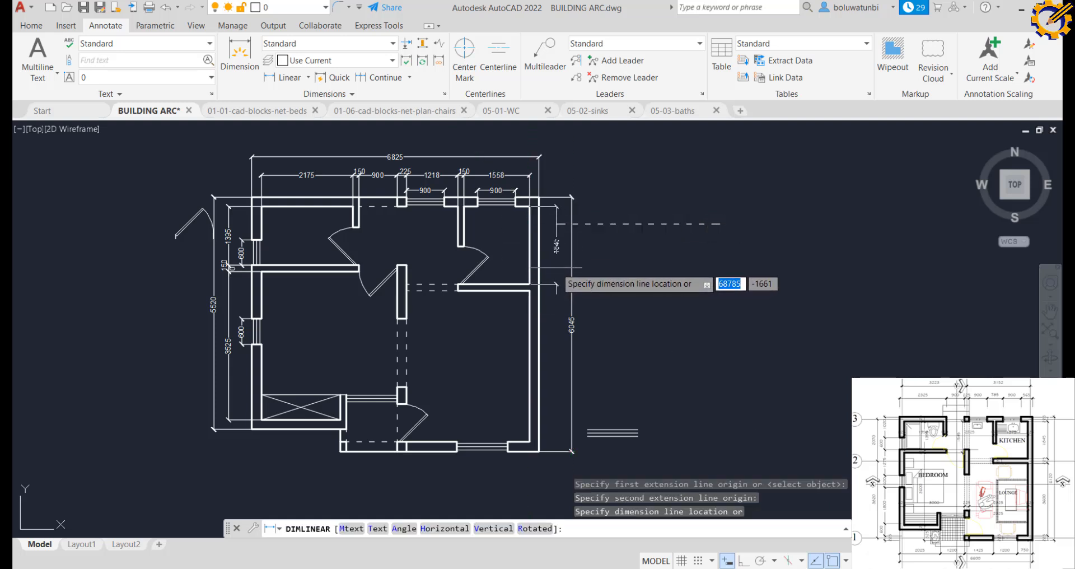
click(556, 284)
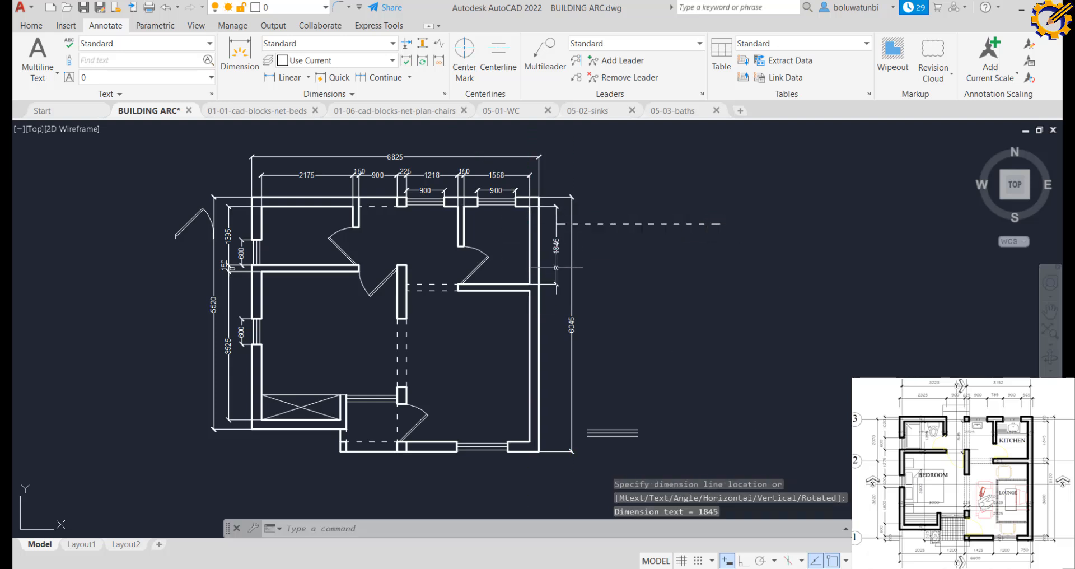
Continue the top-right room's height dimension down across the partition thickness to the inner bottom-right corner of the lower room
click(385, 77)
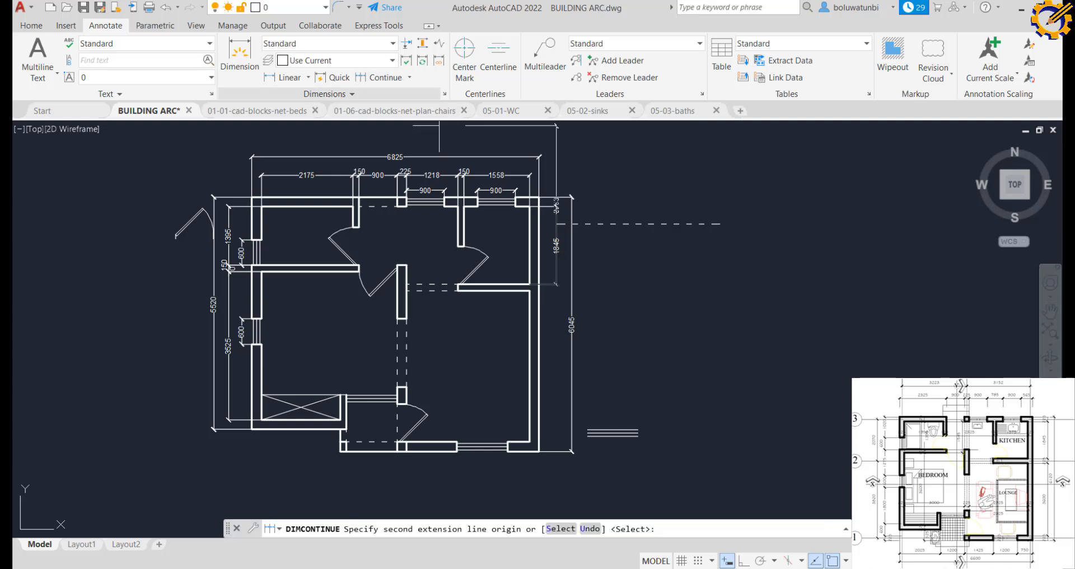
click(529, 290)
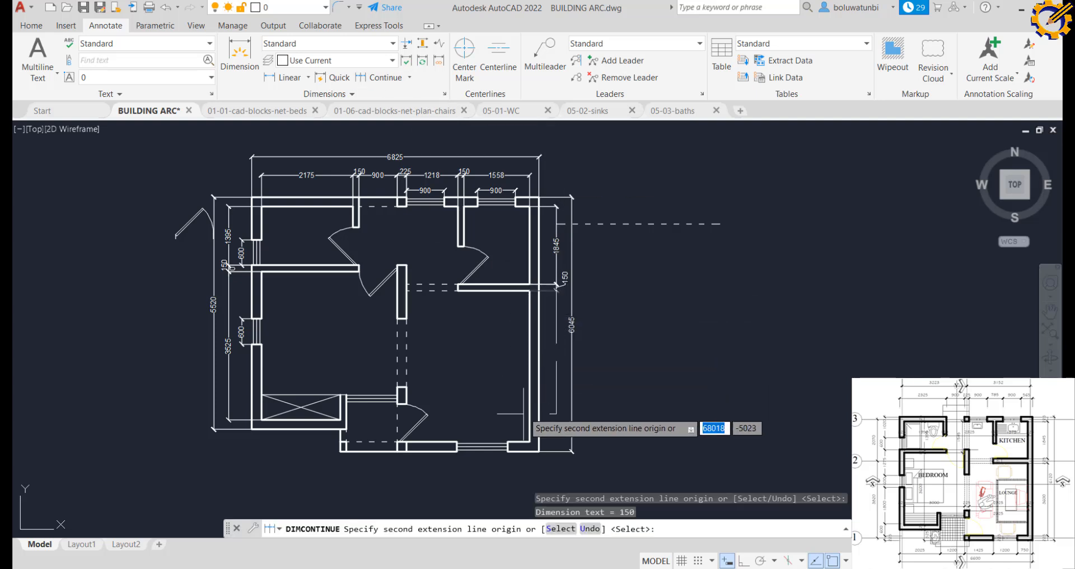
click(529, 442)
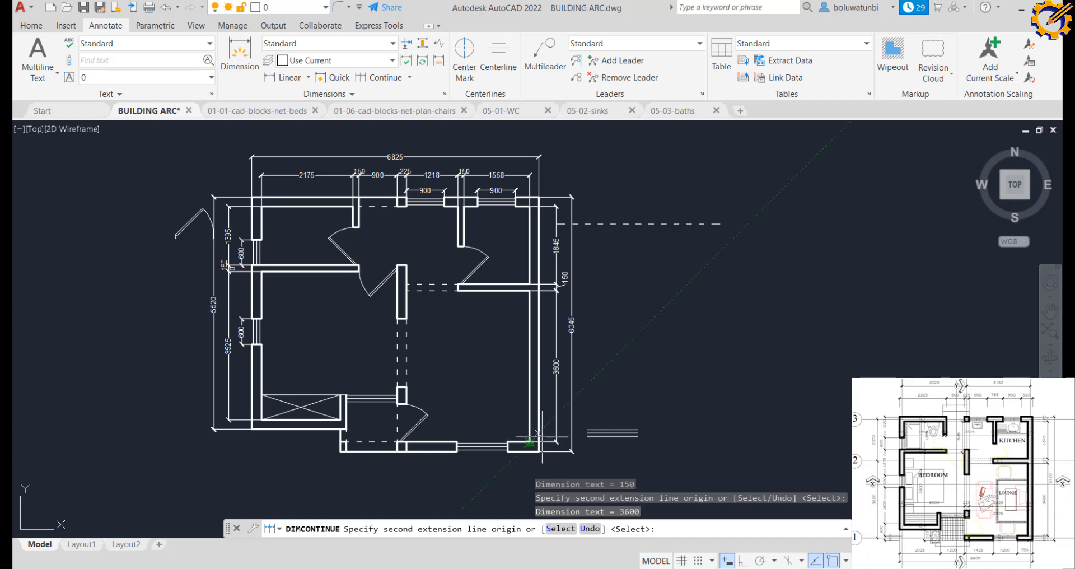
key(Return)
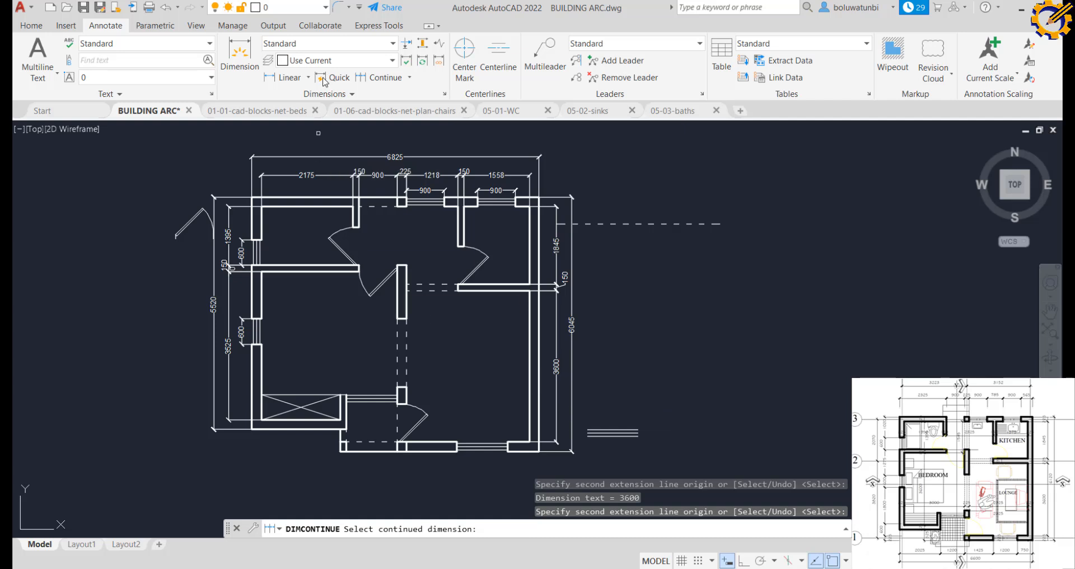
Add an overall horizontal linear dimension from the lower-left outer corner to the bottom-right outer corner, placed below the plan
click(277, 78)
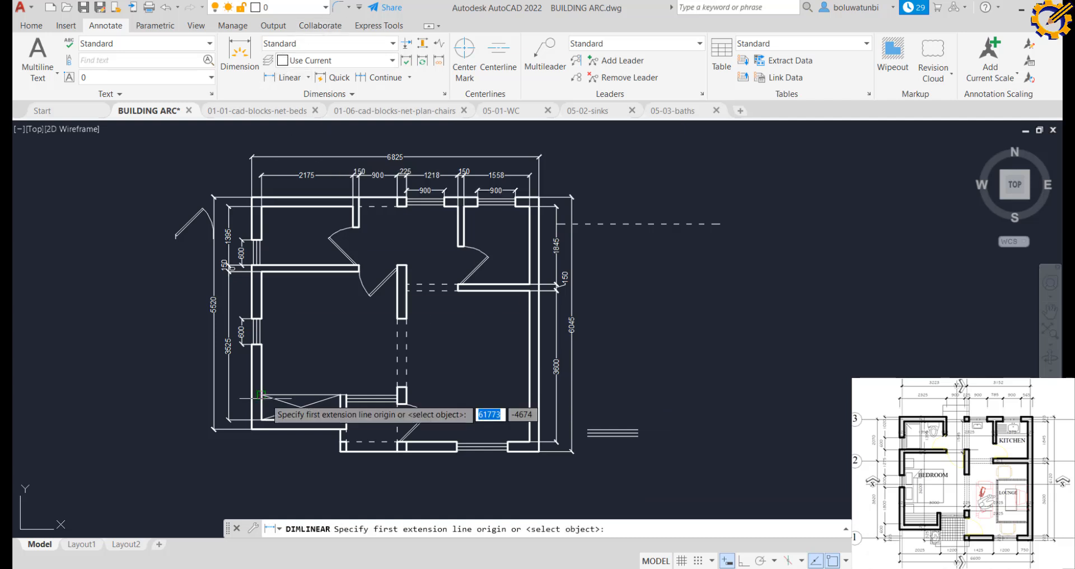
click(250, 429)
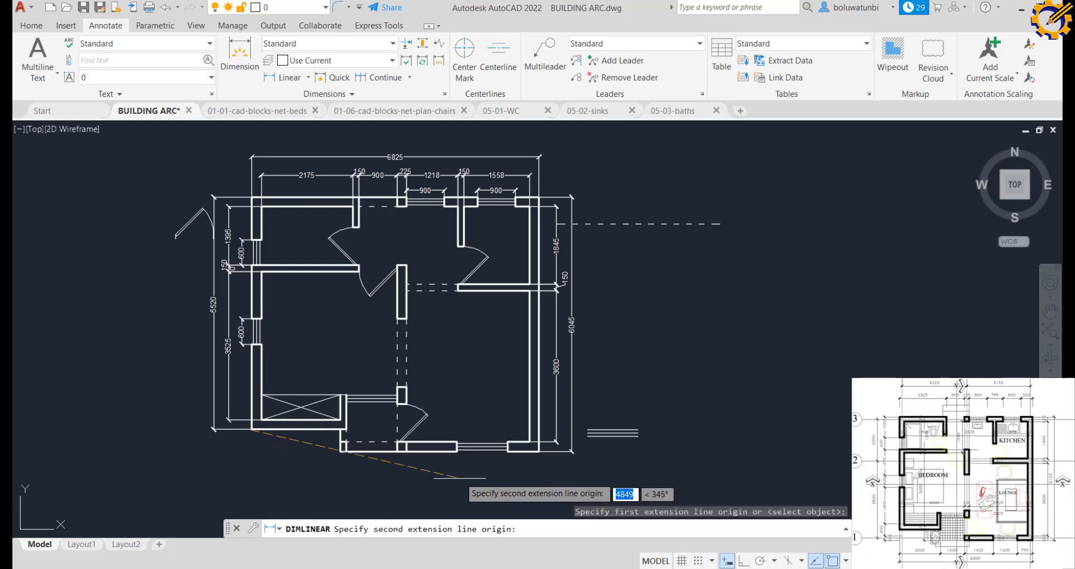
click(539, 452)
middle_drag(480, 483, 492, 380)
middle_click(492, 380)
middle_click(491, 380)
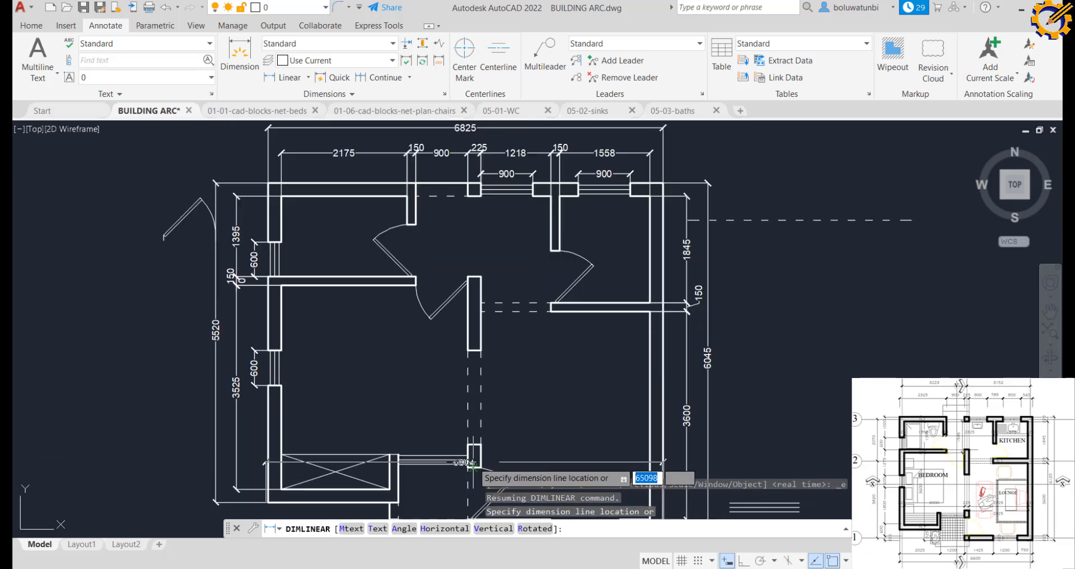
scroll(474, 463, down, 5)
middle_click(474, 464)
middle_click(474, 463)
middle_drag(474, 463, 484, 233)
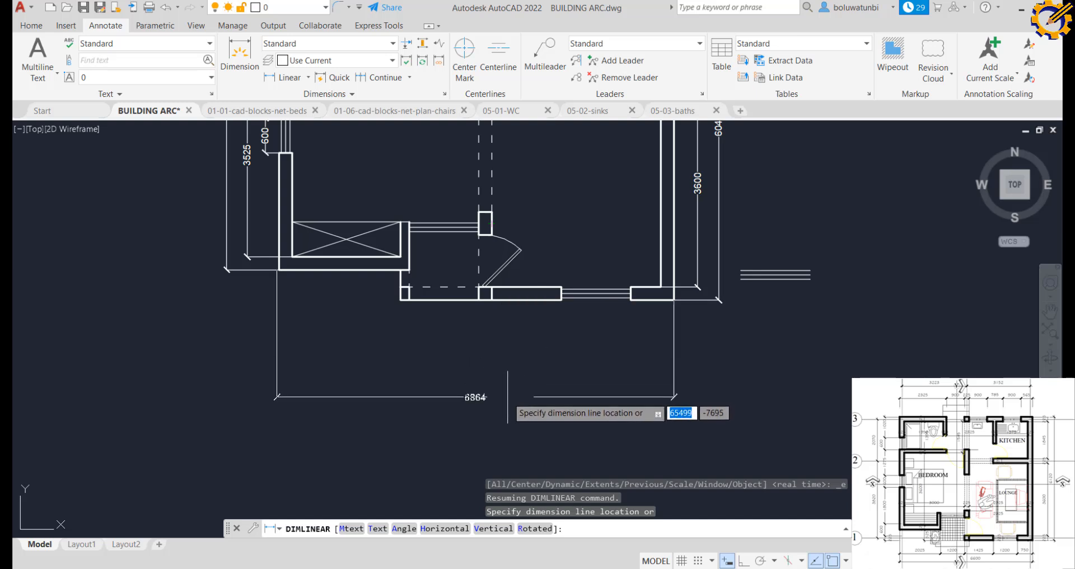
click(507, 394)
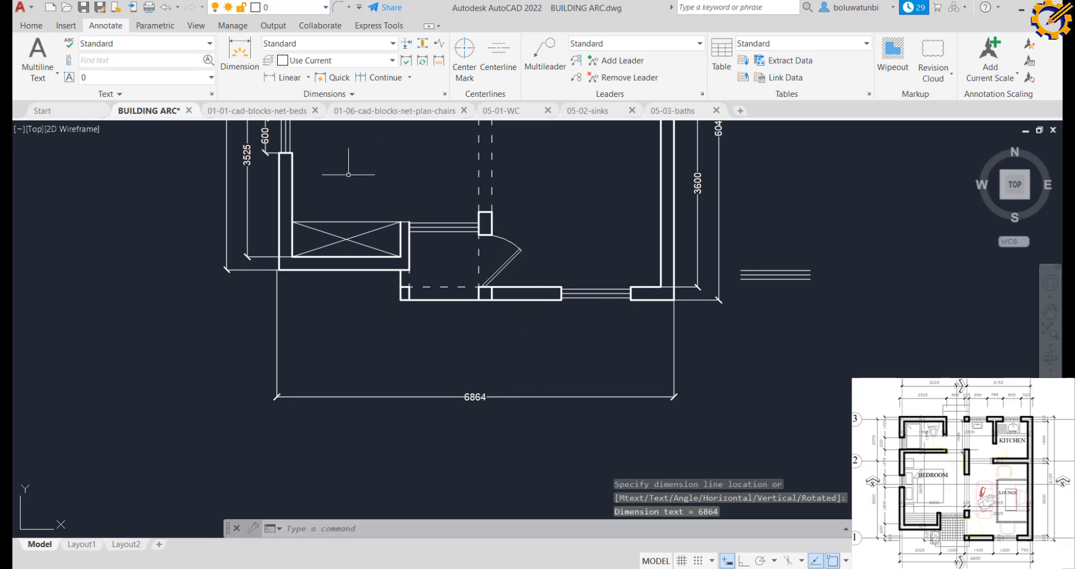
Add a horizontal linear dimension for the inner width of the crossed-out closet, placed just above the bottom overall dimension
key(Return)
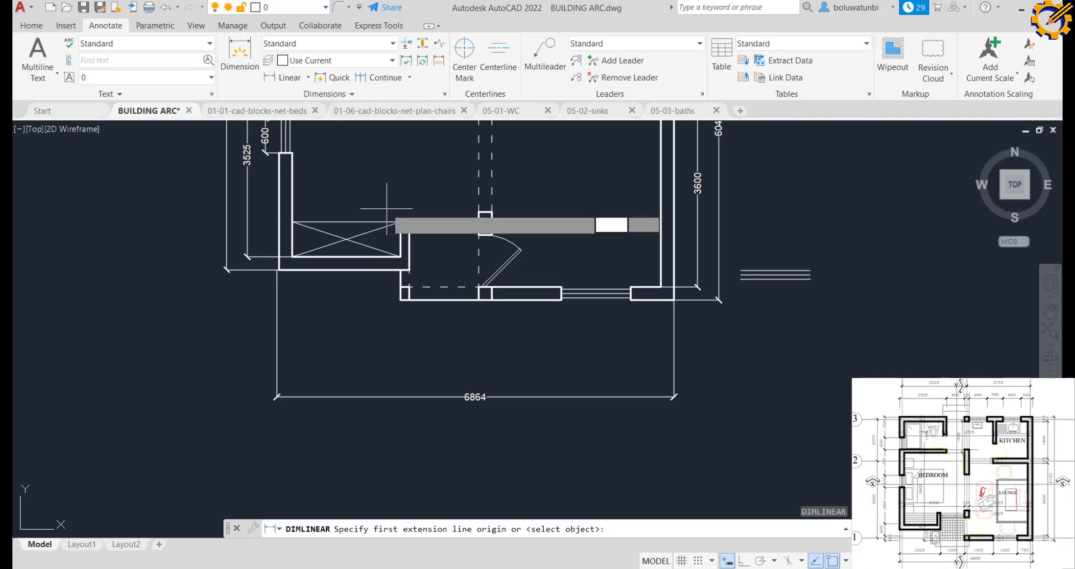
click(292, 256)
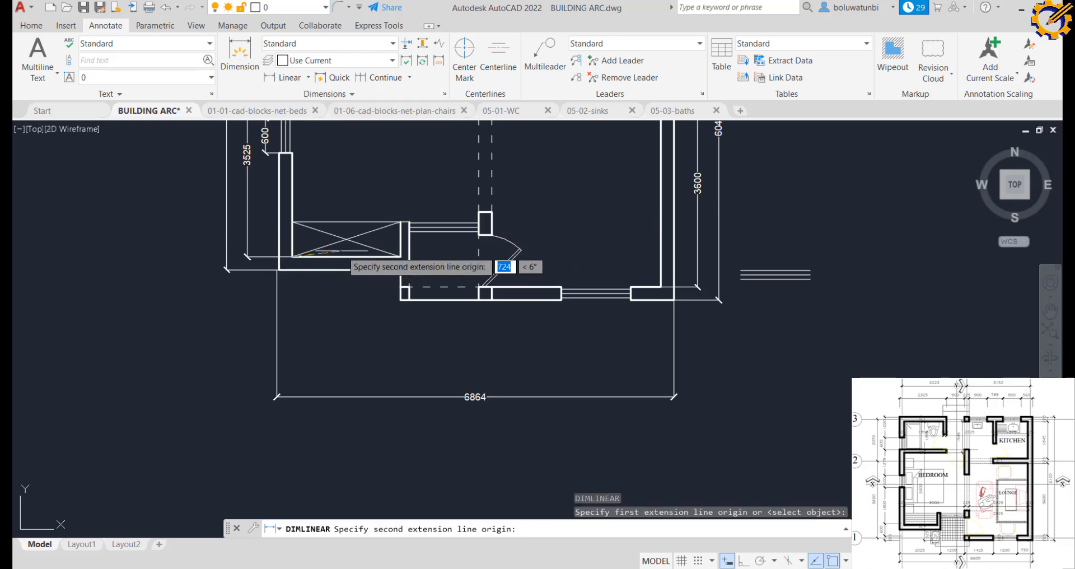
click(400, 256)
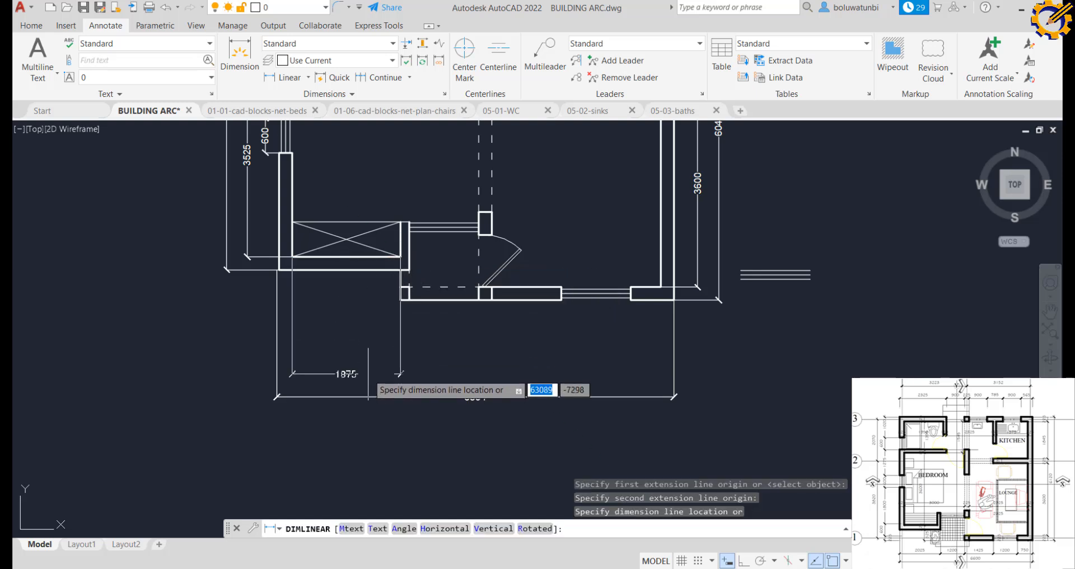
click(365, 374)
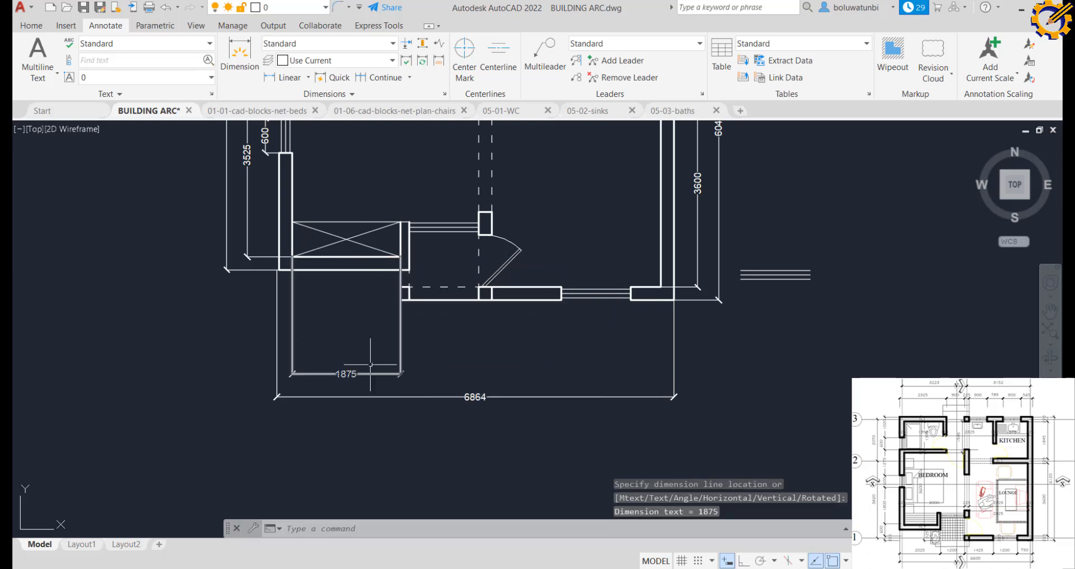
Continue the closet width dimension along the bottom wall through the partition, porch opening and wall pier to the inner bottom-right corner
click(382, 77)
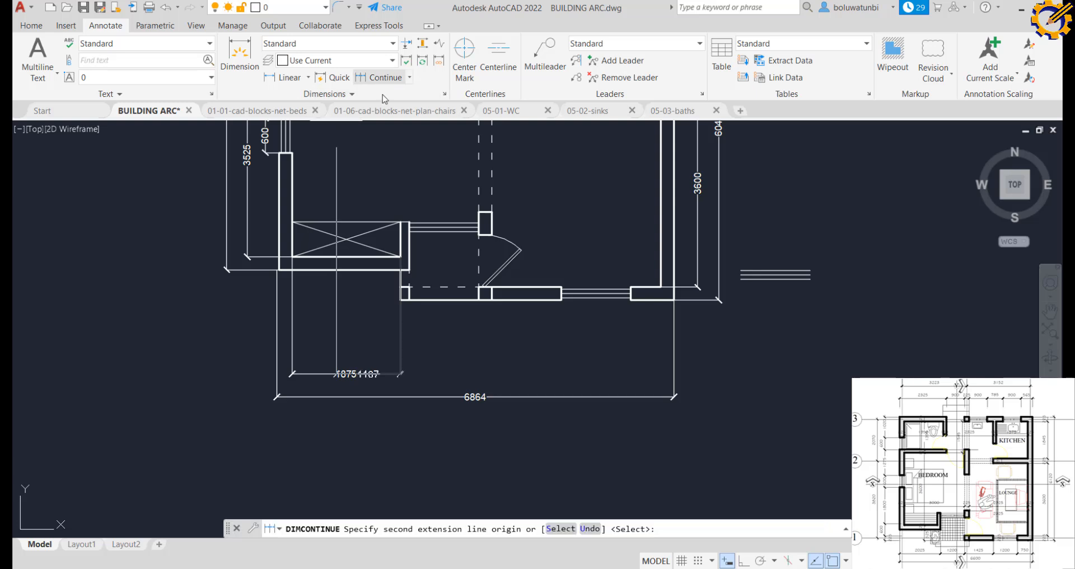
click(408, 299)
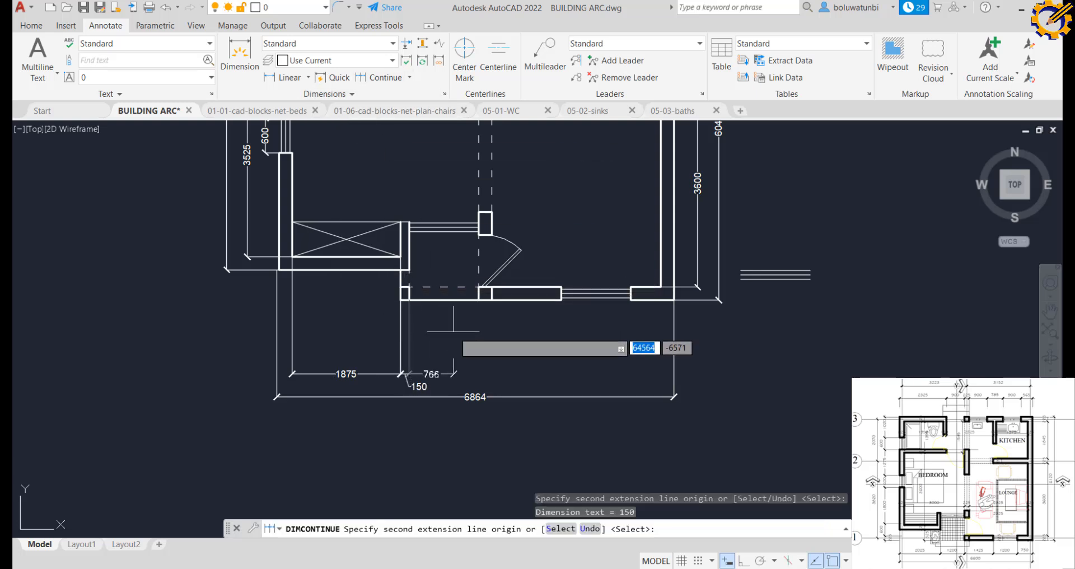
click(479, 293)
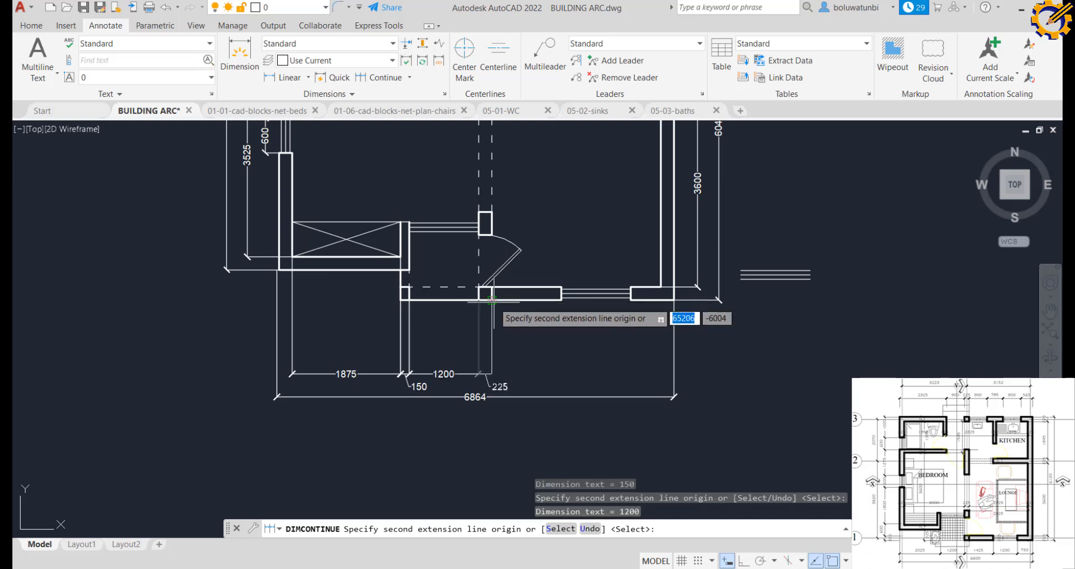
click(491, 299)
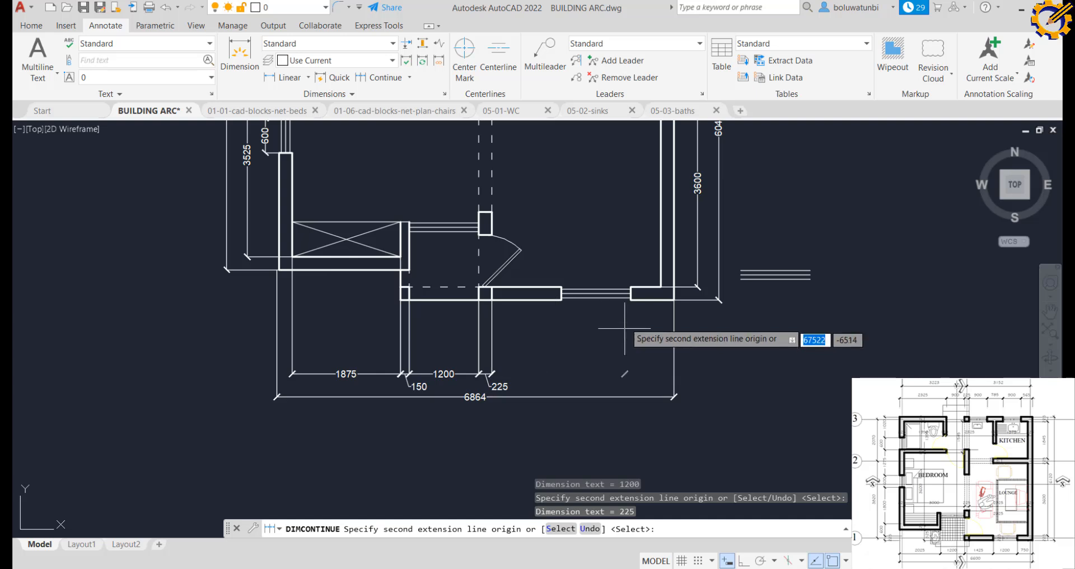
click(663, 295)
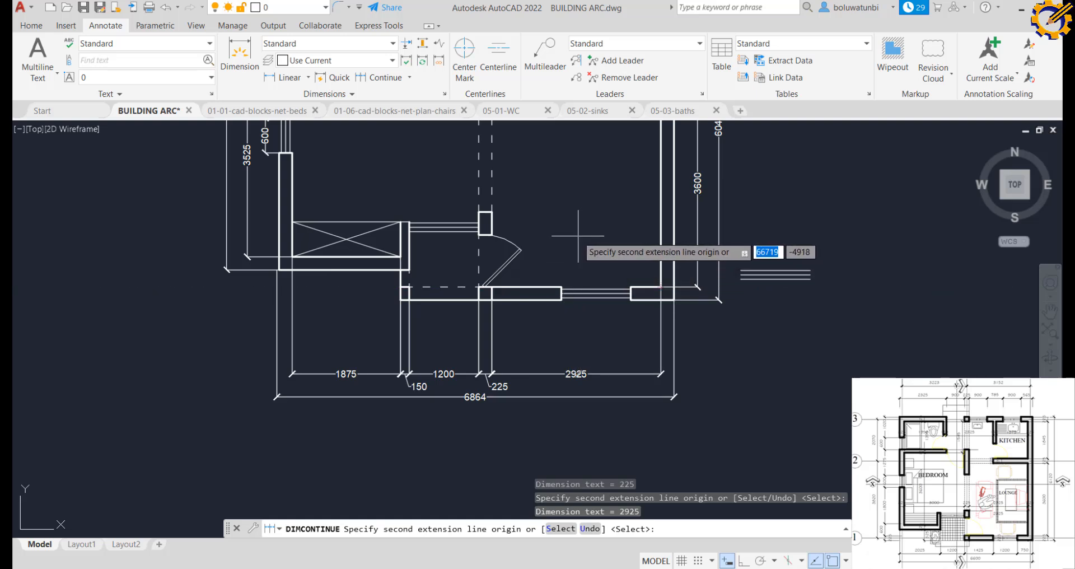
key(Return)
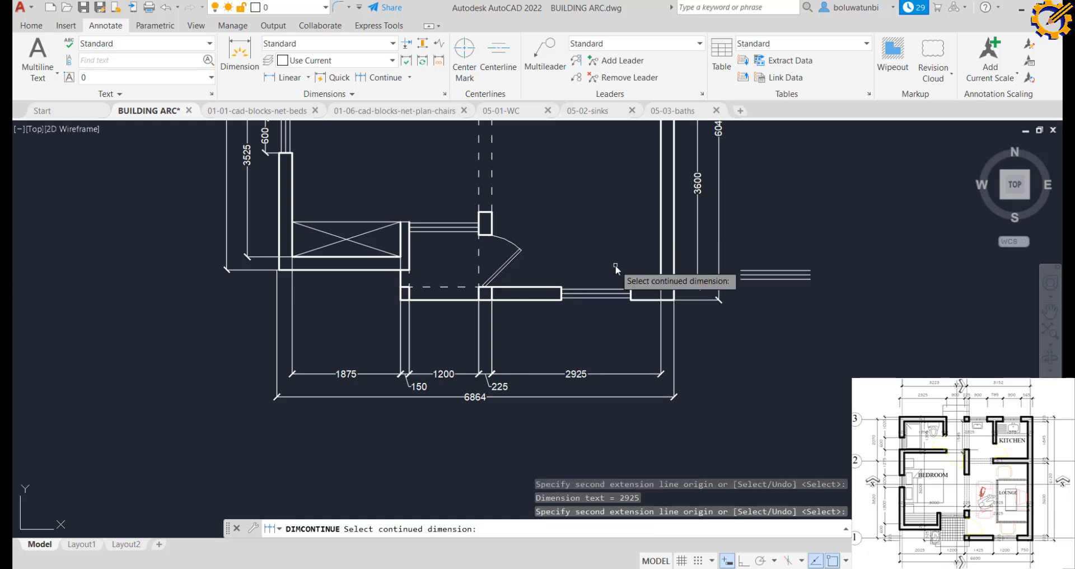
Add a horizontal linear dimension across the bottom wall's window opening, placed between the wall and the chained dimensions
click(275, 82)
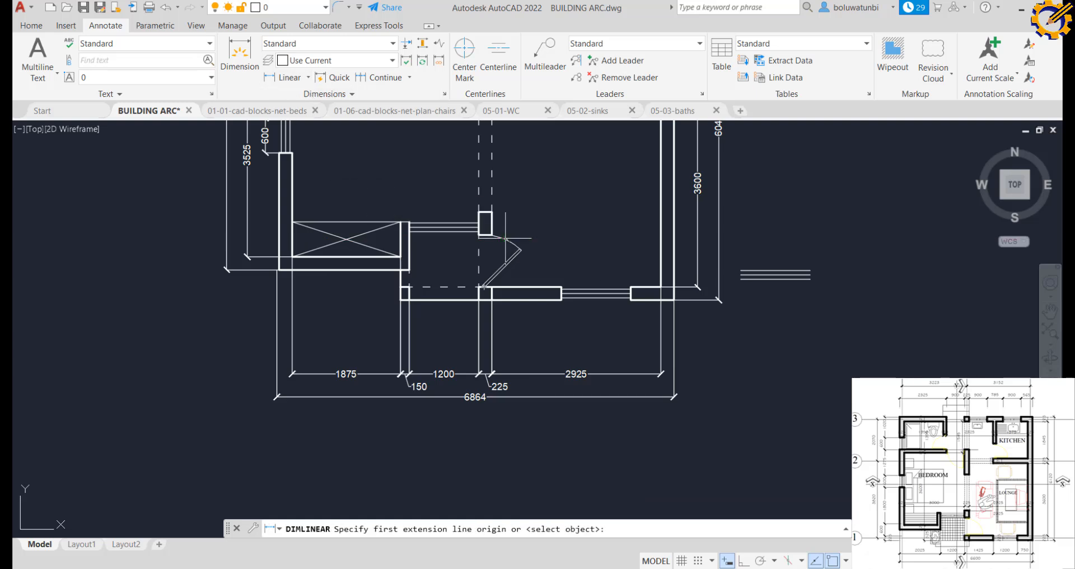
click(561, 299)
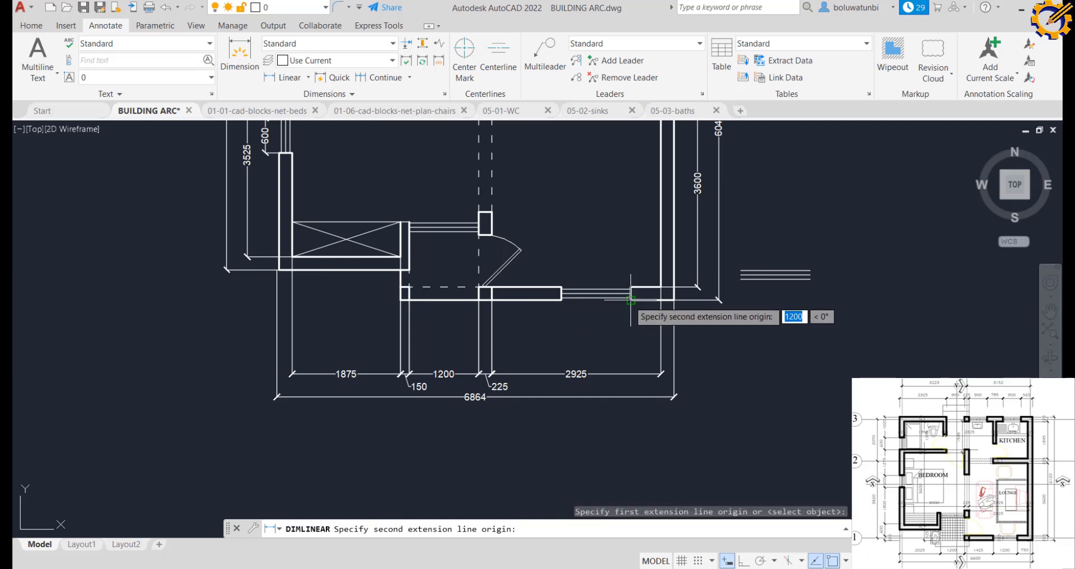
click(631, 299)
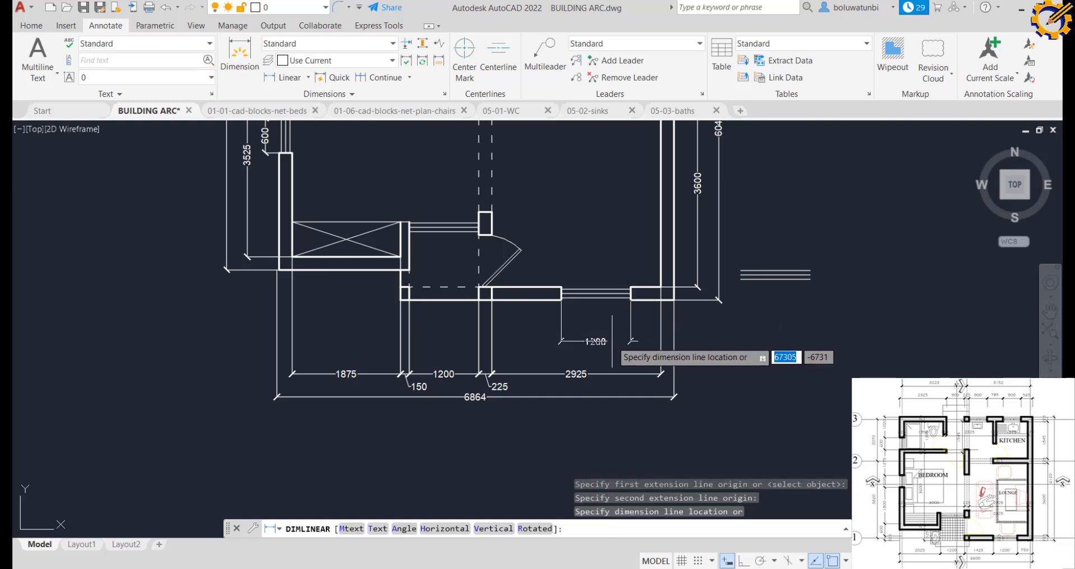
click(613, 355)
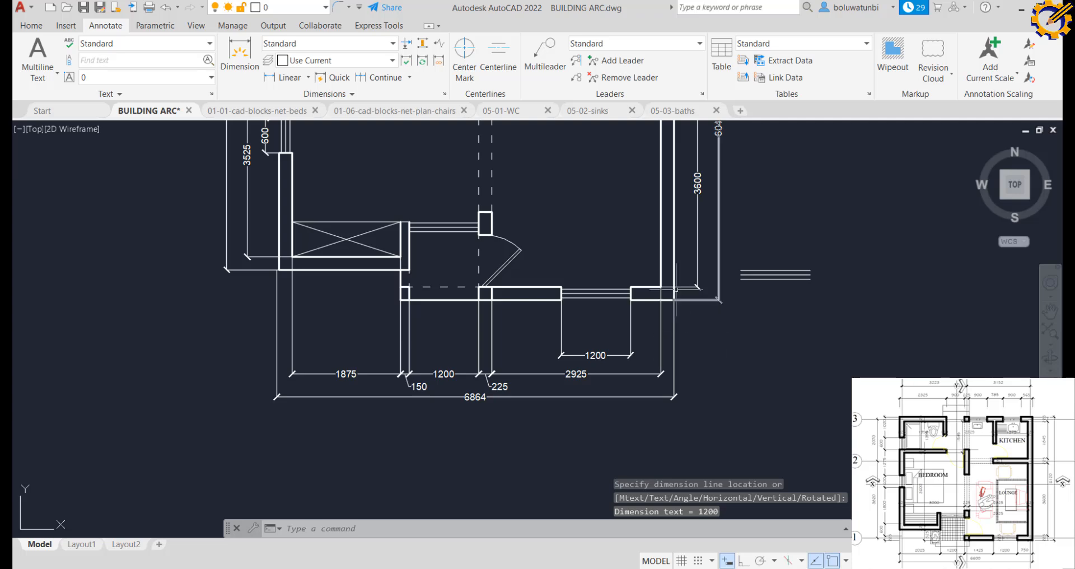
scroll(605, 252, up, 2)
middle_click(595, 269)
middle_click(595, 269)
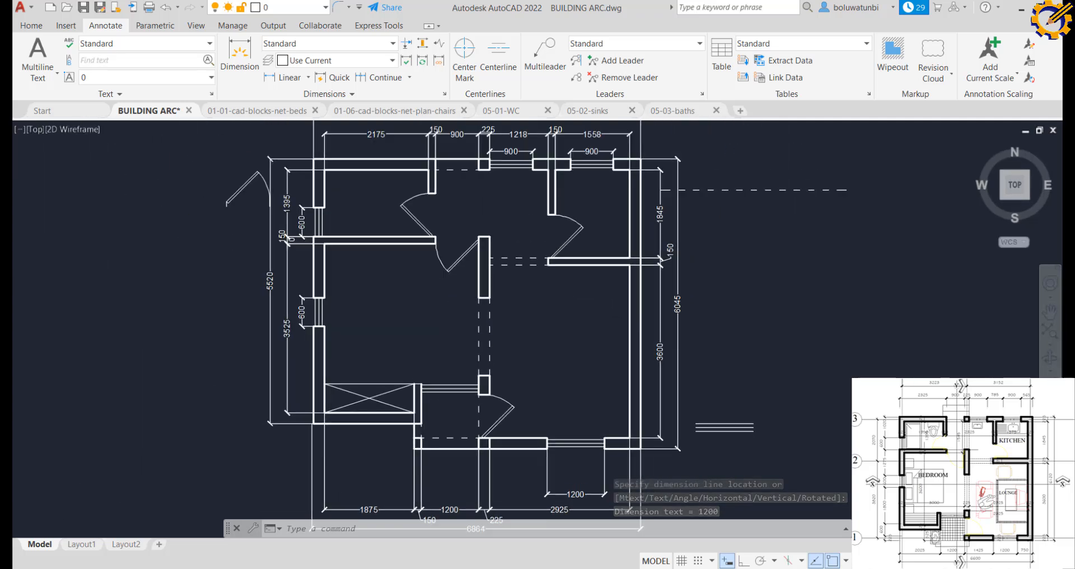
Cut the loose door block beside the left overall dimension and paste it further left, clear of the plan's dimensions
scroll(591, 278, down, 2)
scroll(591, 278, up, 2)
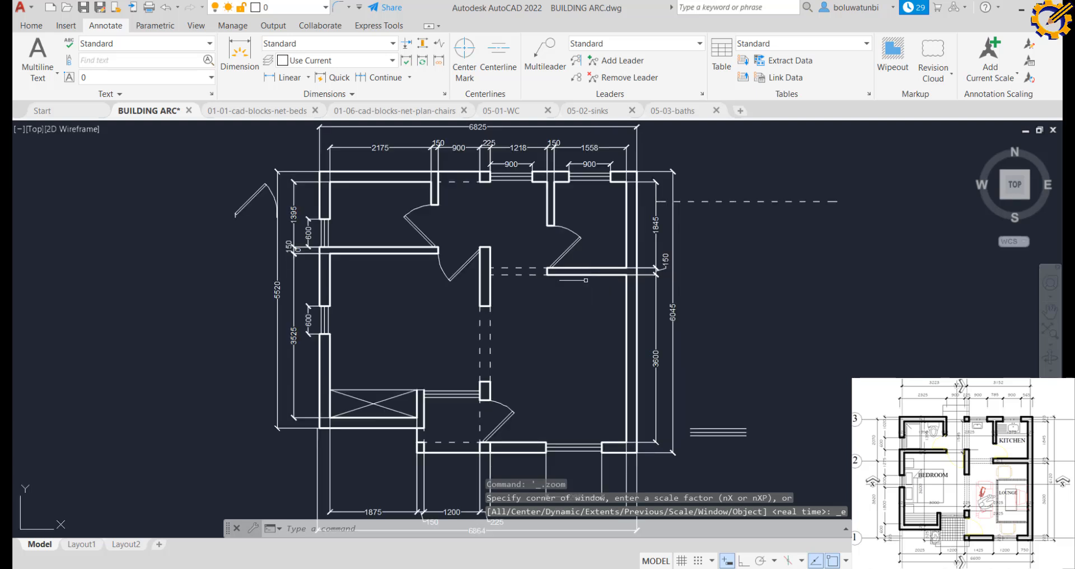
click(257, 238)
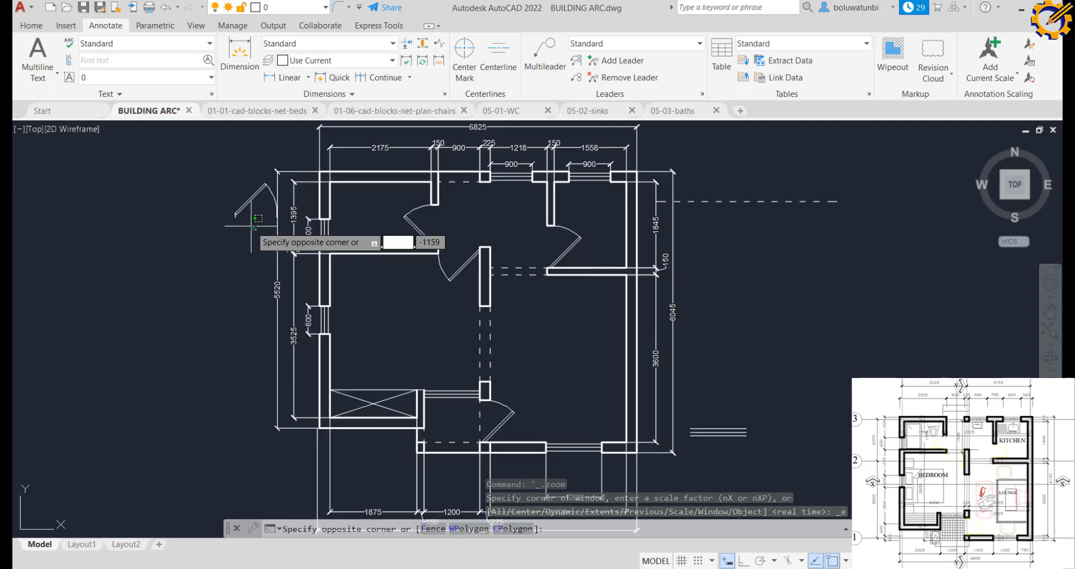
click(201, 205)
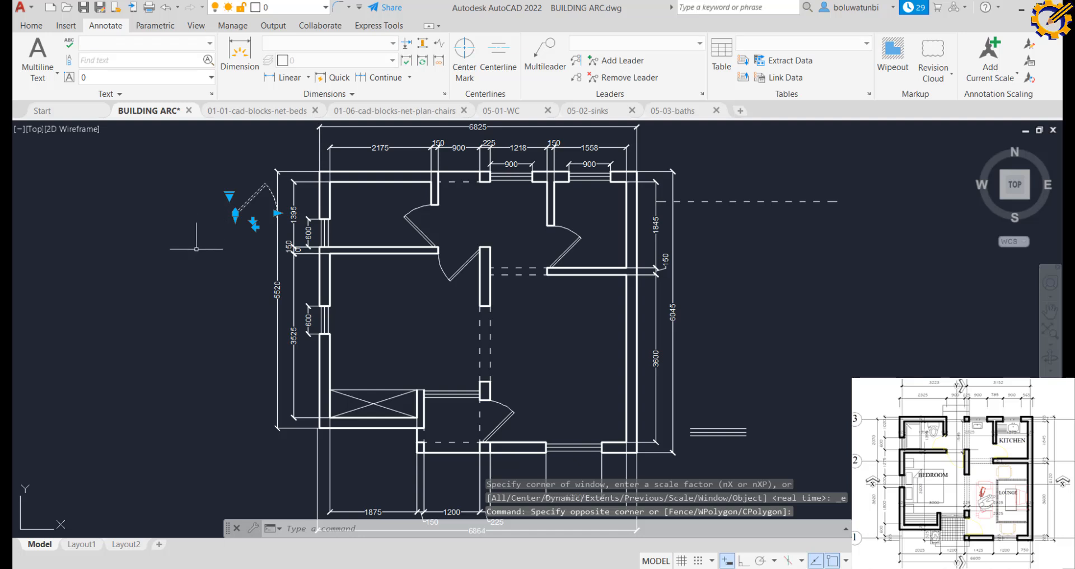
key(ctrl+x)
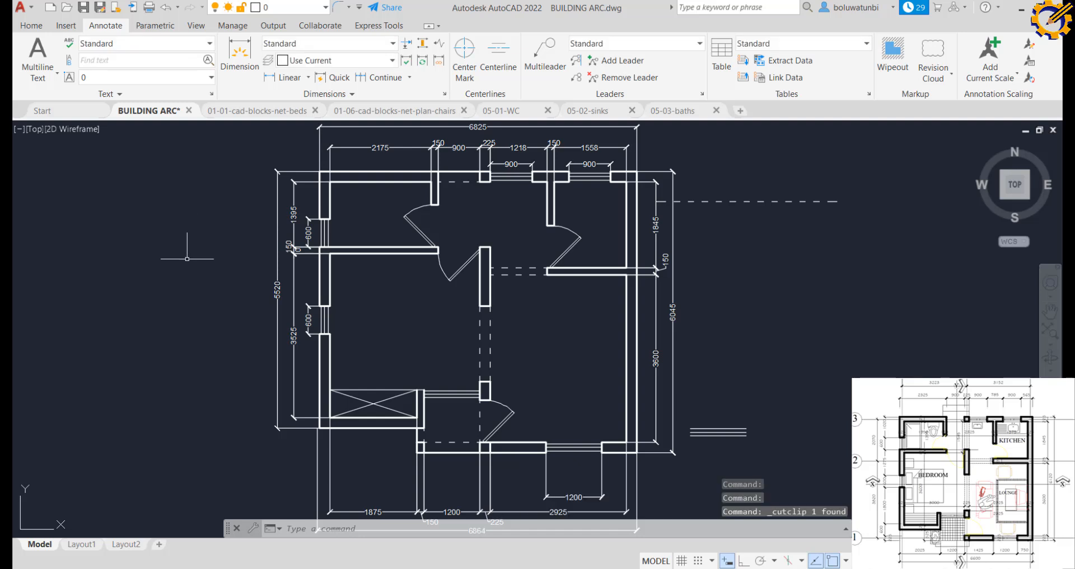
key(ctrl+v)
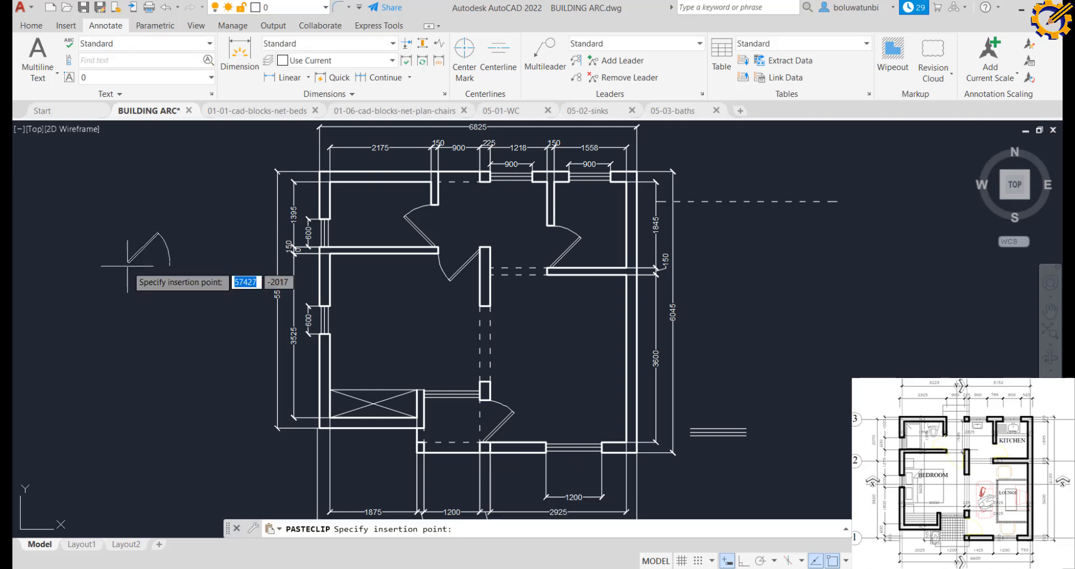
click(84, 308)
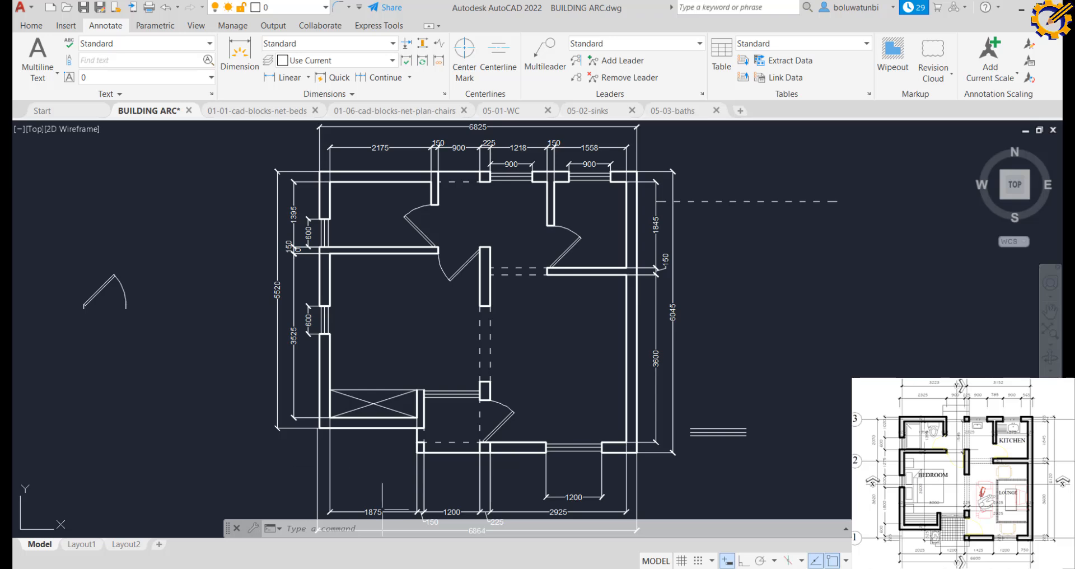
Switch to arc319-2021.pdf to examine the furniture and fixtures in the FIG I floor plan, and return to BUILDING ARC.dwg
key(alt+Tab)
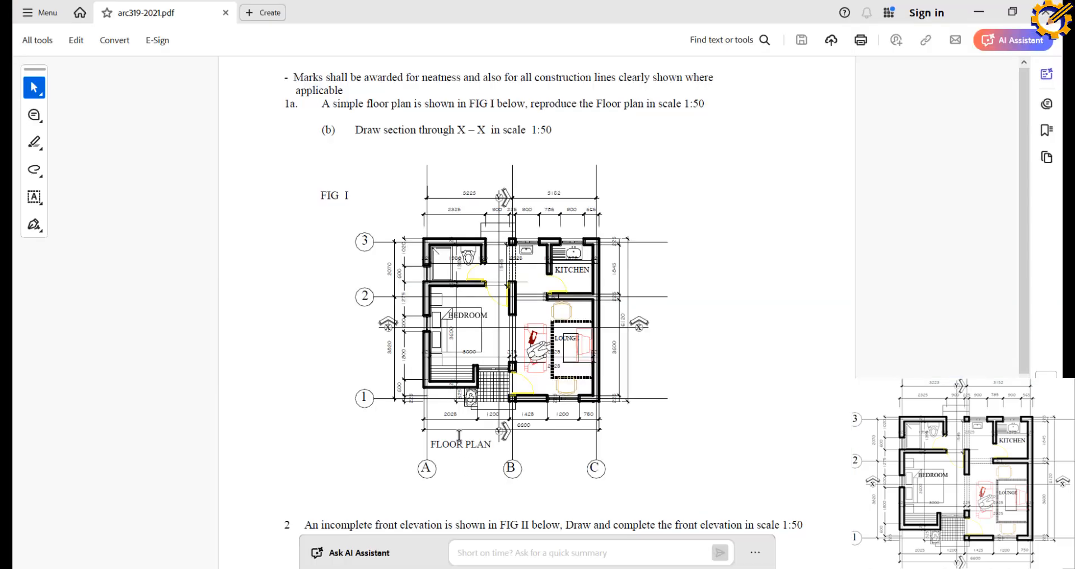
ctrl+scroll(474, 361, up, 3)
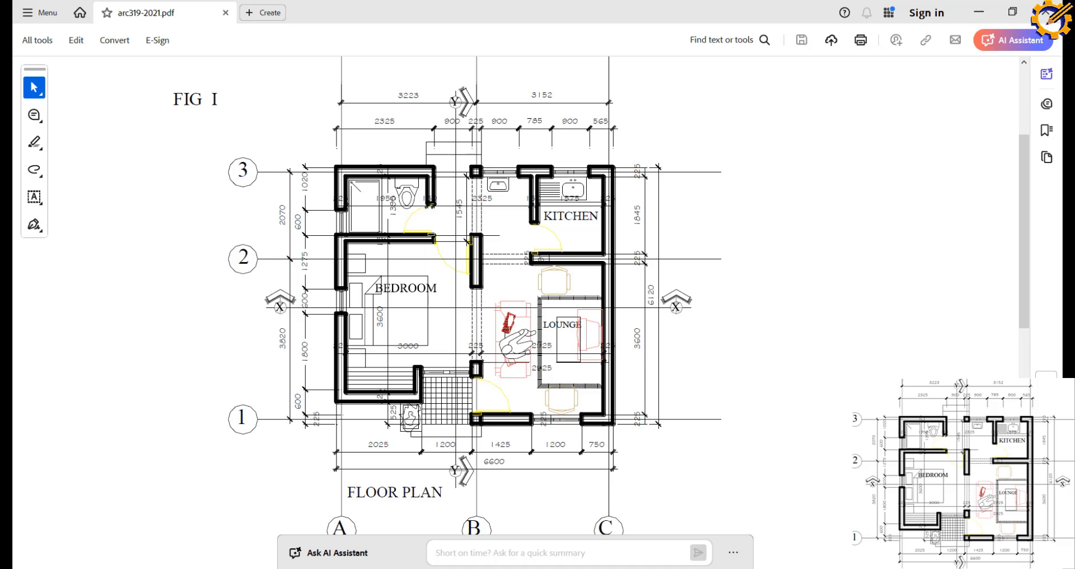
mouse_move(513, 567)
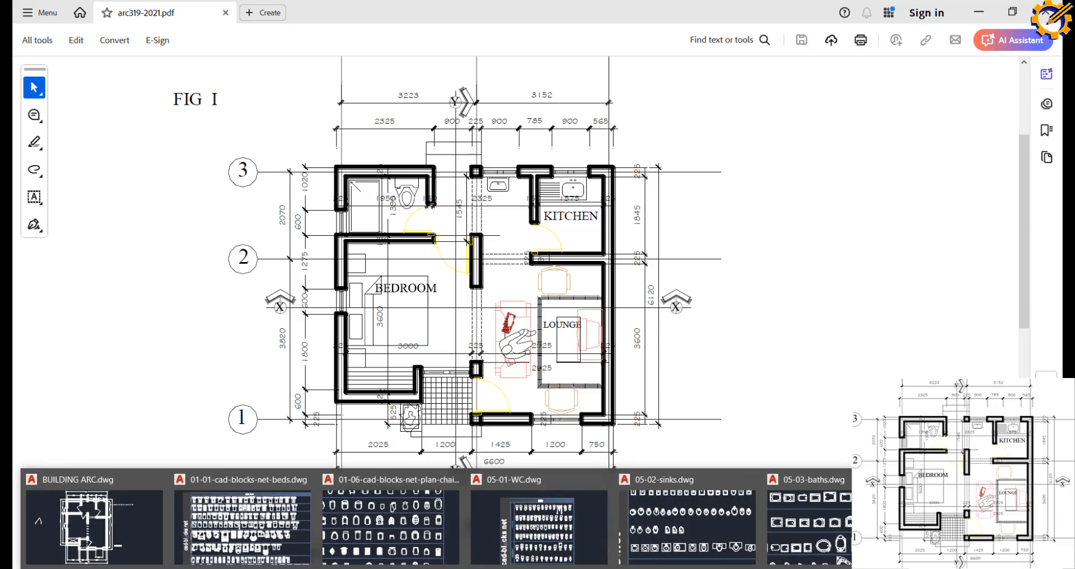
click(119, 515)
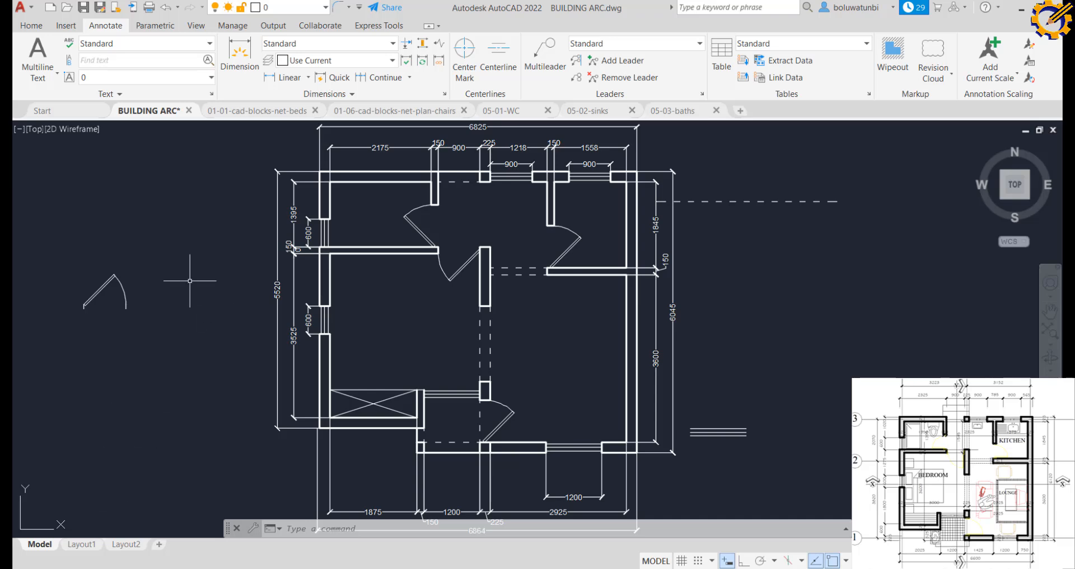
Look through the open block library drawings for beds, chairs, WCs, sinks and baths to review the available furniture and fixtures
click(246, 111)
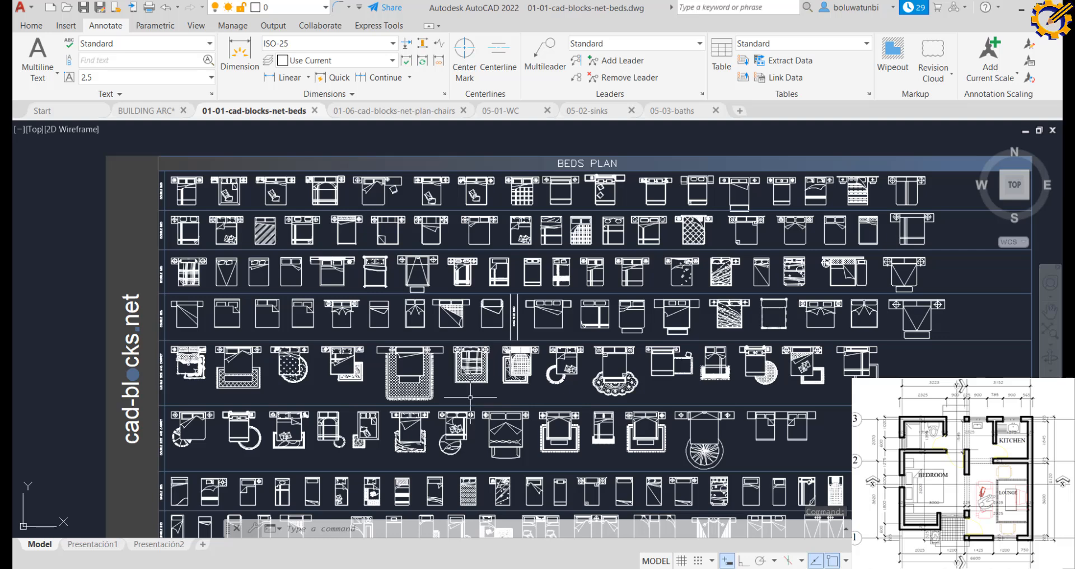
click(428, 113)
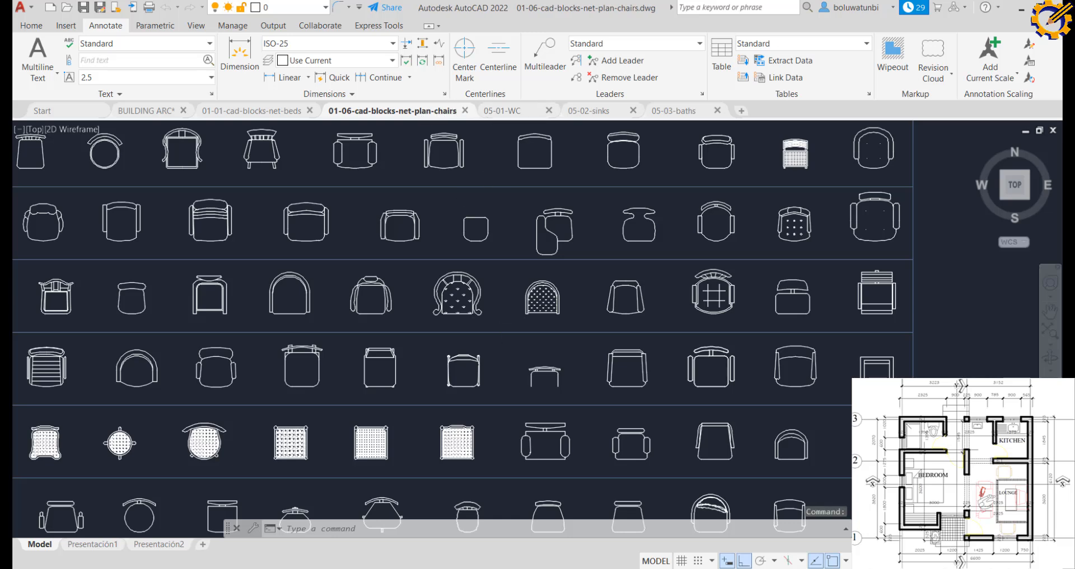
scroll(500, 316, down, 2)
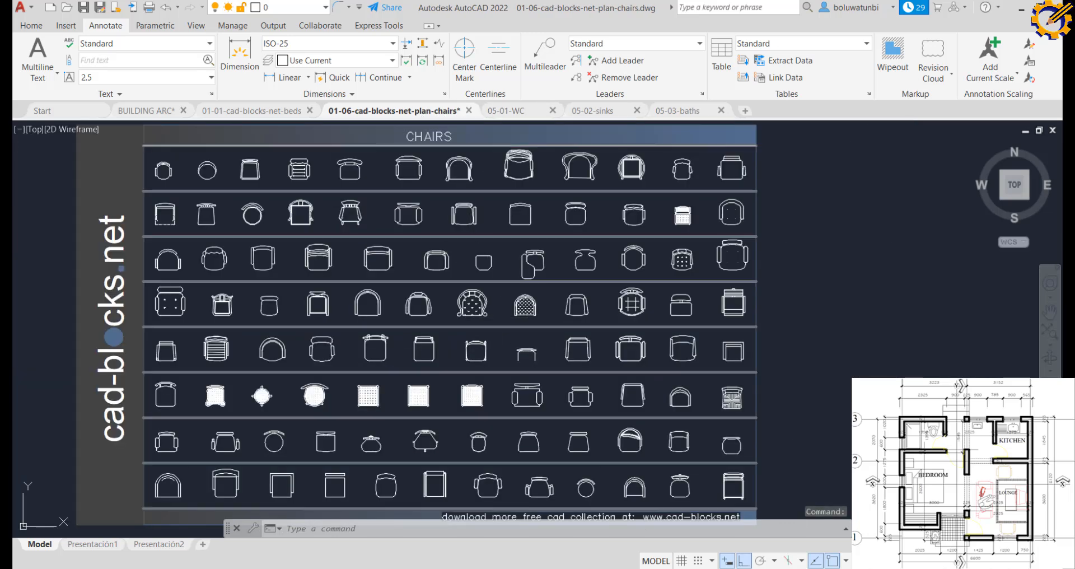
click(501, 111)
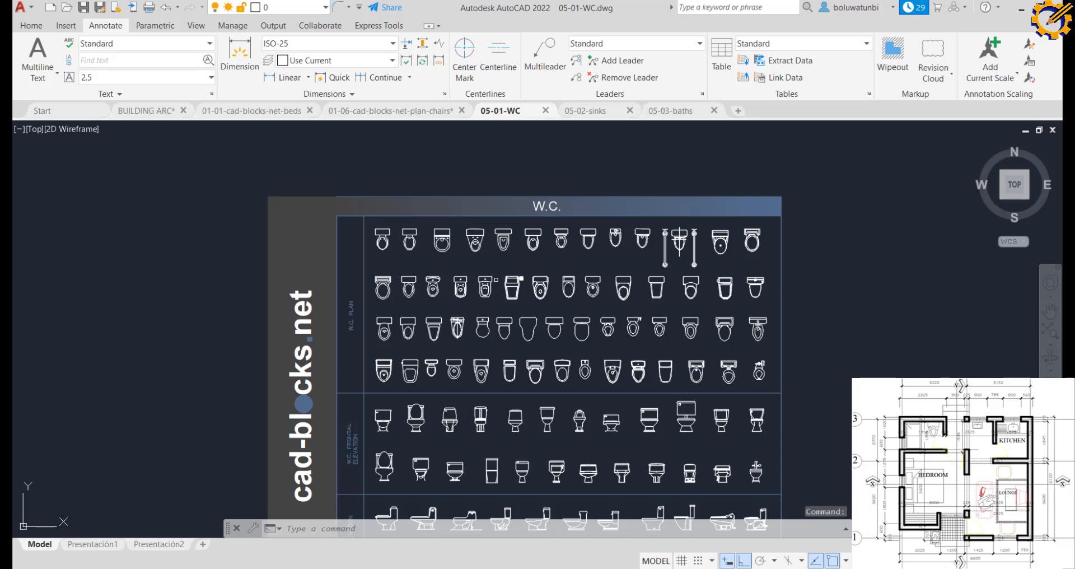
scroll(525, 309, up, 2)
middle_click(522, 307)
middle_click(523, 306)
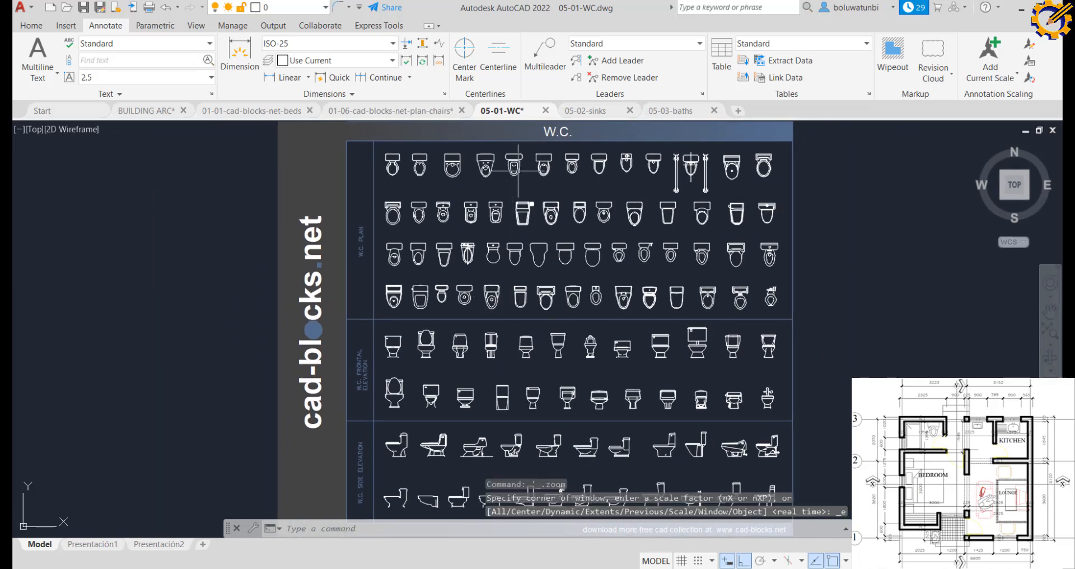
click(587, 110)
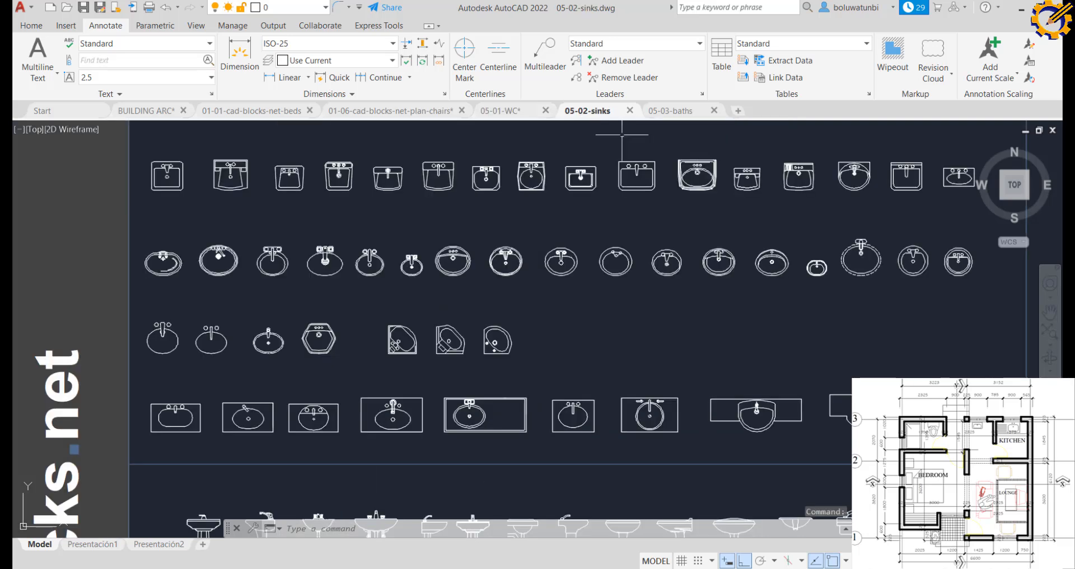
click(665, 114)
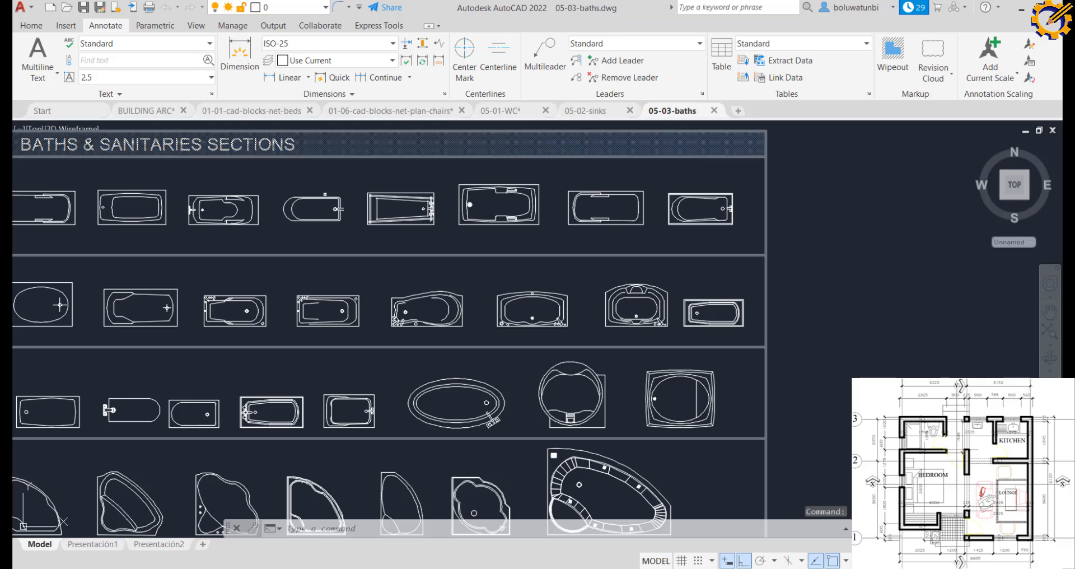
Copy the double bed block with two nightstands and a scalloped rug from the 01-01-cad-blocks-net-beds drawing
click(234, 113)
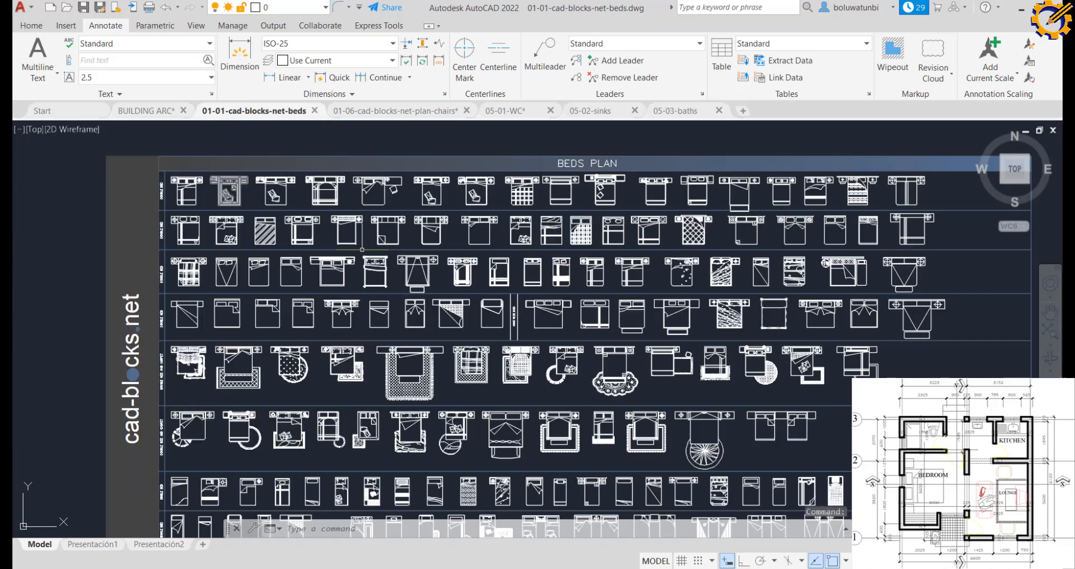
scroll(424, 354, up, 1)
scroll(424, 354, up, 4)
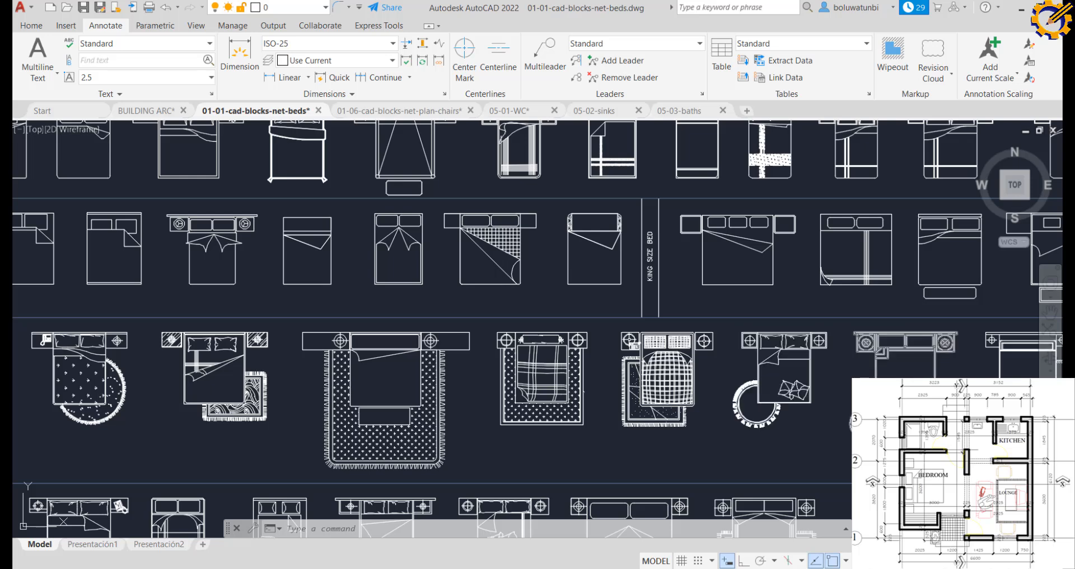
click(981, 460)
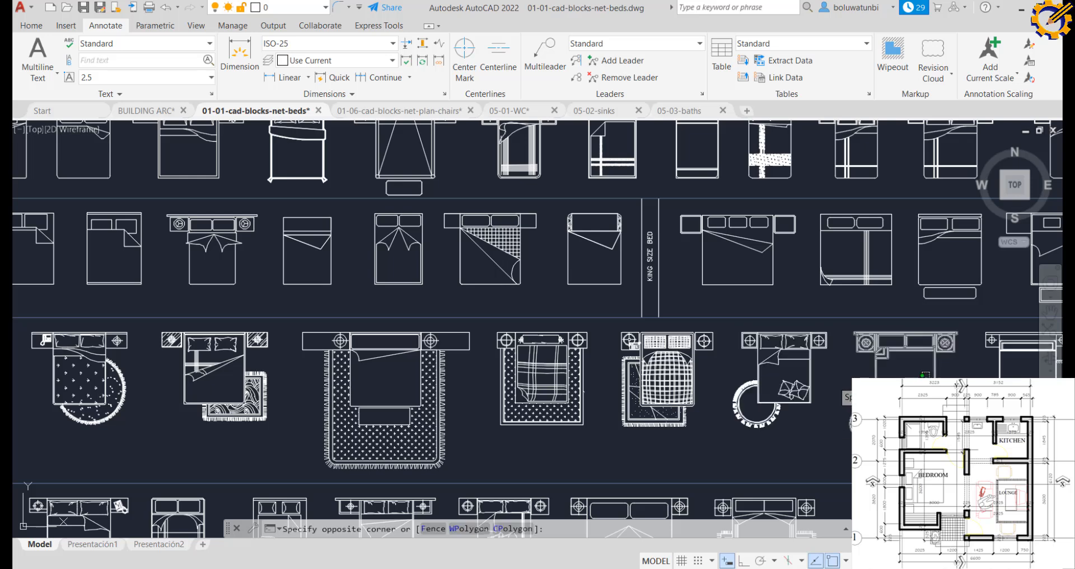
click(844, 322)
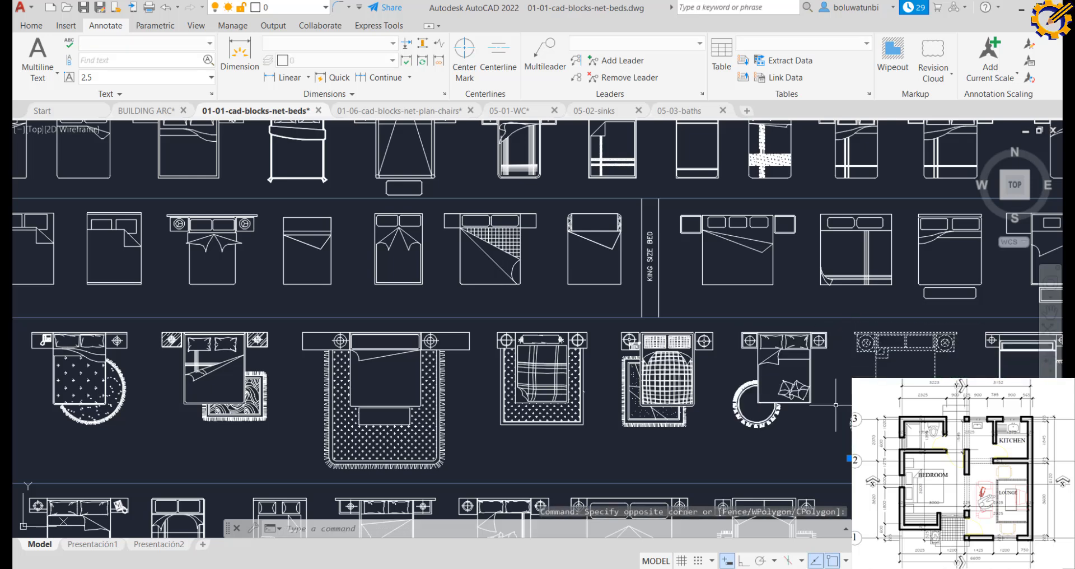
key(ctrl+c)
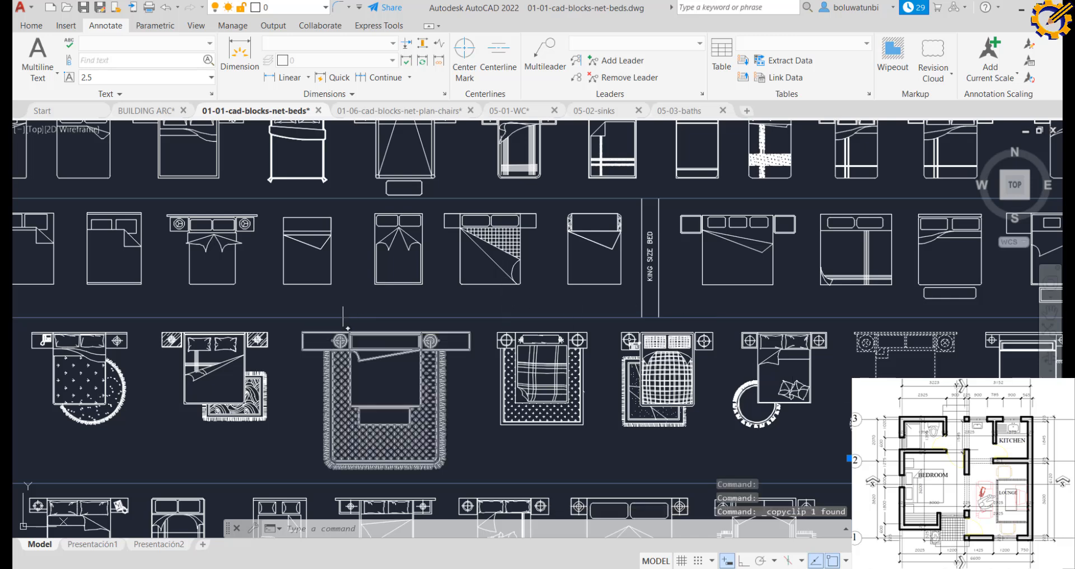
Paste the copied bed block into the BUILDING ARC drawing, in the empty space left of the plan below the loose door
click(148, 111)
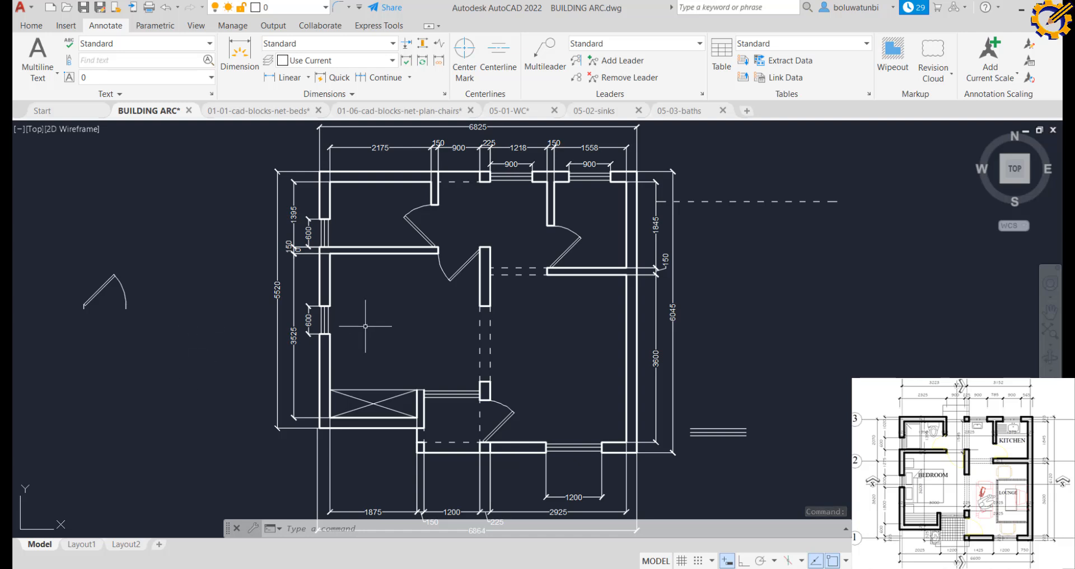
key(ctrl+v)
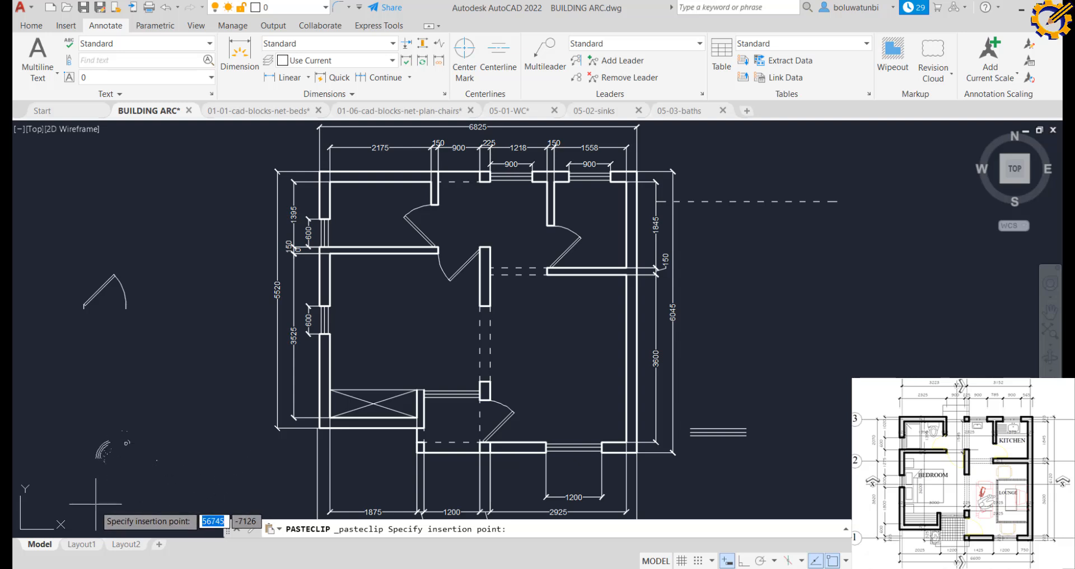
click(73, 498)
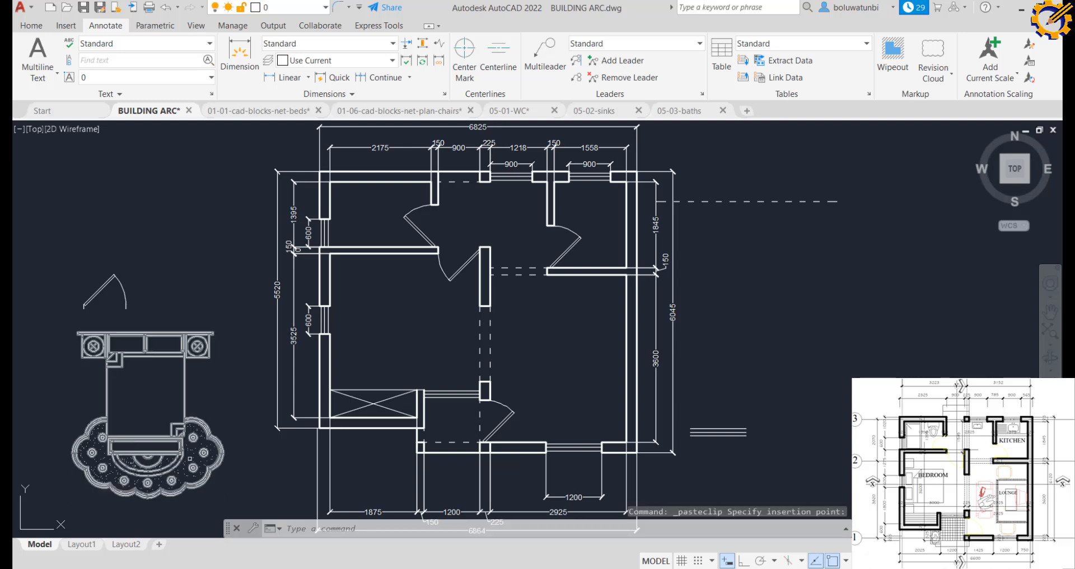
Scale the pasted bed block by a factor of 0.7 from a base point at its upper-right corner
click(229, 494)
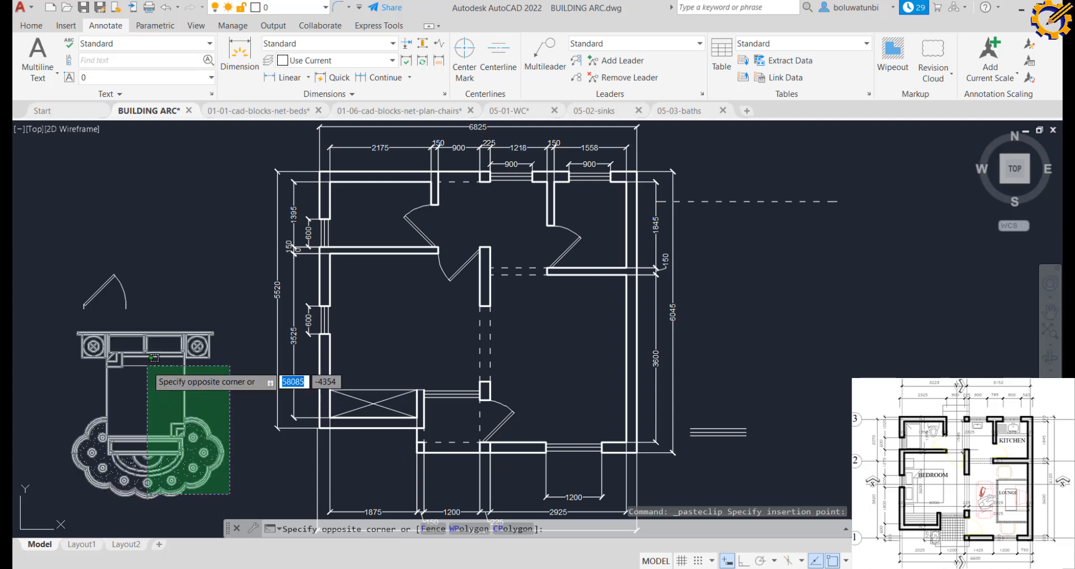
click(72, 330)
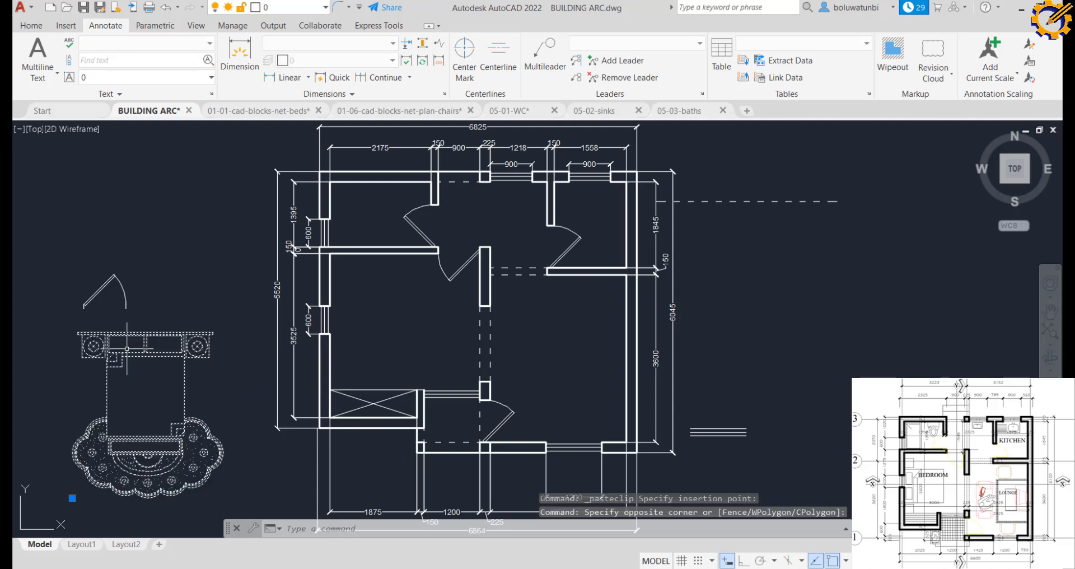
click(44, 27)
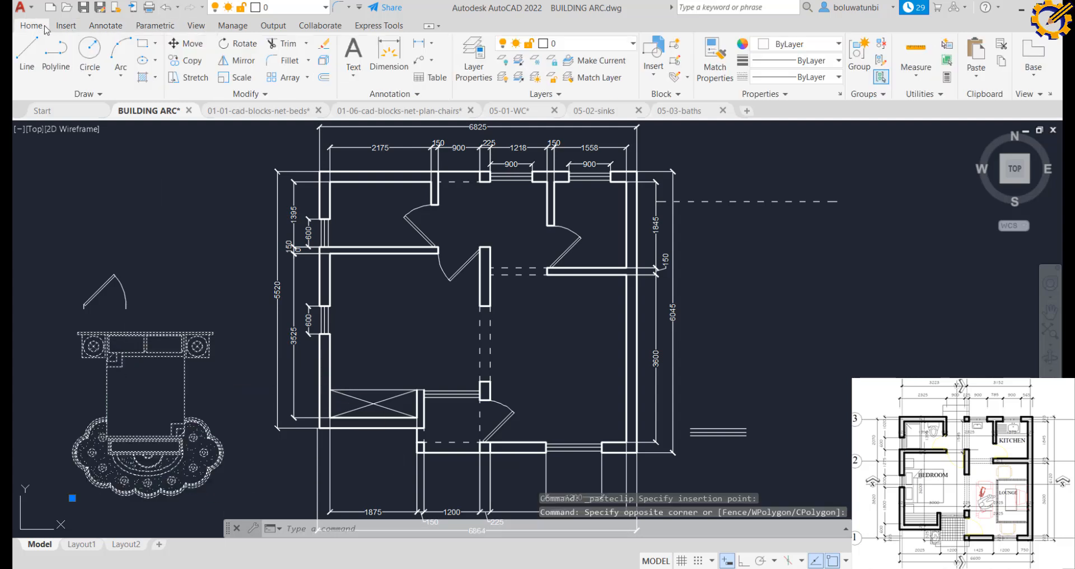
click(235, 77)
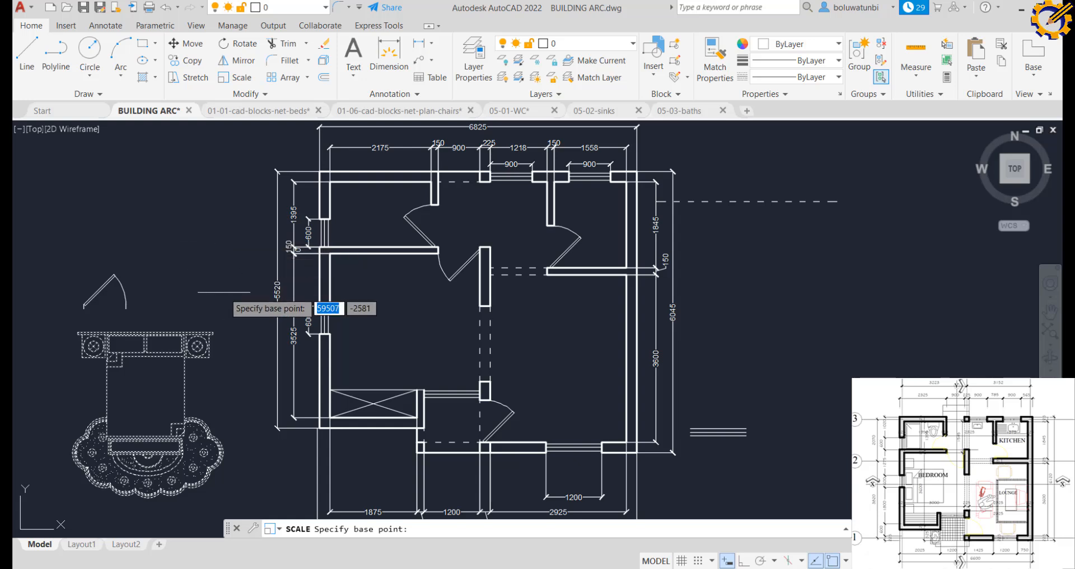
click(209, 336)
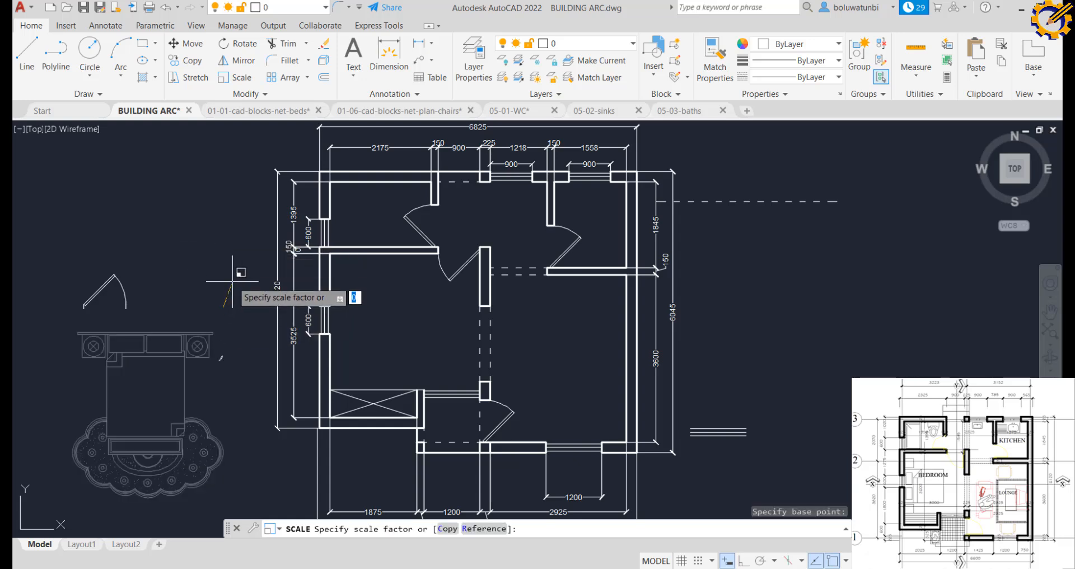
scroll(239, 251, up, 2)
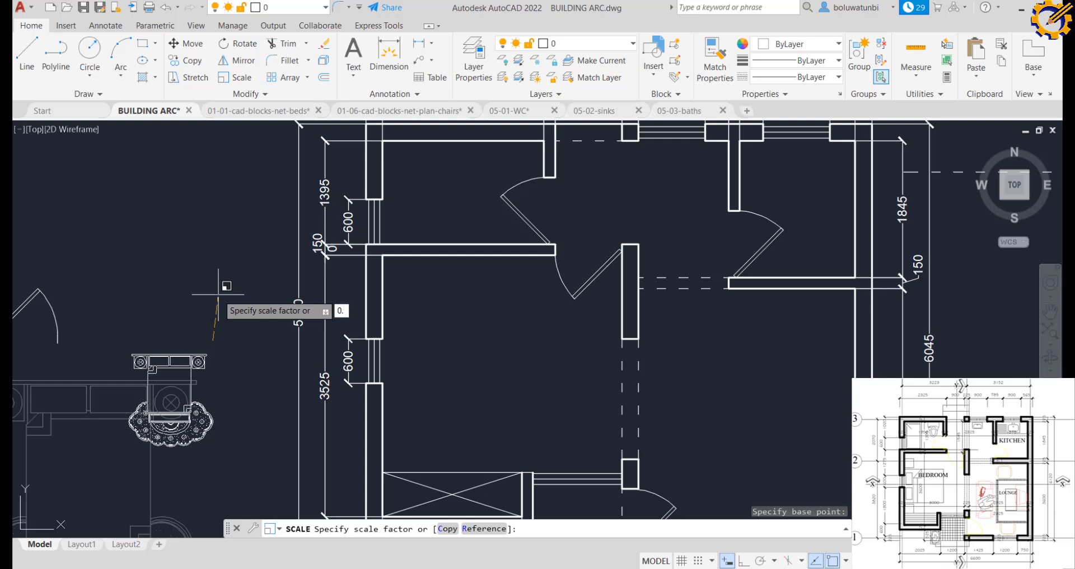
key(Return)
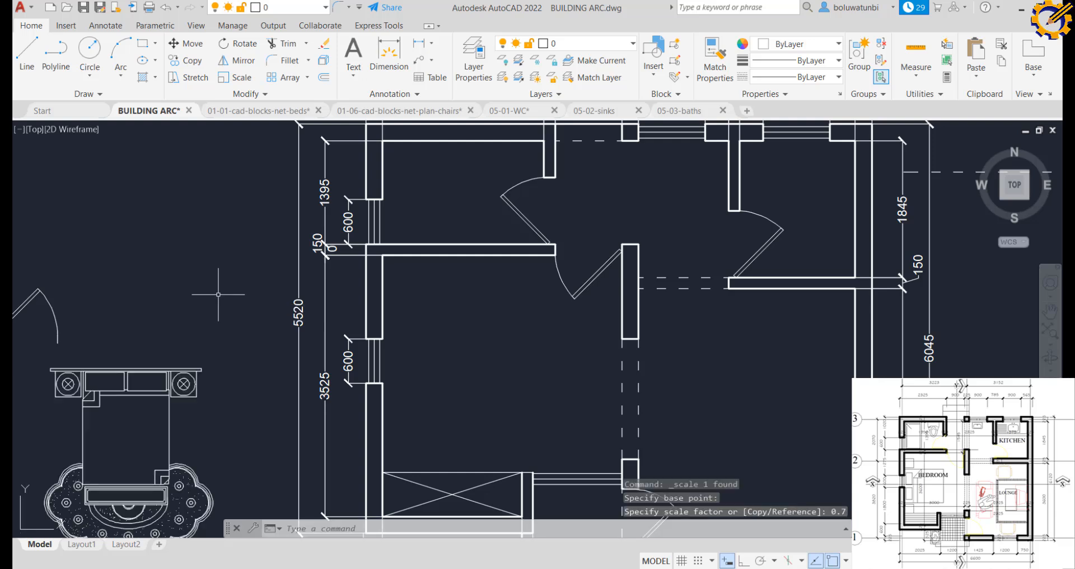
Rotate the bed block 90 degrees counterclockwise about a point just above its upper-right corner, using Ortho
middle_click(221, 371)
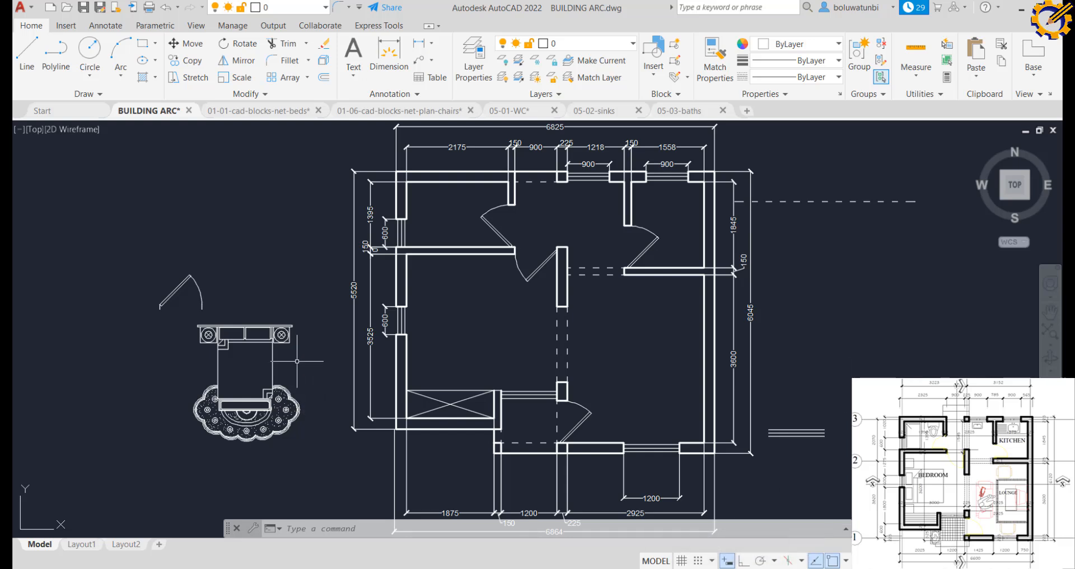
click(312, 439)
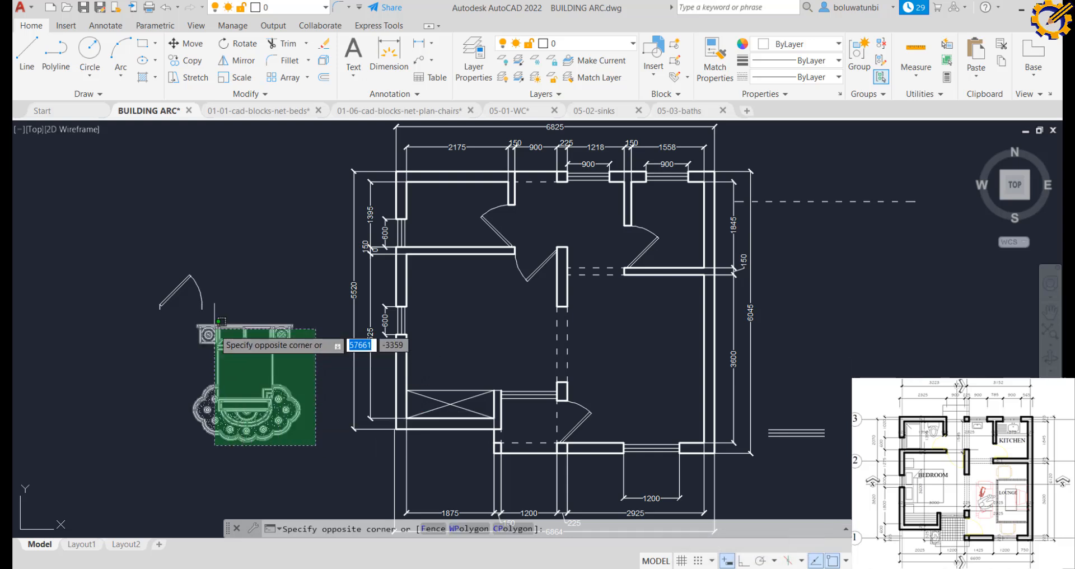
click(189, 318)
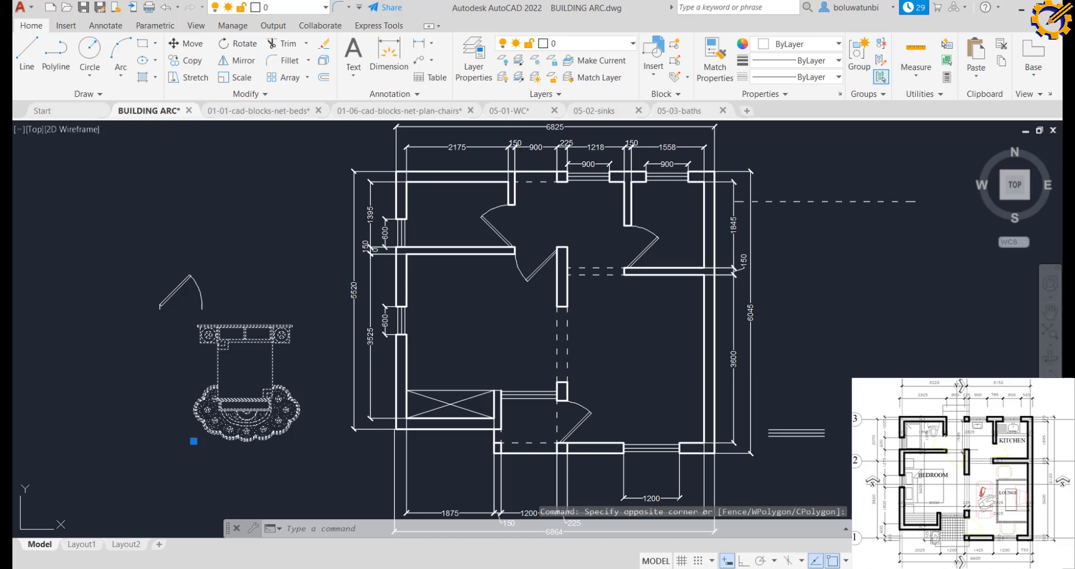
click(234, 43)
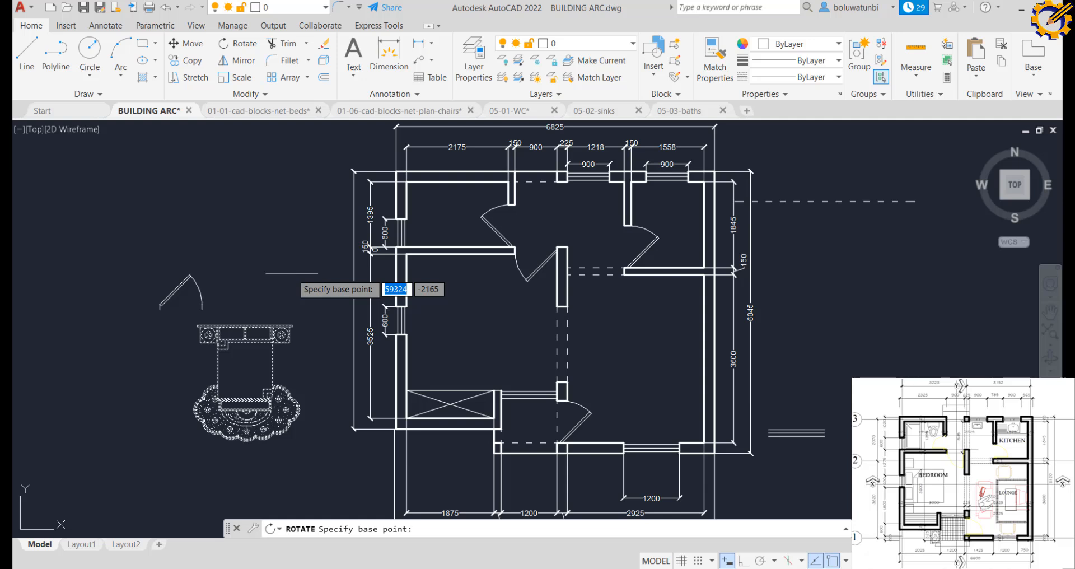
key(F8)
click(292, 272)
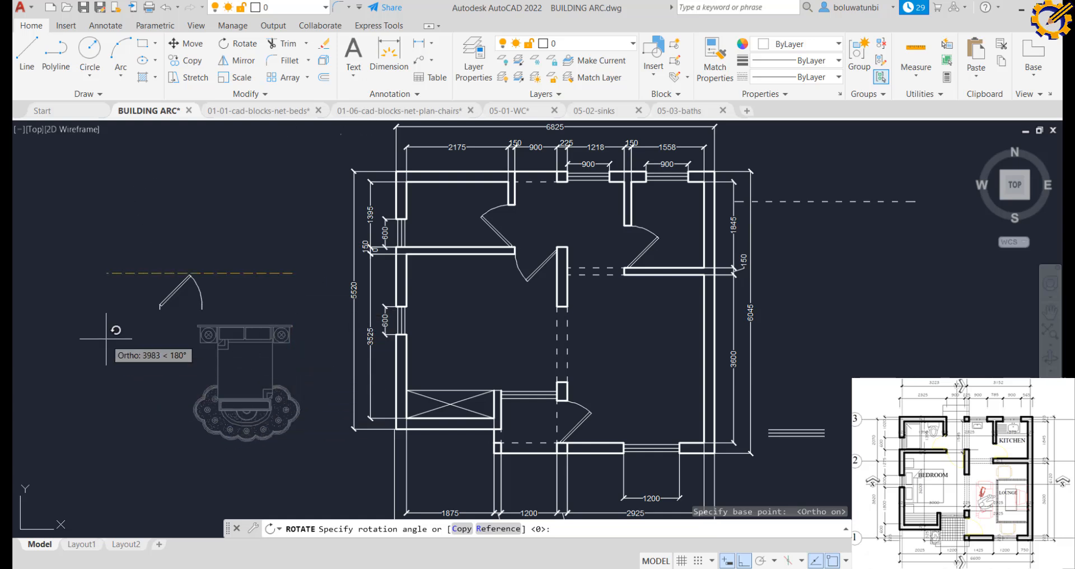
click(287, 163)
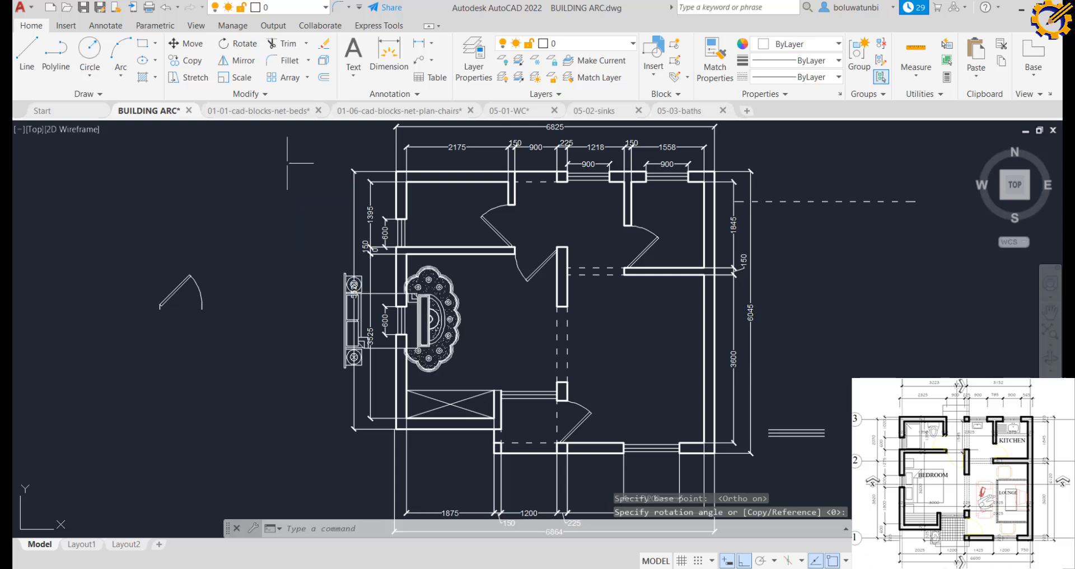
Move the rotated bed block into the bedroom with its headboard against the left wall, in front of the 600 window
click(450, 347)
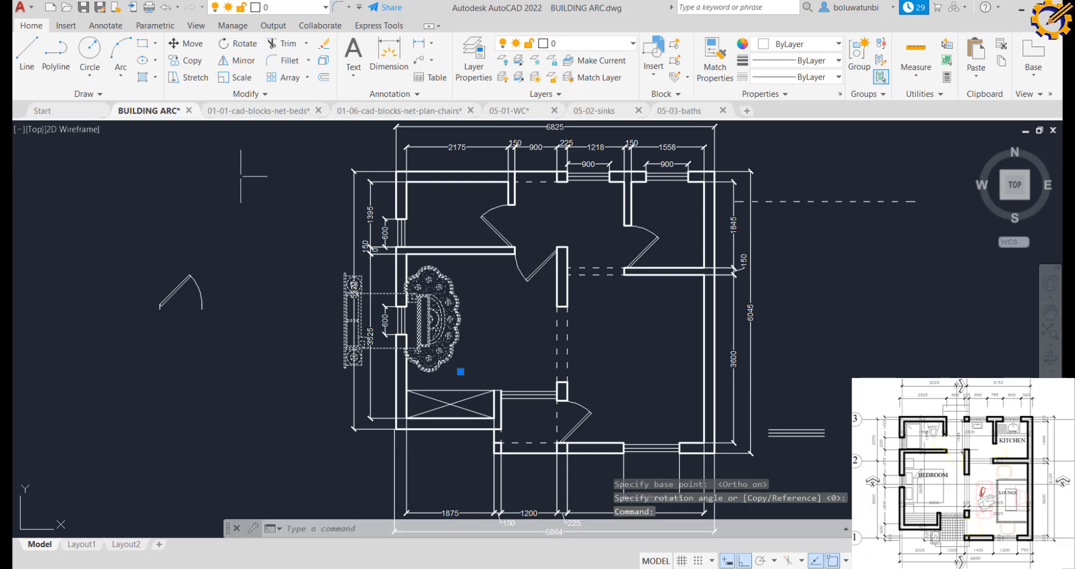
click(187, 43)
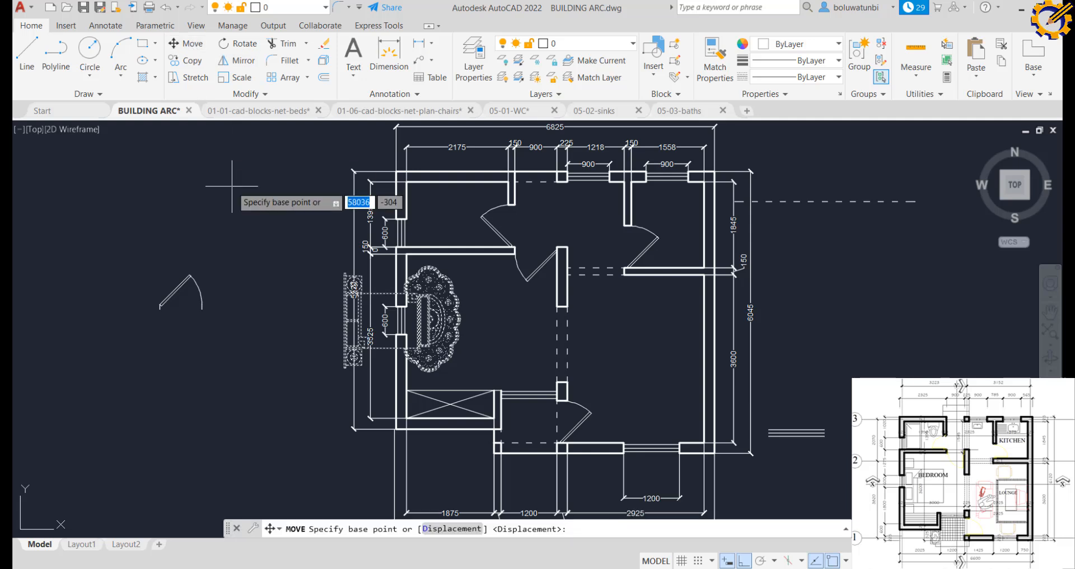
key(F8)
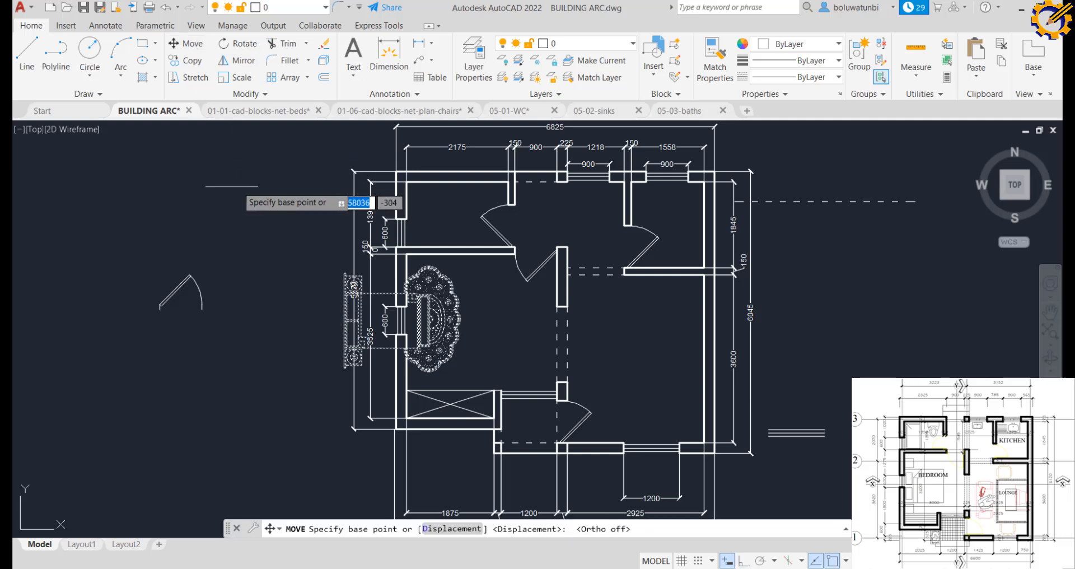
click(448, 335)
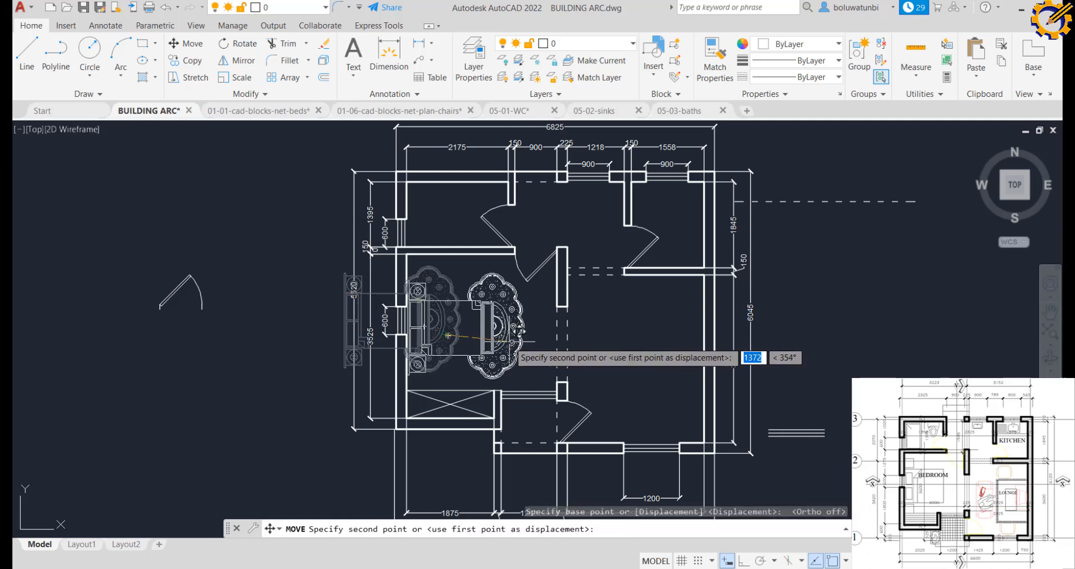
click(512, 340)
scroll(512, 340, up, 2)
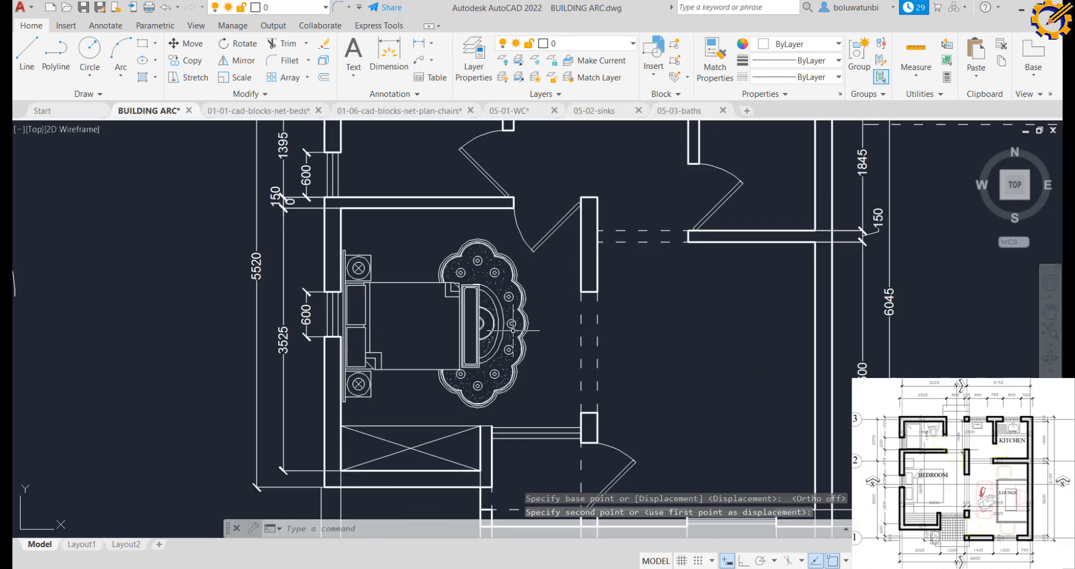
scroll(513, 330, down, 2)
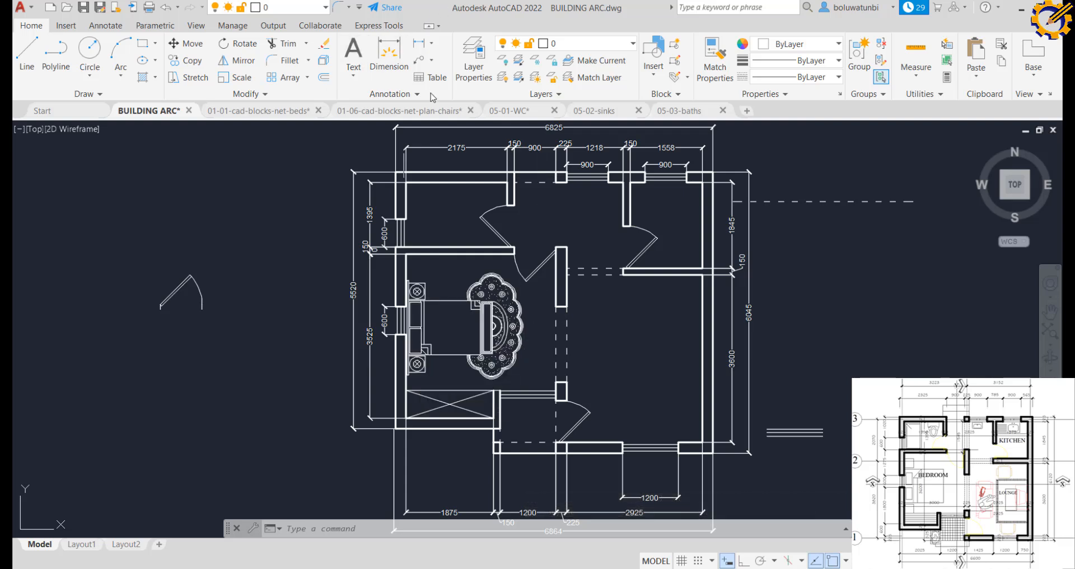
Copy the sixth chair in the second row of the 01-06-cad-blocks-net-plan-chairs drawing
click(361, 111)
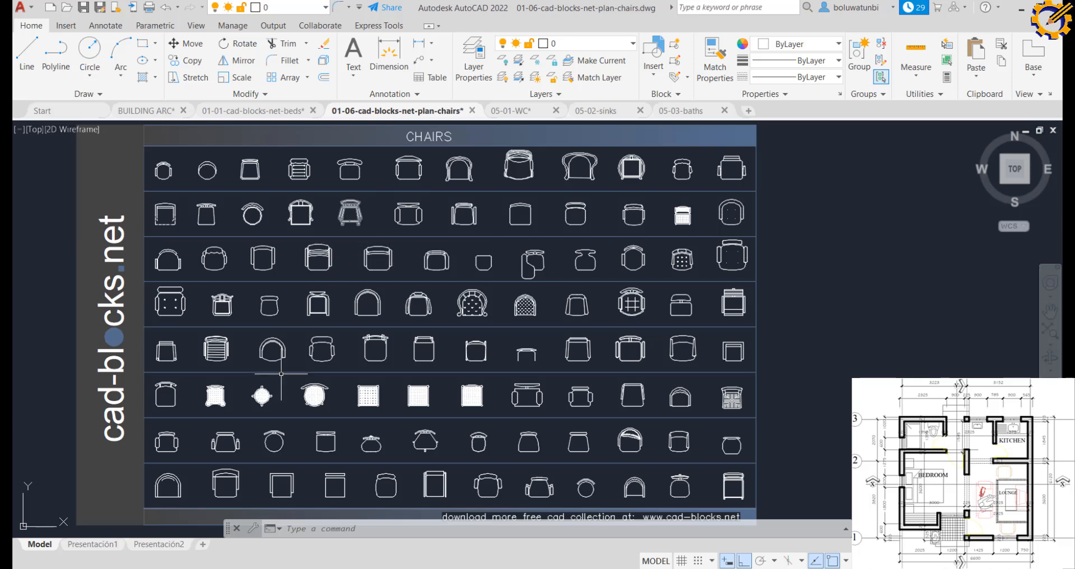
middle_click(476, 381)
middle_click(477, 381)
mouse_move(477, 381)
middle_down()
mouse_move(478, 278)
mouse_move(476, 381)
middle_up()
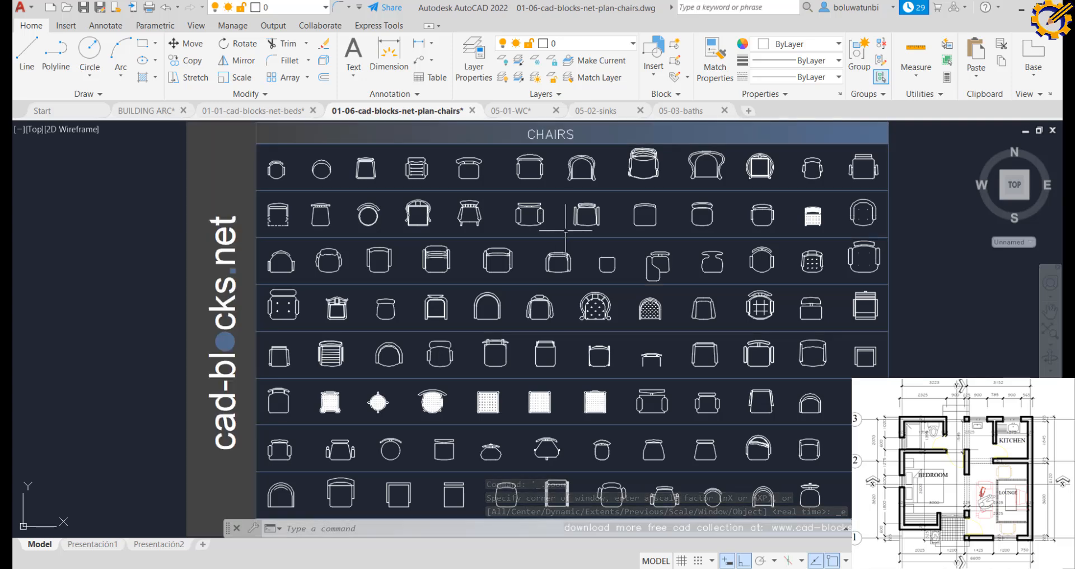
click(555, 230)
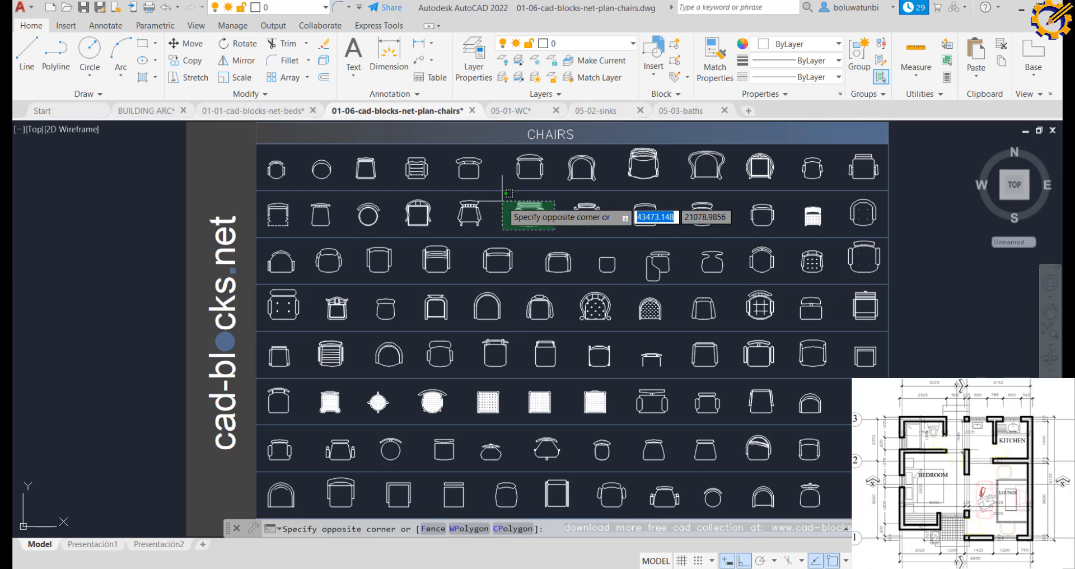
click(502, 201)
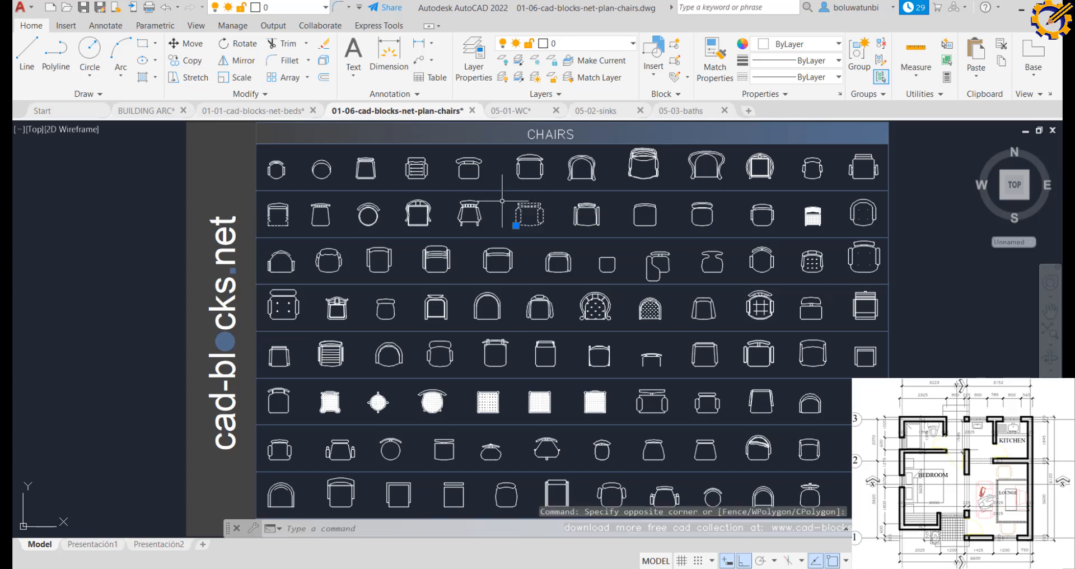
key(ctrl+c)
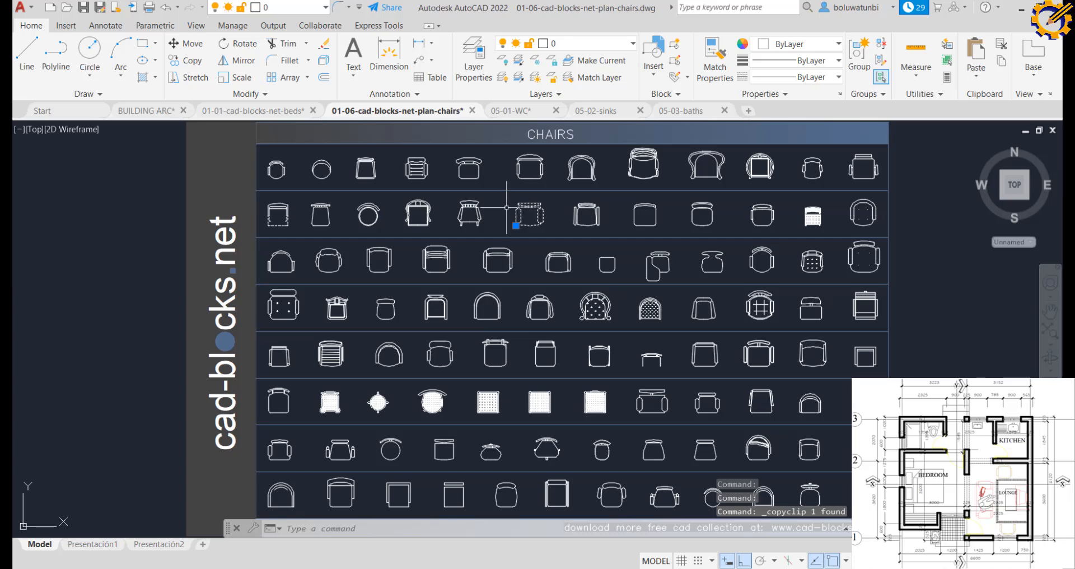
Paste the copied chair block into the lounge of the BUILDING ARC drawing
click(148, 110)
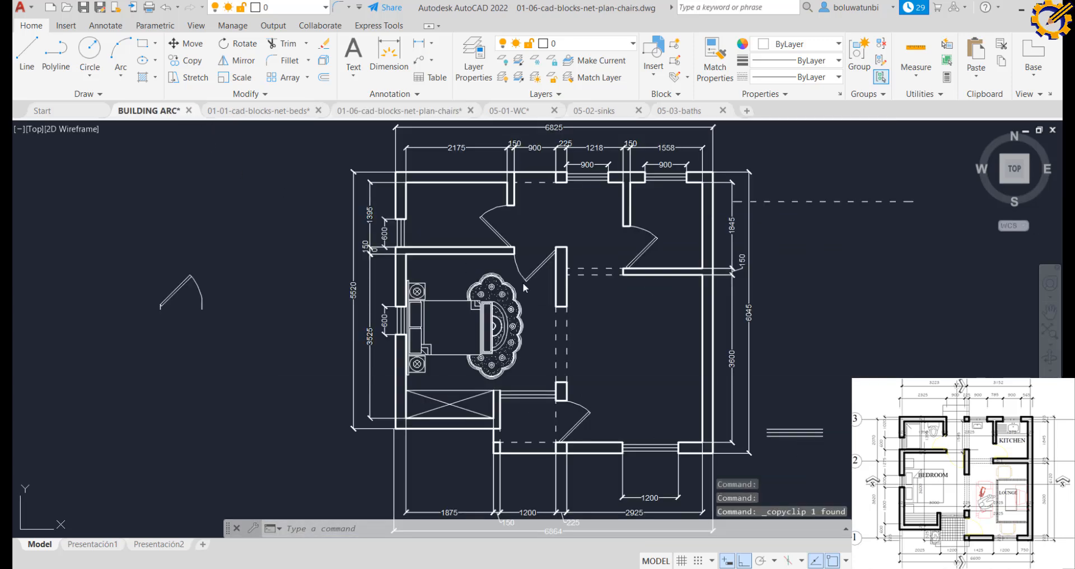
key(ctrl+v)
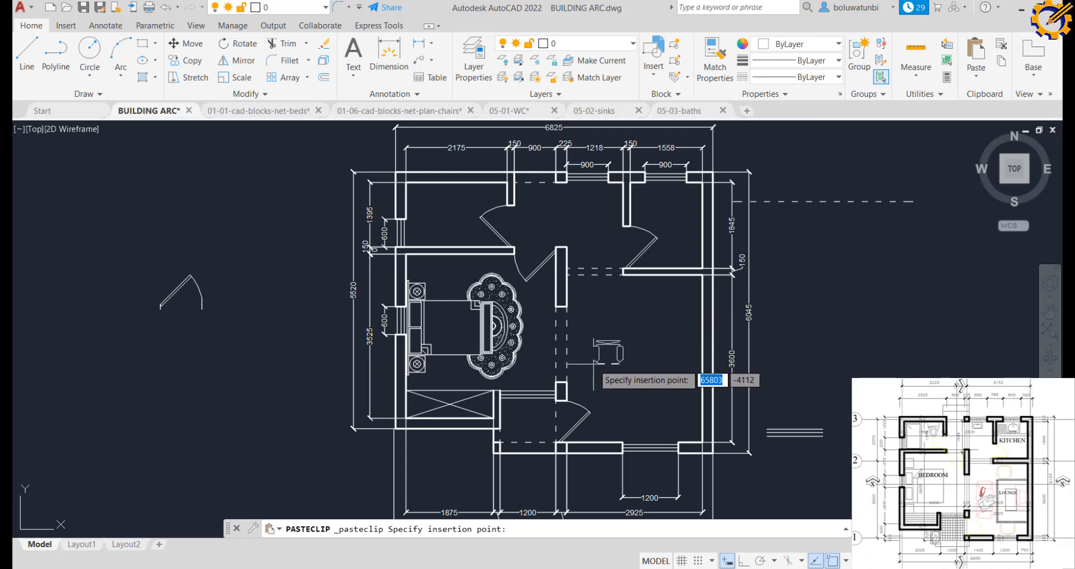
click(594, 364)
Scale the pasted chair up freehand to armchair size from a base point at its upper-right corner
click(626, 373)
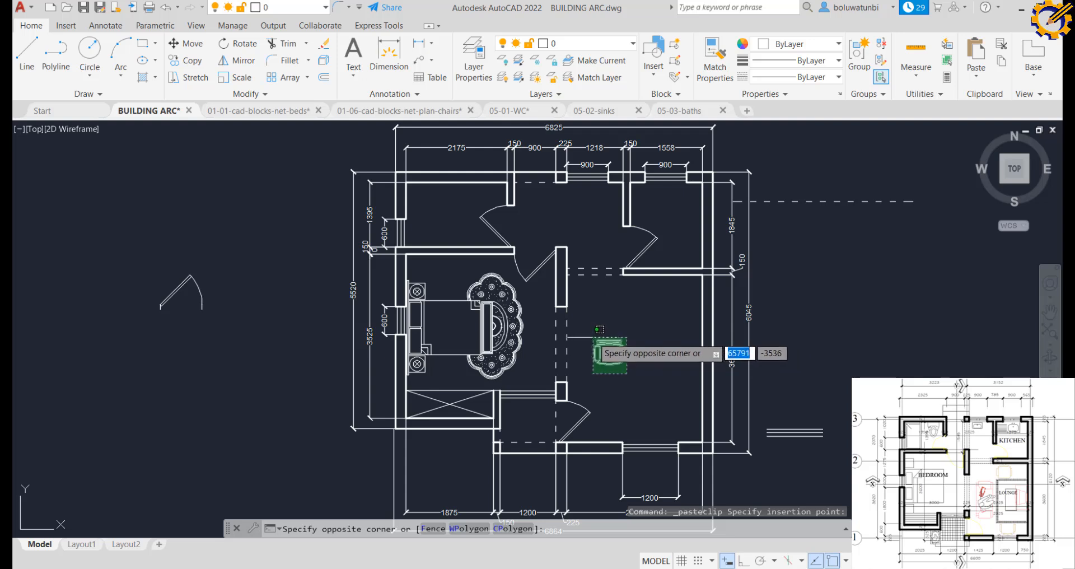
click(587, 336)
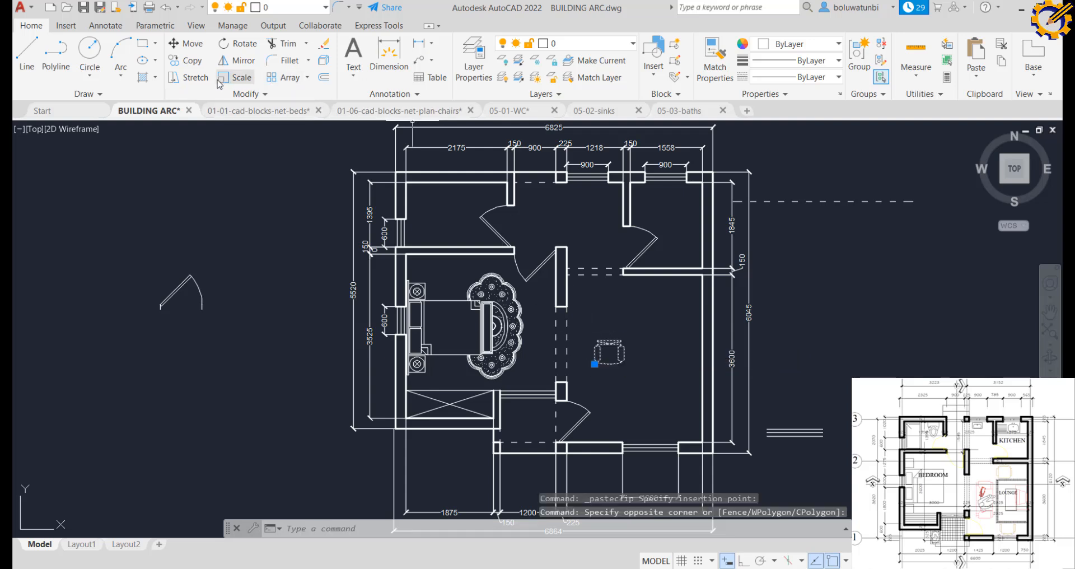
click(235, 77)
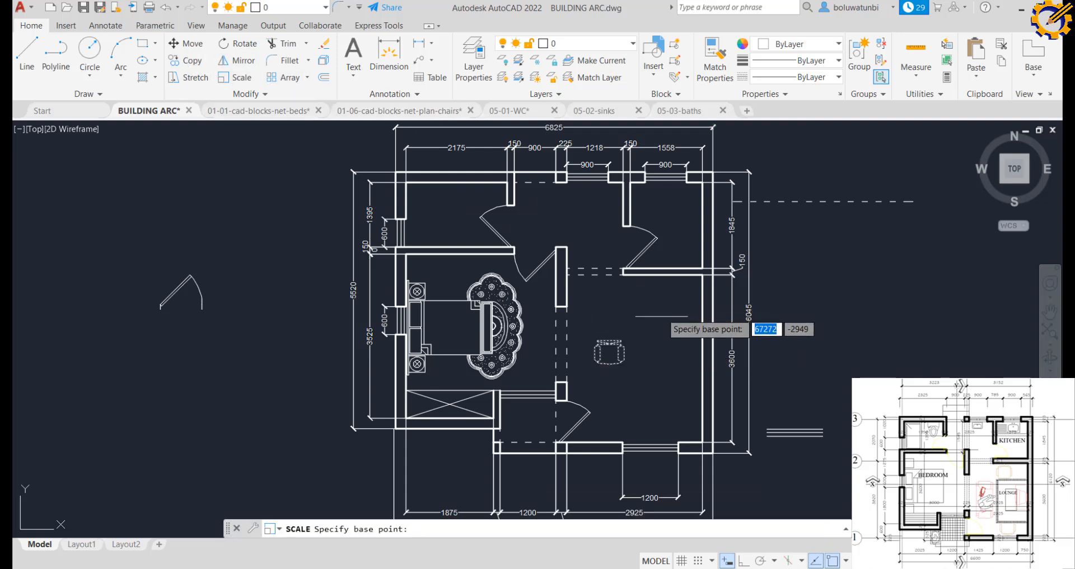
click(626, 342)
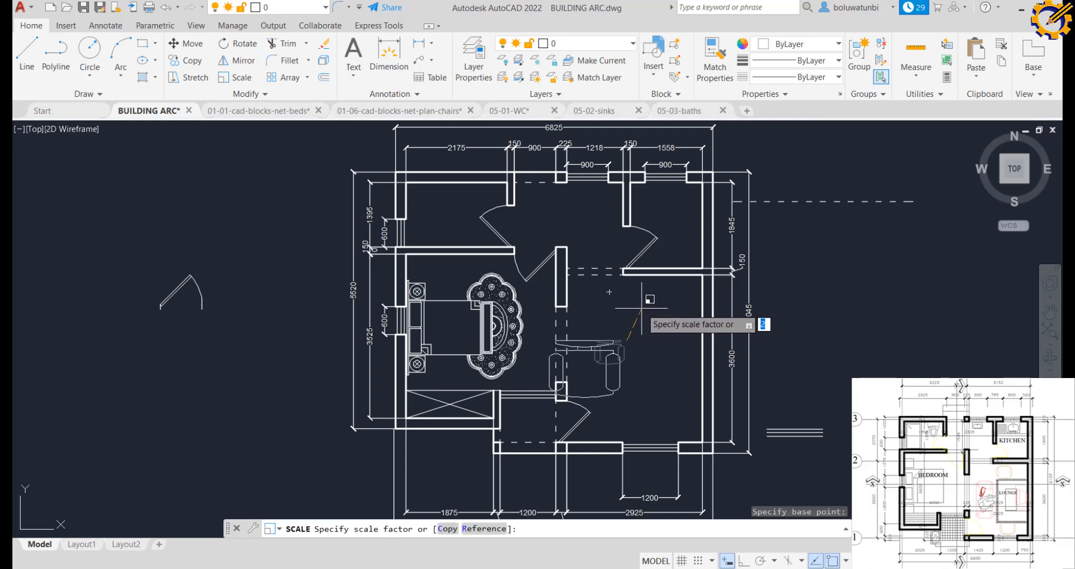
click(644, 305)
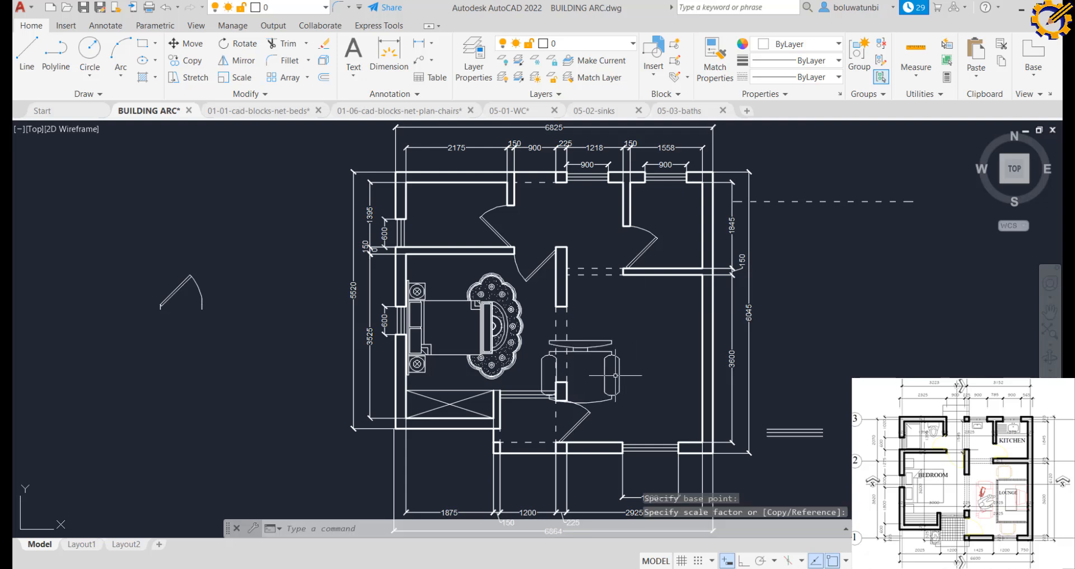
Rotate the enlarged chair 90 degrees counterclockwise about a point in the lounge, using Ortho, so its backrest is on the left
click(638, 390)
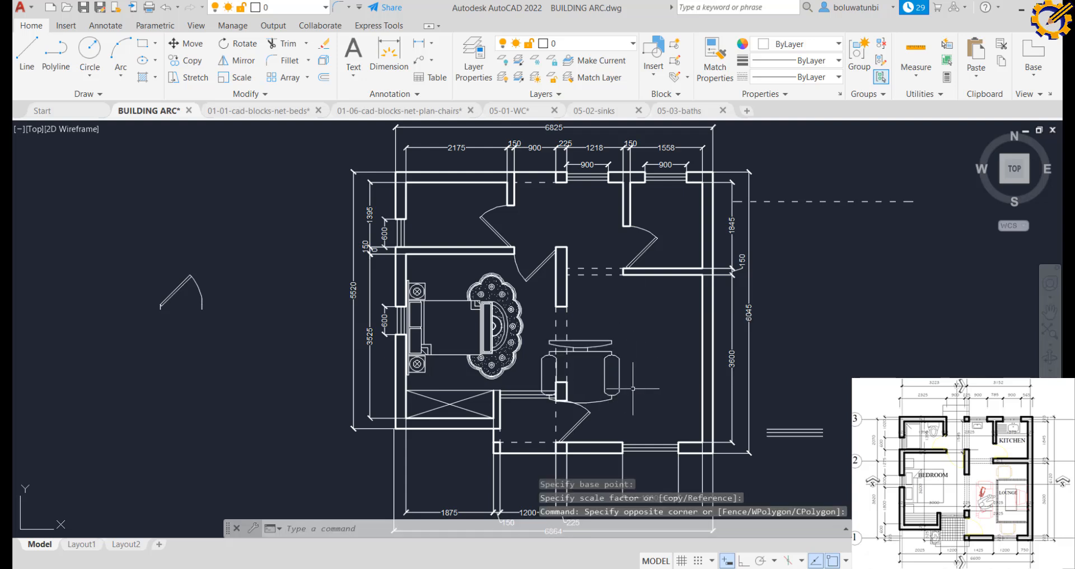
click(541, 341)
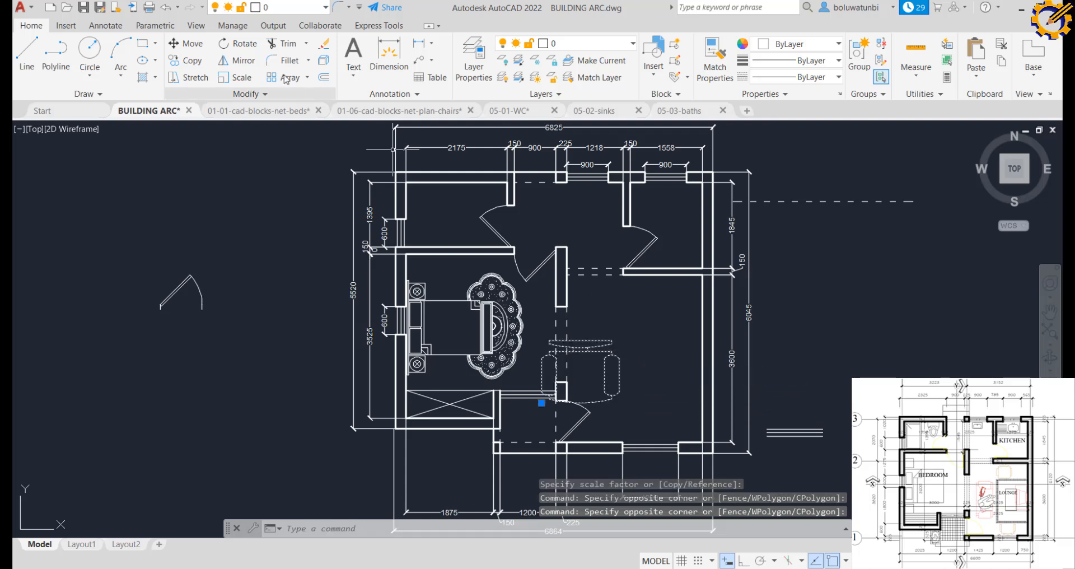
click(239, 52)
click(648, 324)
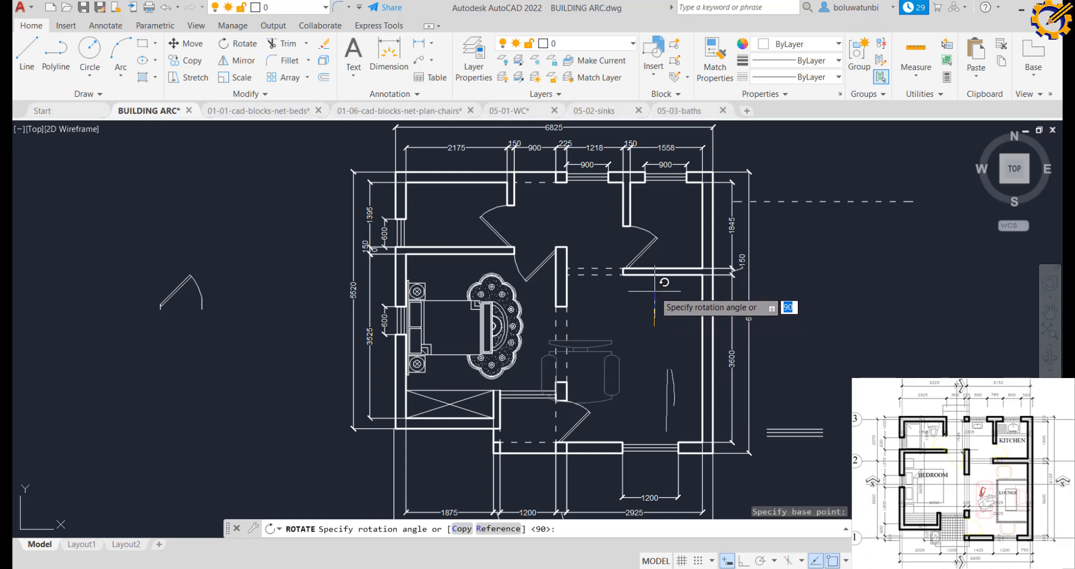
key(F8)
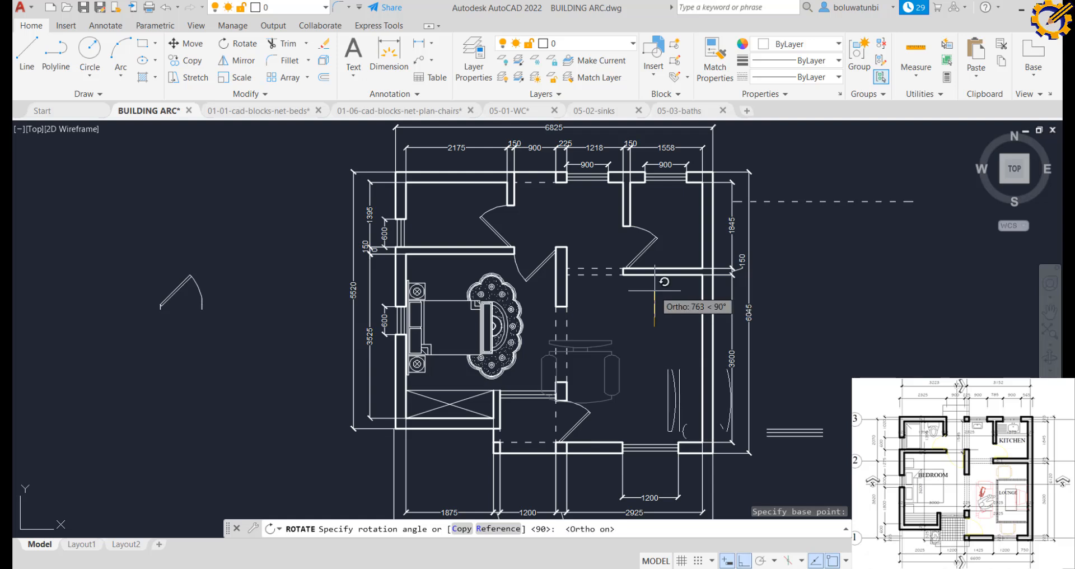
click(654, 291)
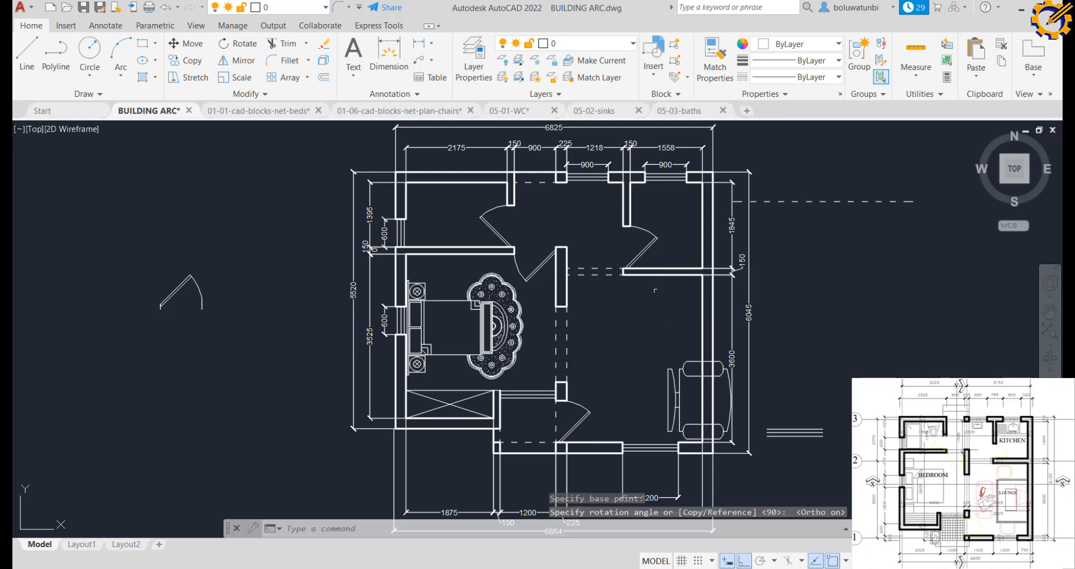
Move the rotated chair to the left side of the lounge, with its backrest beside the dashed wall opening
click(690, 376)
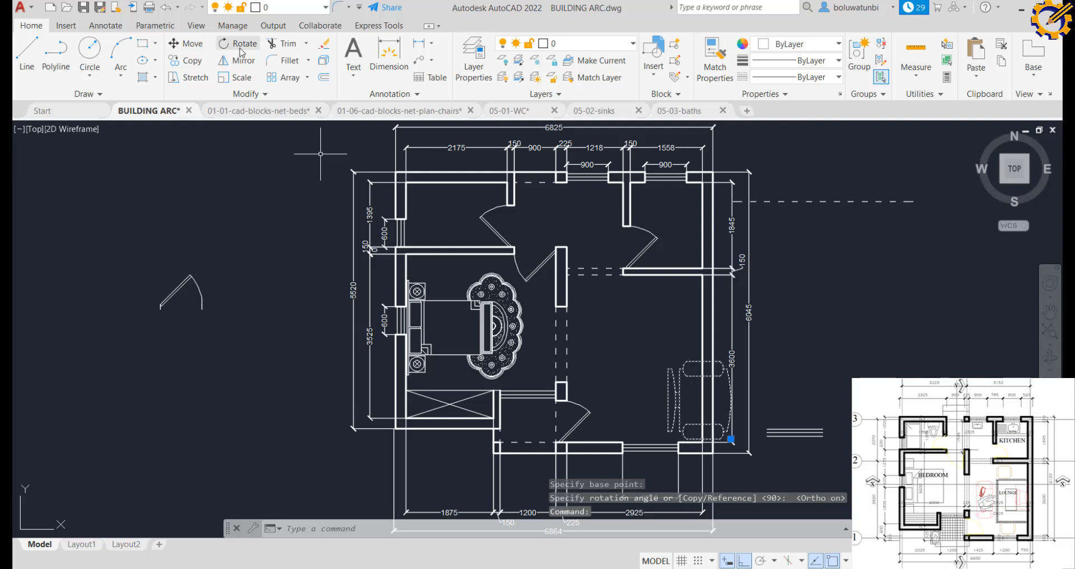
click(192, 45)
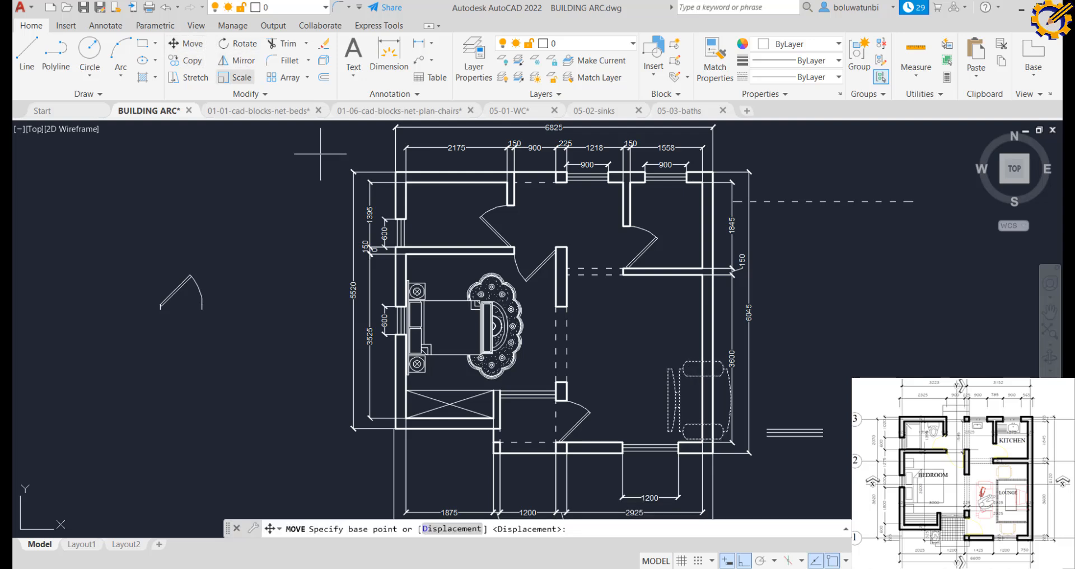
key(F8)
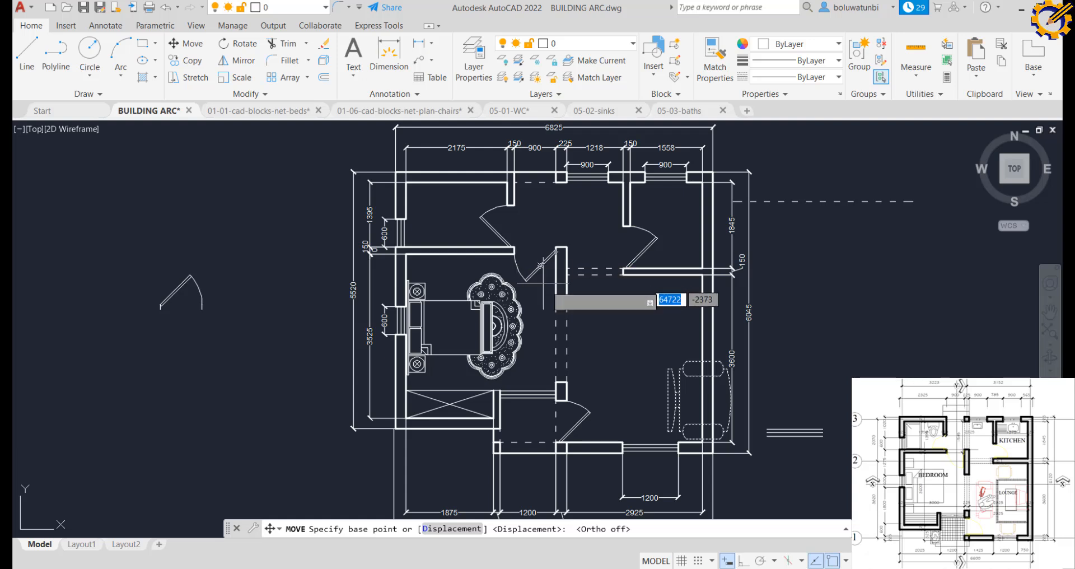
click(676, 393)
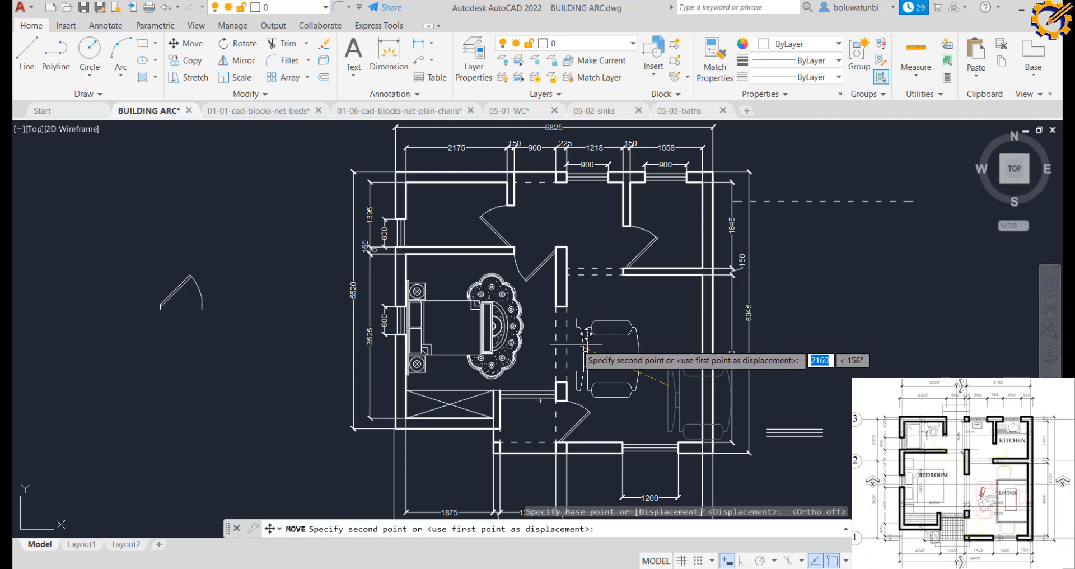
click(585, 352)
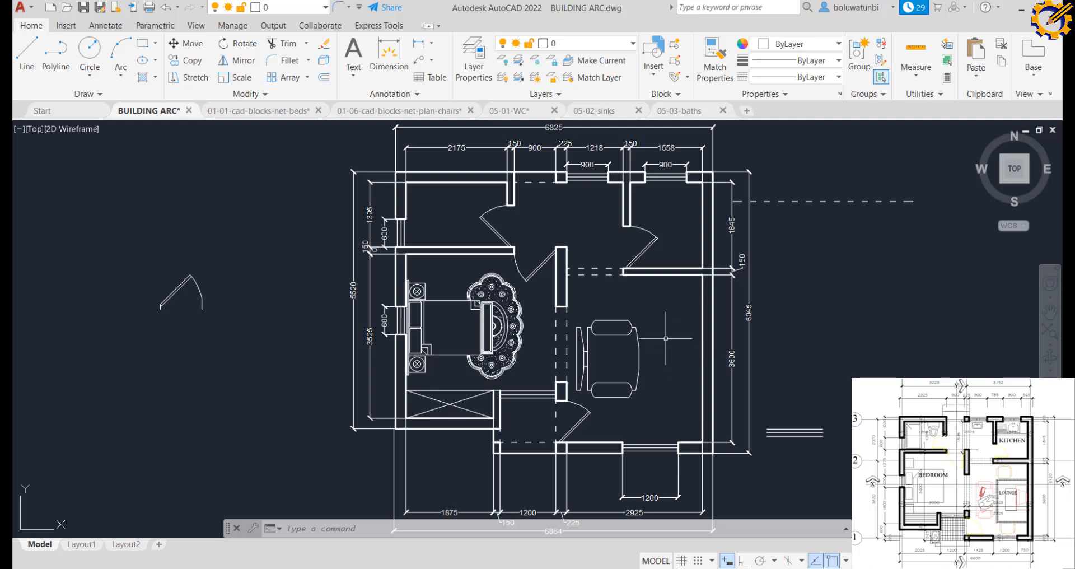
Nudge the lounge chair slightly up and toward the dashed wall opening using its grip
mouse_move(630, 326)
click(637, 350)
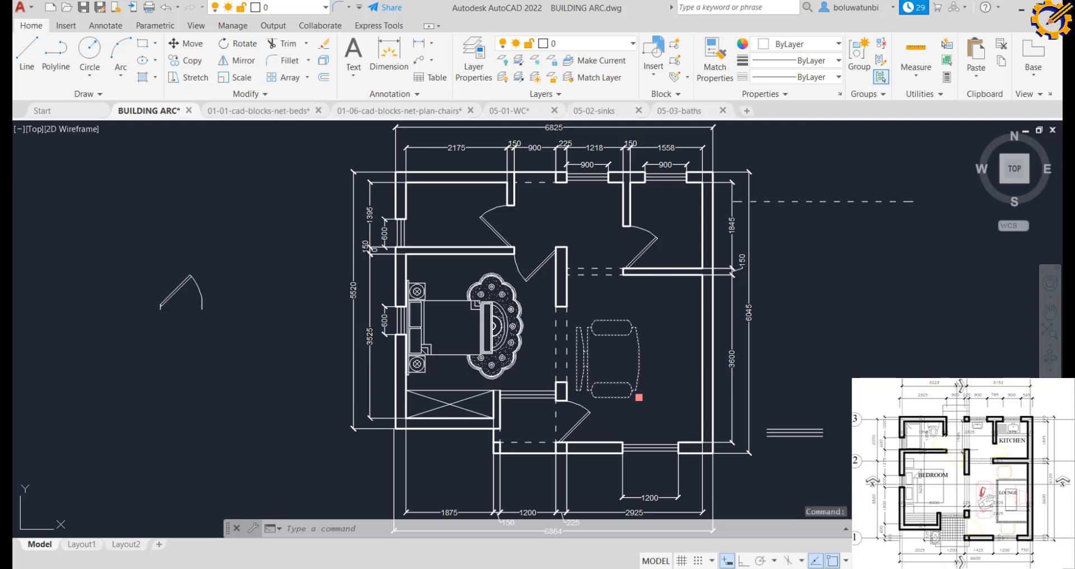
click(638, 397)
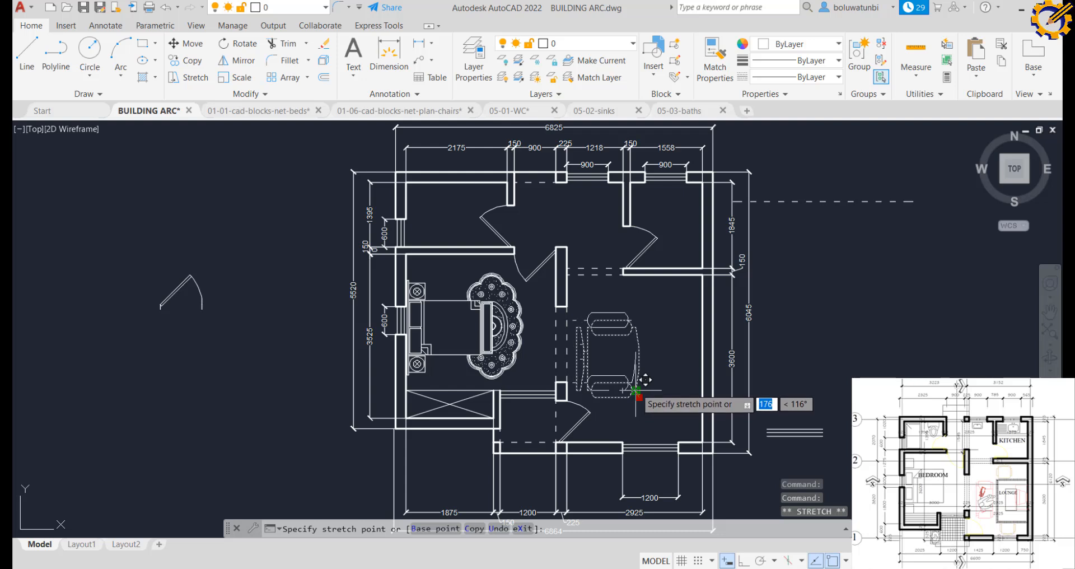
click(636, 386)
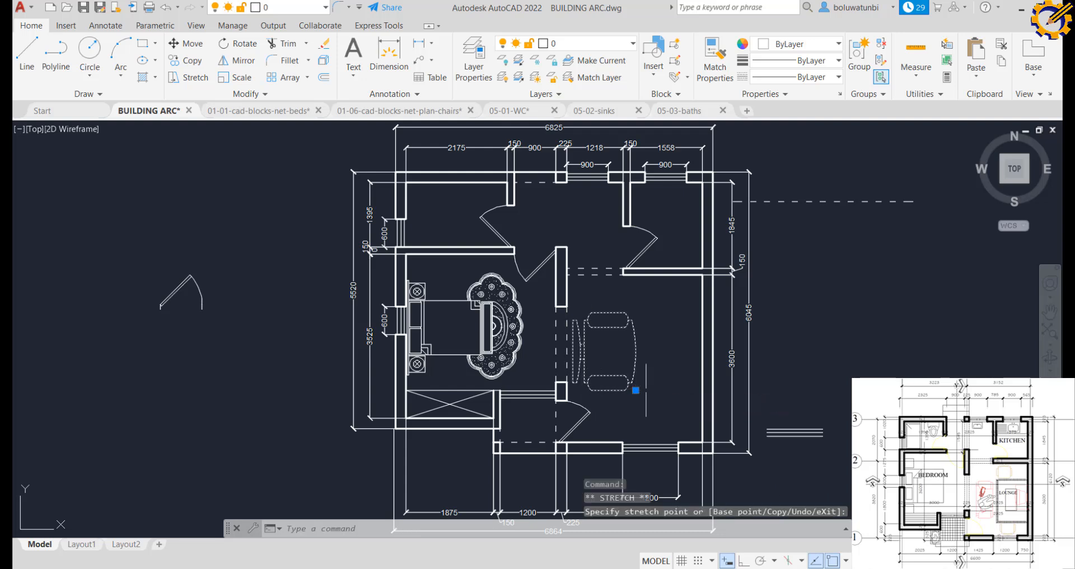
key(Escape)
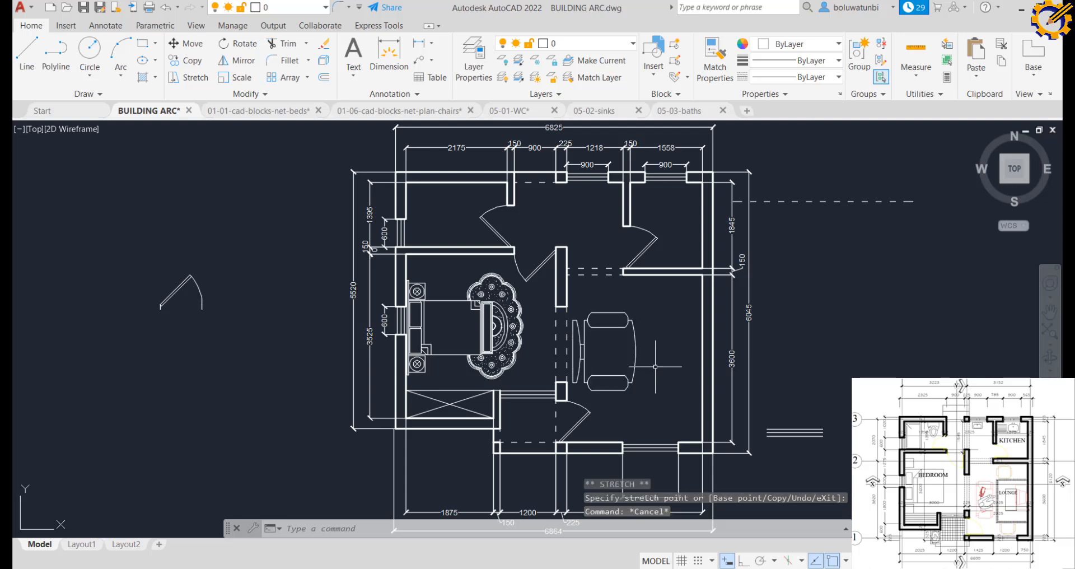
Scale the lounge chair down freehand from a base point at the middle of its front edge
click(659, 406)
click(597, 334)
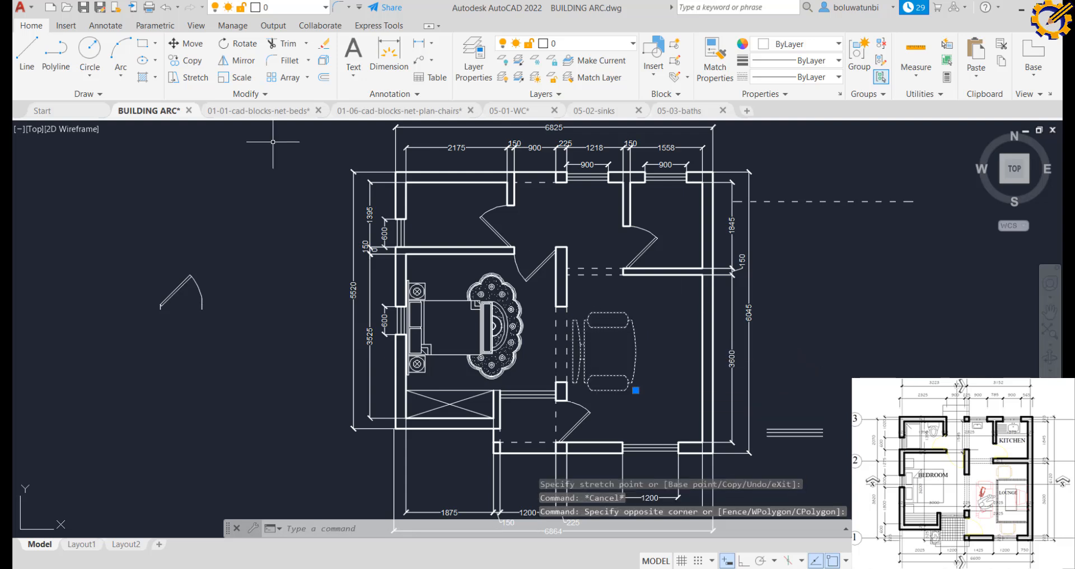
click(230, 77)
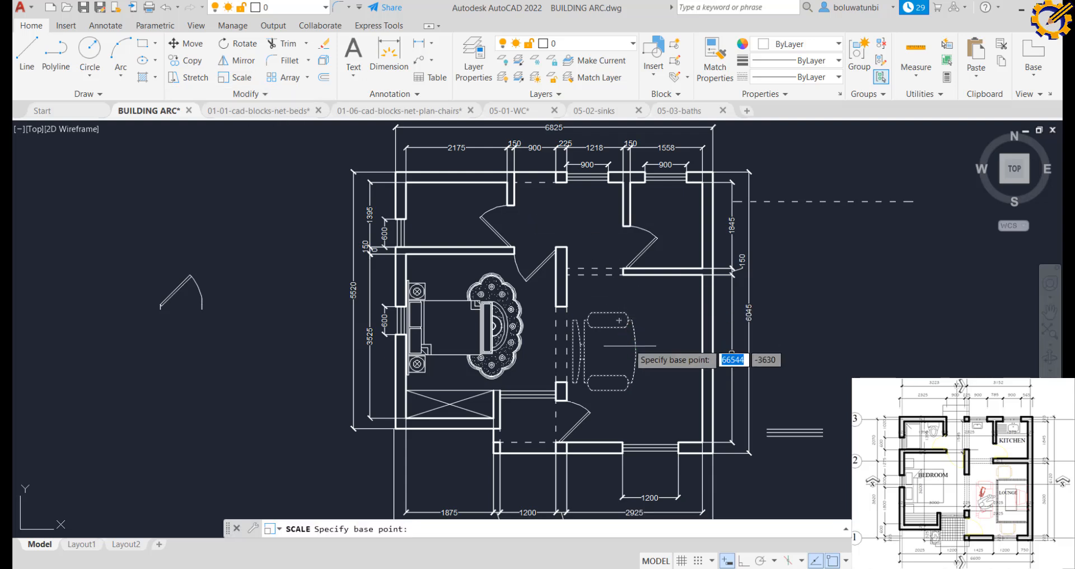
click(636, 346)
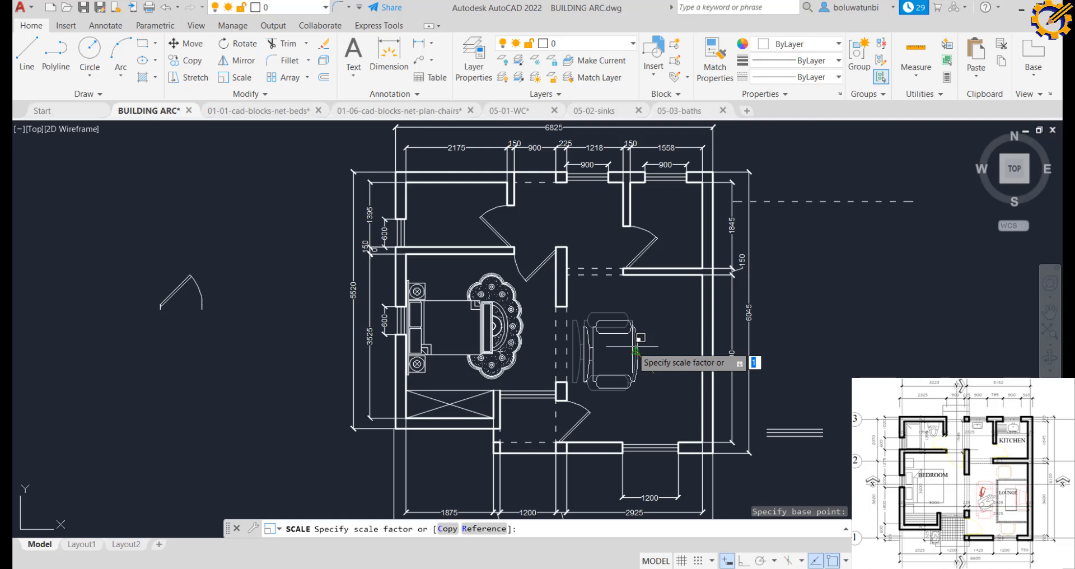
click(633, 347)
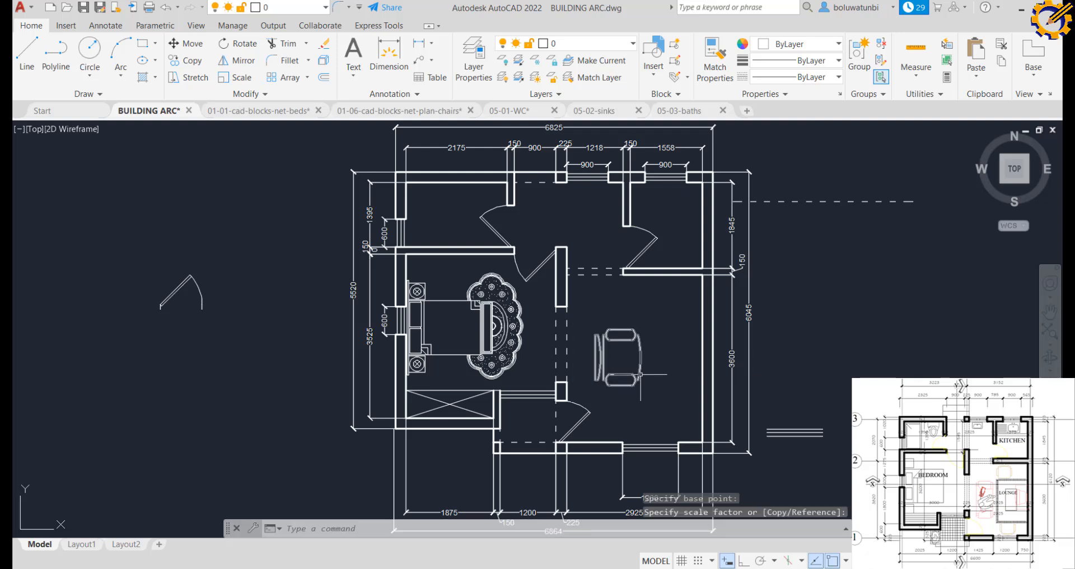
Move the reduced chair back toward the dashed wall opening on the left side of the lounge
click(639, 374)
click(640, 385)
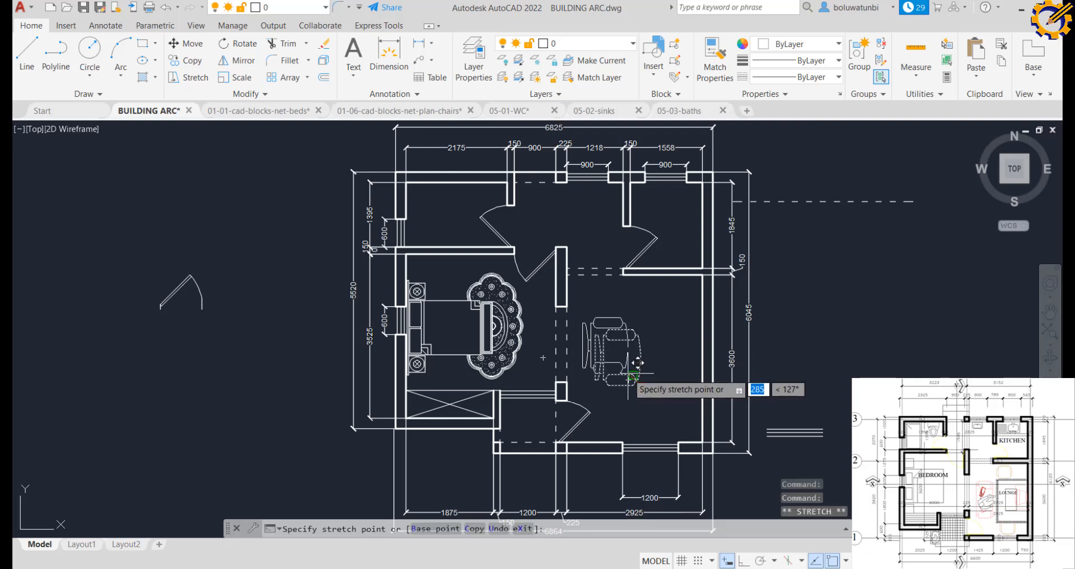
key(Escape)
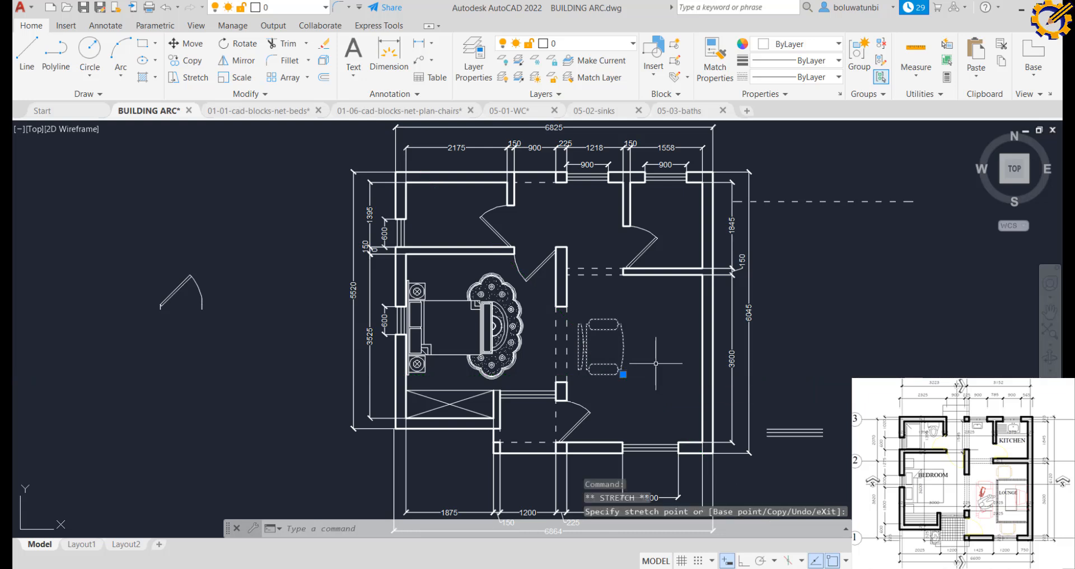
key(Escape)
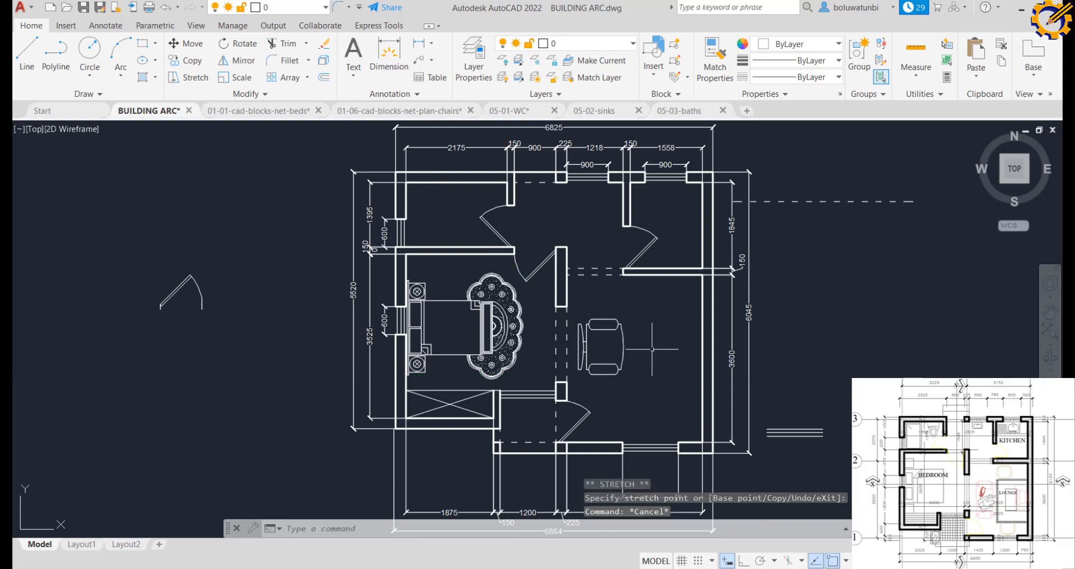
Copy the tenth chair in the second row of the 01-06-cad-blocks-net-plan-chairs drawing
click(384, 111)
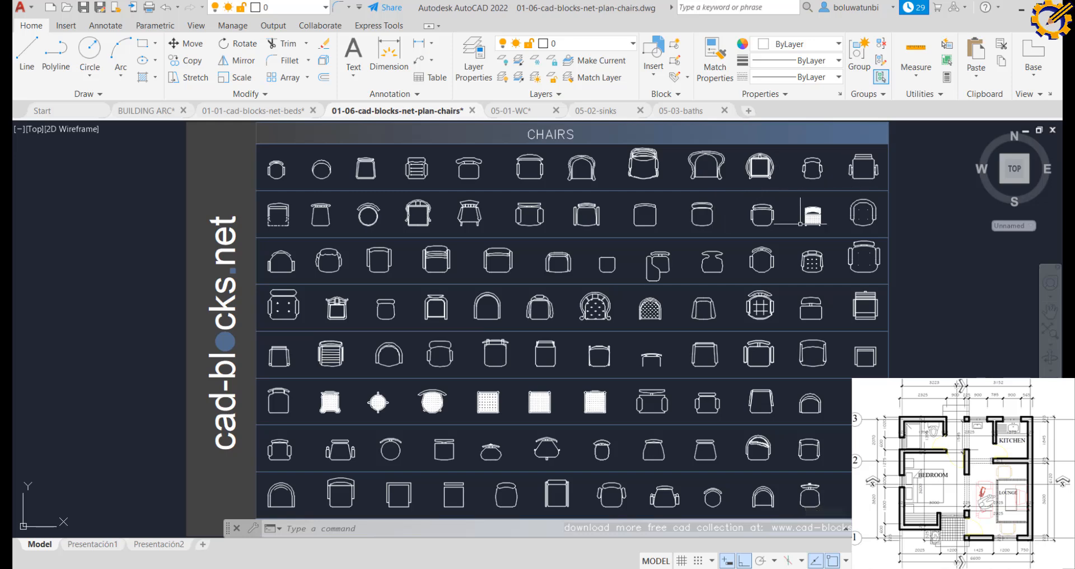
click(790, 230)
click(738, 200)
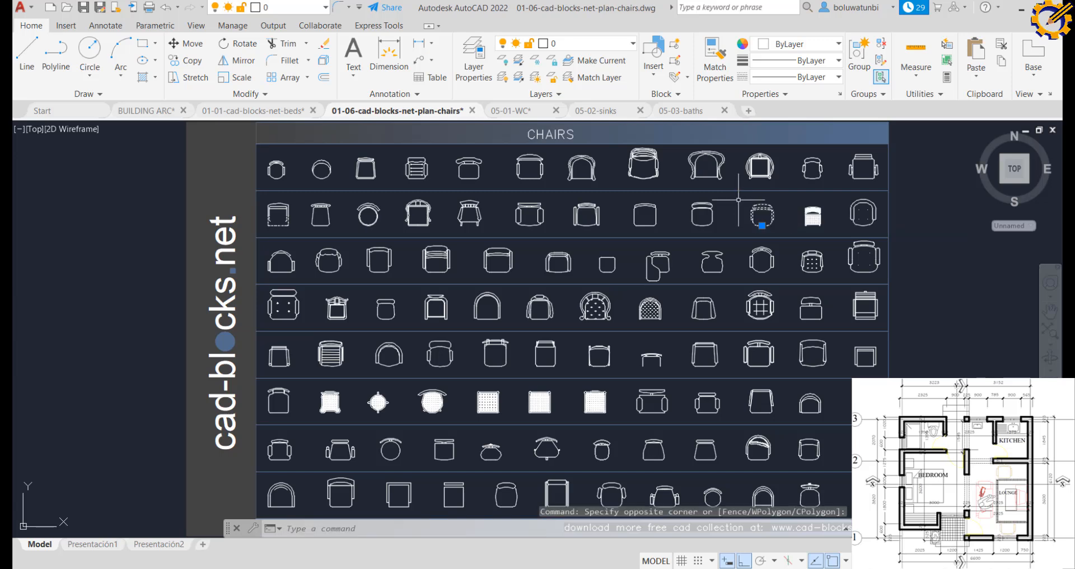
key(ctrl+c)
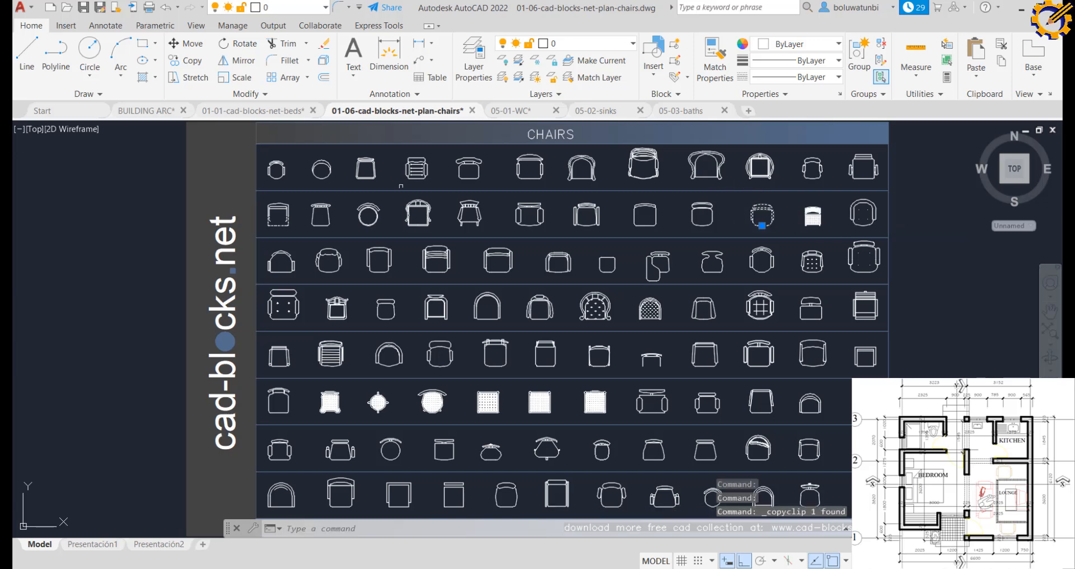
Paste the copied chair block into the BUILDING ARC lounge, just below its upper wall
click(148, 110)
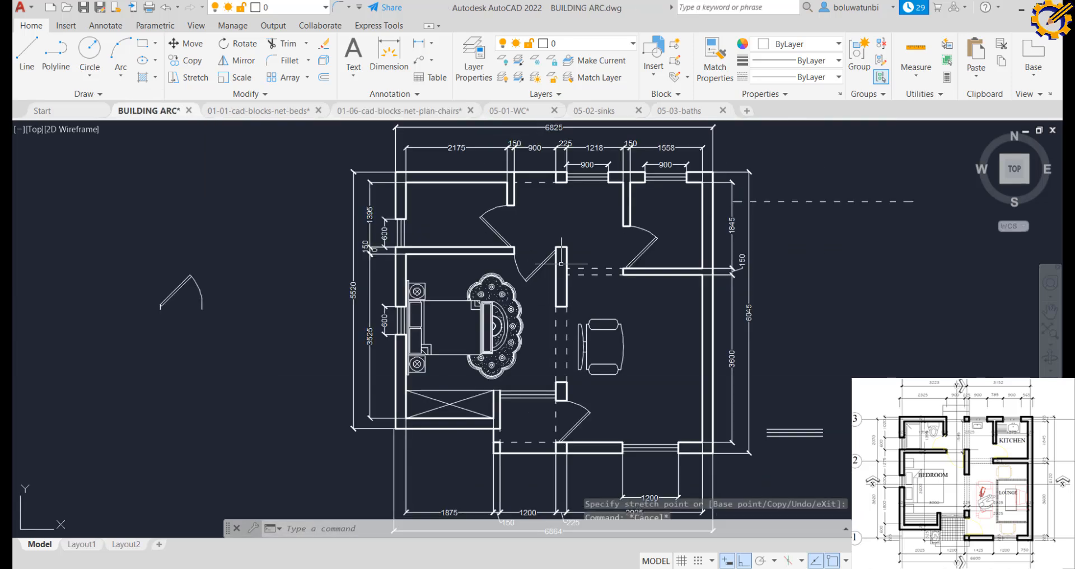
key(ctrl+v)
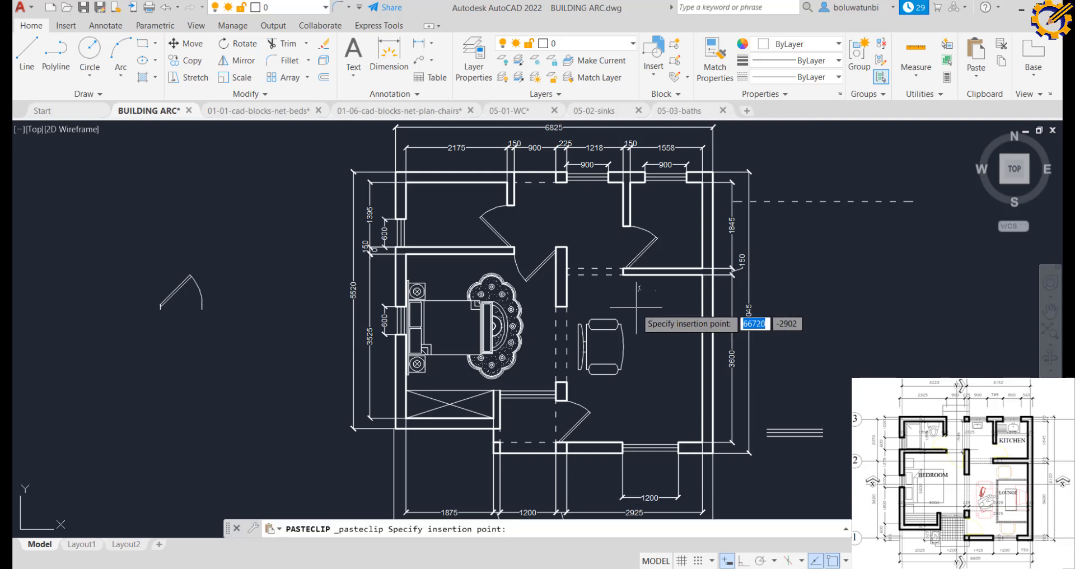
click(641, 315)
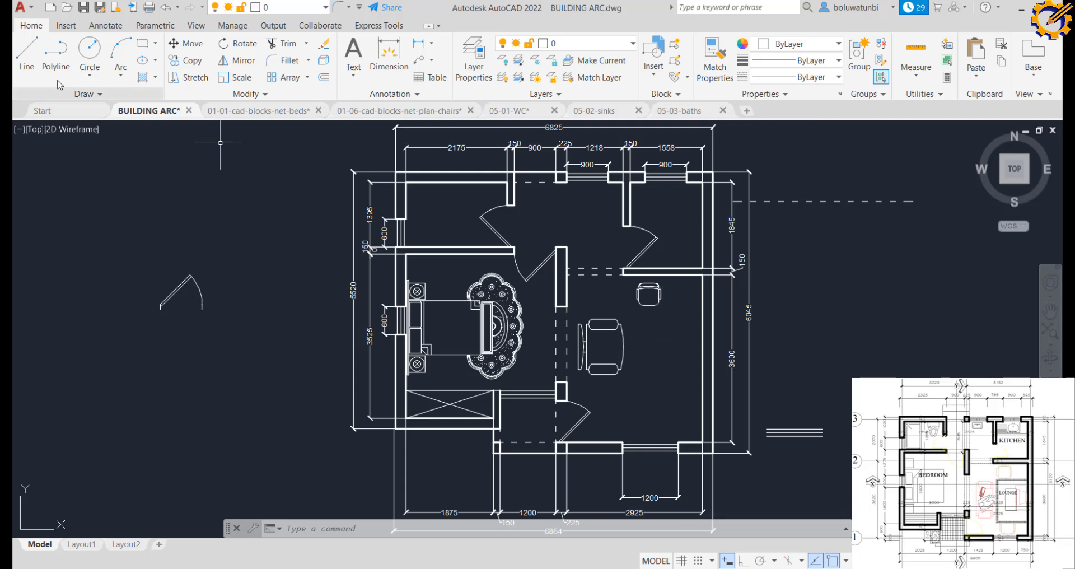
Draw a horizontal helper line about 910 mm long from the midpoint of the lounge's right wall into the room
click(28, 60)
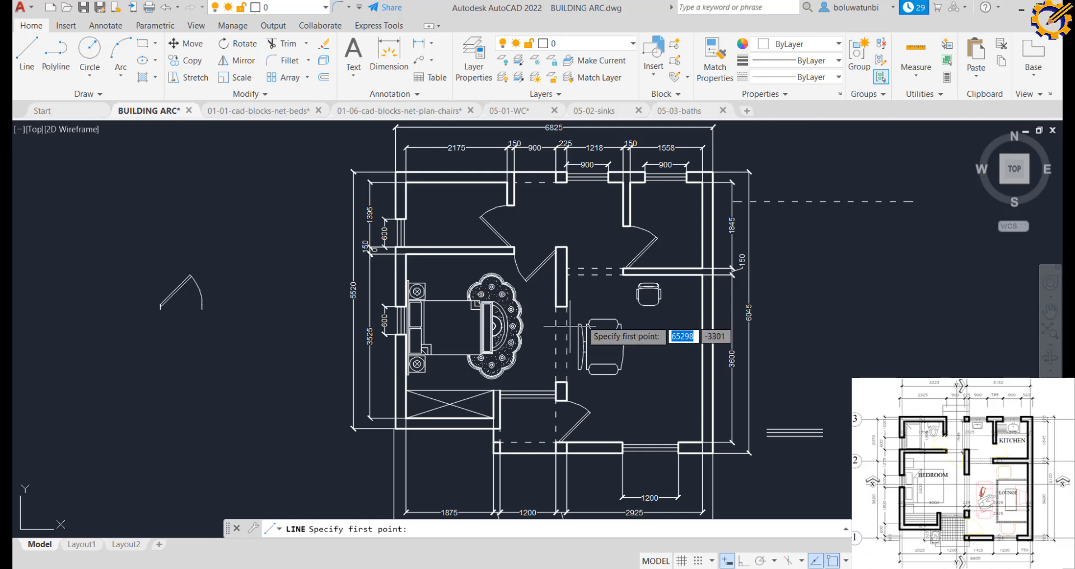
click(701, 357)
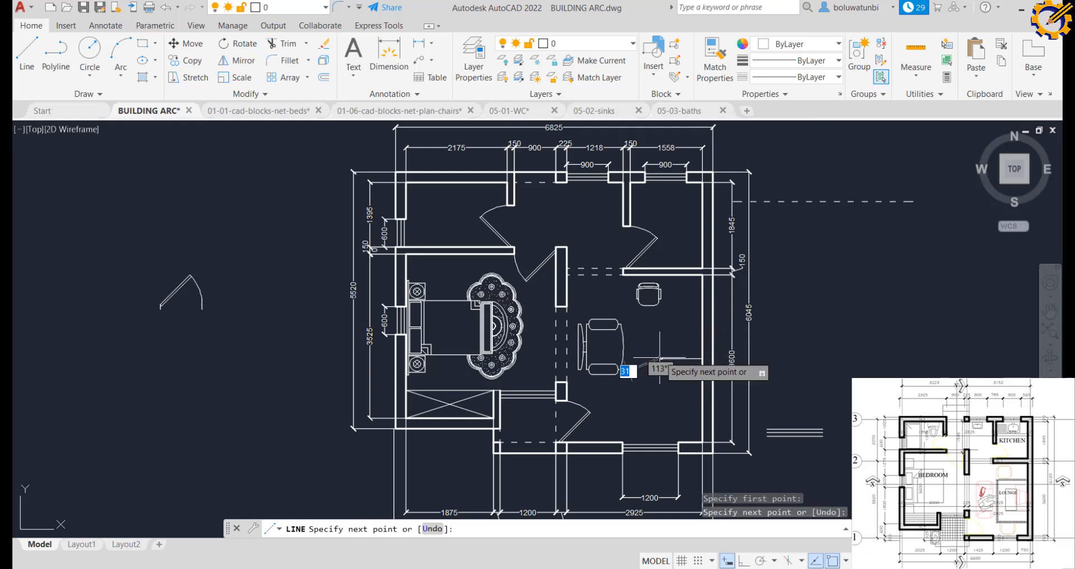
right_click(676, 355)
click(690, 356)
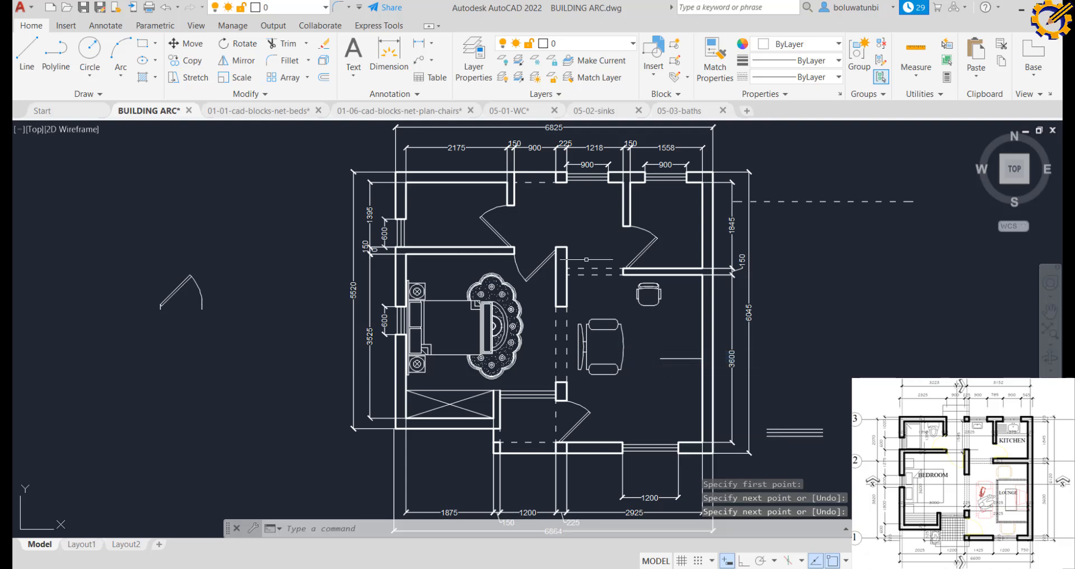
Mirror the small chair about the horizontal helper line, keeping the source object, and delete the helper line
click(670, 319)
click(630, 300)
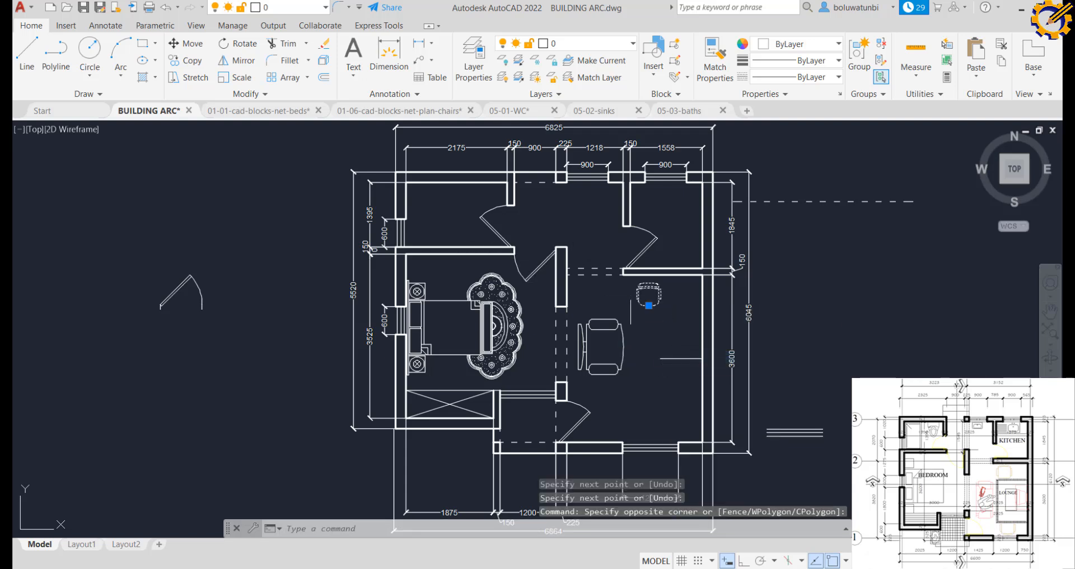
click(238, 59)
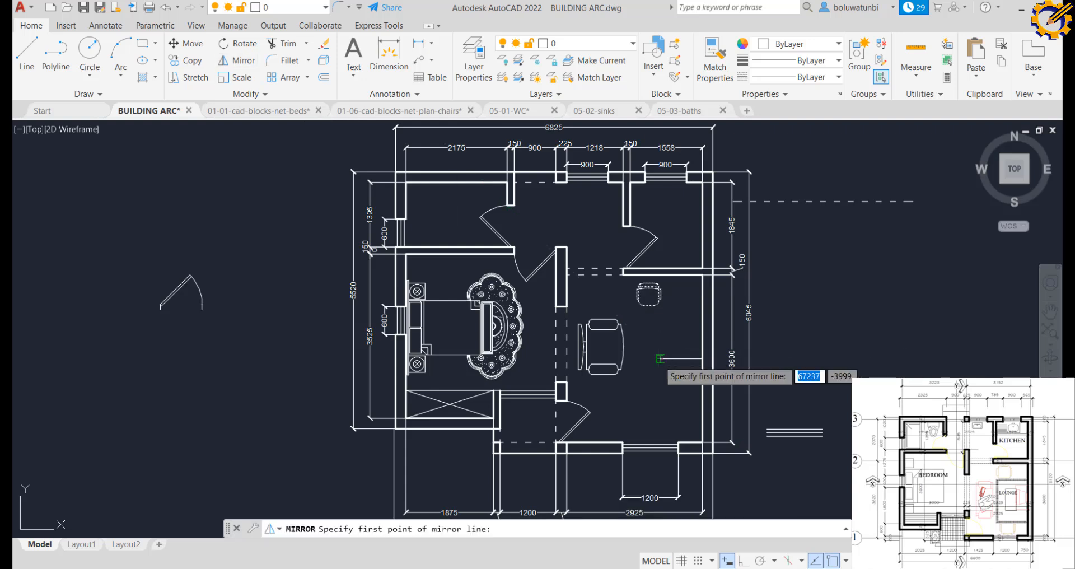
click(661, 358)
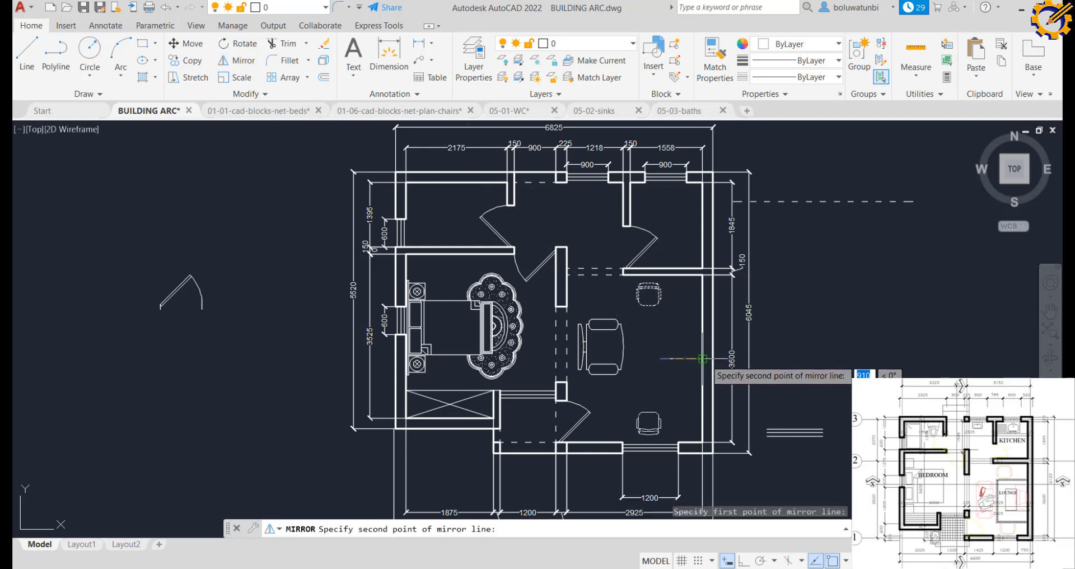
click(703, 364)
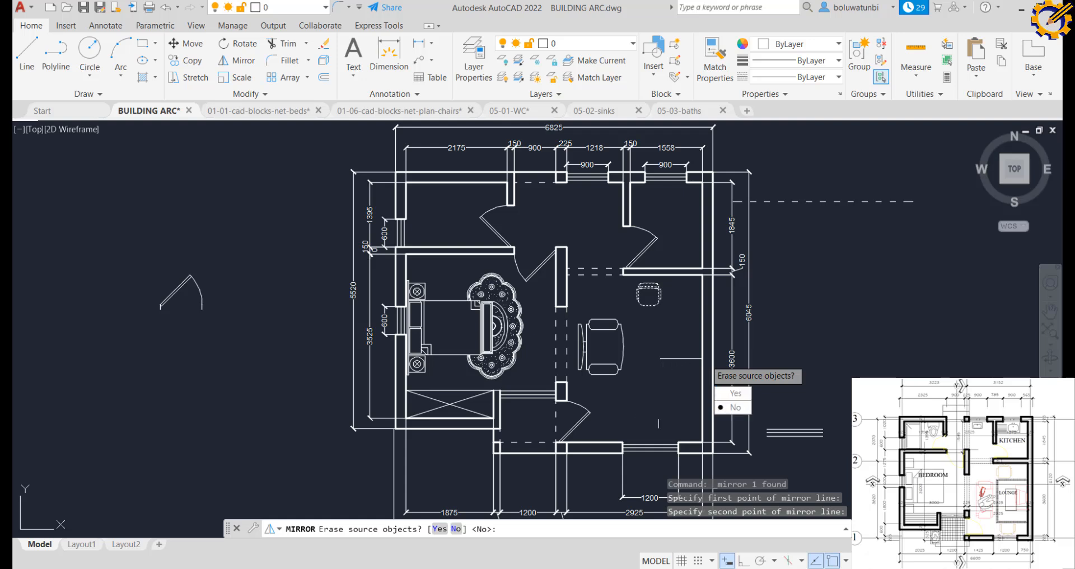
click(733, 407)
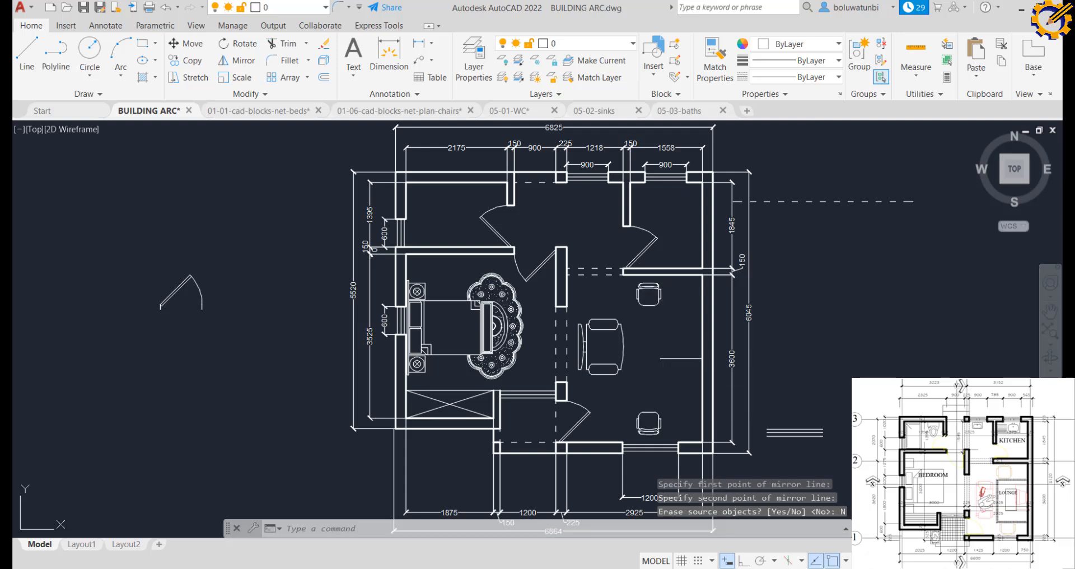
click(681, 358)
key(Delete)
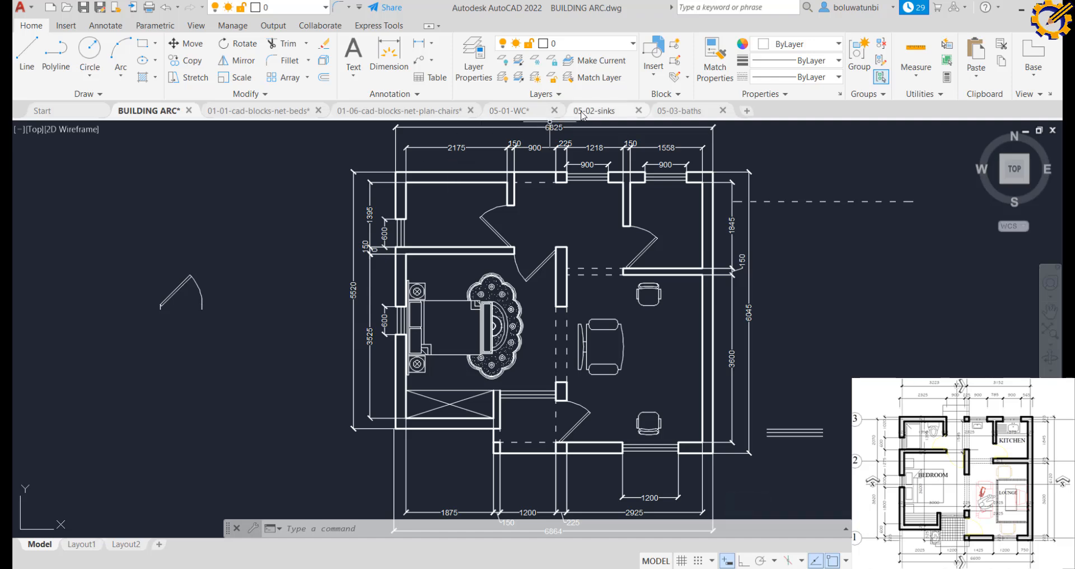
Copy the sixth toilet in the first plan row of the 05-01-WC drawing
click(507, 111)
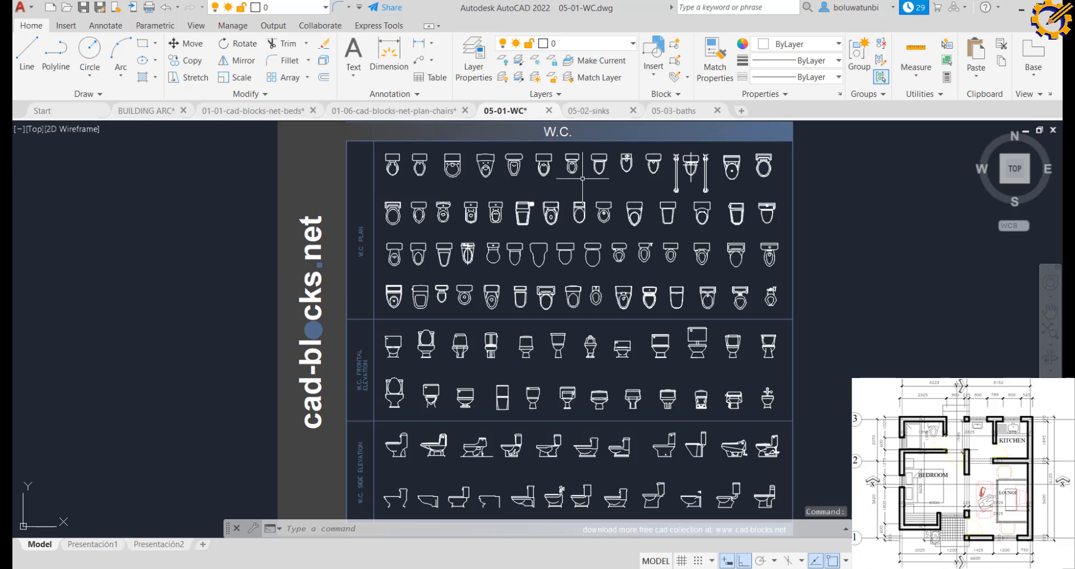
click(558, 183)
click(532, 147)
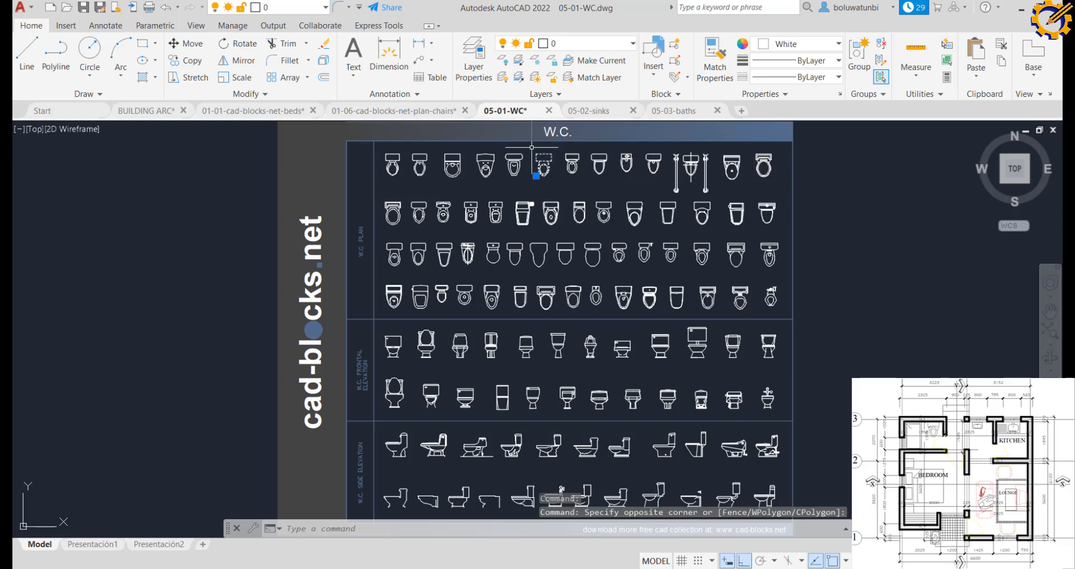
key(ctrl+c)
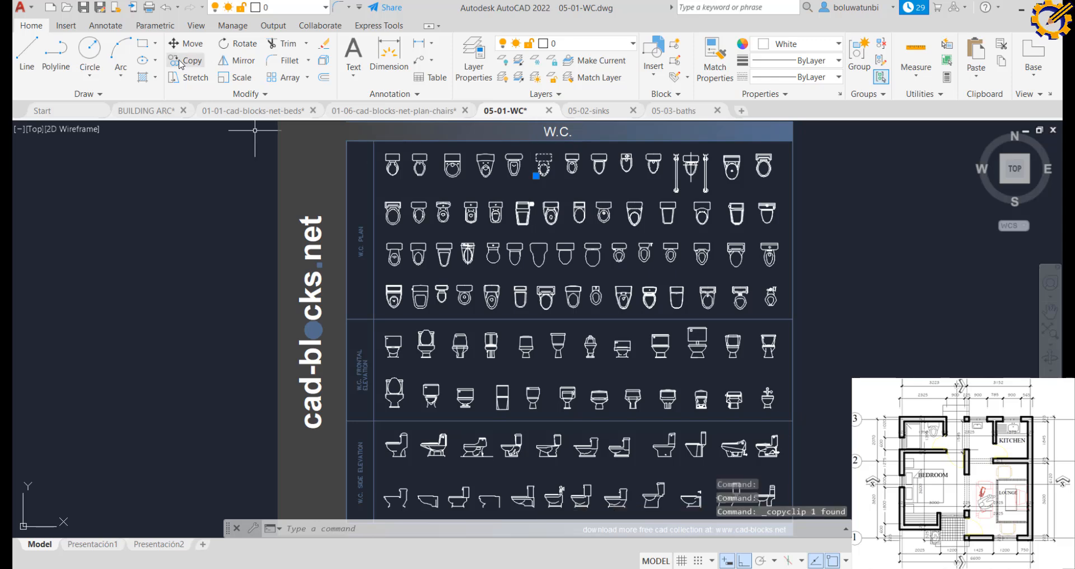
Paste the copied WC block into the BUILDING ARC bathroom, with its tank against the upper wall
click(158, 109)
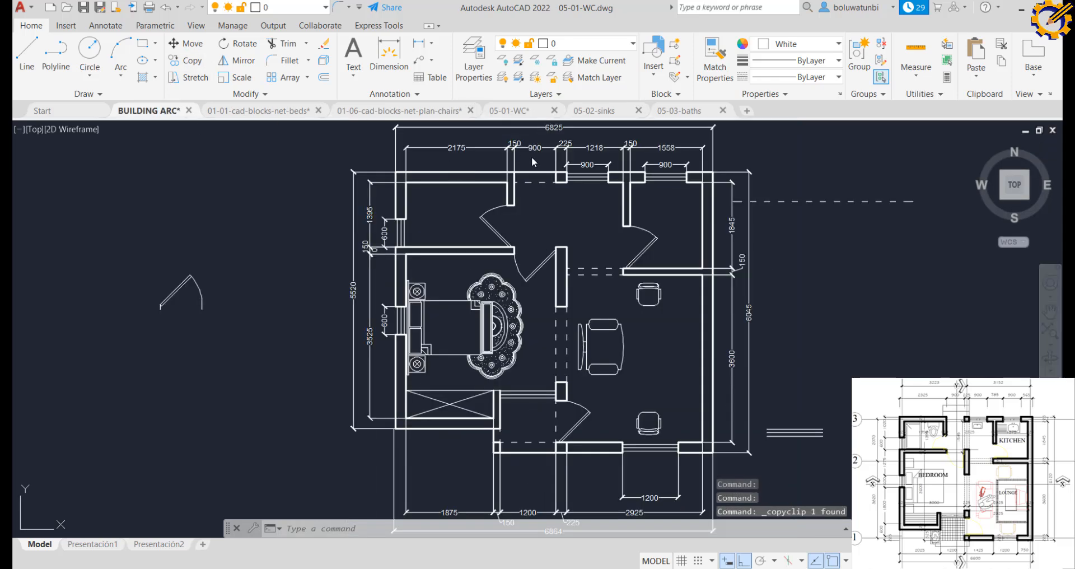
key(ctrl+v)
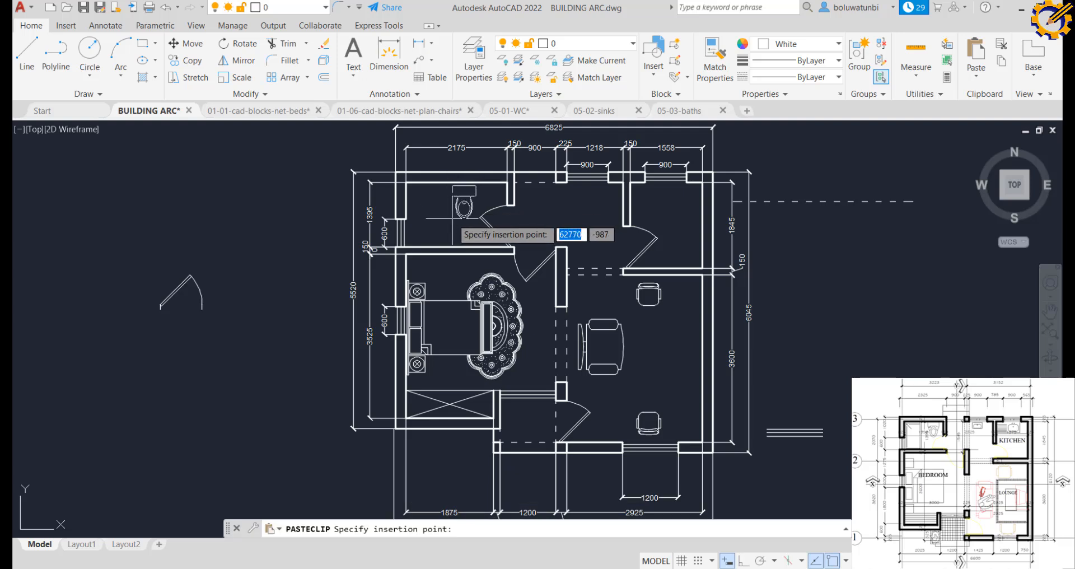
click(452, 218)
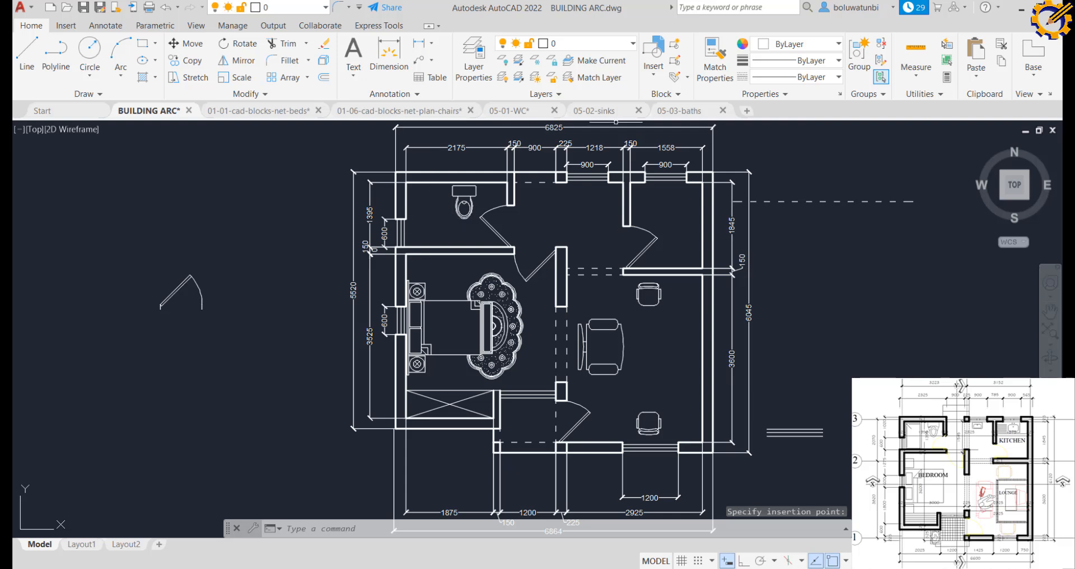
Copy the rightmost bathtub in the first row of the 05-03-baths drawing
click(595, 112)
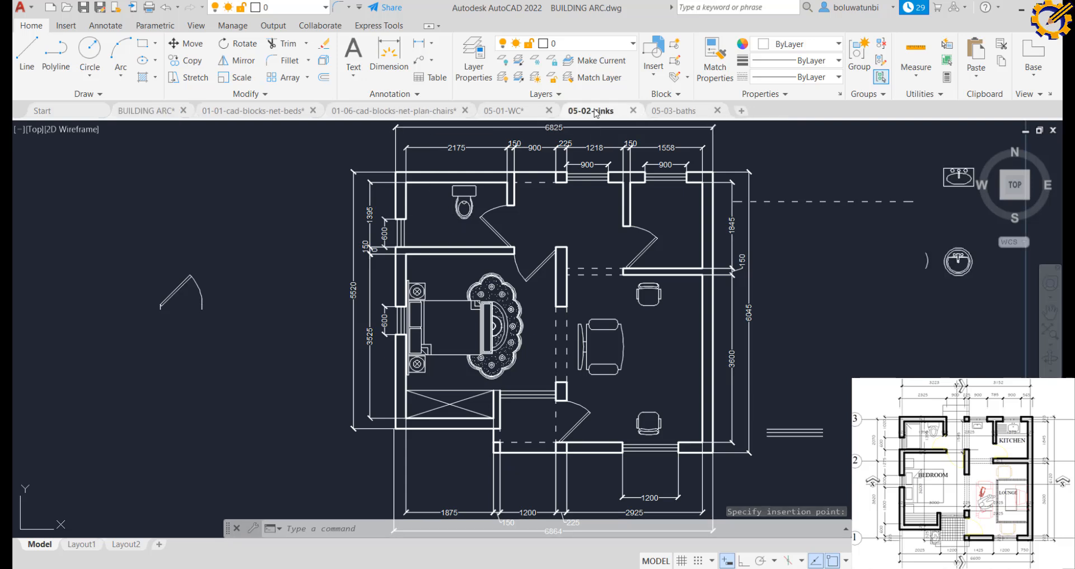
click(656, 112)
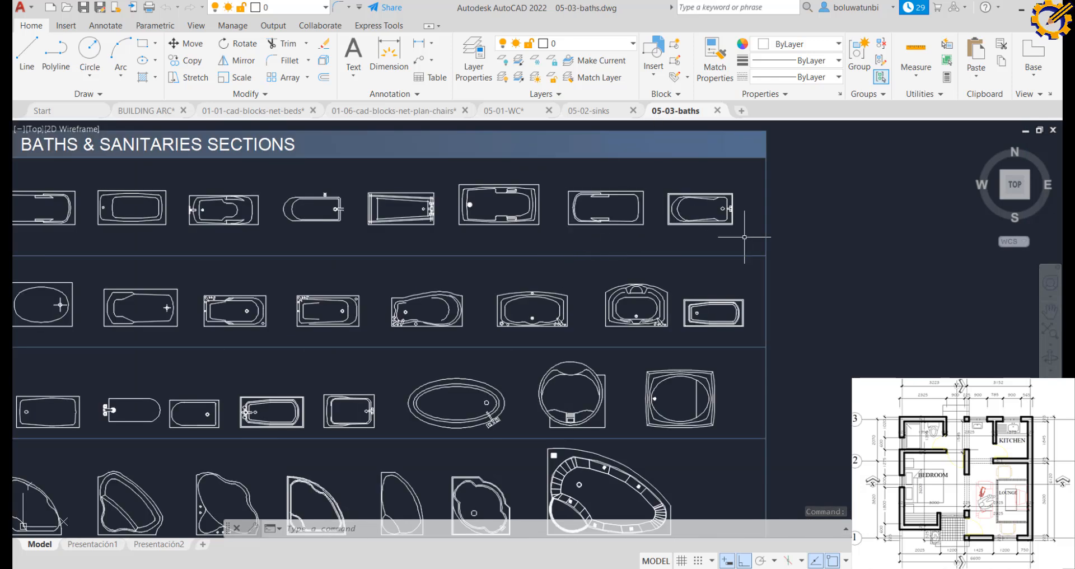
click(745, 236)
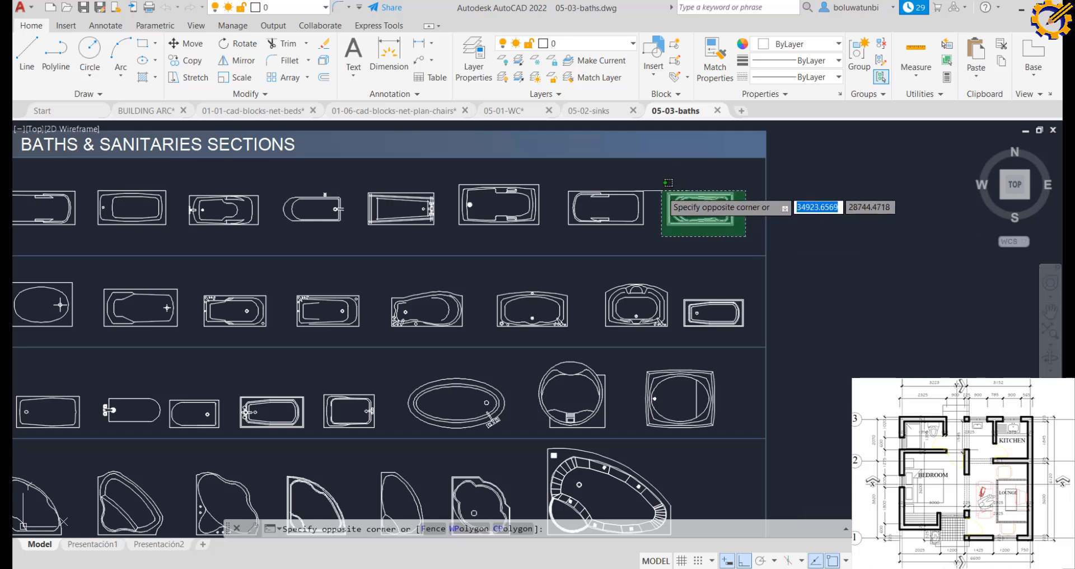
click(662, 191)
key(ctrl+c)
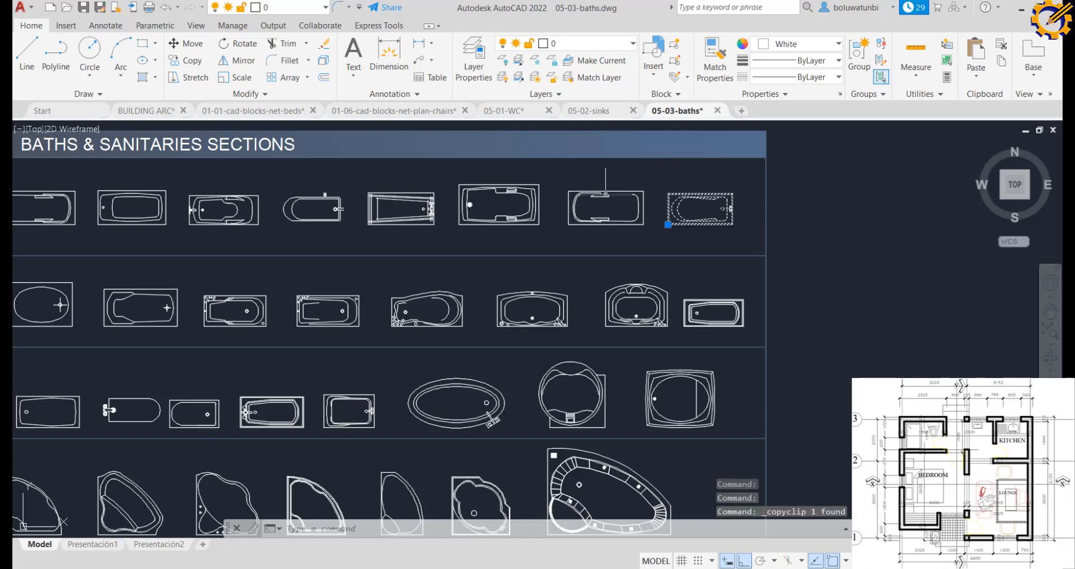
Paste the copied bathtub into the BUILDING ARC drawing, in the empty space outside the plan's left wall
click(127, 108)
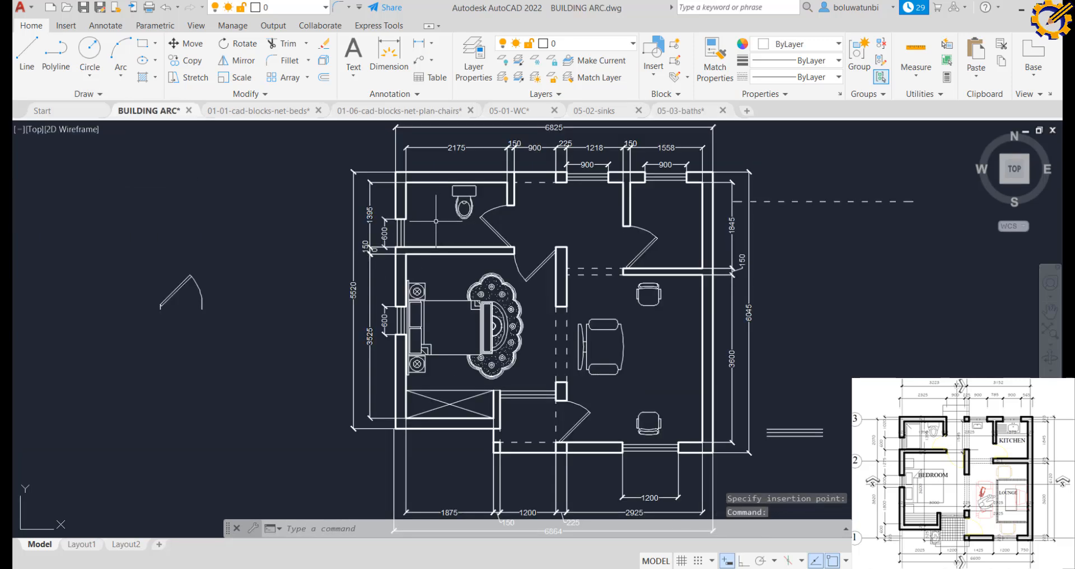
key(ctrl+v)
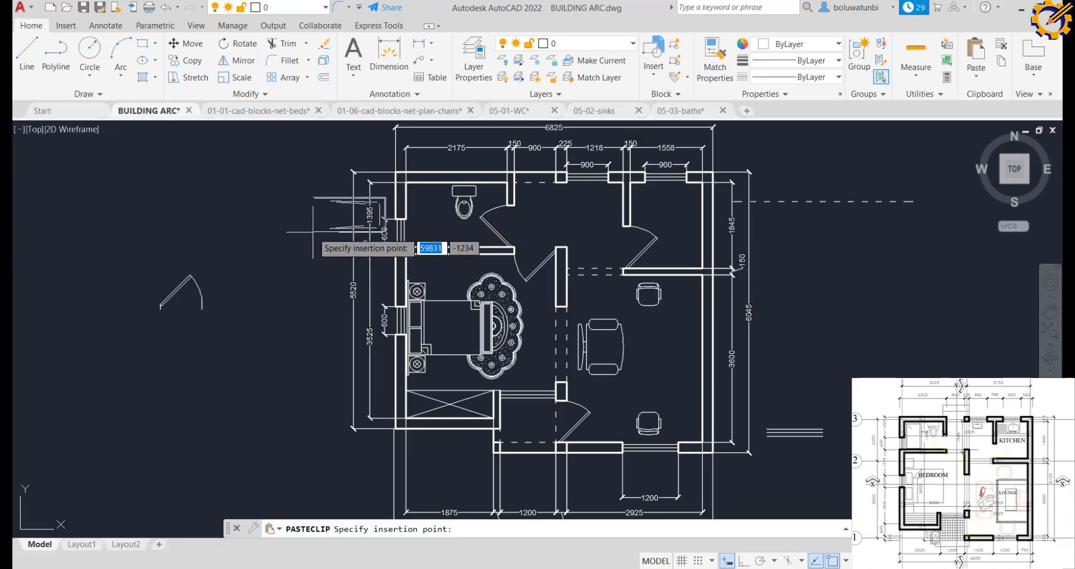
click(256, 274)
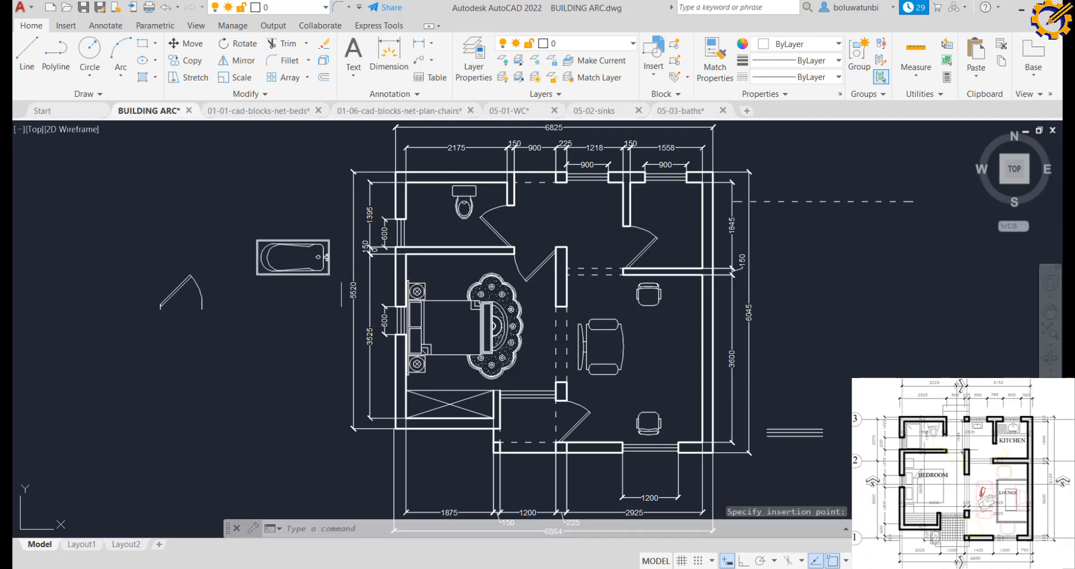
Scale the pasted bathtub down to about three quarters of its size
click(333, 280)
click(246, 233)
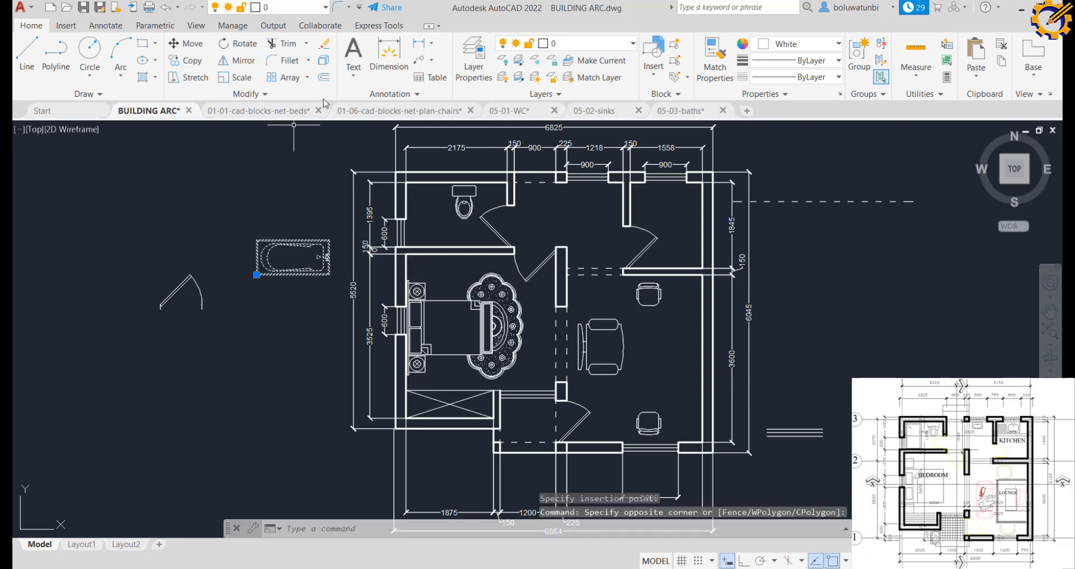
click(242, 77)
click(324, 216)
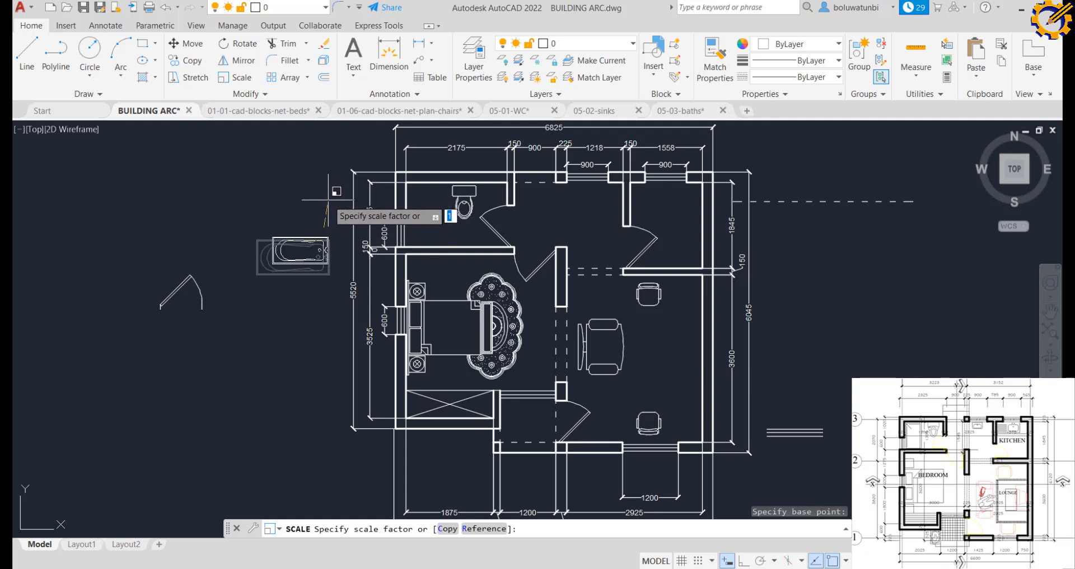
key(Return)
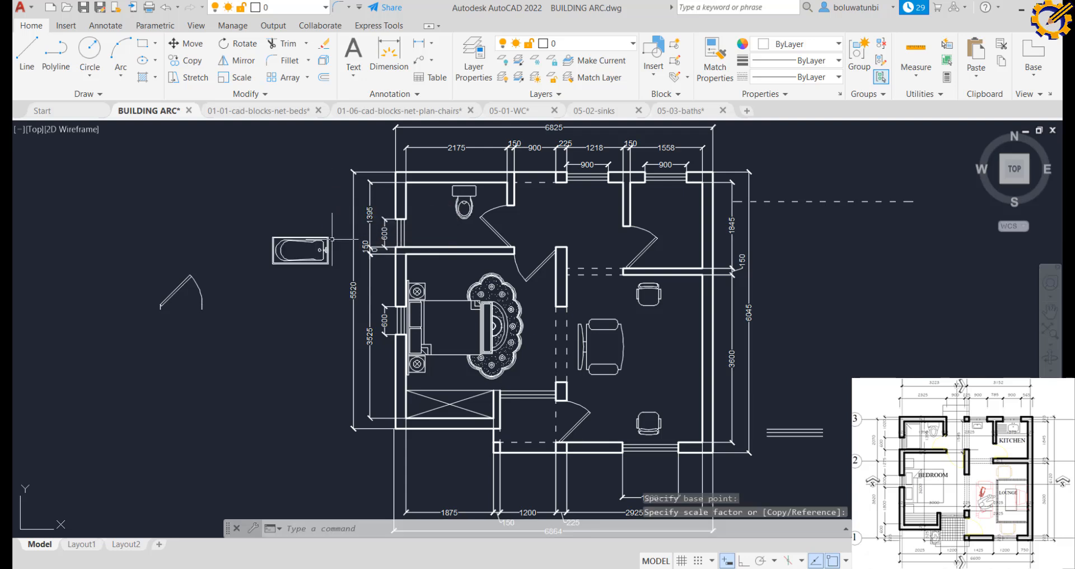
click(339, 274)
click(249, 221)
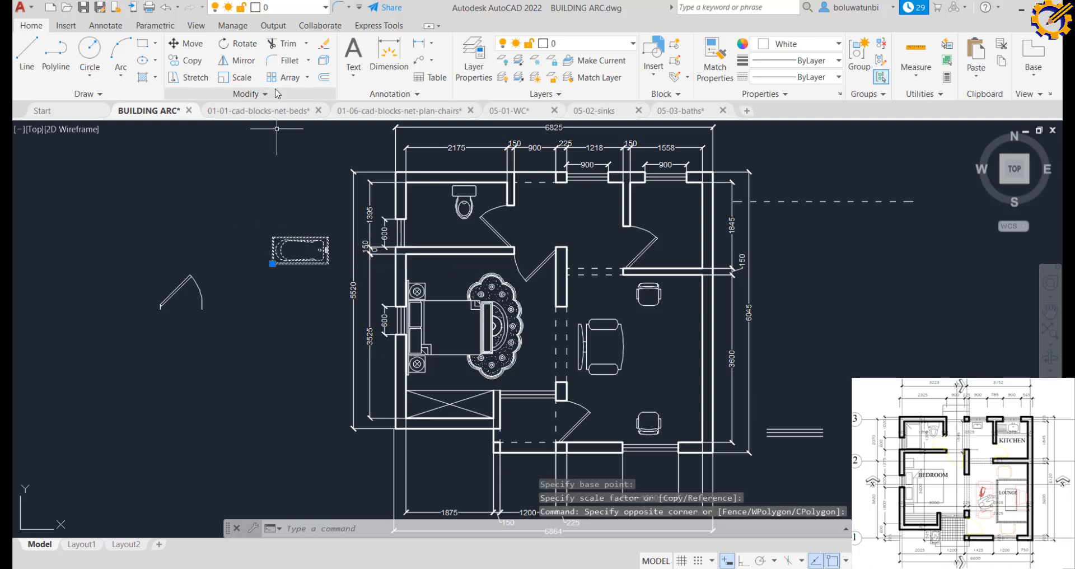
click(238, 43)
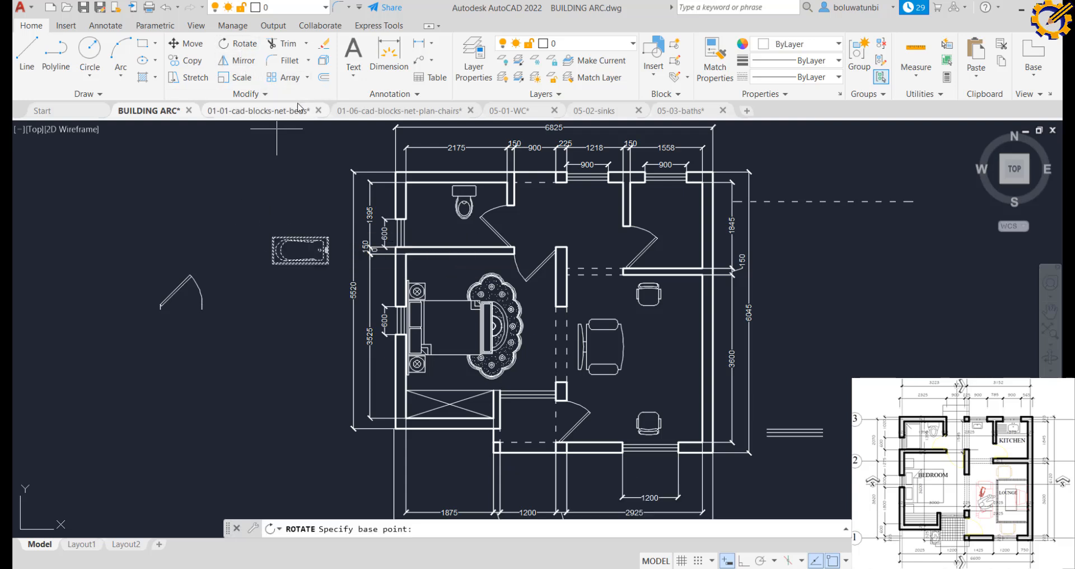
mouse_move(300, 115)
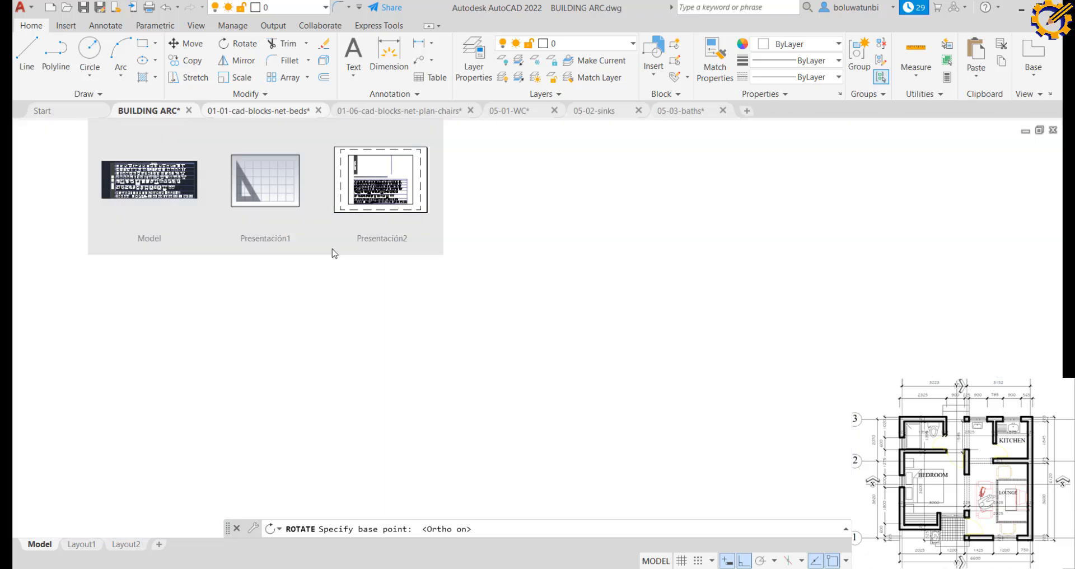
click(332, 250)
click(144, 108)
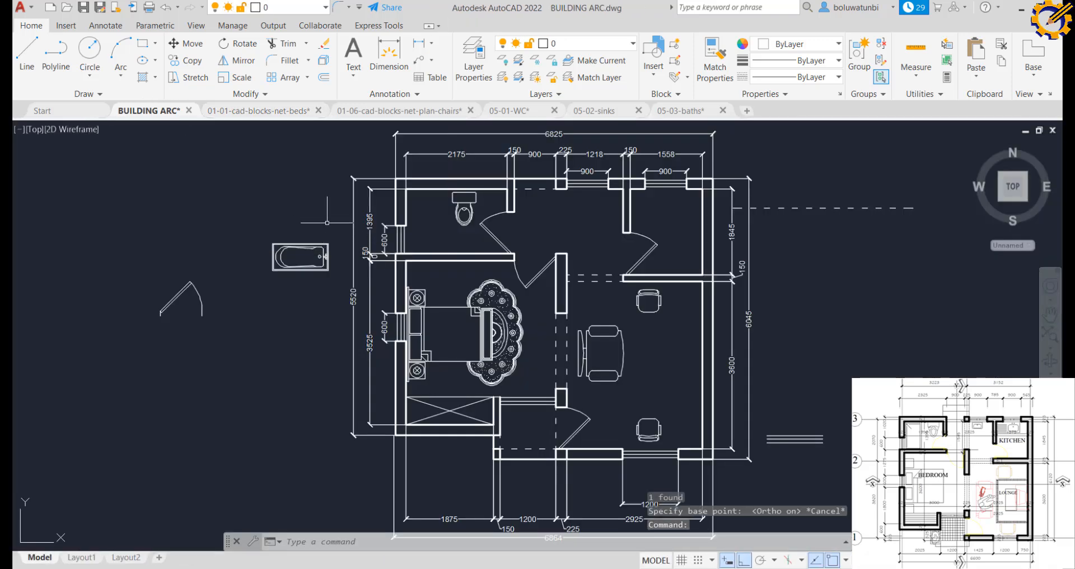
Rotate the bathtub 90° clockwise so that its tap end points down
click(335, 306)
click(270, 212)
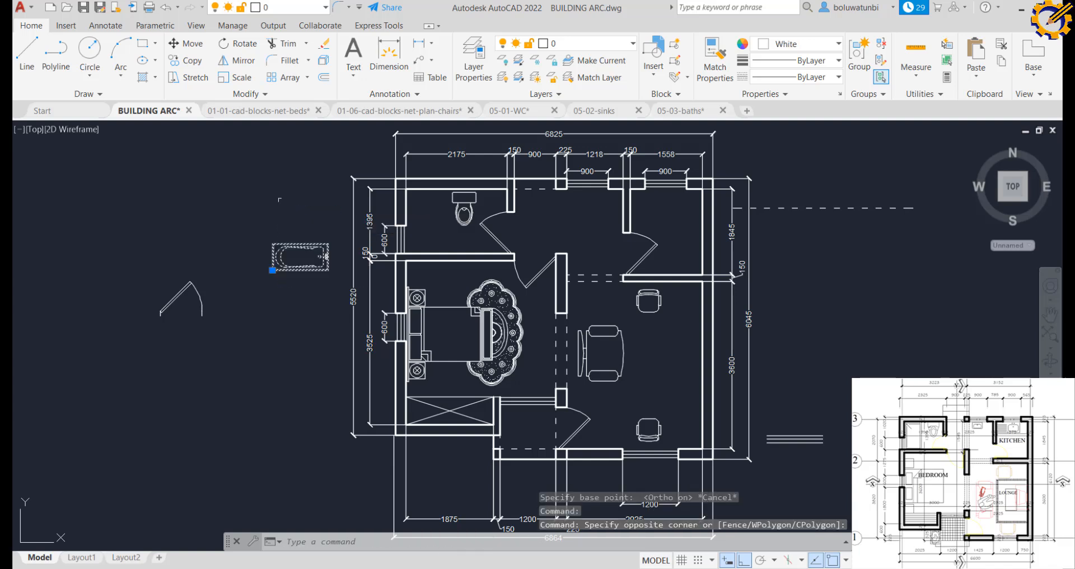
click(238, 43)
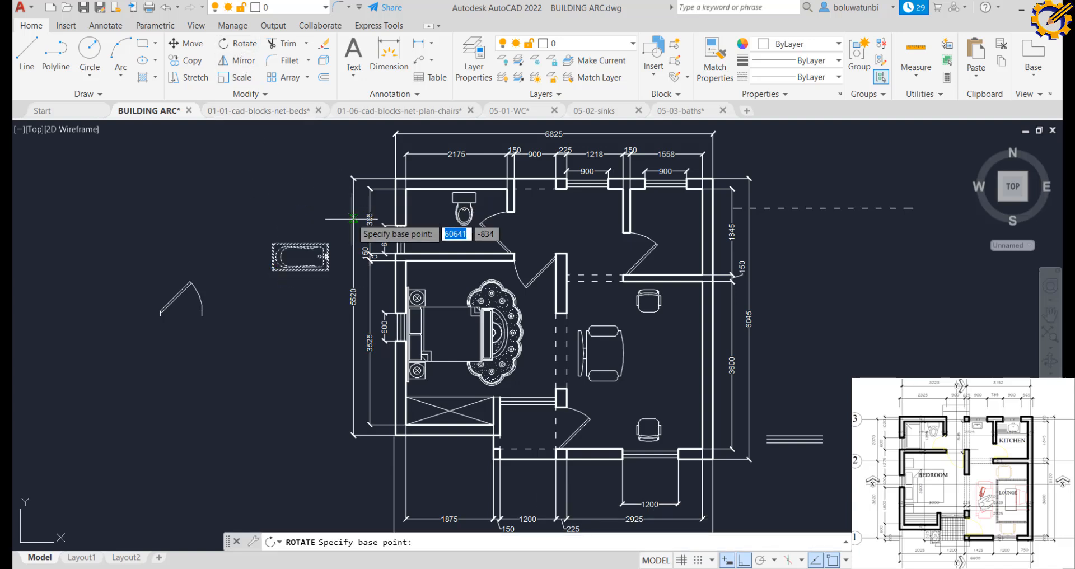
click(319, 205)
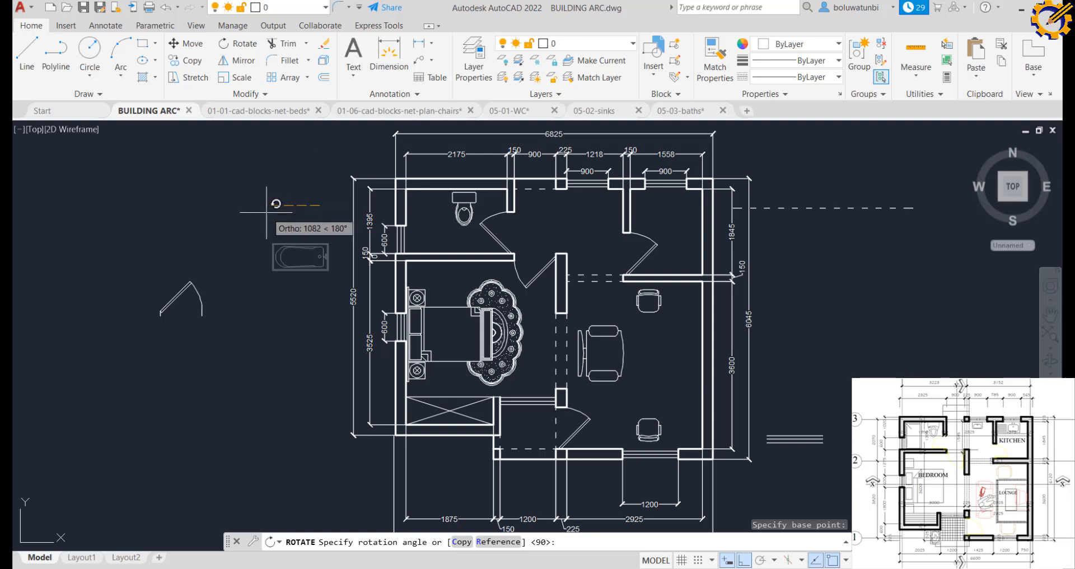
click(281, 311)
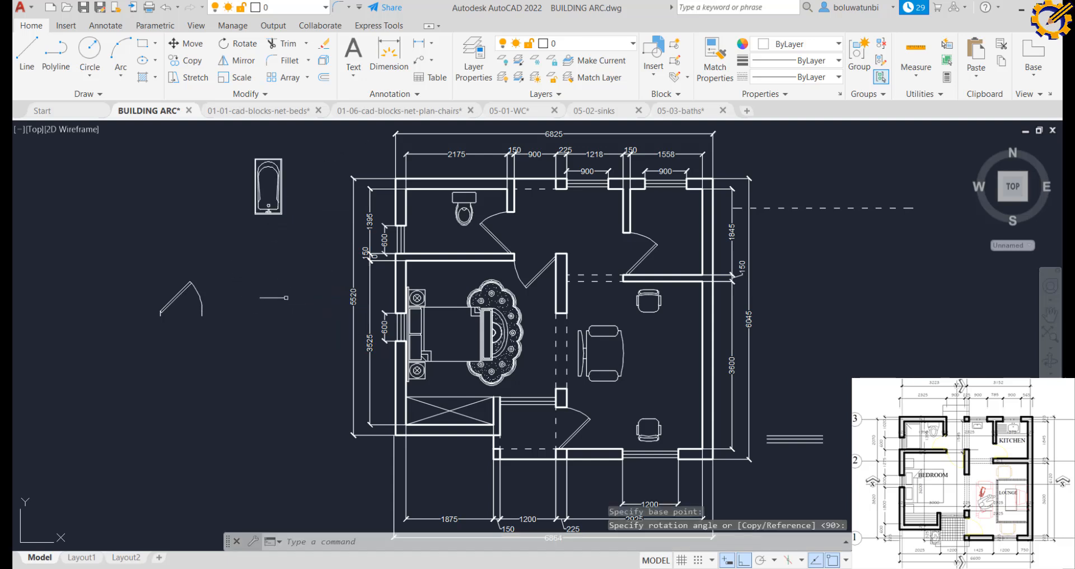
Move the bathtub by its lower right corner into the bathroom, onto the lower wall beside the left window
click(302, 230)
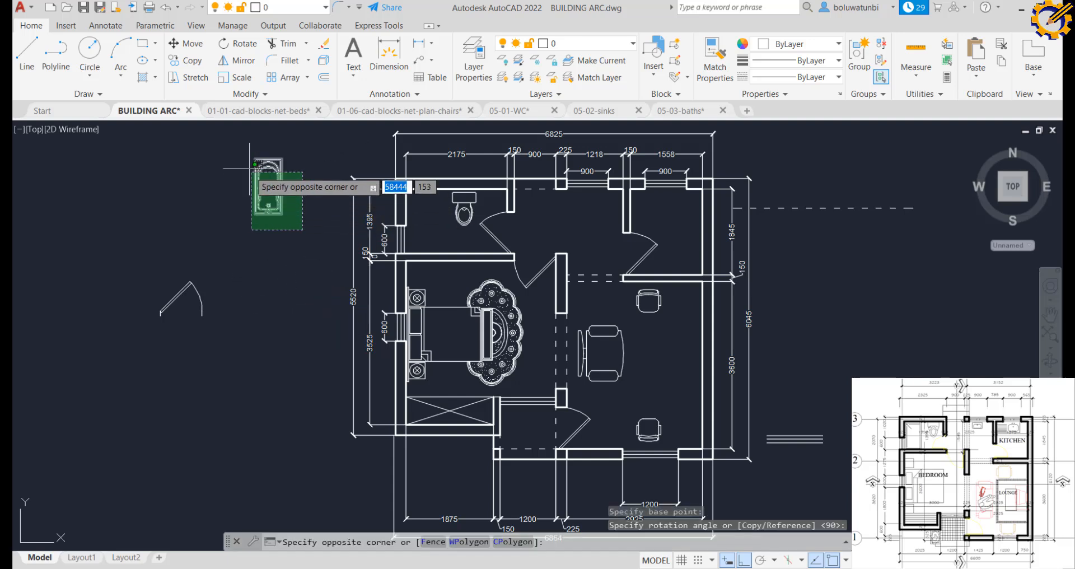
click(249, 150)
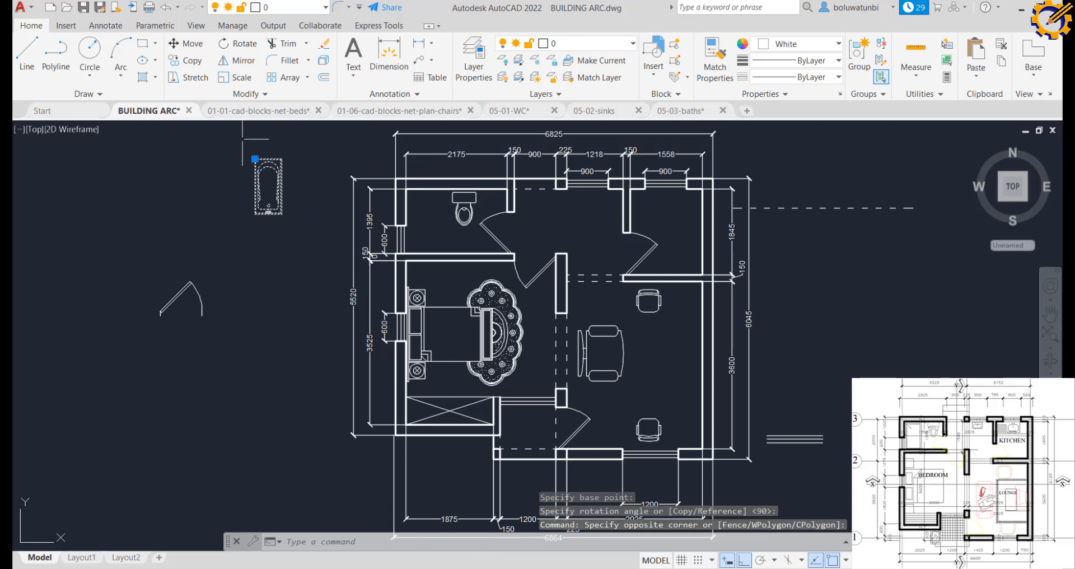
click(192, 45)
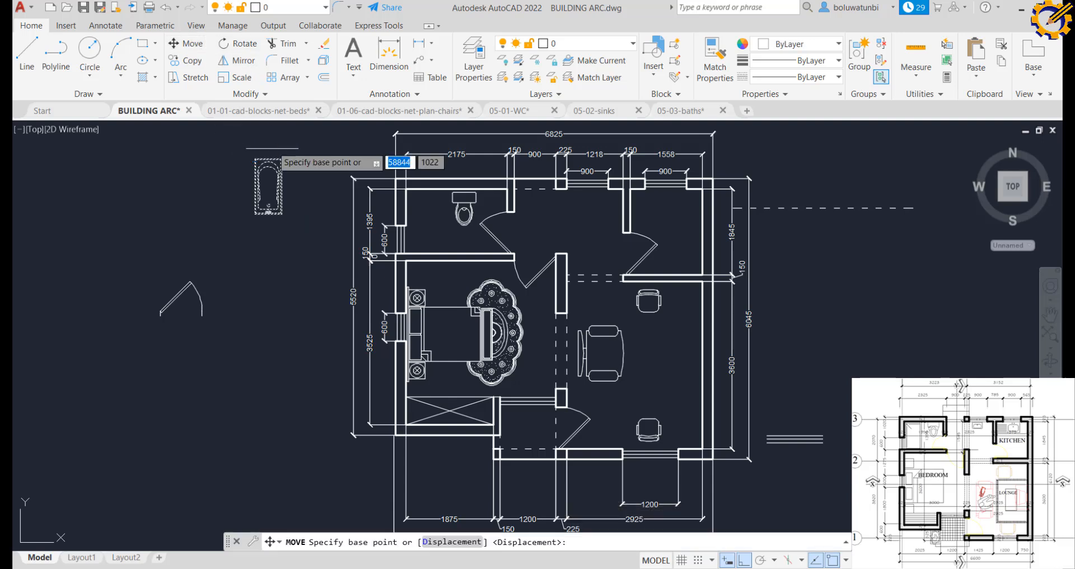
click(276, 207)
scroll(417, 245, up, 3)
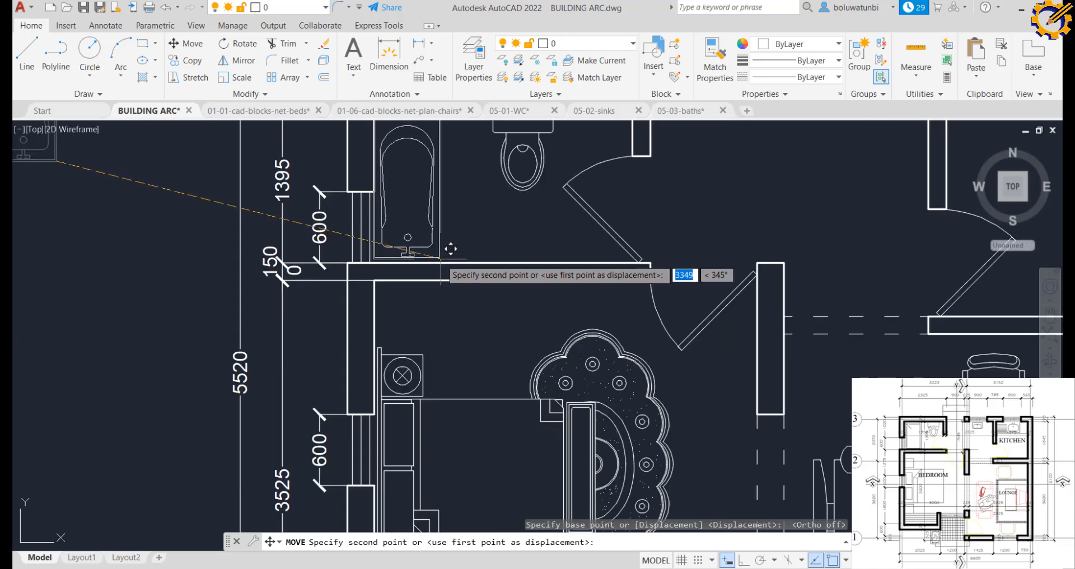
scroll(442, 262, down, 5)
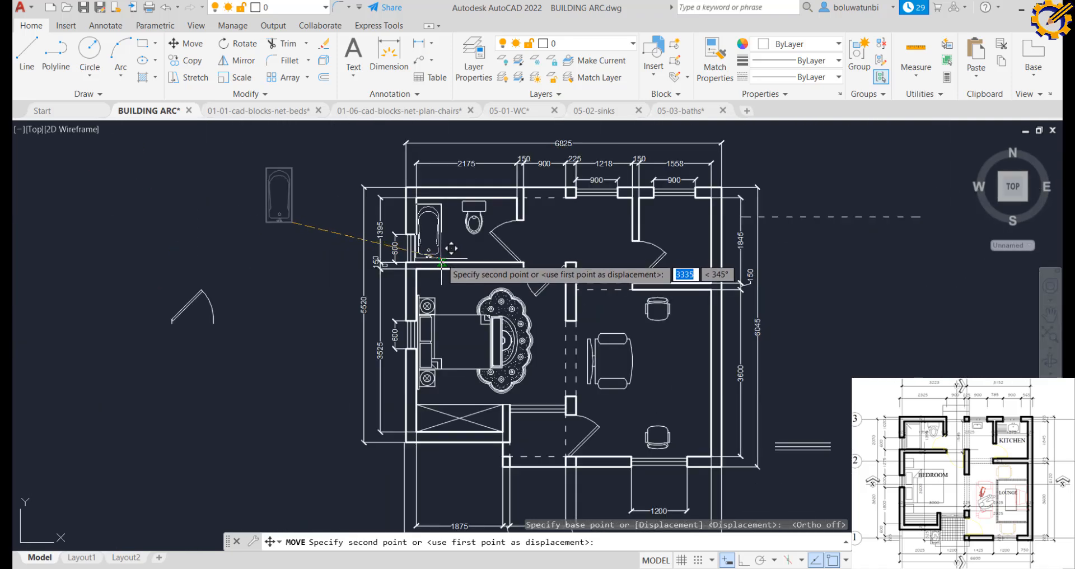
scroll(442, 262, up, 2)
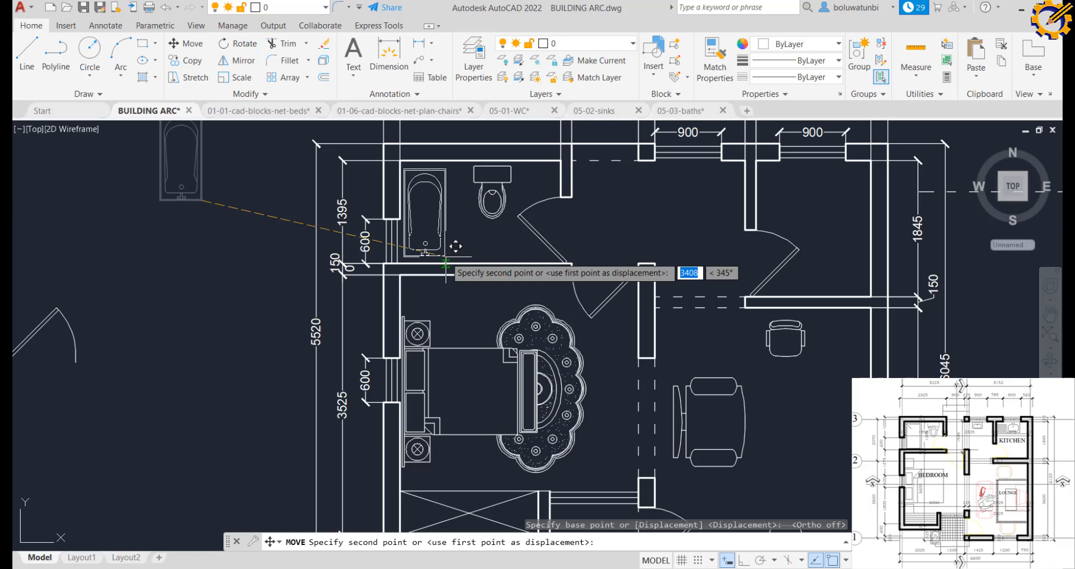
click(446, 263)
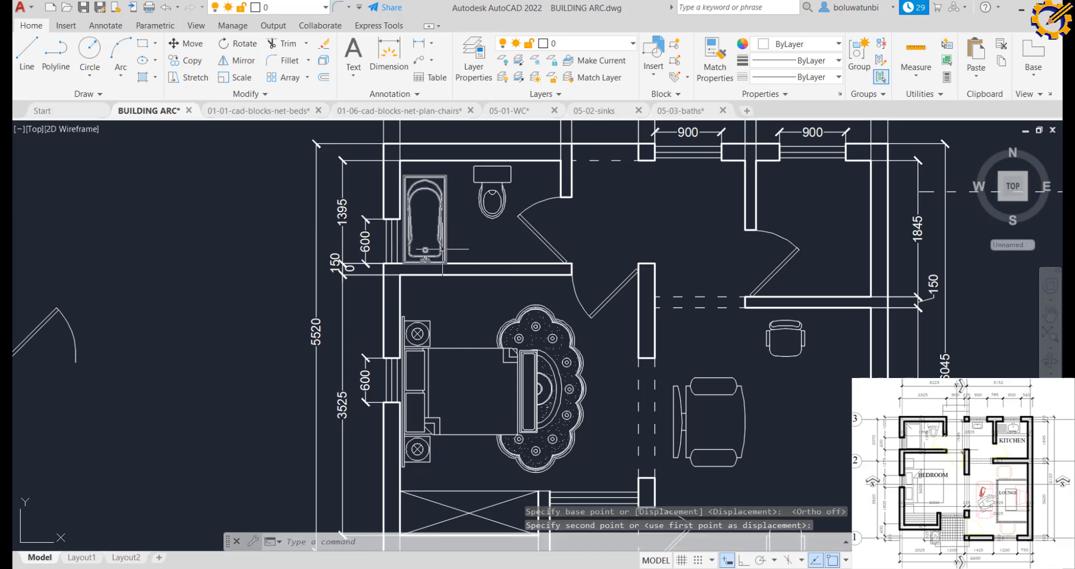
Shift the bathtub slightly upward by its upper-left grip, leaving a small gap to the bathroom's lower wall
scroll(442, 258, down, 3)
scroll(442, 245, up, 3)
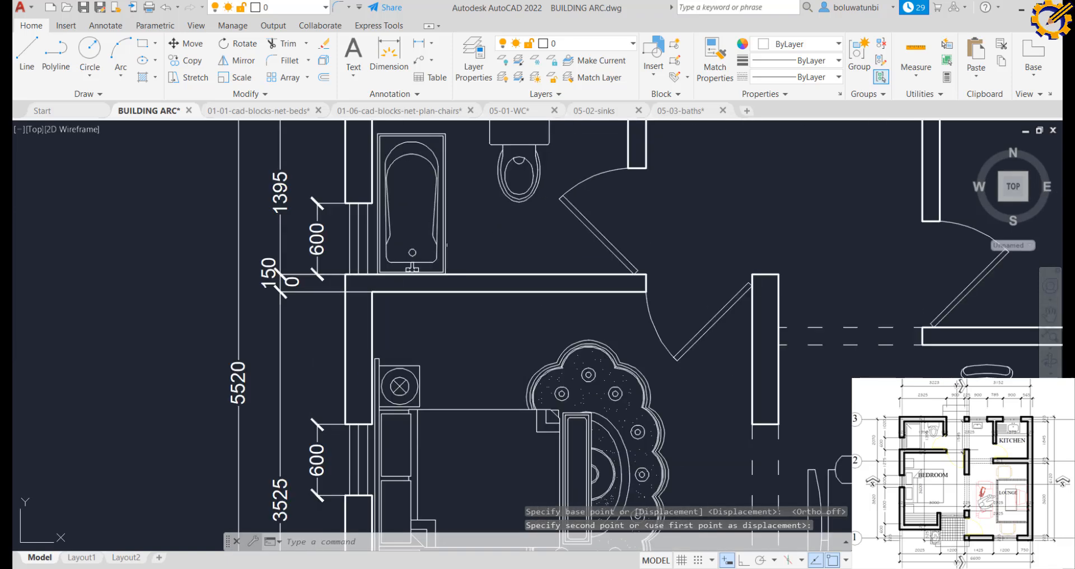
click(446, 245)
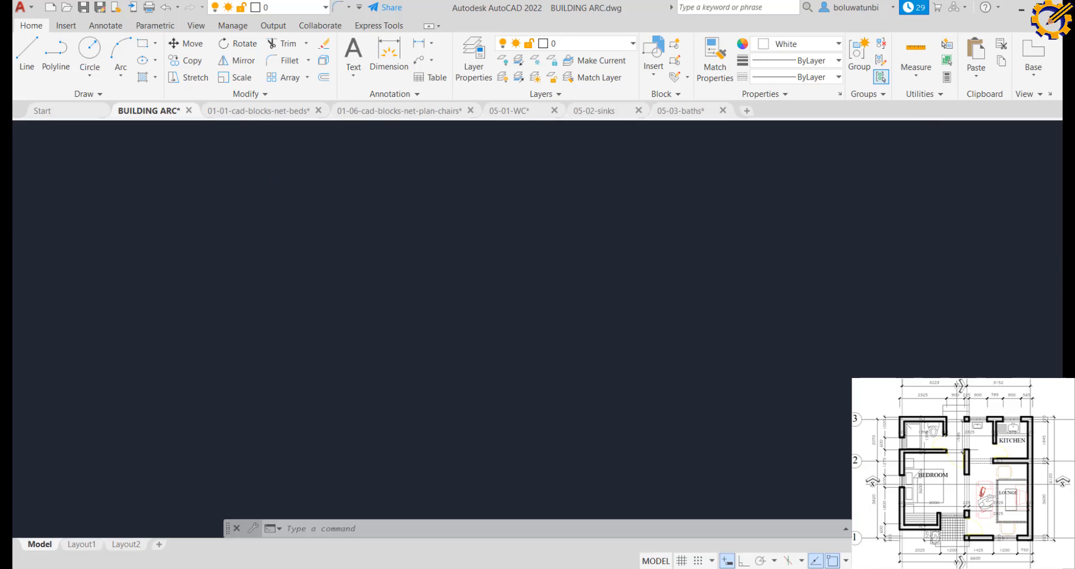
middle_drag(446, 245, 432, 298)
middle_click(433, 296)
middle_click(433, 296)
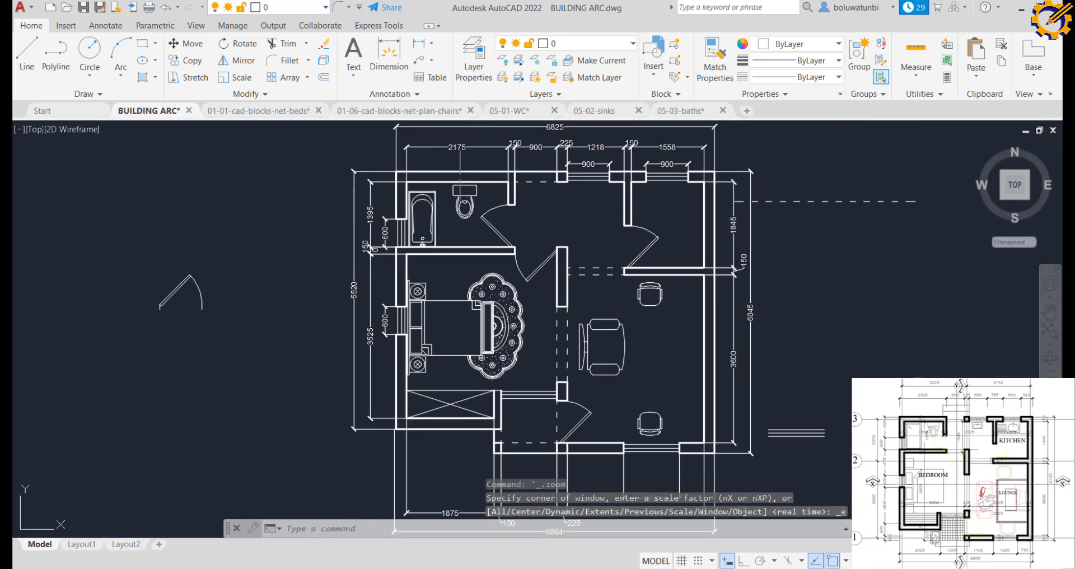
scroll(455, 190, up, 3)
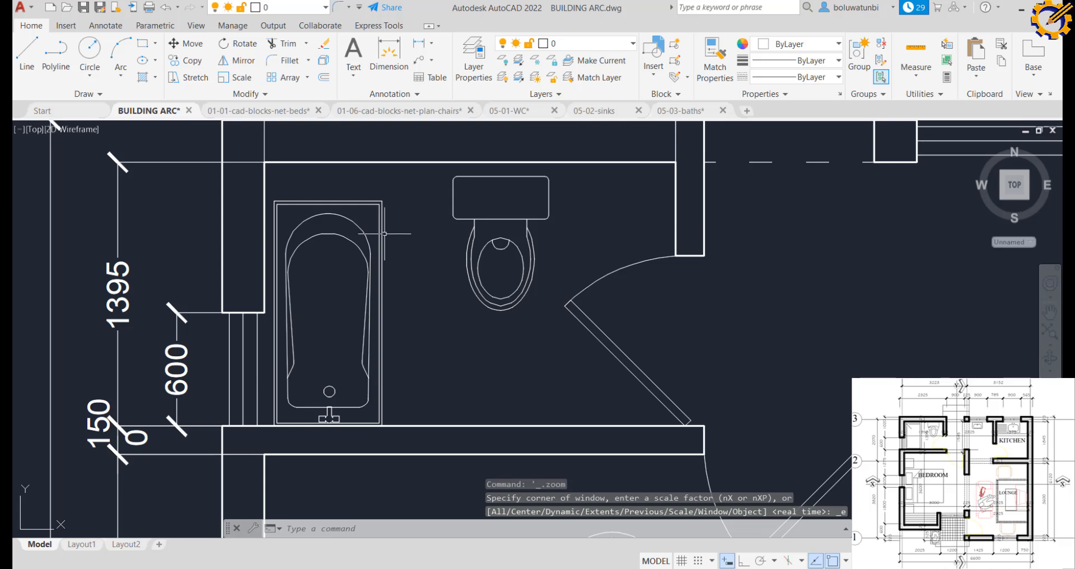
click(284, 201)
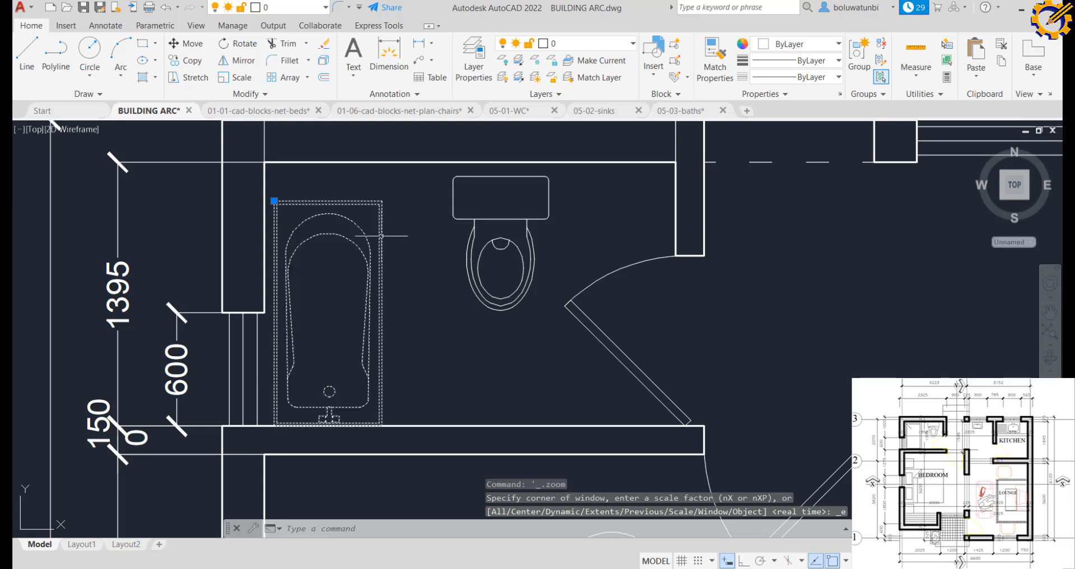
click(274, 200)
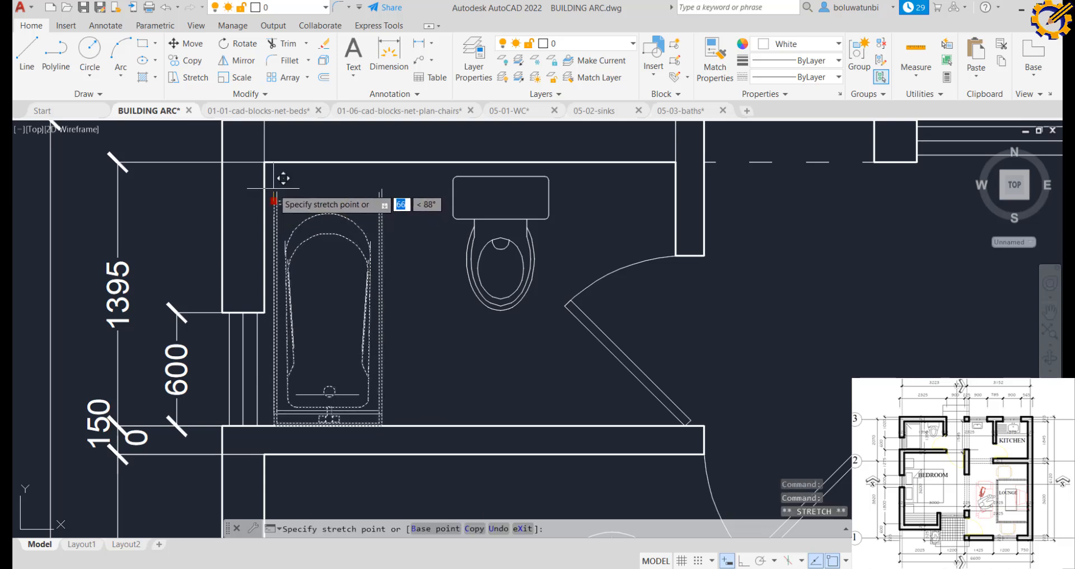
click(272, 187)
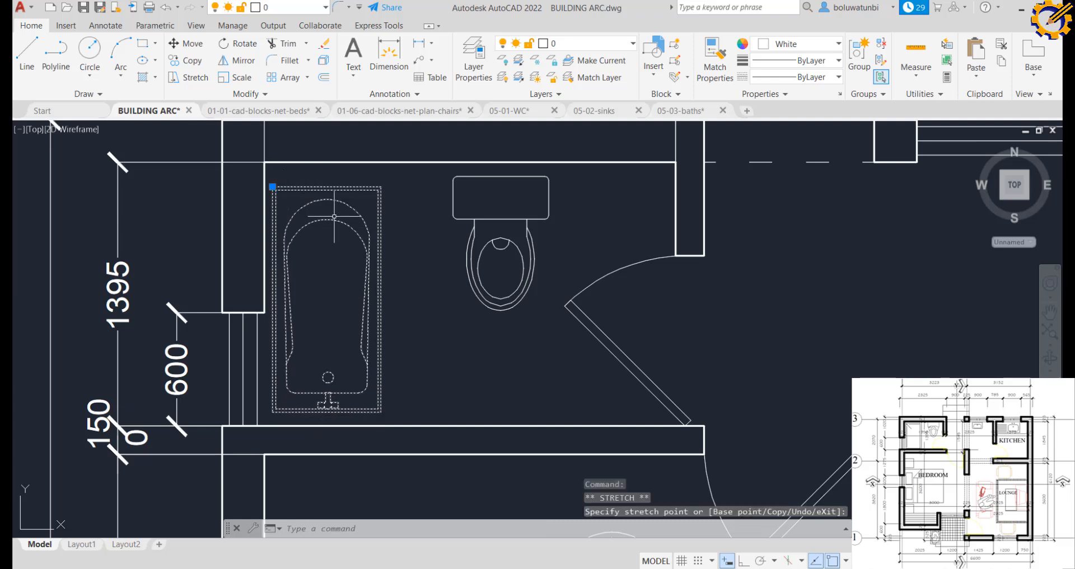
key(Escape)
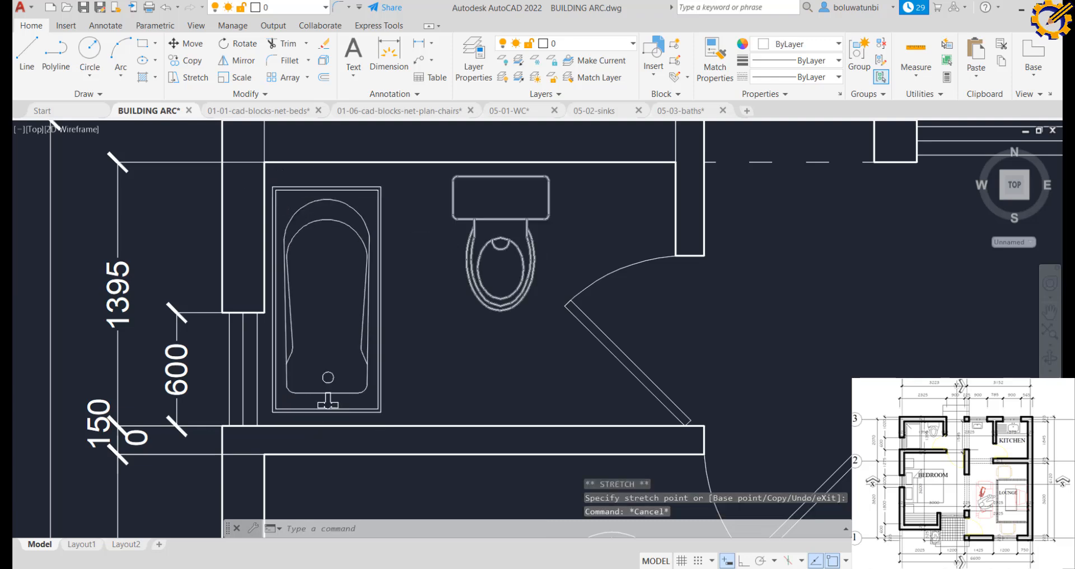
scroll(517, 248, down, 2)
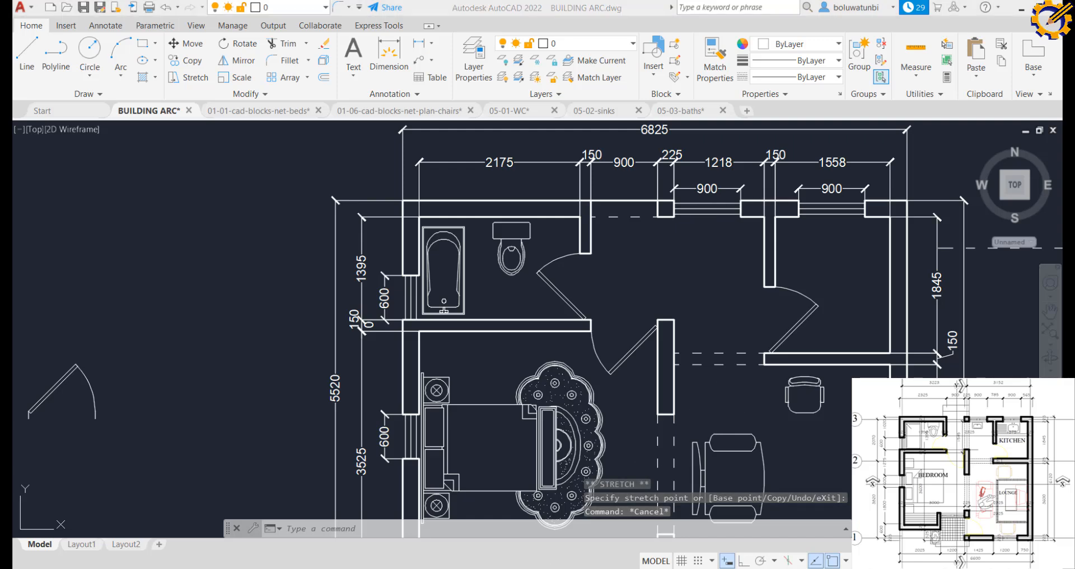
key(alt+Tab)
key(alt+Tab)
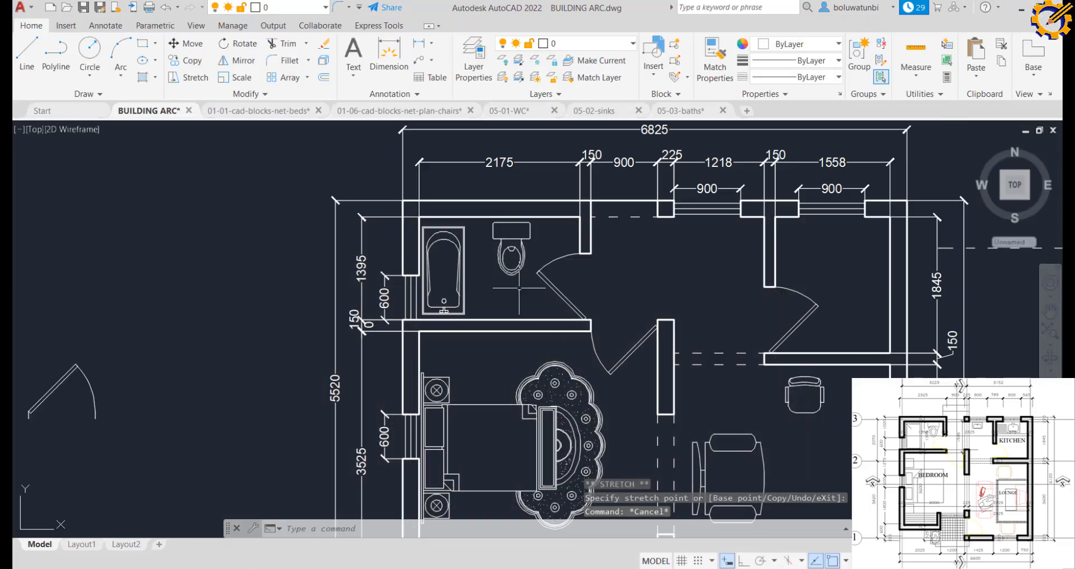
Copy the small washbasin, twelfth in the top row of the 05-02-sinks drawing
click(616, 113)
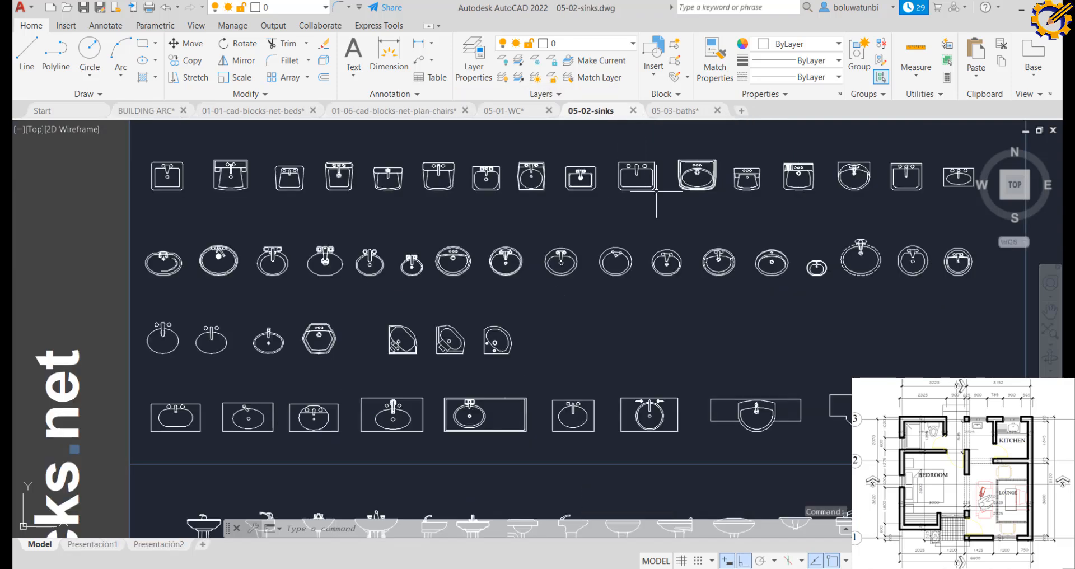
click(768, 196)
click(730, 159)
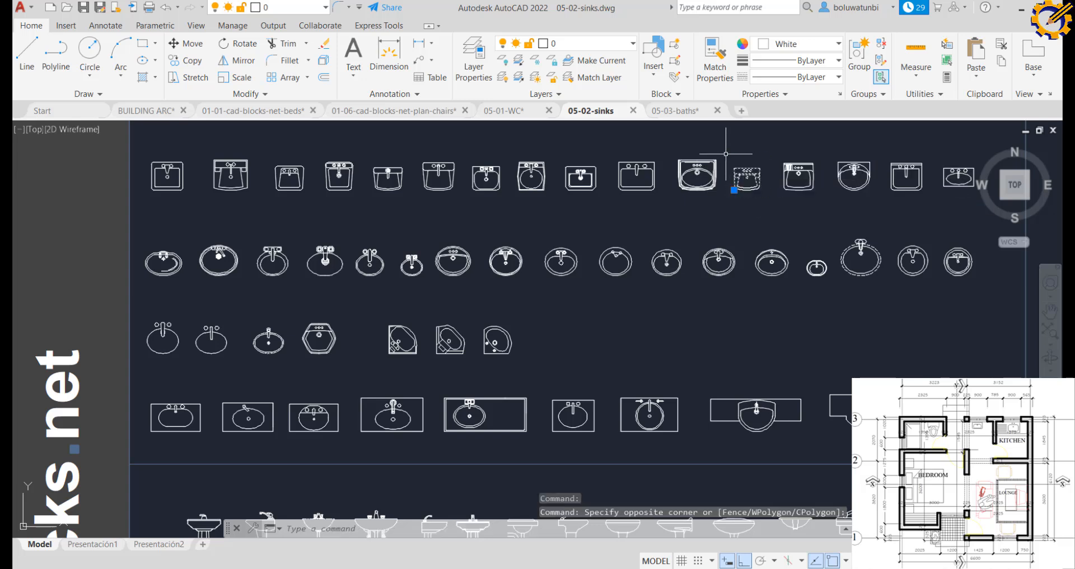
key(ctrl+c)
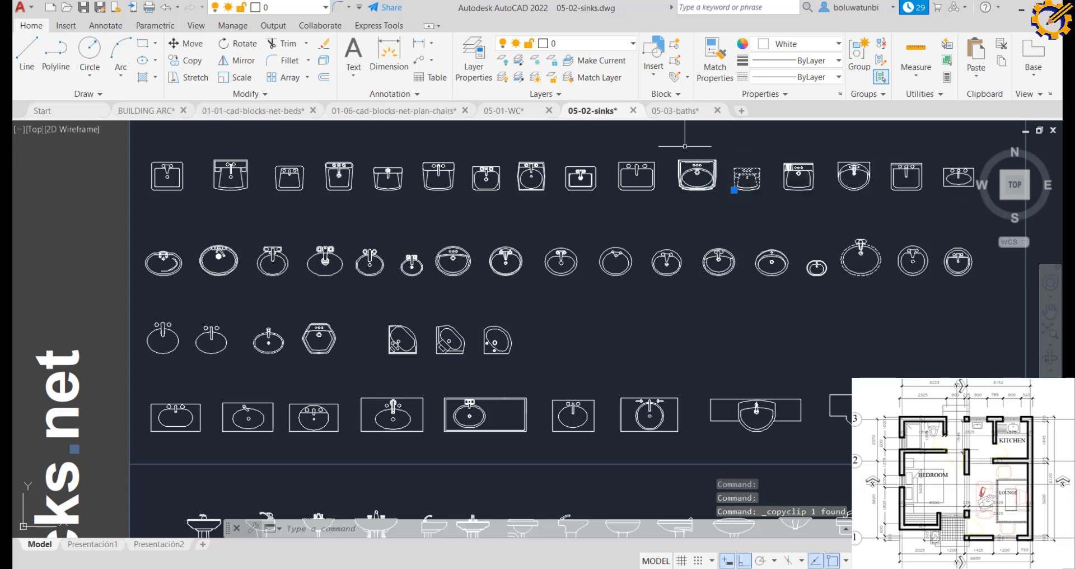
Following the reference PDF, paste the washbasin into BUILDING ARC under the 900 window of the 1218-wide space, and save the drawing
click(148, 110)
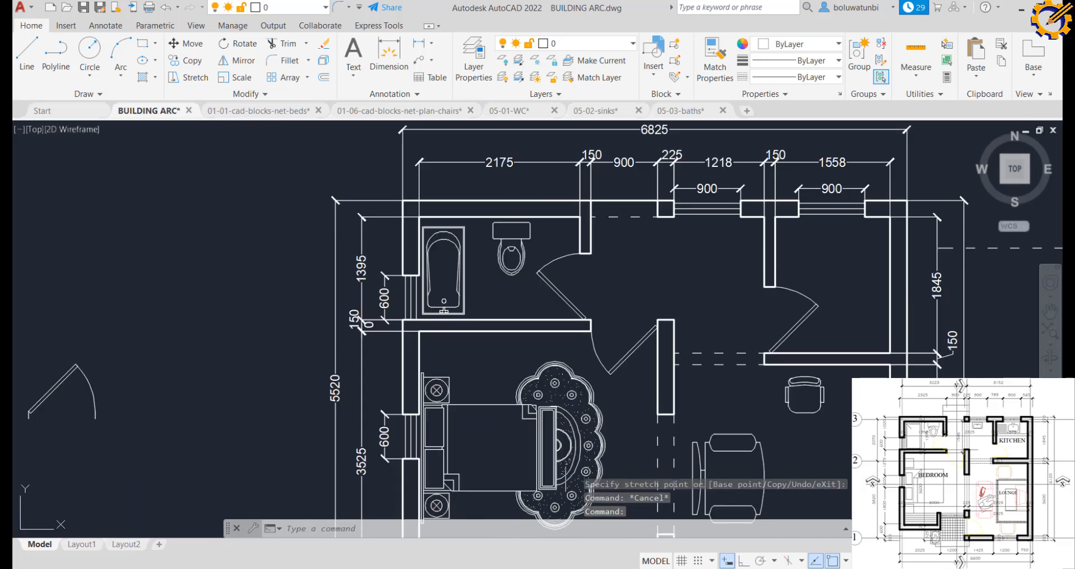
key(alt+Tab)
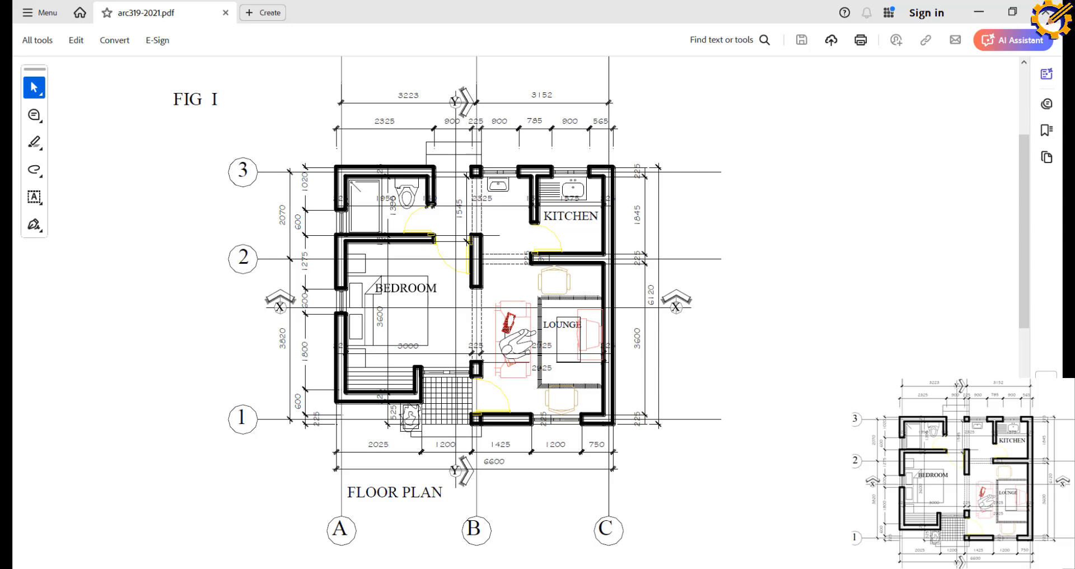
key(alt+Tab)
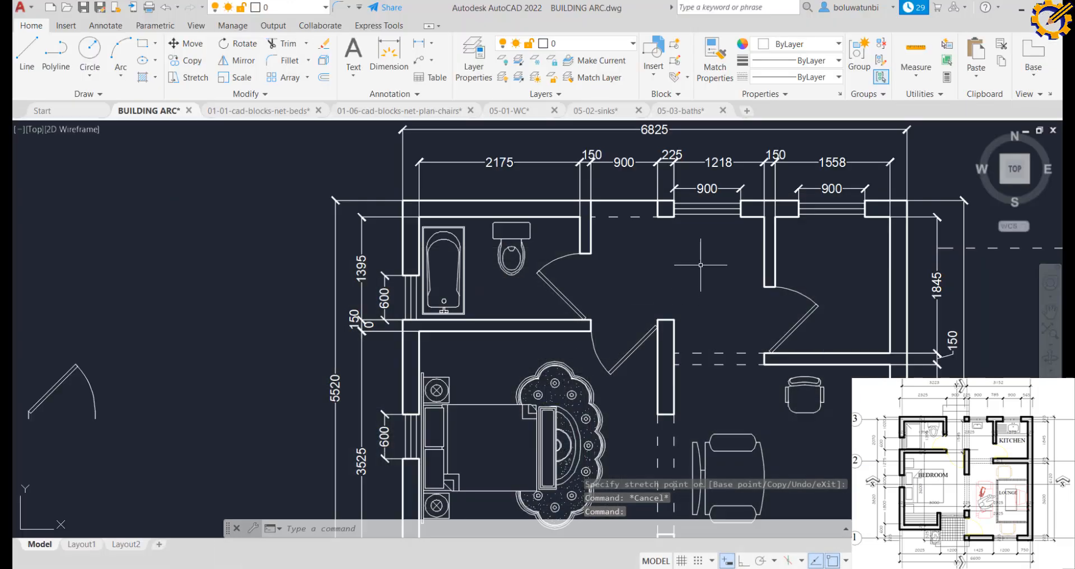
key(ctrl+v)
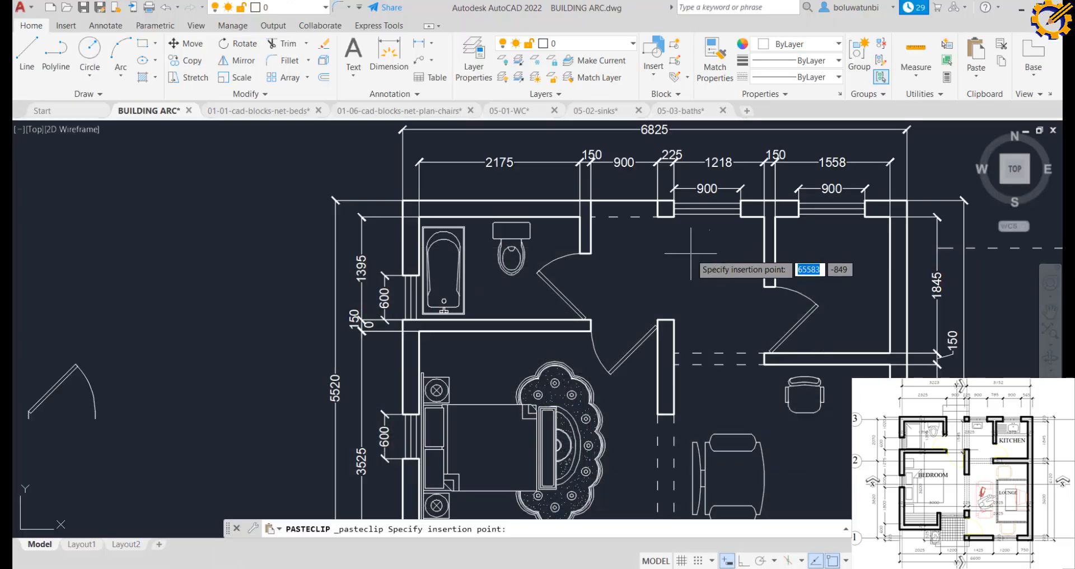
scroll(684, 248, up, 2)
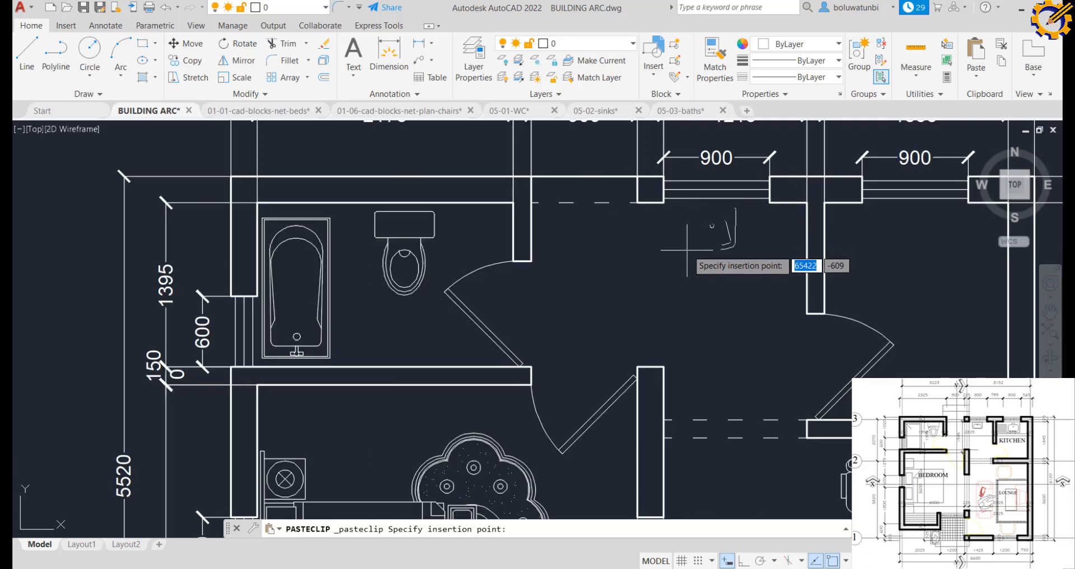
click(686, 250)
scroll(712, 259, down, 2)
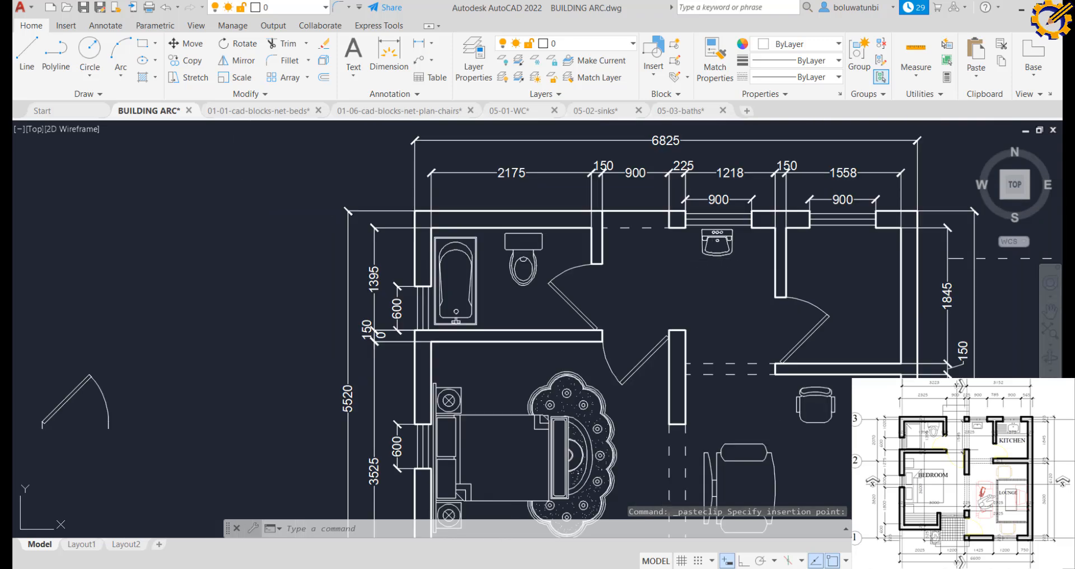
key(ctrl+s)
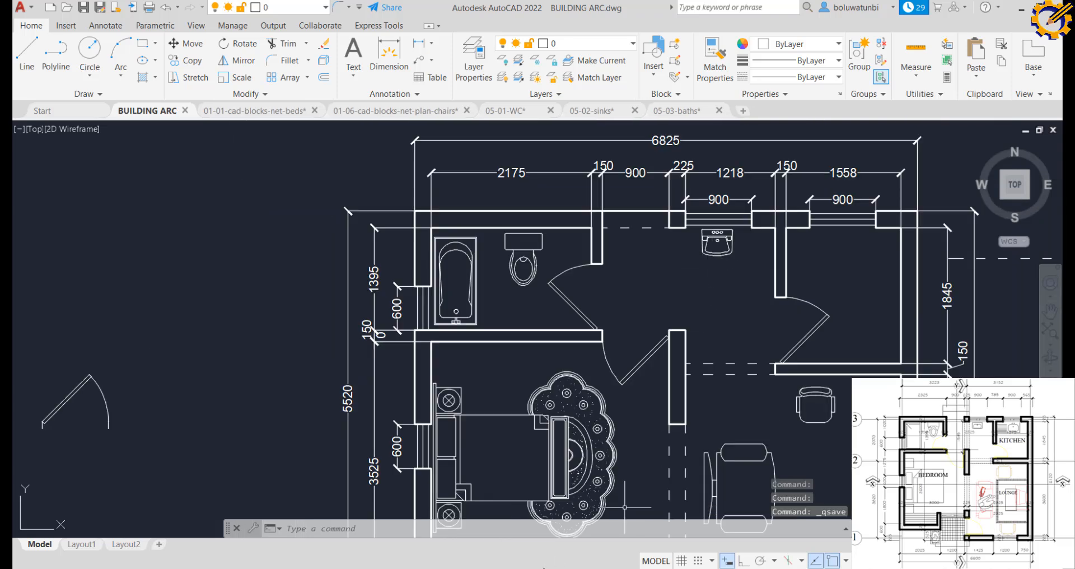
Check the kitchen sink in the reference PDF and copy the ninth sink, counter type, from the fourth row of the 05-02-sinks drawing
click(493, 567)
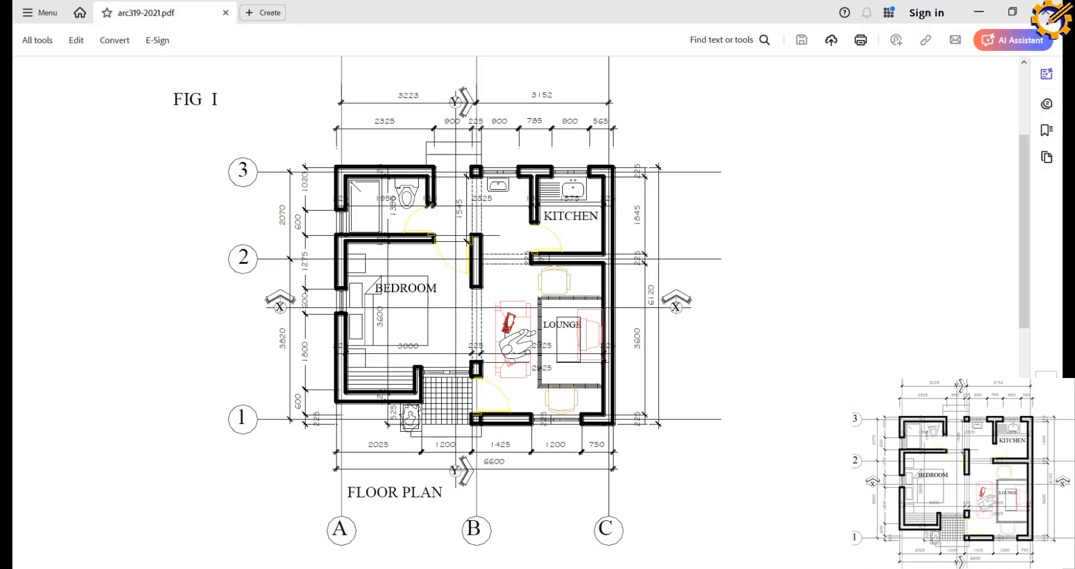
click(495, 568)
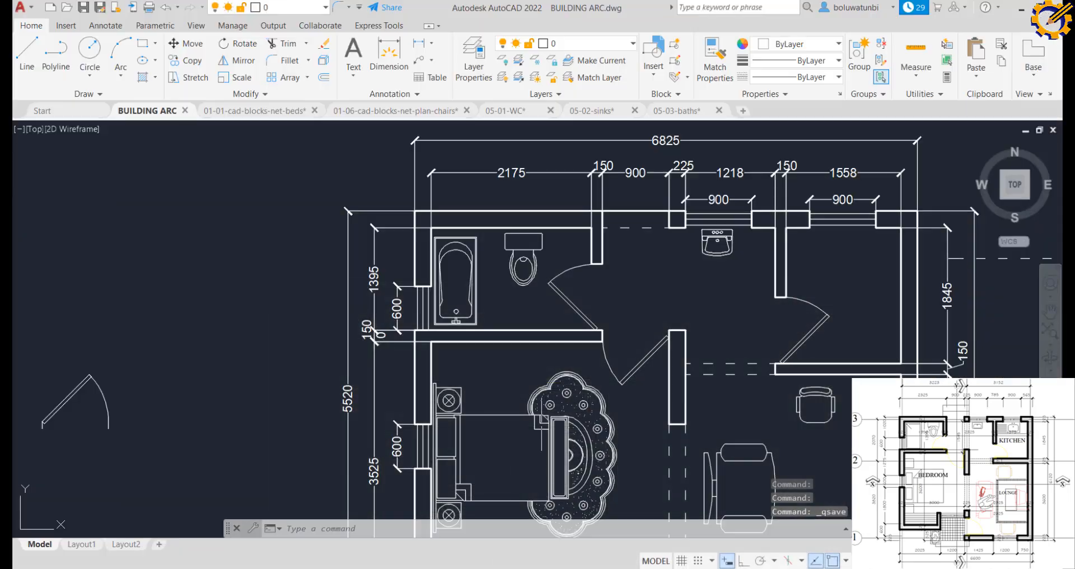
click(595, 111)
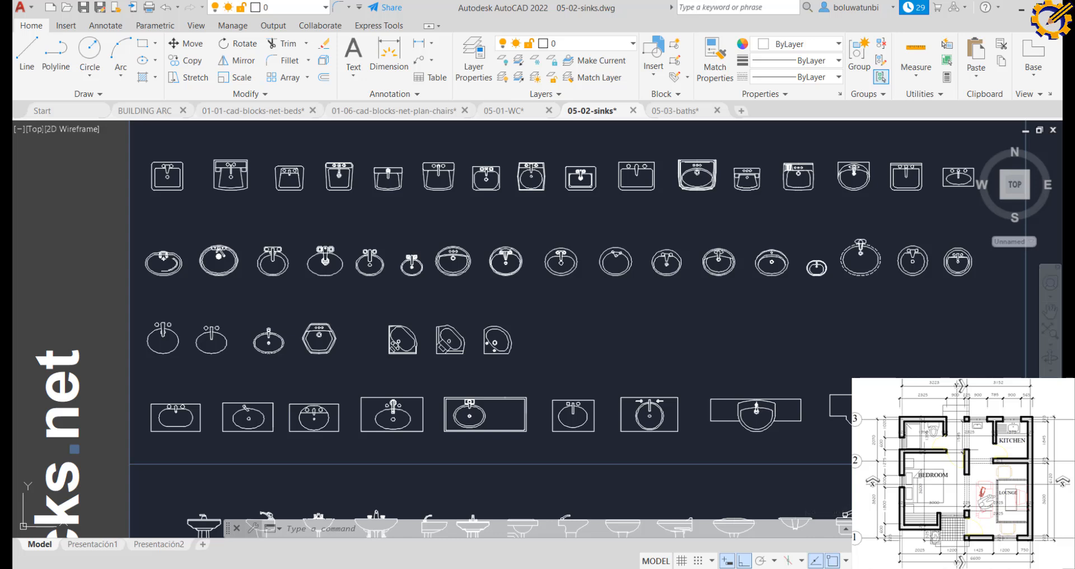
click(896, 438)
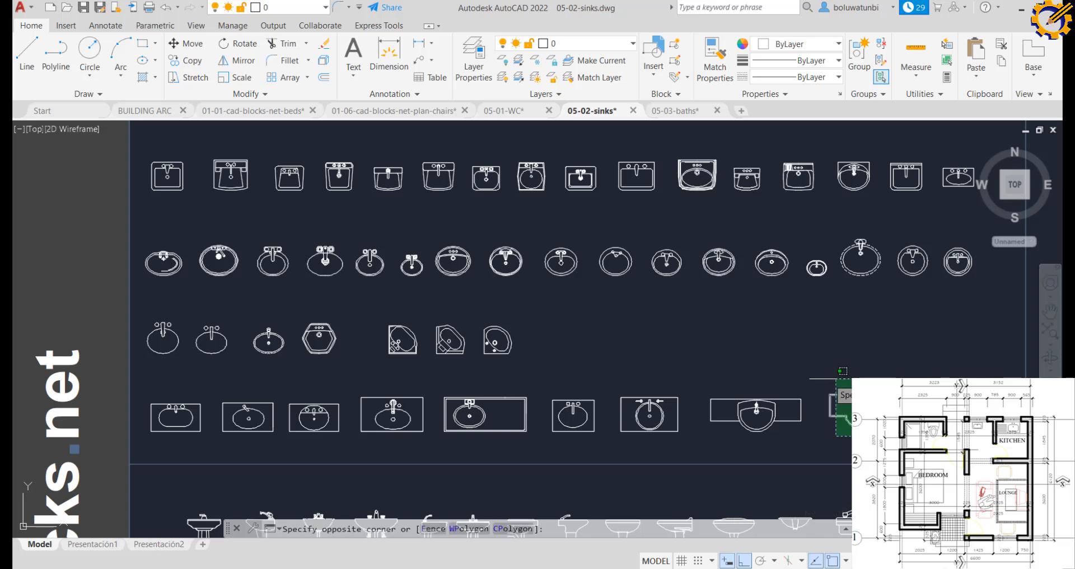
click(834, 376)
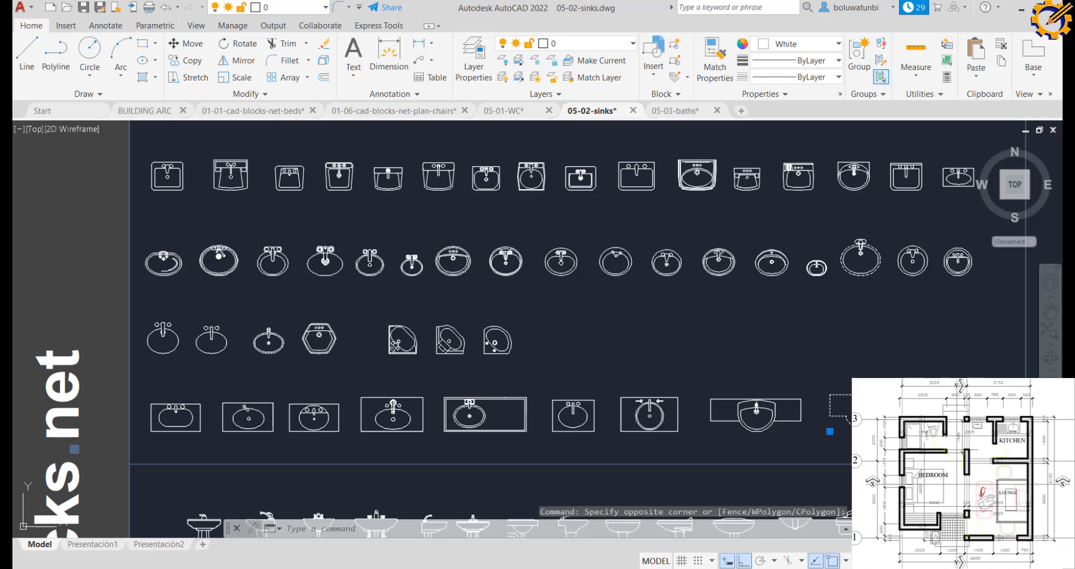
key(ctrl+c)
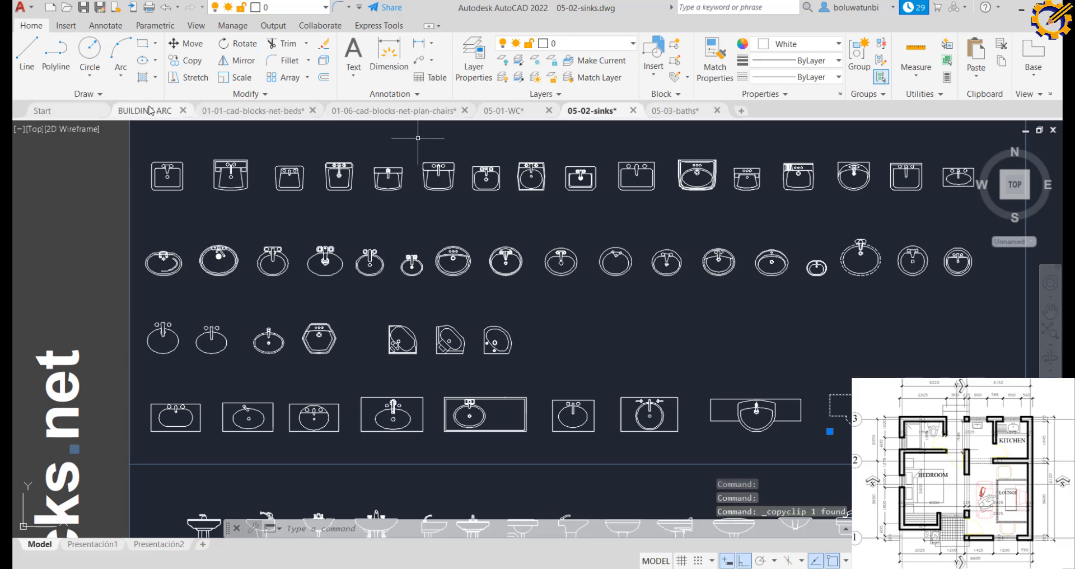
Paste the counter sink into the kitchen of BUILDING ARC, under its 900 window and against the left partition
click(148, 111)
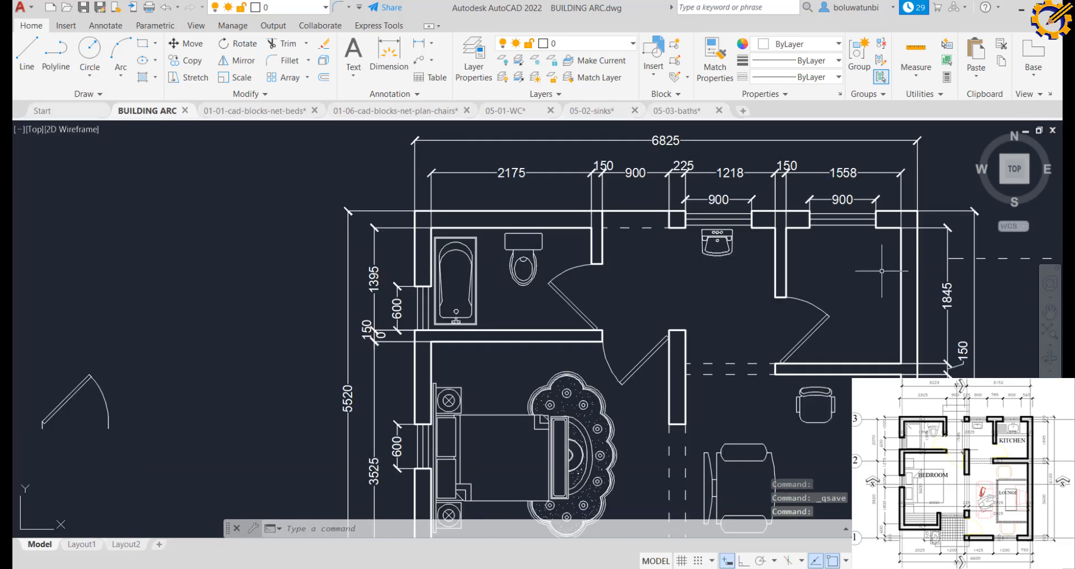
key(ctrl+v)
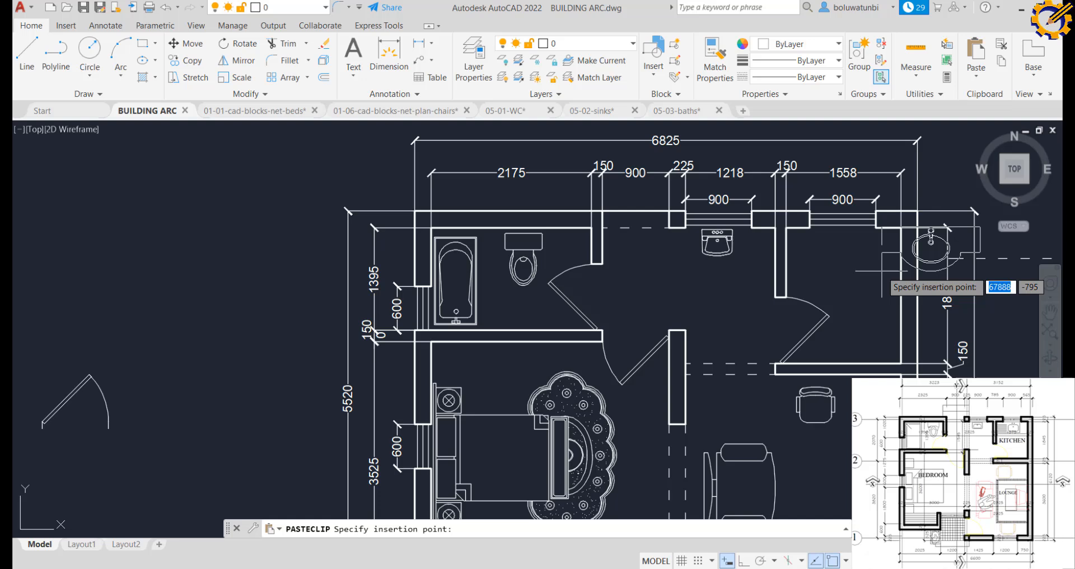
click(786, 278)
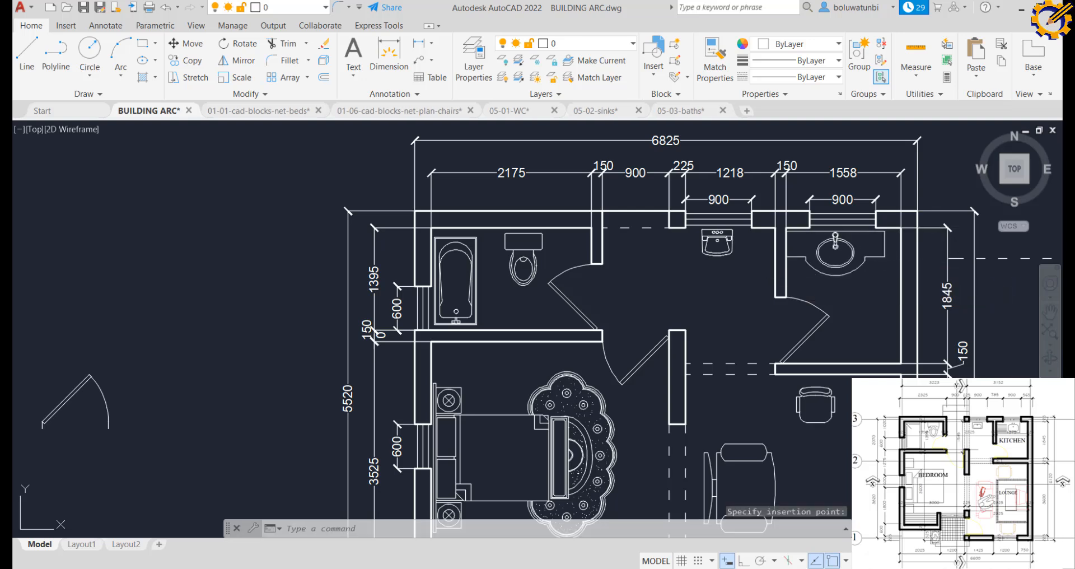
Shift the kitchen sink slightly right by its insertion grip, leaving a small gap to the partition, and save the drawing
click(851, 249)
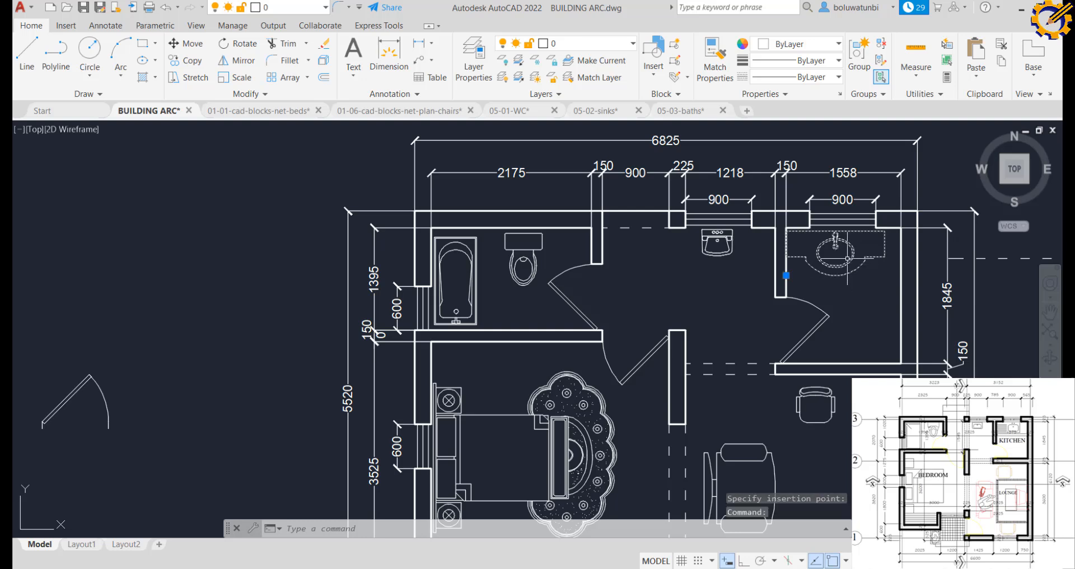
click(785, 276)
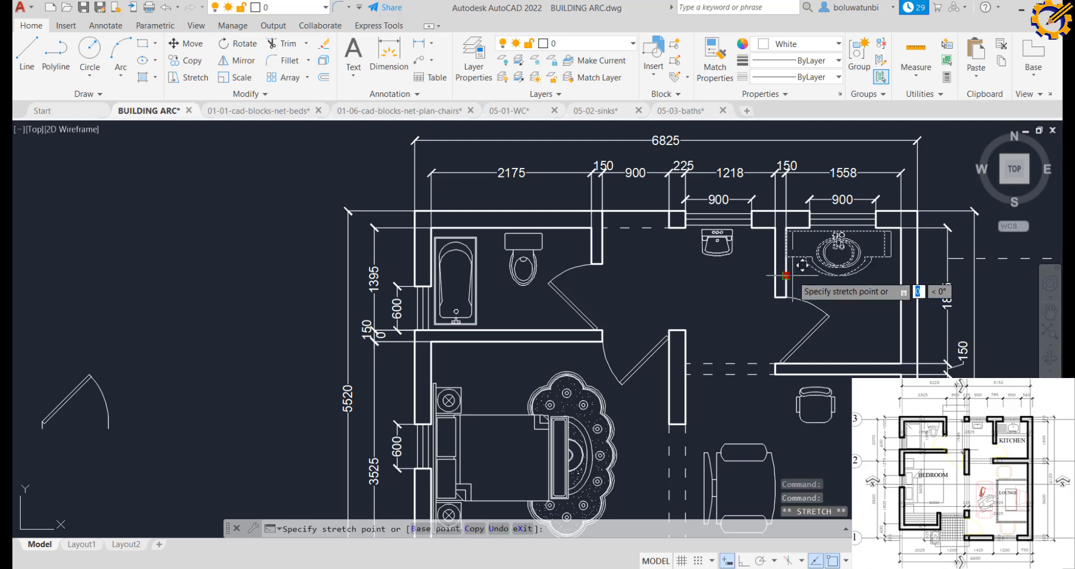
click(793, 275)
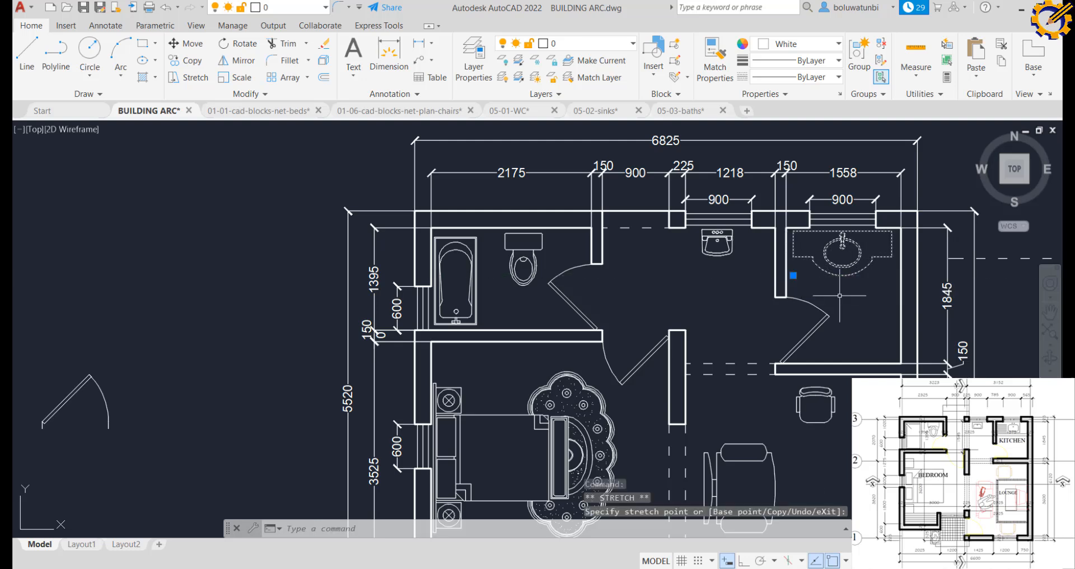
key(Escape)
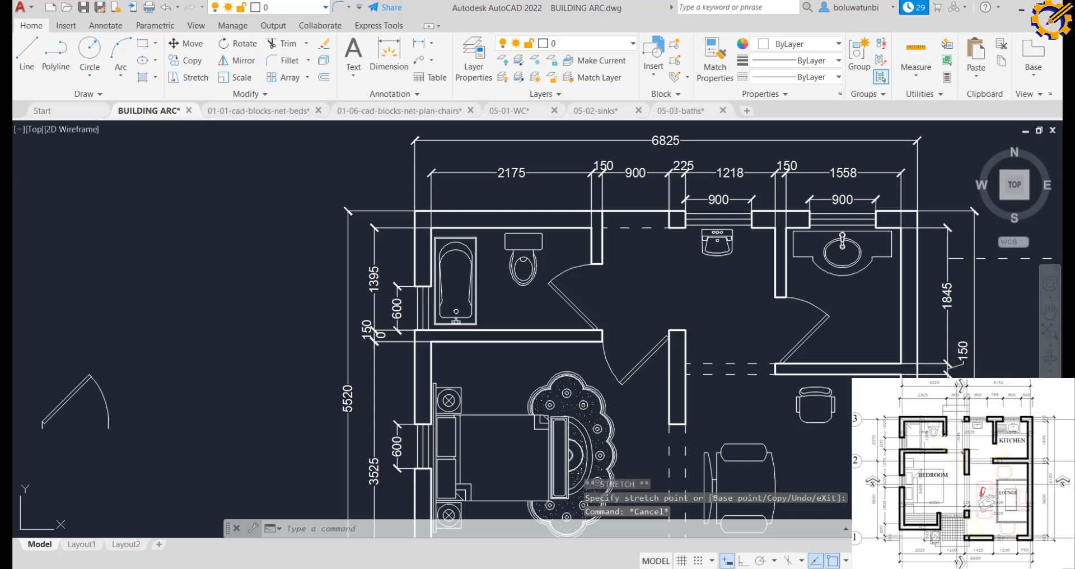
key(ctrl+s)
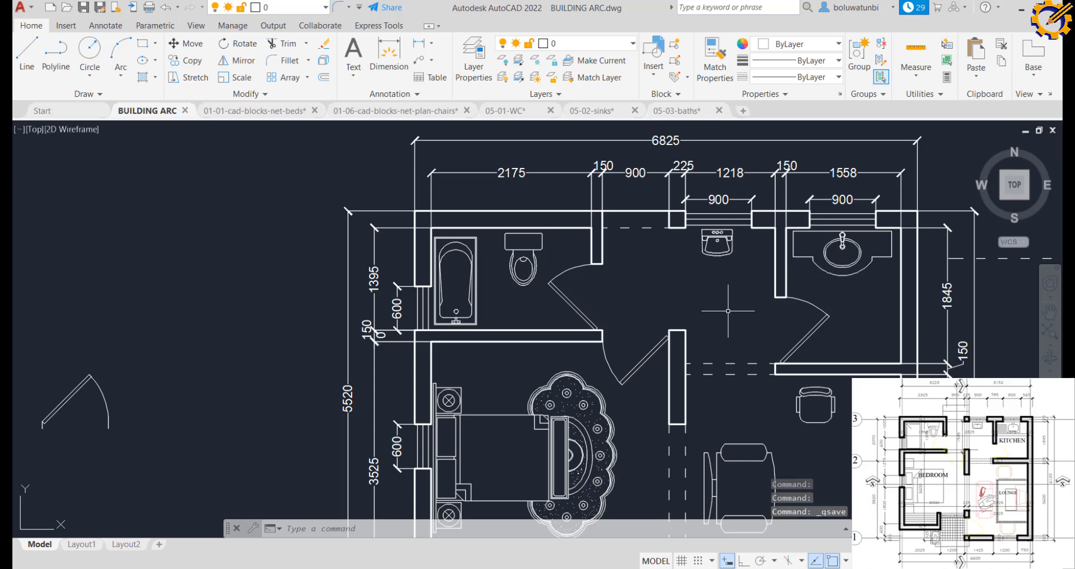
scroll(727, 312, down, 2)
middle_drag(727, 312, 649, 268)
middle_click(692, 275)
middle_click(691, 274)
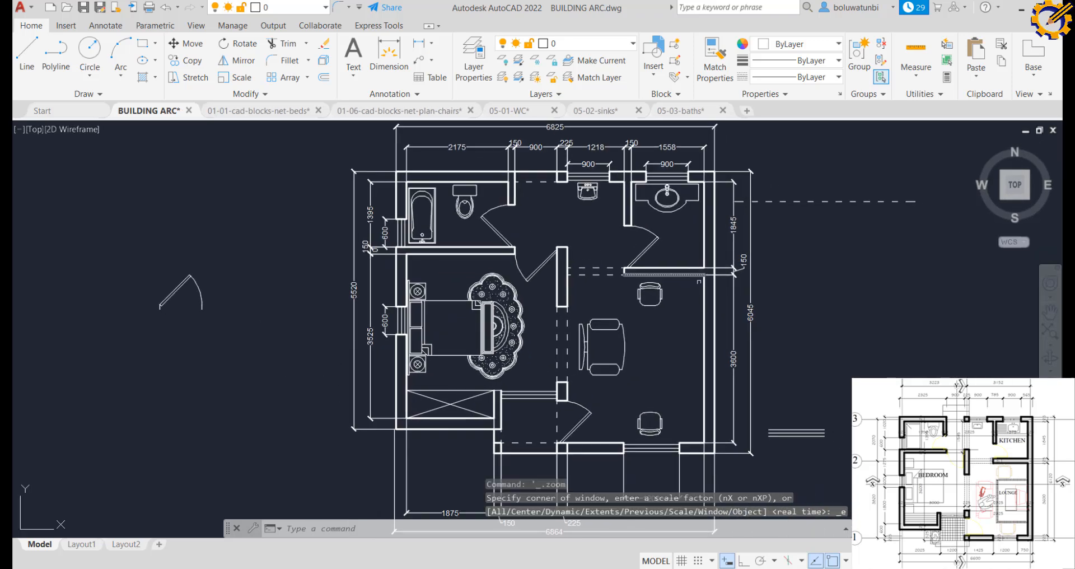
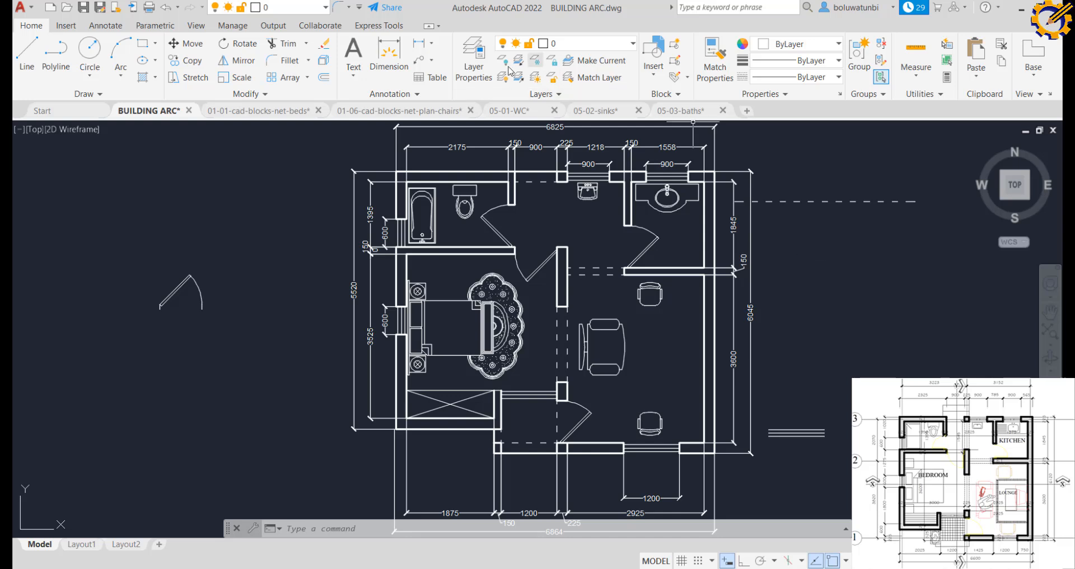
click(472, 70)
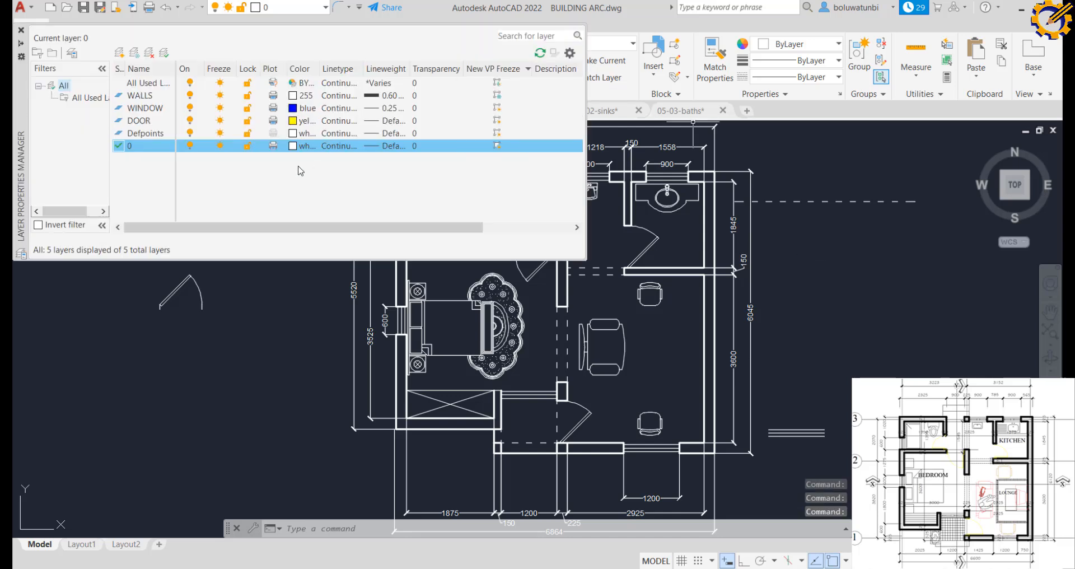
right_click(146, 175)
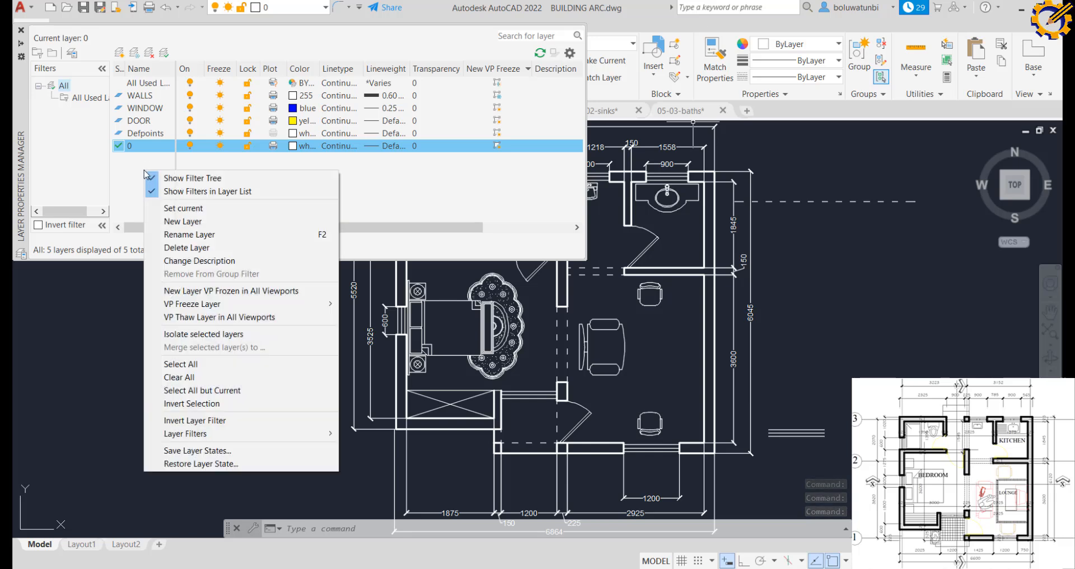
click(177, 221)
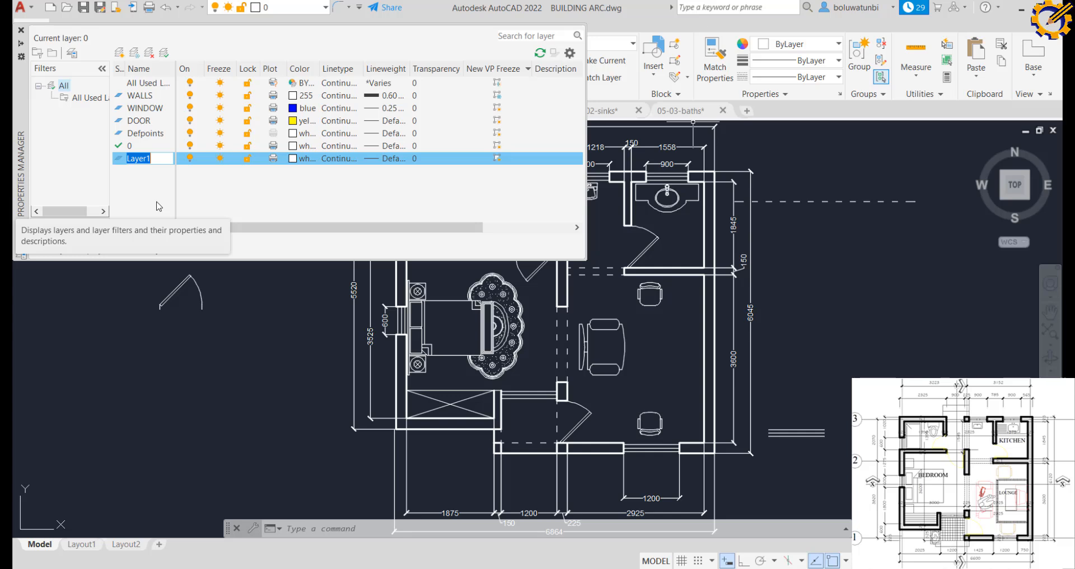
key(Return)
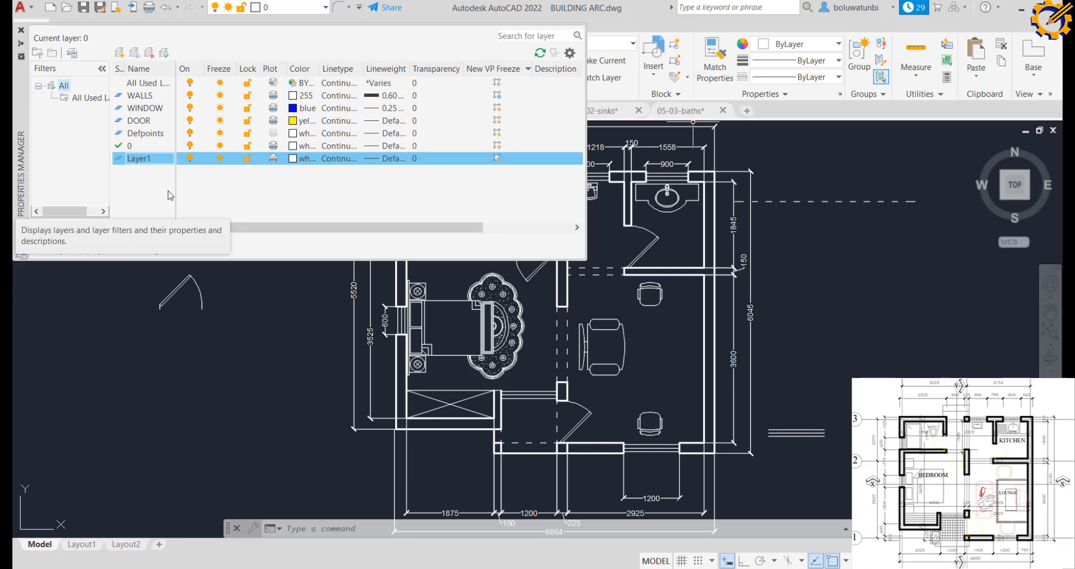
key(Delete)
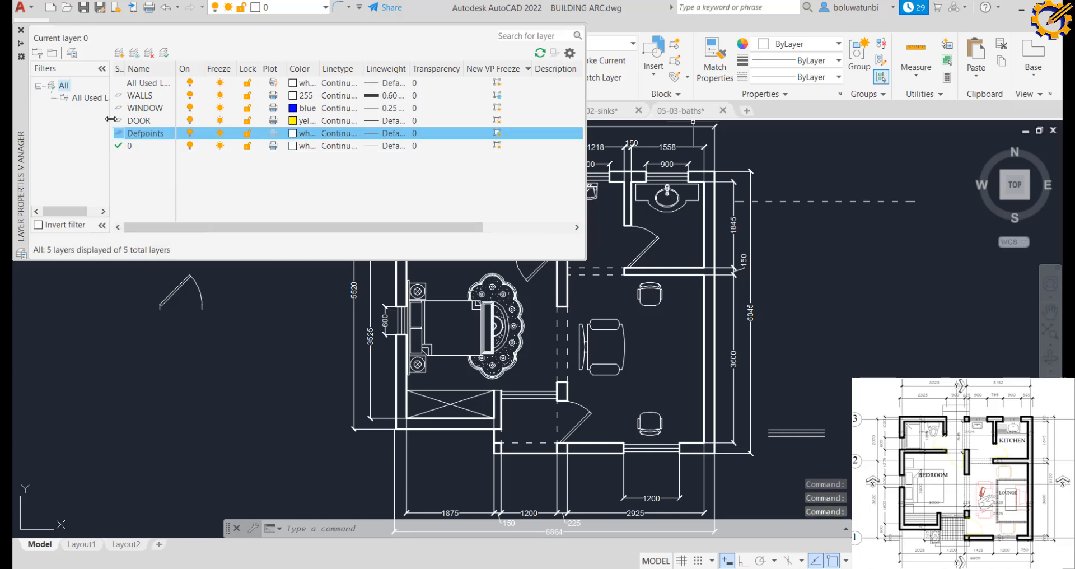
Select the lines of the right exterior wall, the kitchen-lounge partition and the short wall beside the bedroom door for the WALLS layer
click(143, 96)
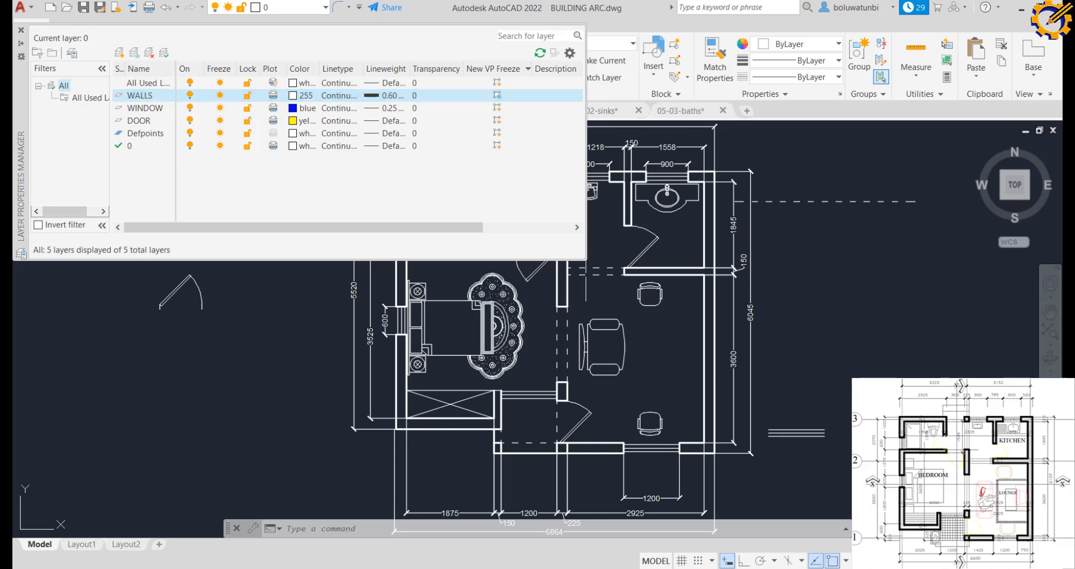
click(716, 304)
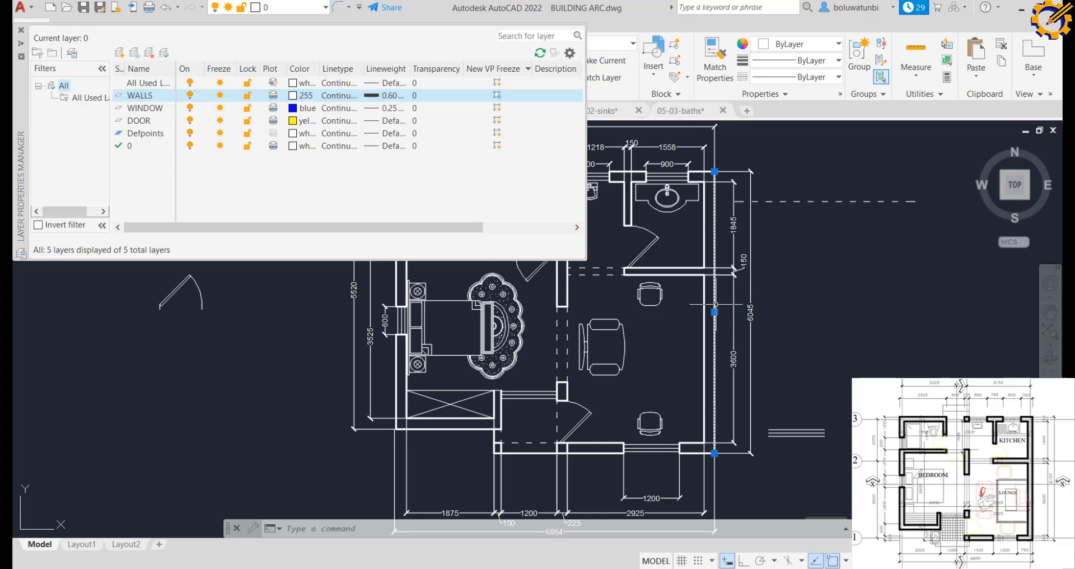
click(704, 307)
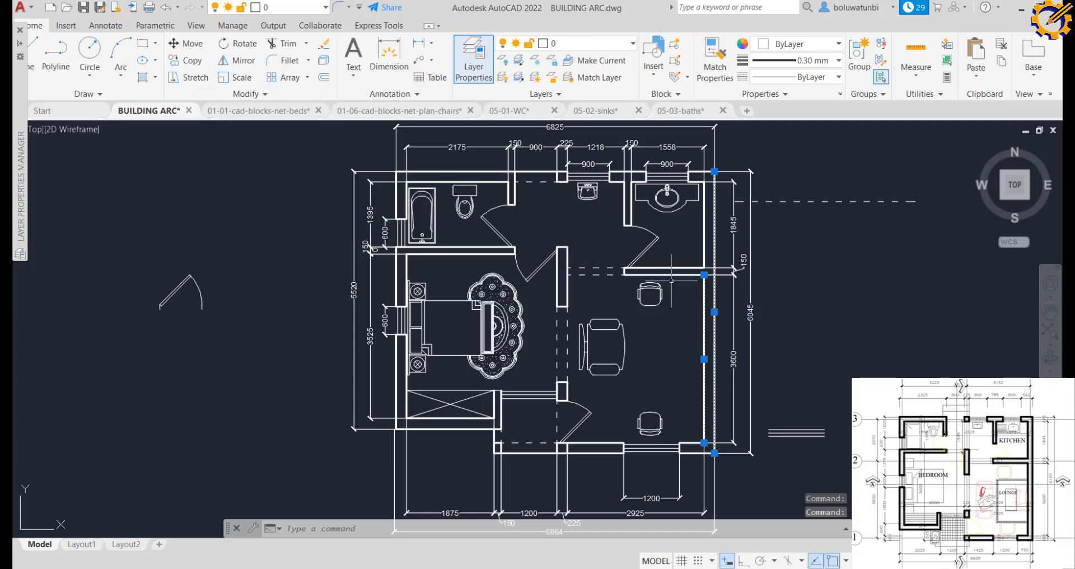
click(684, 259)
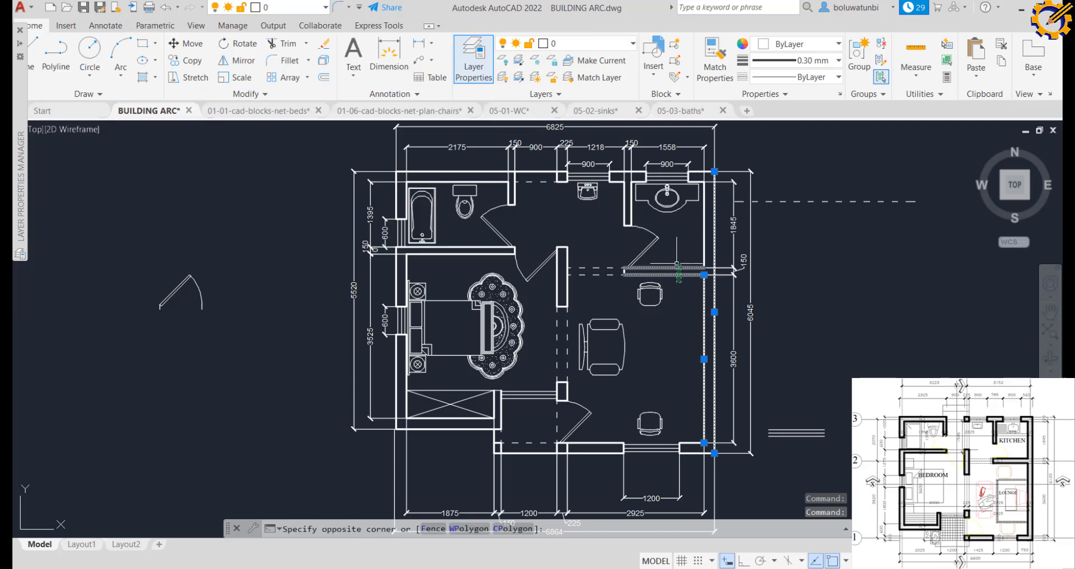
click(677, 275)
scroll(678, 274, up, 3)
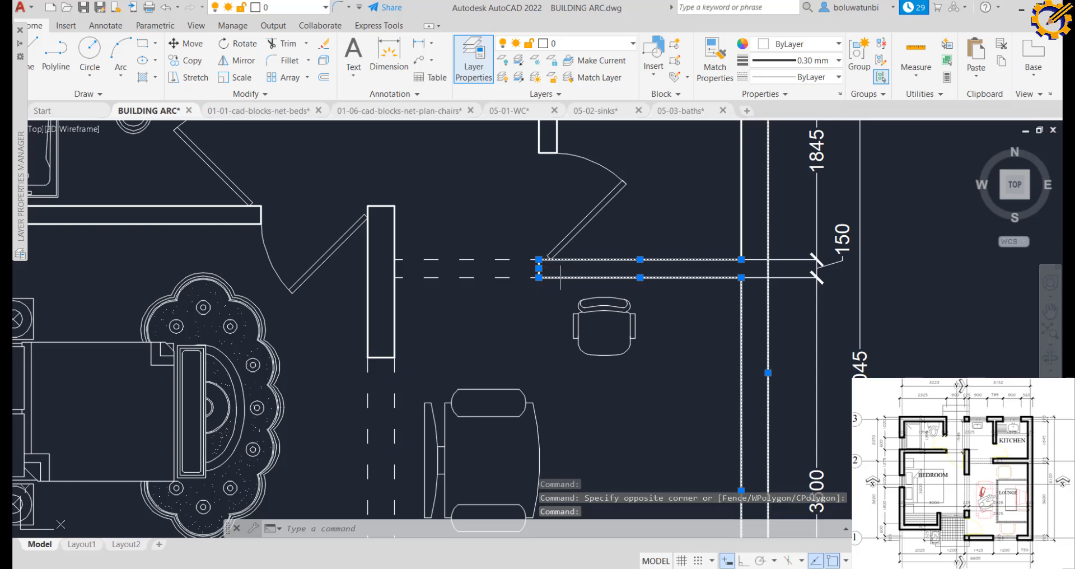
click(422, 238)
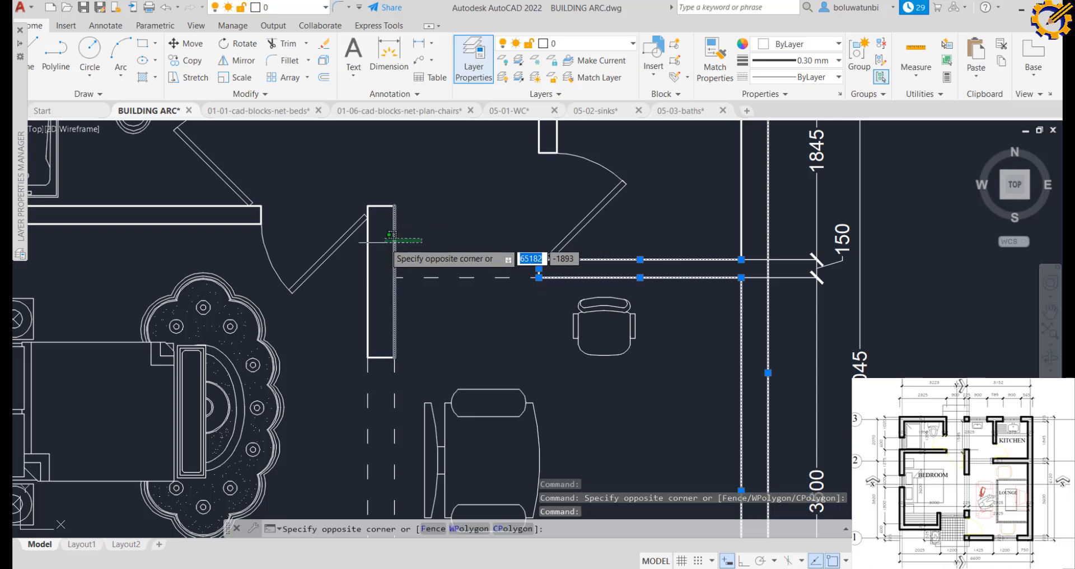
click(339, 268)
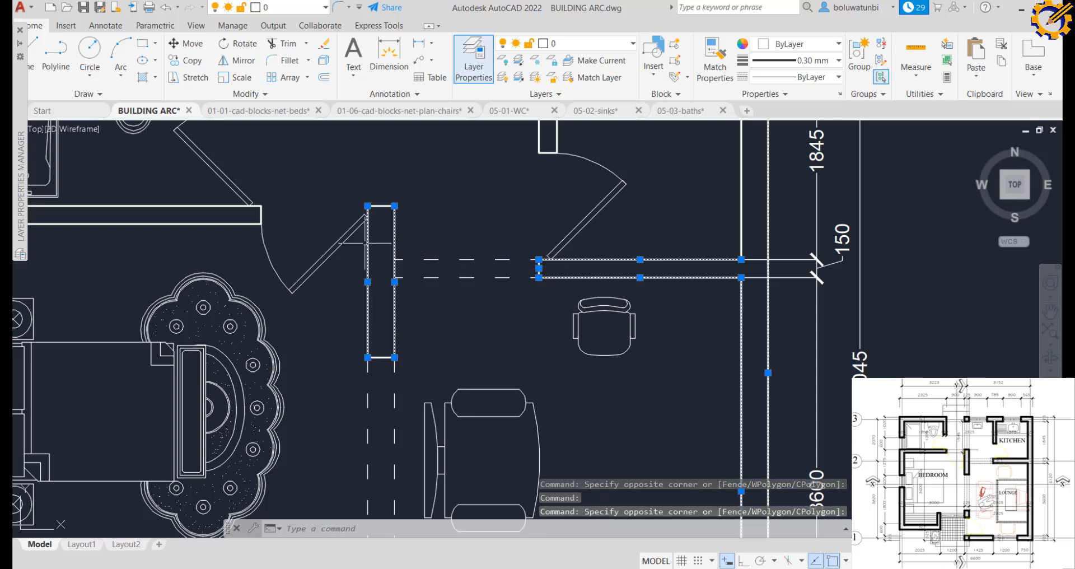
click(381, 206)
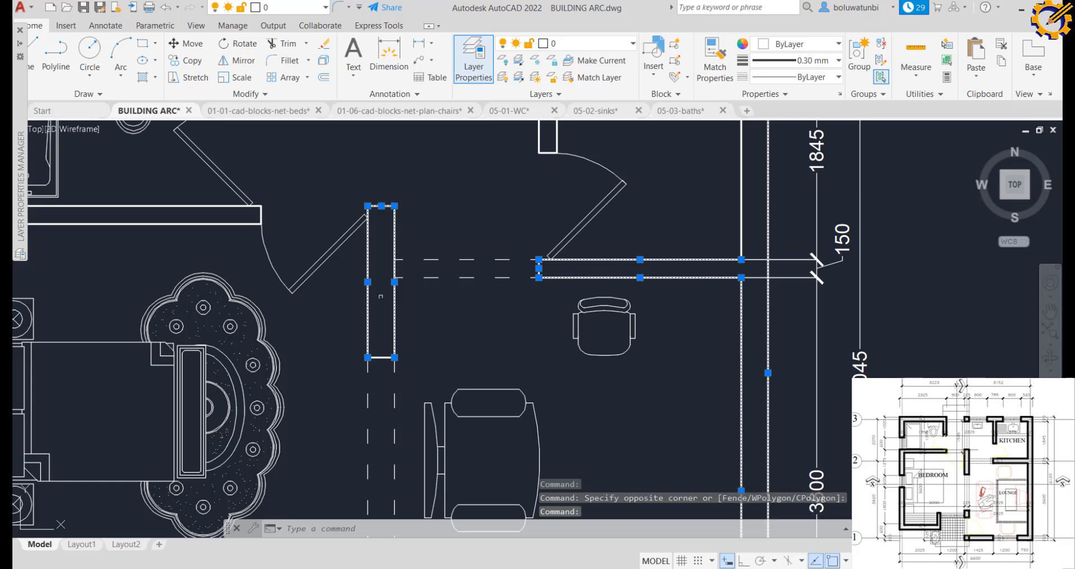
click(378, 356)
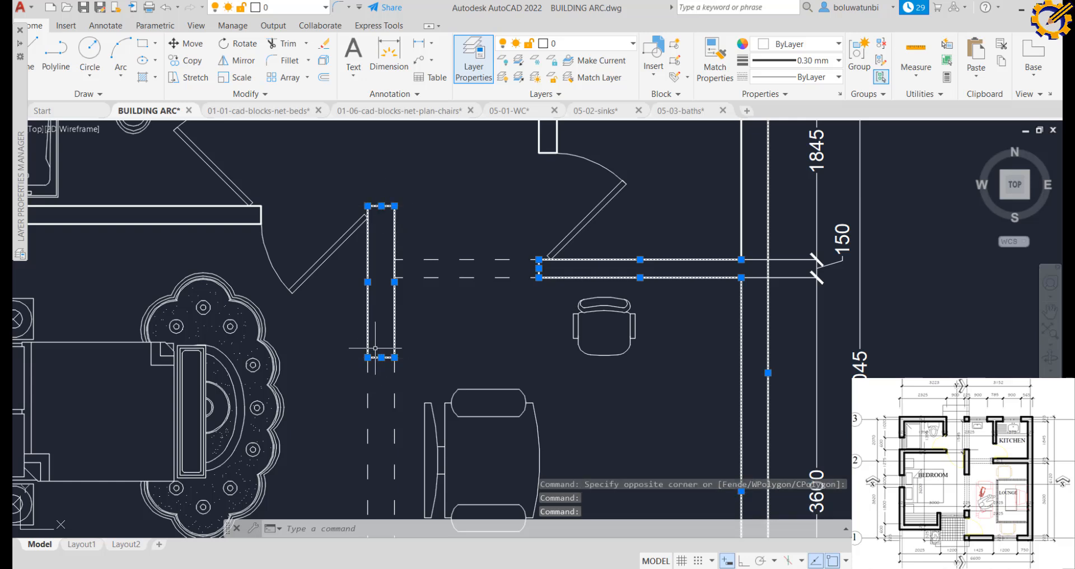
Add the kitchen's right inner wall line and both lines of the partition beside the kitchen door to the selection
scroll(636, 308, down, 2)
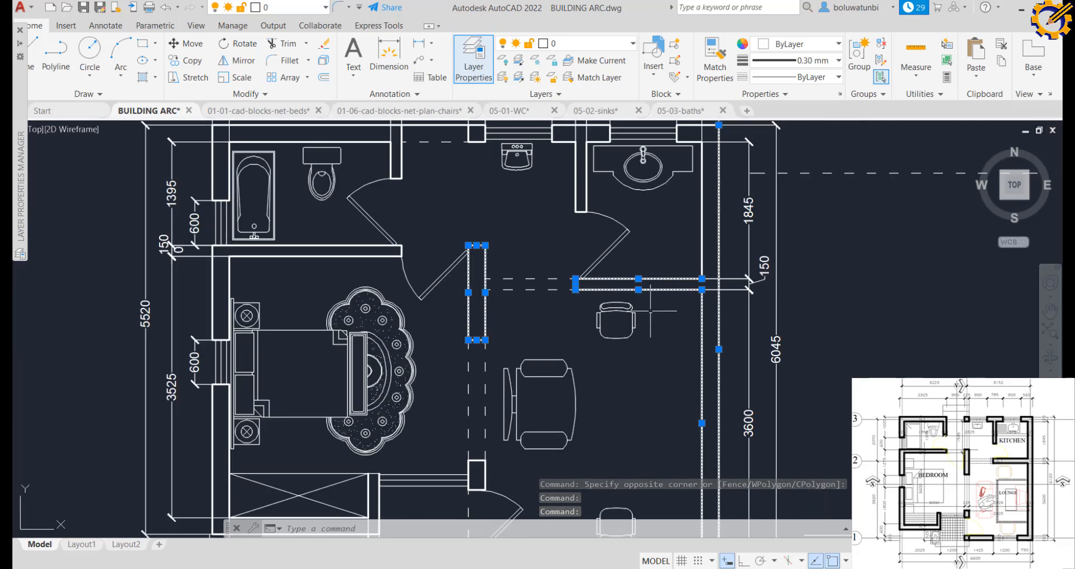
click(704, 237)
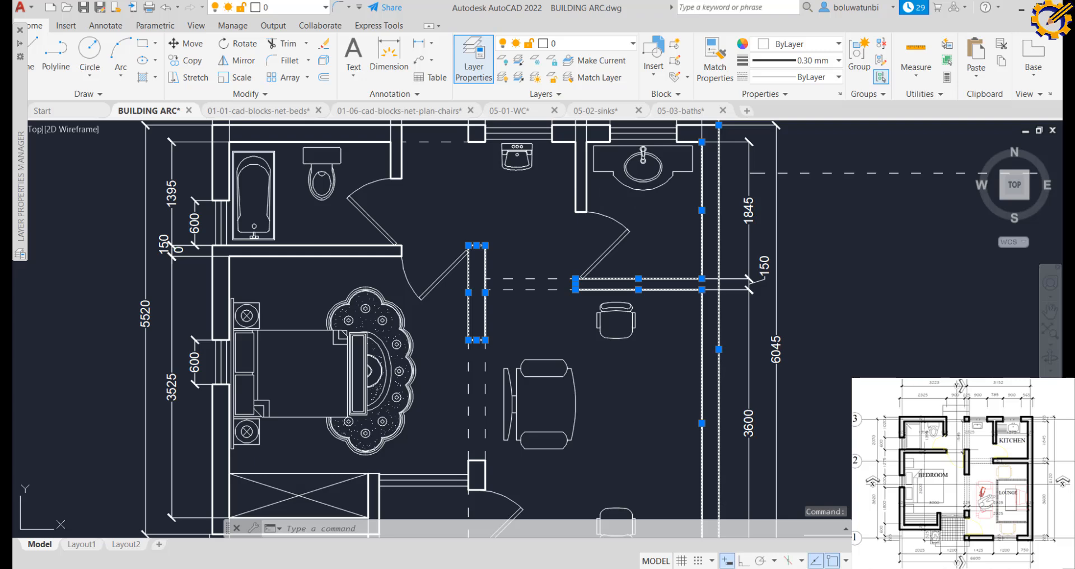
click(598, 196)
click(570, 196)
Add the upper exterior wall segments between the two 900 windows and beyond the kitchen window, including their window-end lines, to the selection
middle_drag(633, 202, 633, 272)
scroll(605, 213, up, 2)
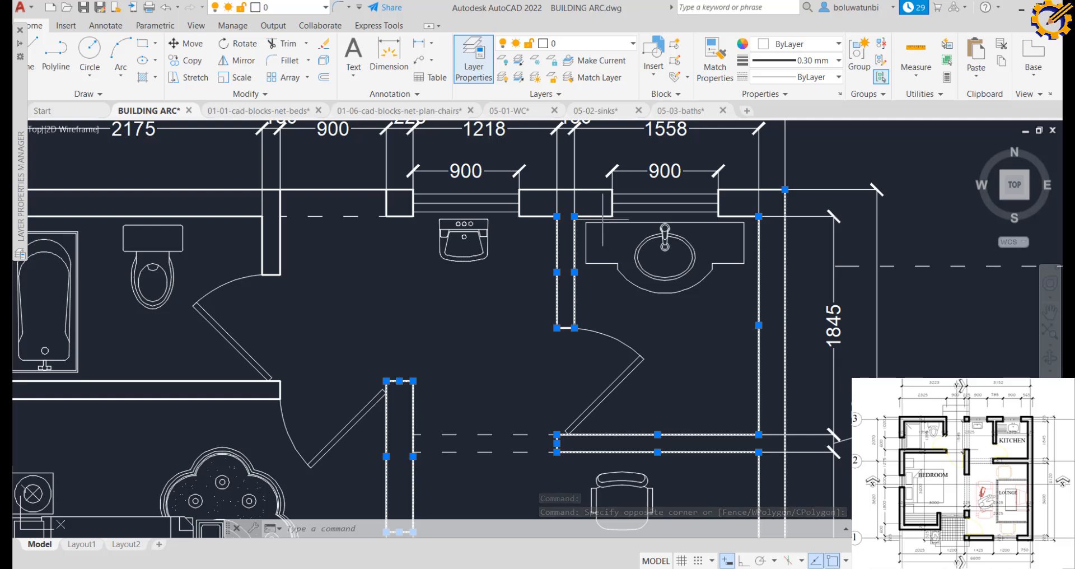
click(603, 220)
click(584, 185)
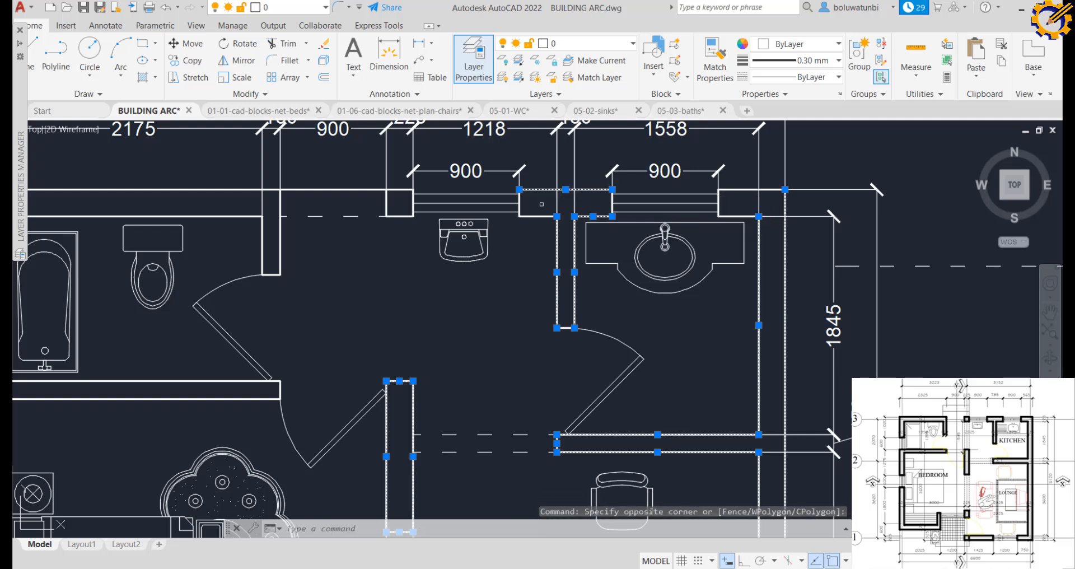
click(539, 227)
click(523, 205)
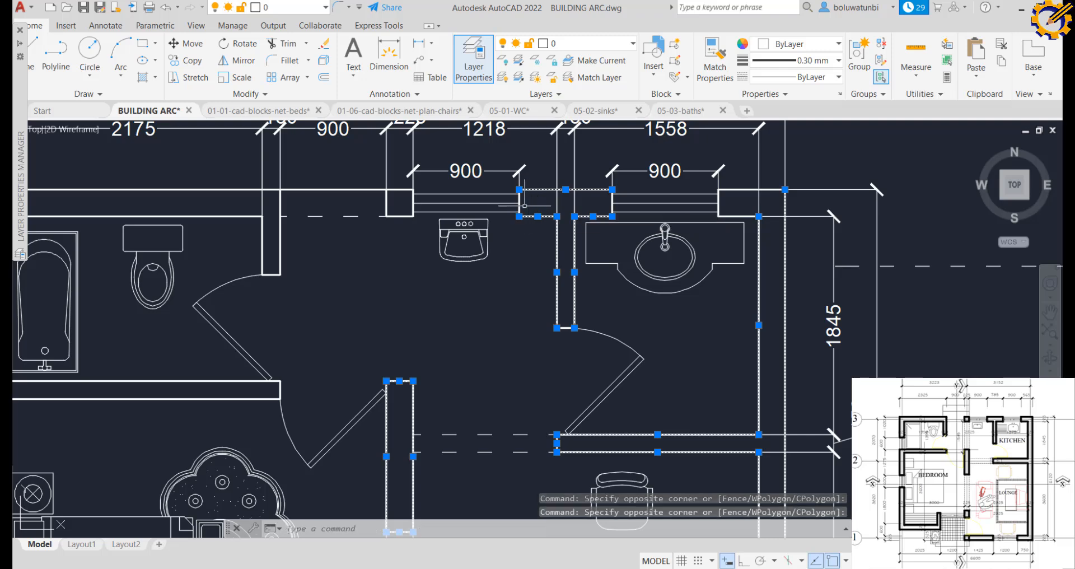
click(759, 189)
click(732, 178)
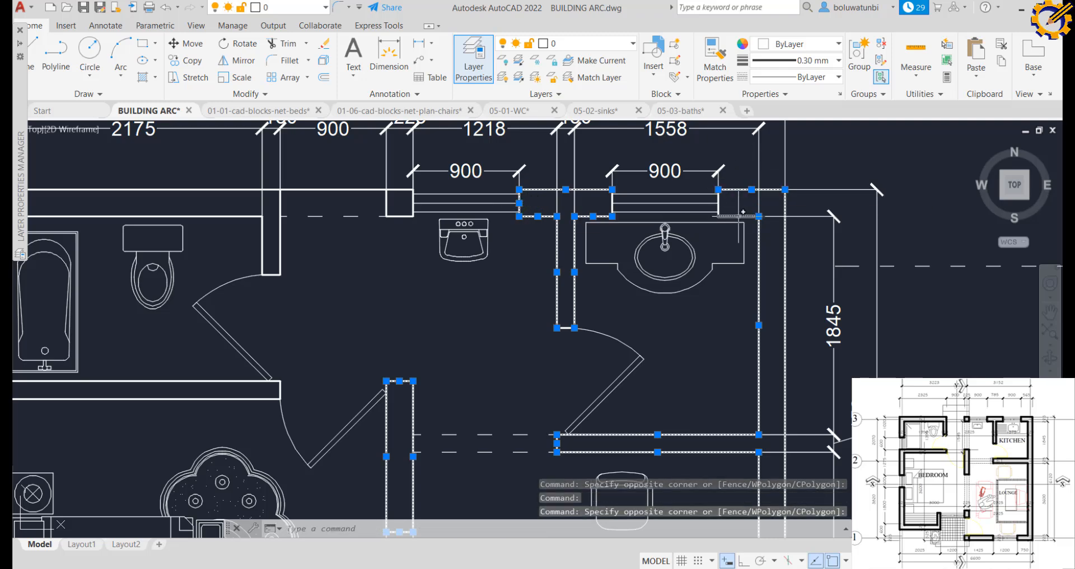
click(720, 206)
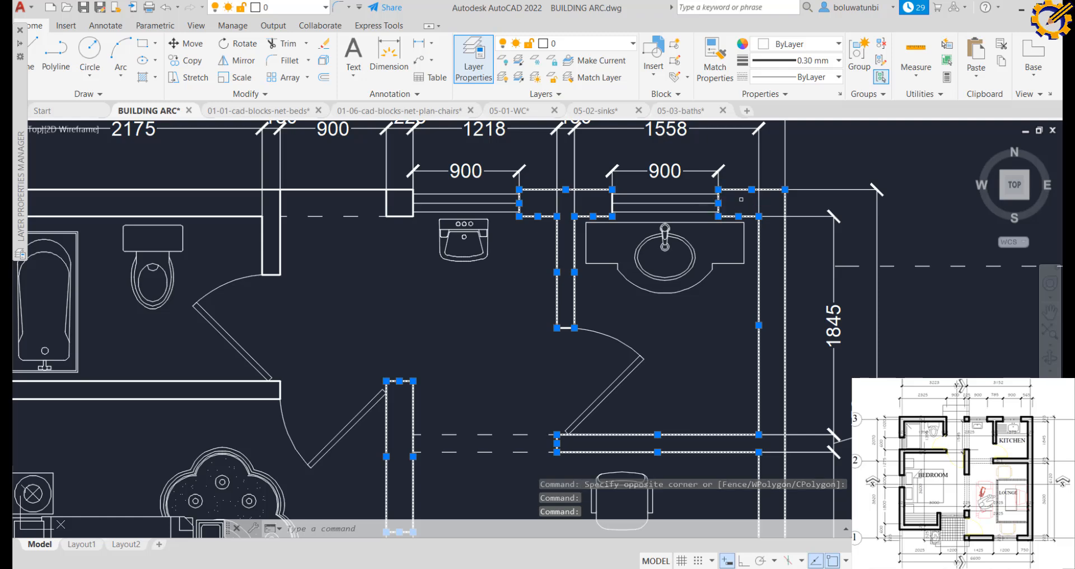
Add the bathroom's upper wall lines and the short partition above its door to the selection
scroll(735, 217, down, 2)
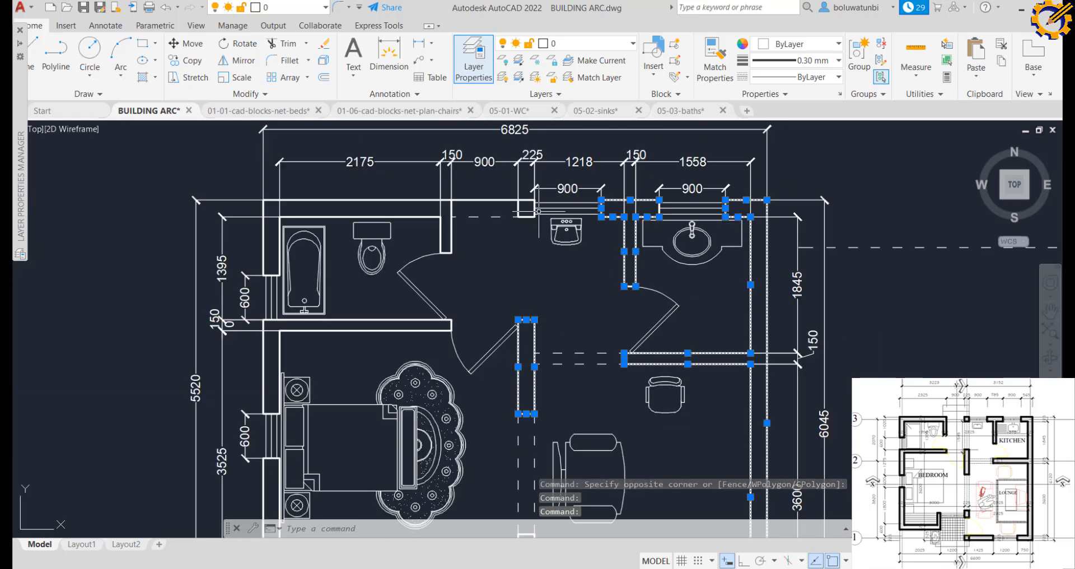
click(337, 223)
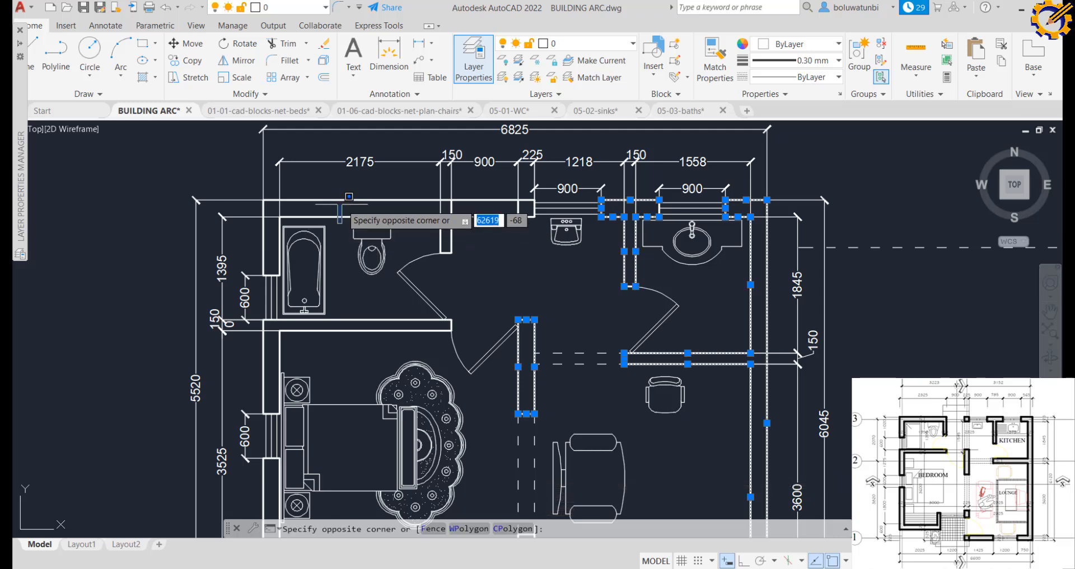
click(323, 193)
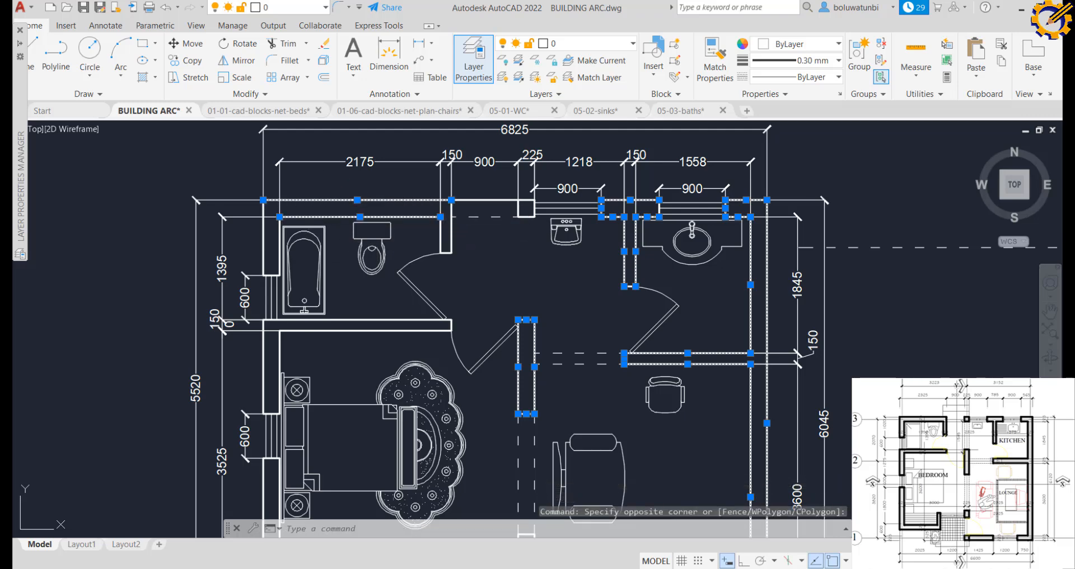
click(471, 239)
click(434, 229)
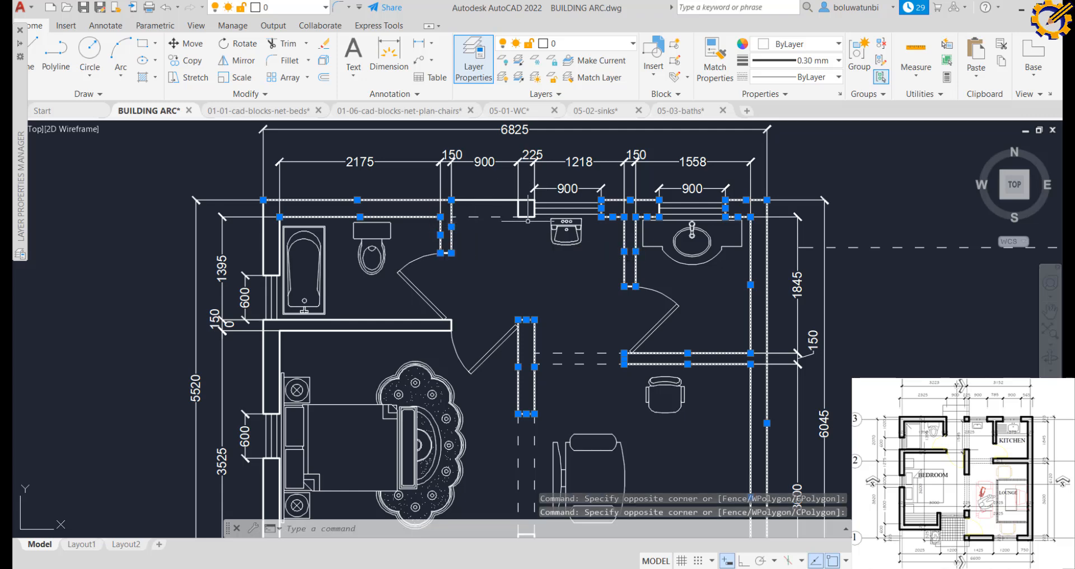
Add the 225 pier lines beside the washbasin window and the outer line across the adjacent 900 opening to the selection
click(530, 220)
click(526, 211)
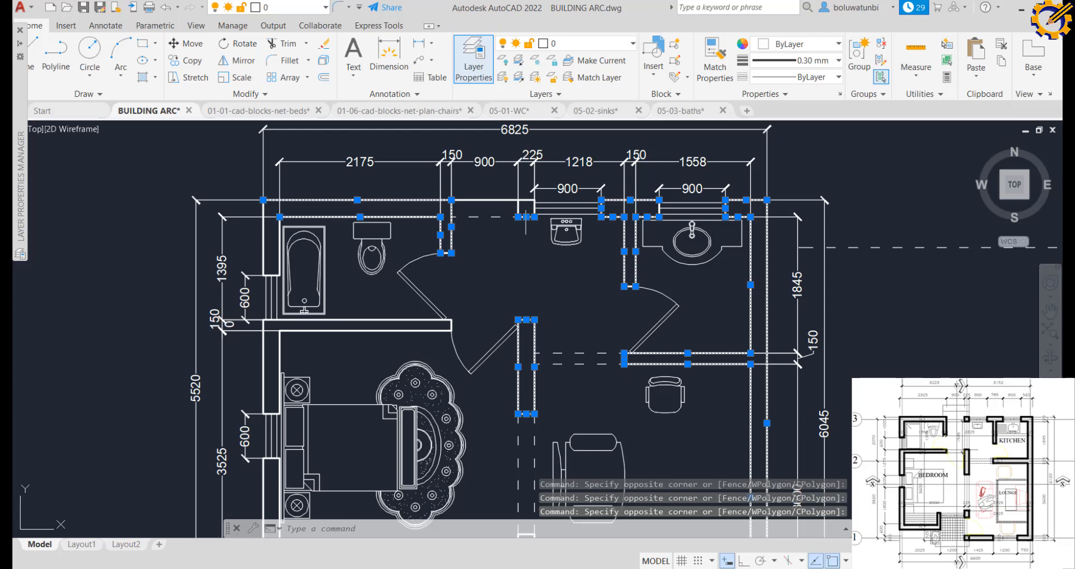
click(525, 208)
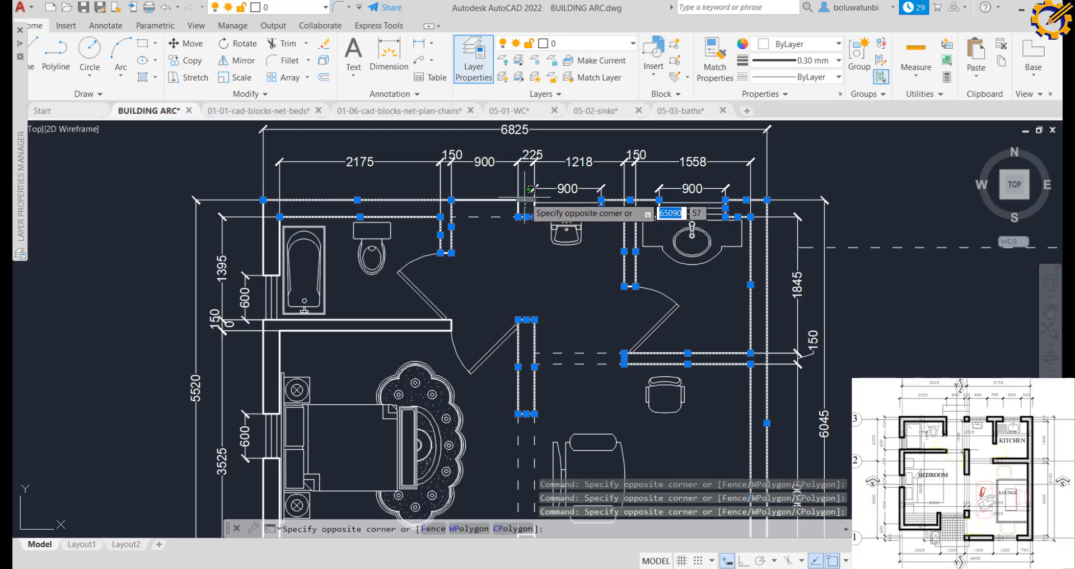
click(531, 188)
click(507, 205)
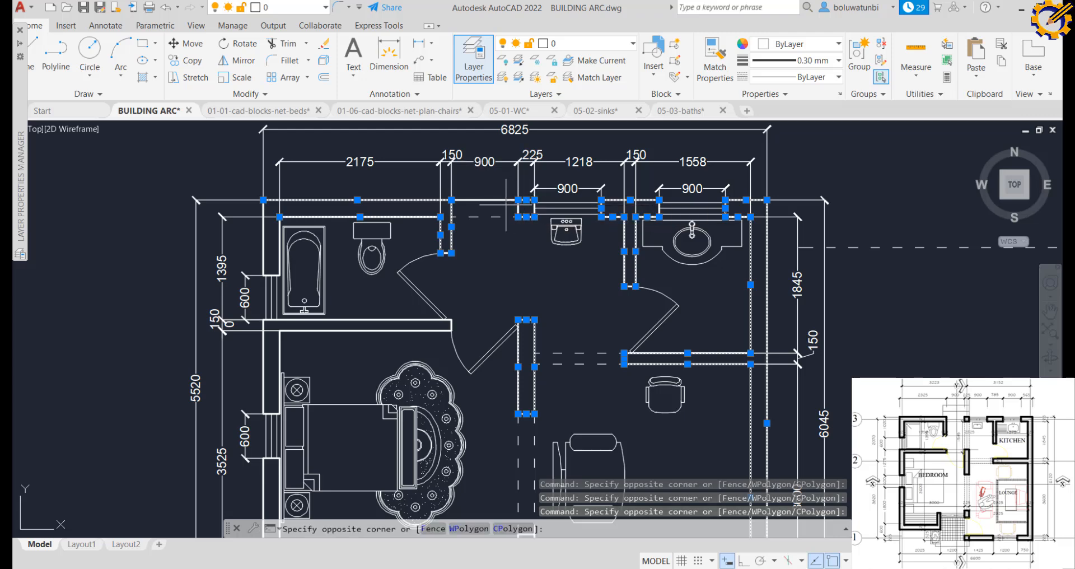
click(499, 197)
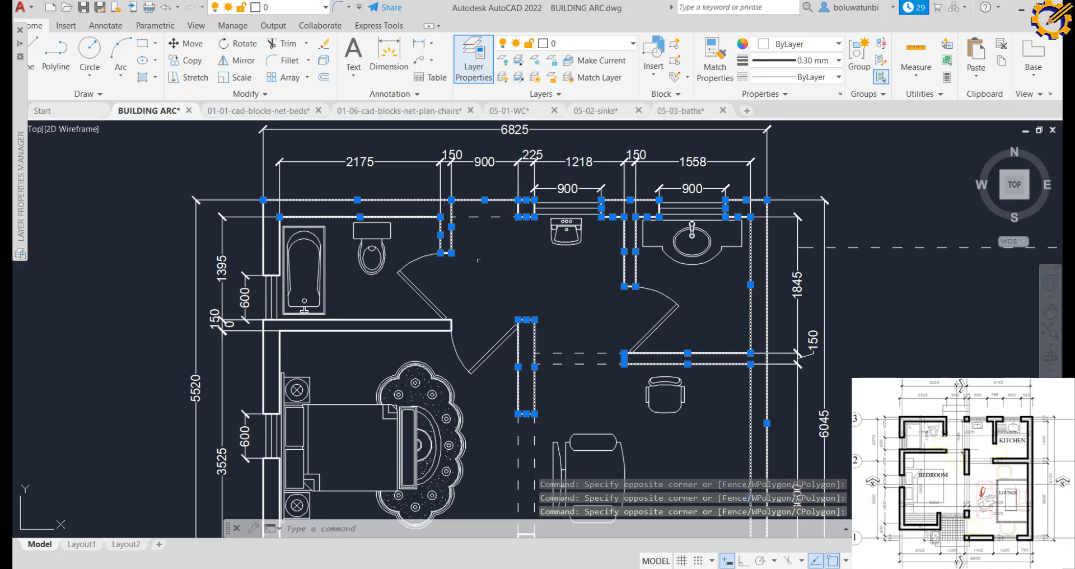
Add the wall between bathroom and bedroom and the bedroom's outer wall above its window to the selection
click(417, 344)
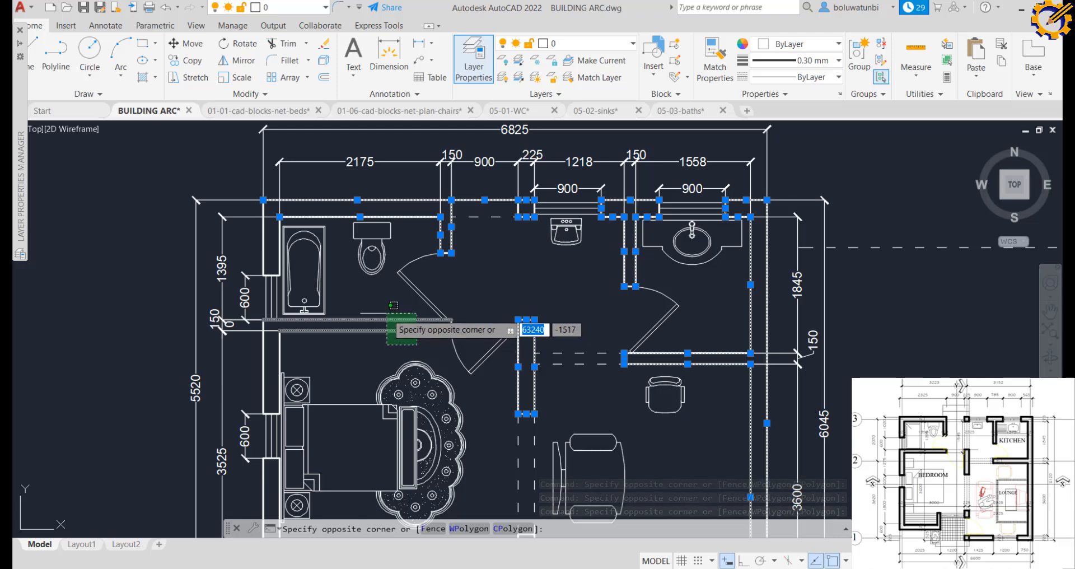
click(394, 305)
click(300, 358)
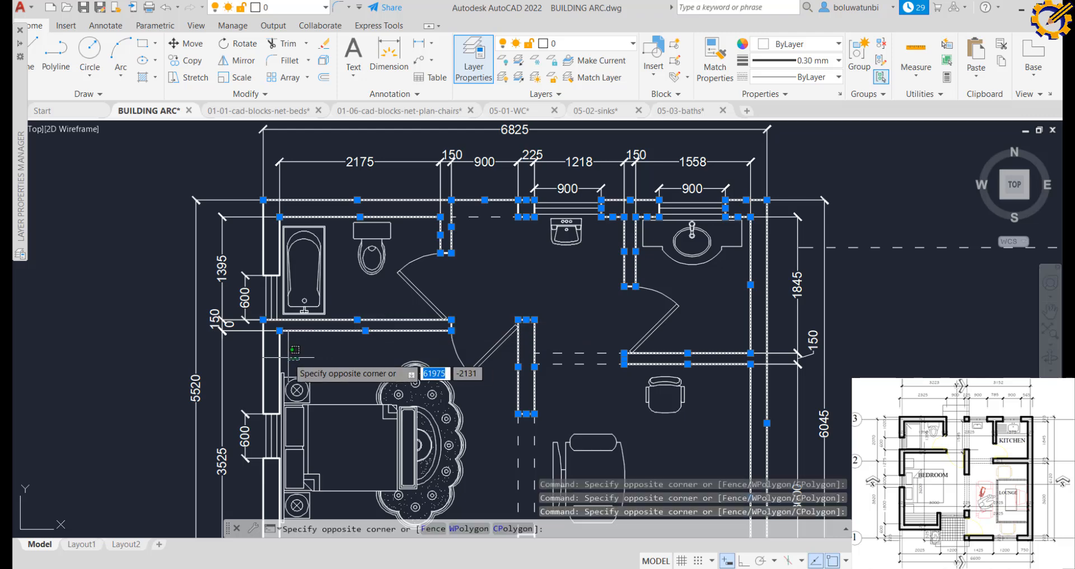
click(256, 353)
Add the bathroom's outer side wall above the 600 window, including its end line, to the selection
middle_drag(364, 353, 411, 374)
scroll(319, 277, down, 3)
scroll(320, 277, up, 6)
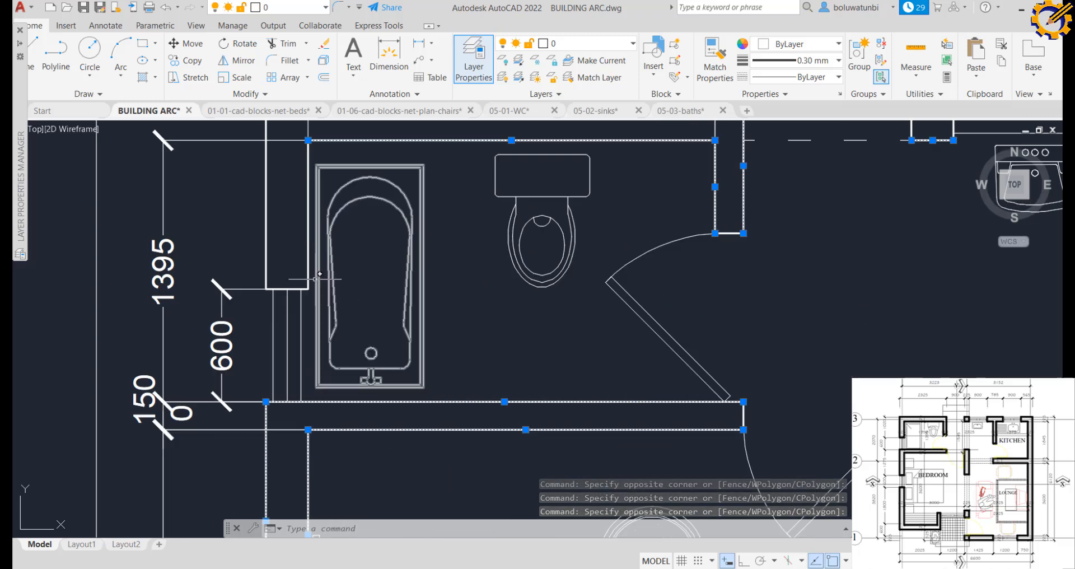
click(314, 280)
click(256, 245)
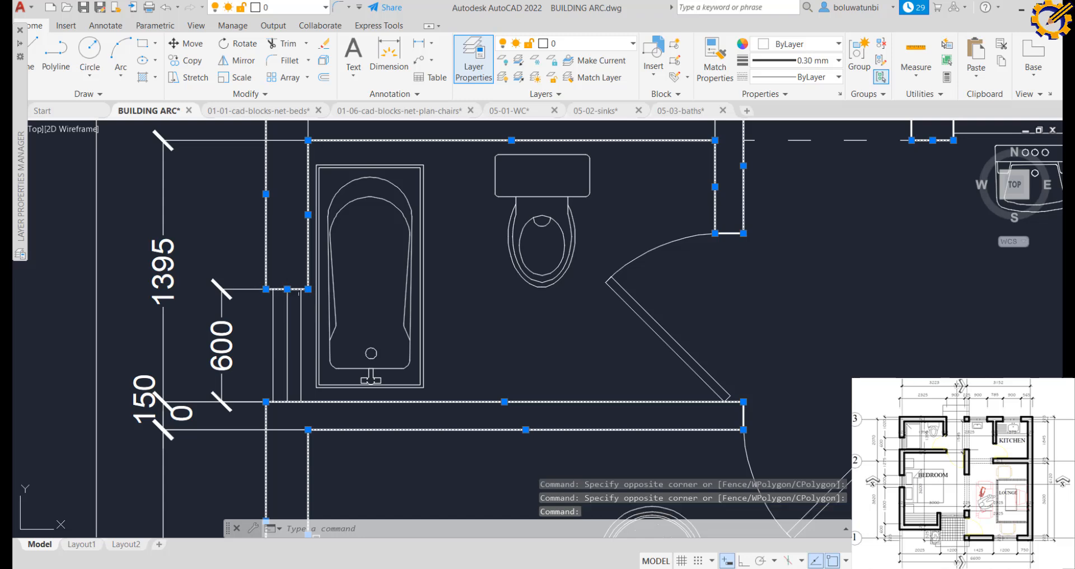
Add the bedroom's outer side wall below the 600 window, including its end line, to the selection
scroll(329, 297, down, 4)
mouse_move(383, 365)
middle_down()
mouse_move(373, 259)
mouse_move(384, 234)
mouse_move(387, 316)
mouse_move(390, 303)
middle_up()
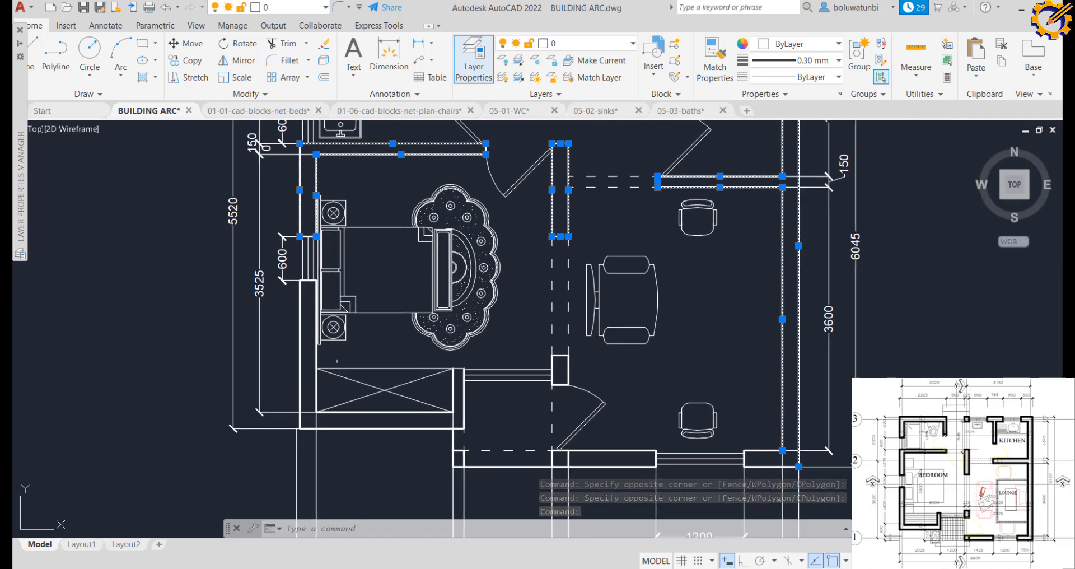
click(339, 361)
click(284, 357)
scroll(306, 279, up, 4)
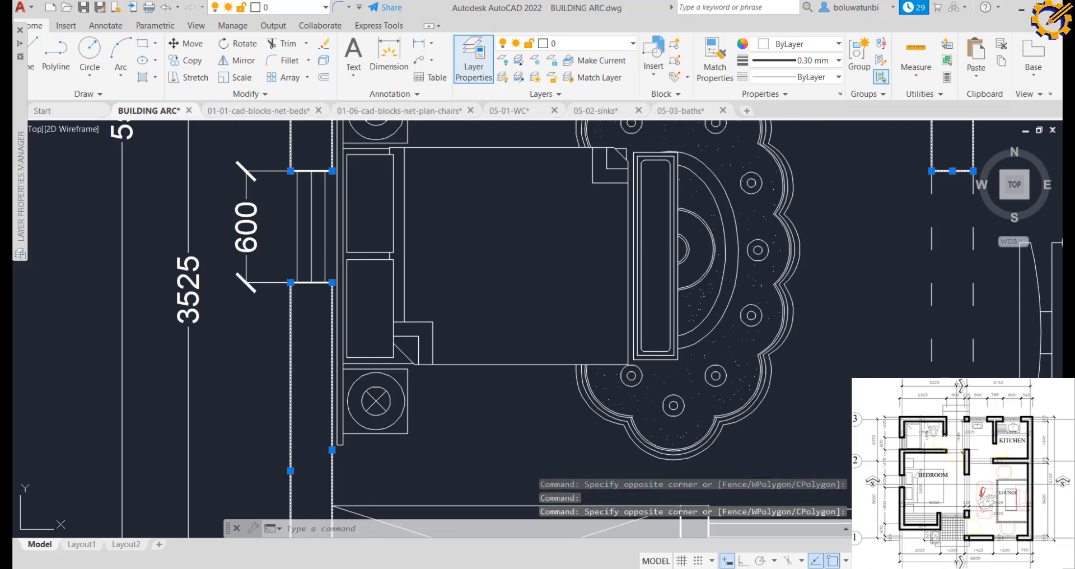
click(308, 284)
Add the short wall at the wardrobe's end and the small pier above the entrance door to the selection
scroll(424, 355, down, 4)
middle_drag(445, 377, 433, 284)
scroll(481, 369, up, 2)
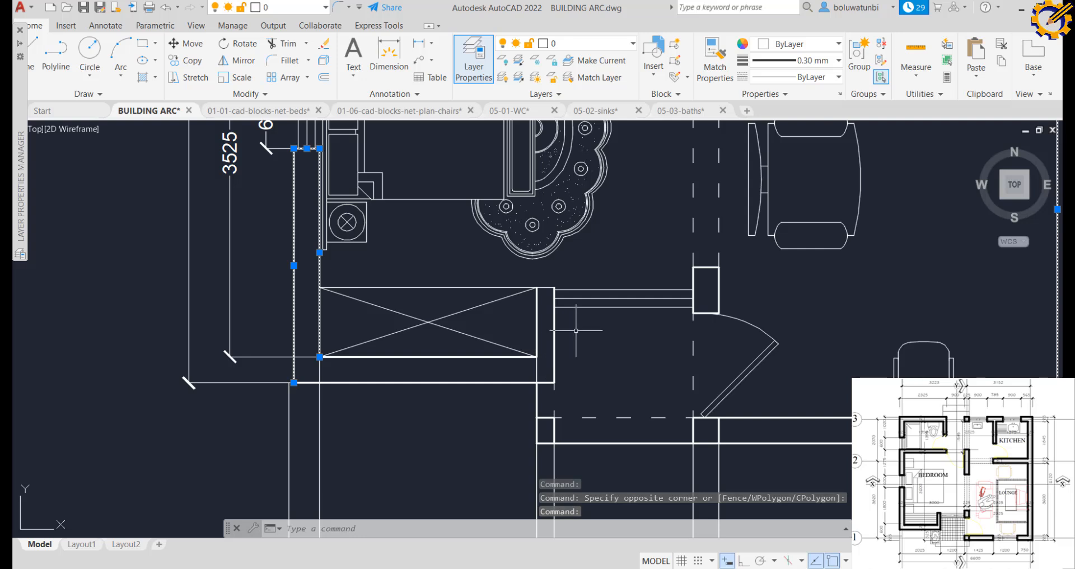
click(545, 317)
click(526, 321)
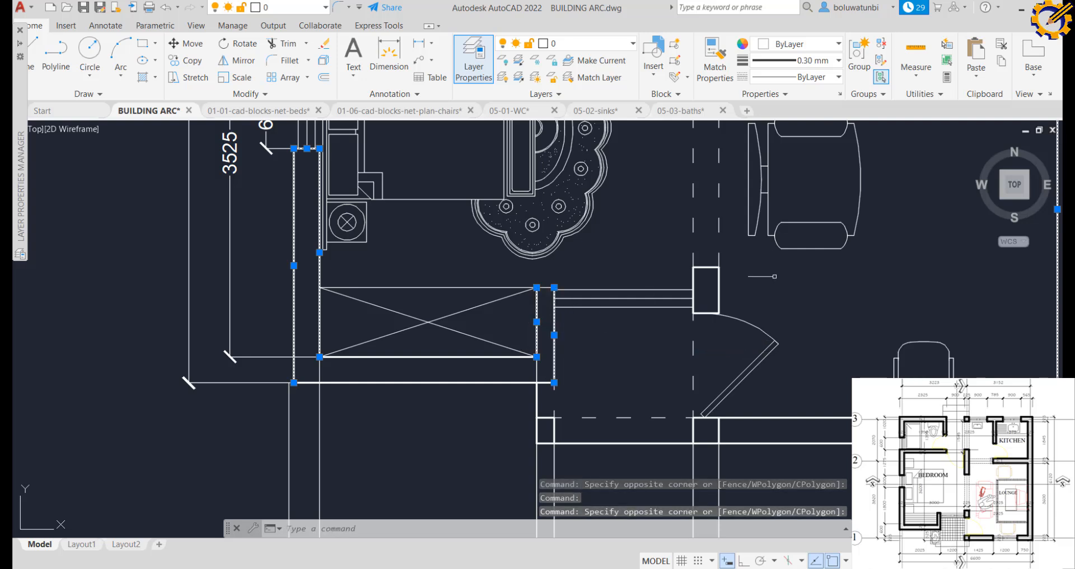
click(754, 286)
click(687, 276)
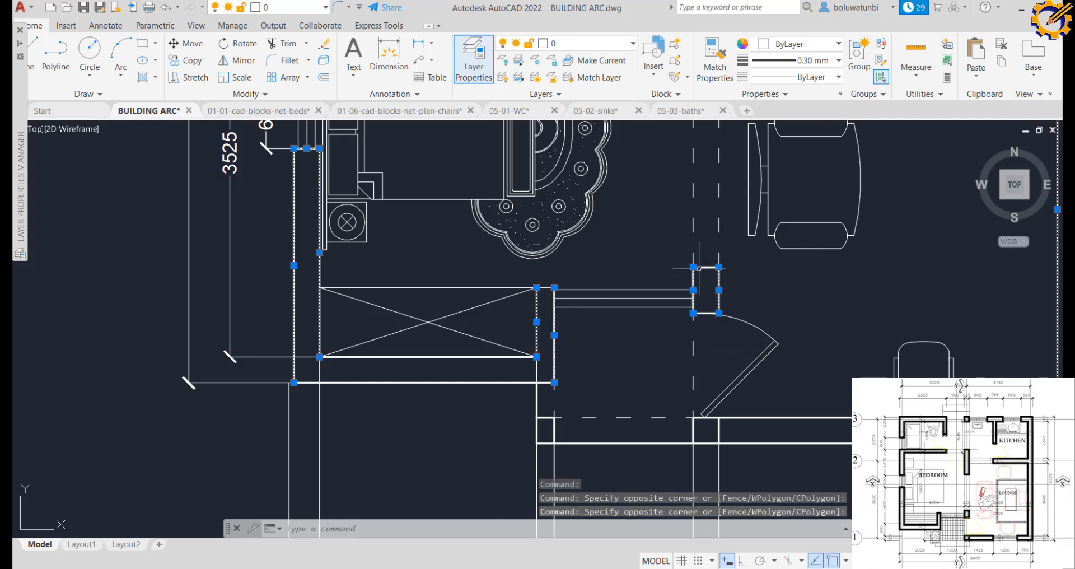
click(701, 311)
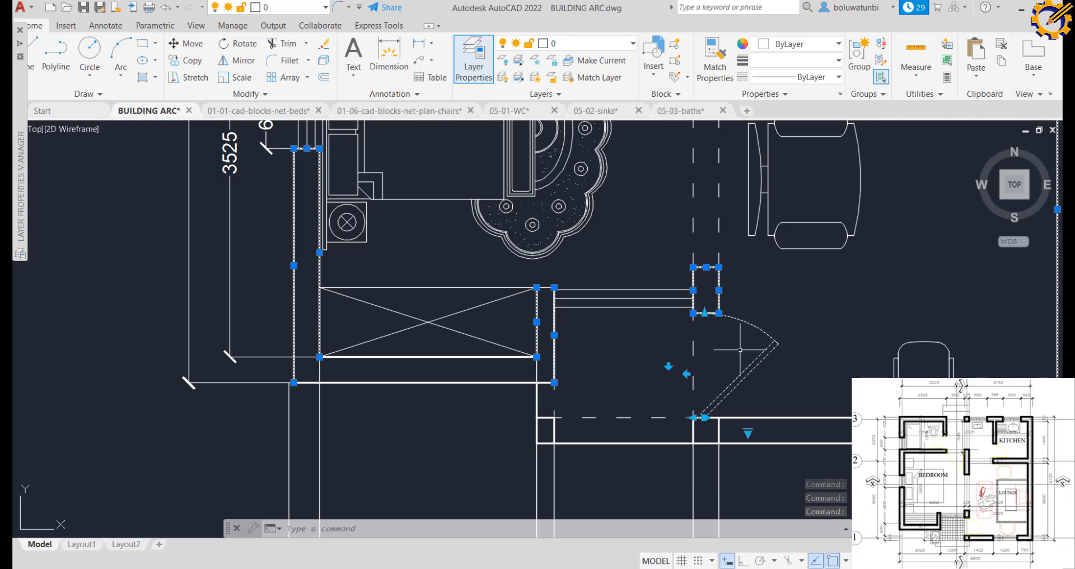
Add the front wall segment between the entrance door and the 1200 window, with its window-end line, to the selection
scroll(727, 344, down, 2)
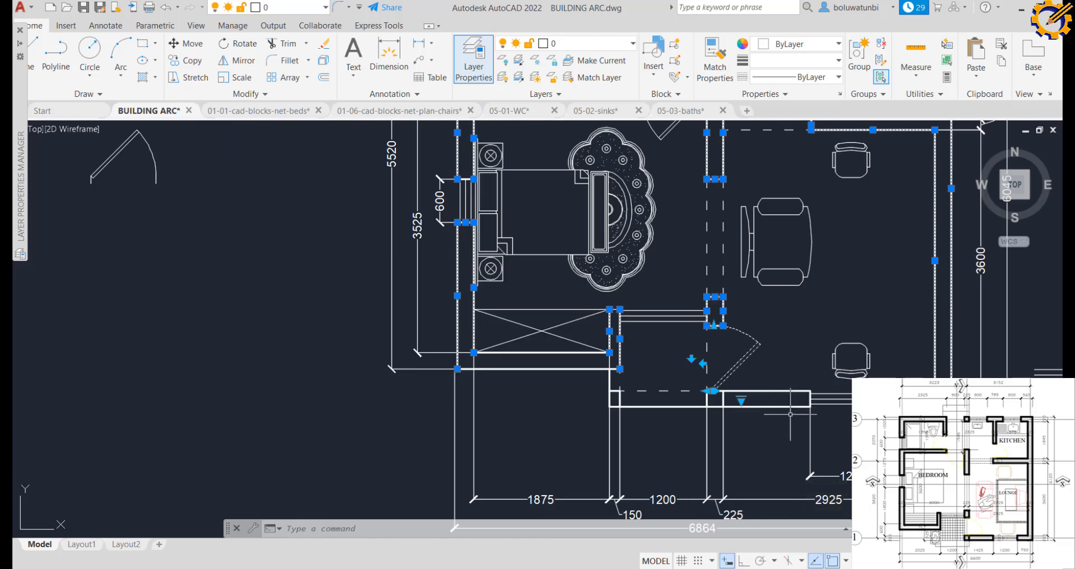
click(815, 415)
click(781, 387)
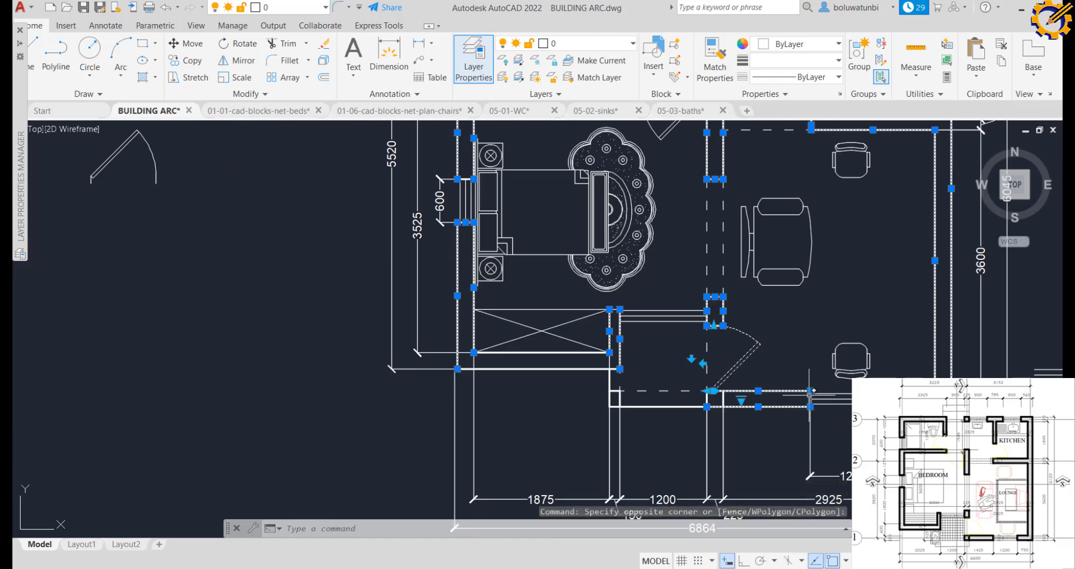
scroll(812, 394, up, 4)
click(805, 399)
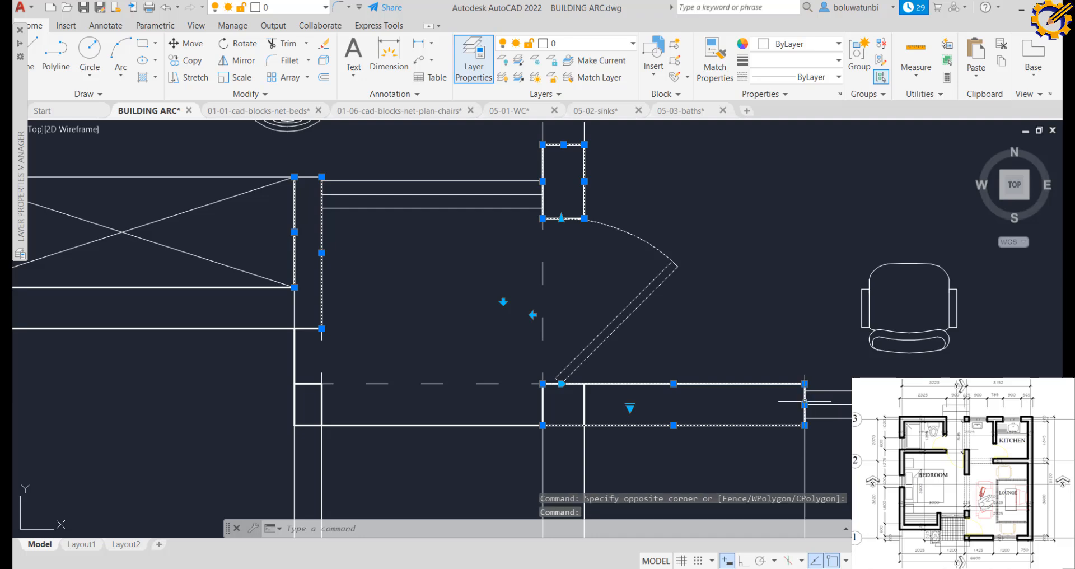
Add the front wall segment between the 1200 window and the lounge's outer corner to the selection
scroll(992, 394, down, 2)
middle_drag(992, 395, 796, 390)
click(863, 425)
click(823, 392)
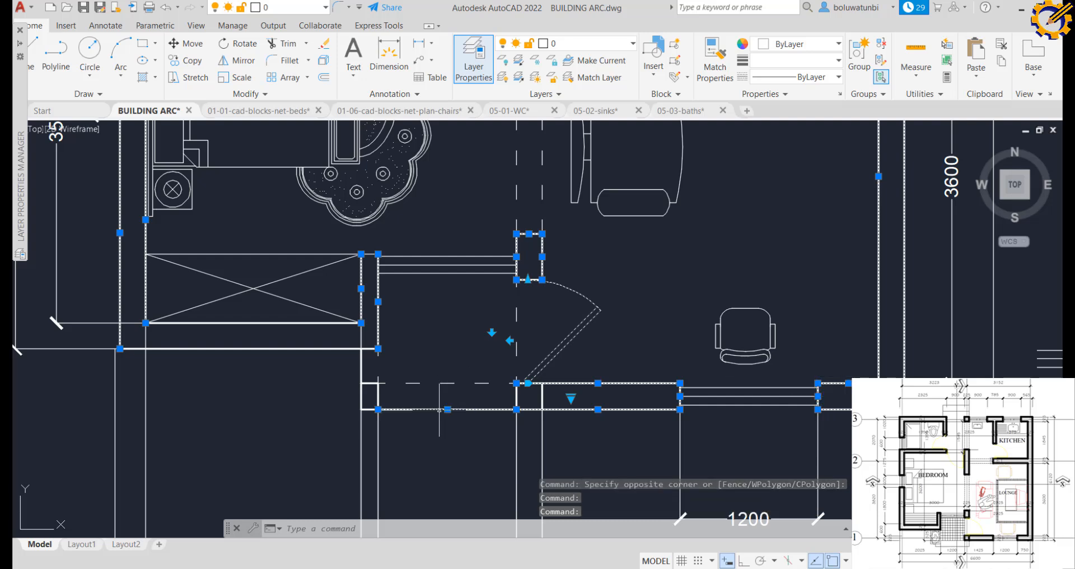
Add the lines of the small porch corner pier, including its upper edge, to the selection
click(390, 397)
click(361, 397)
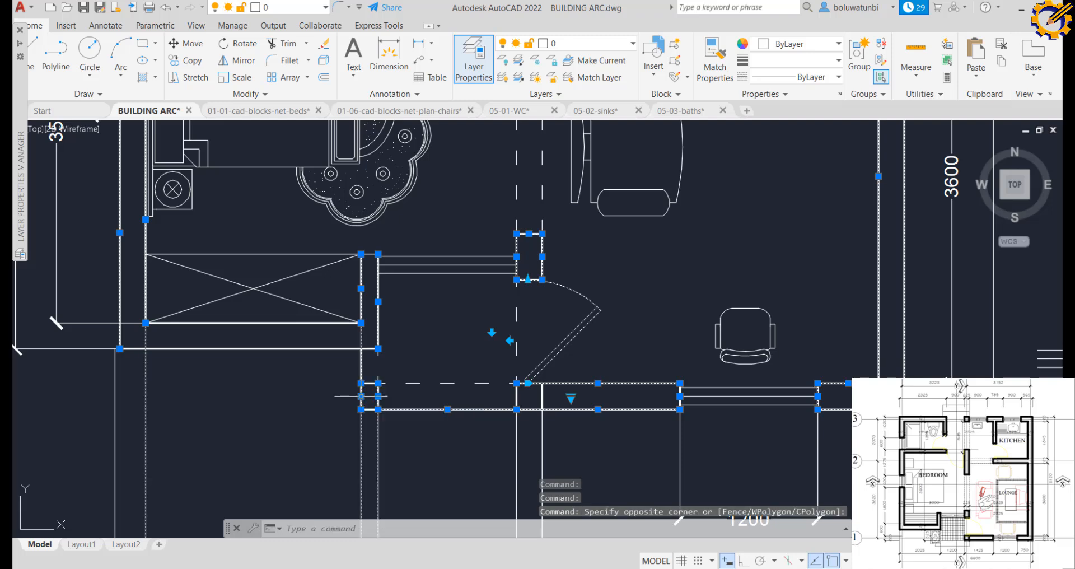
scroll(398, 394, down, 2)
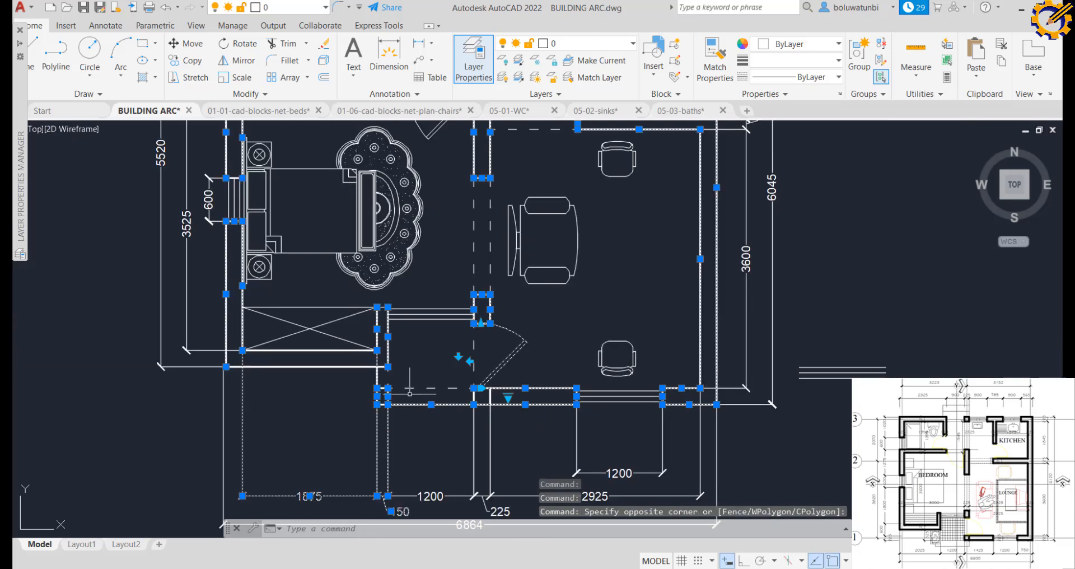
scroll(411, 394, up, 2)
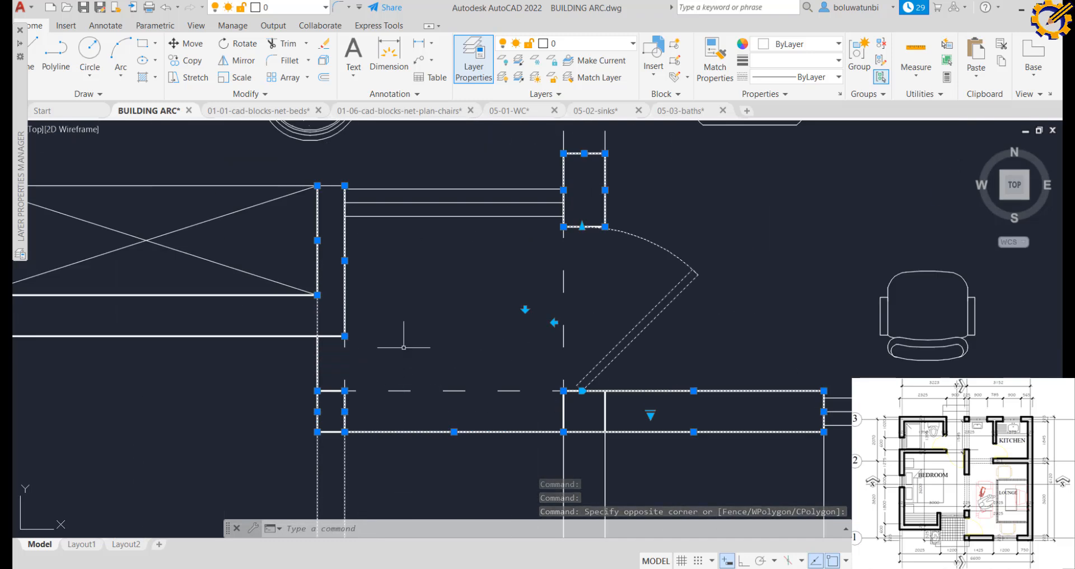
click(331, 392)
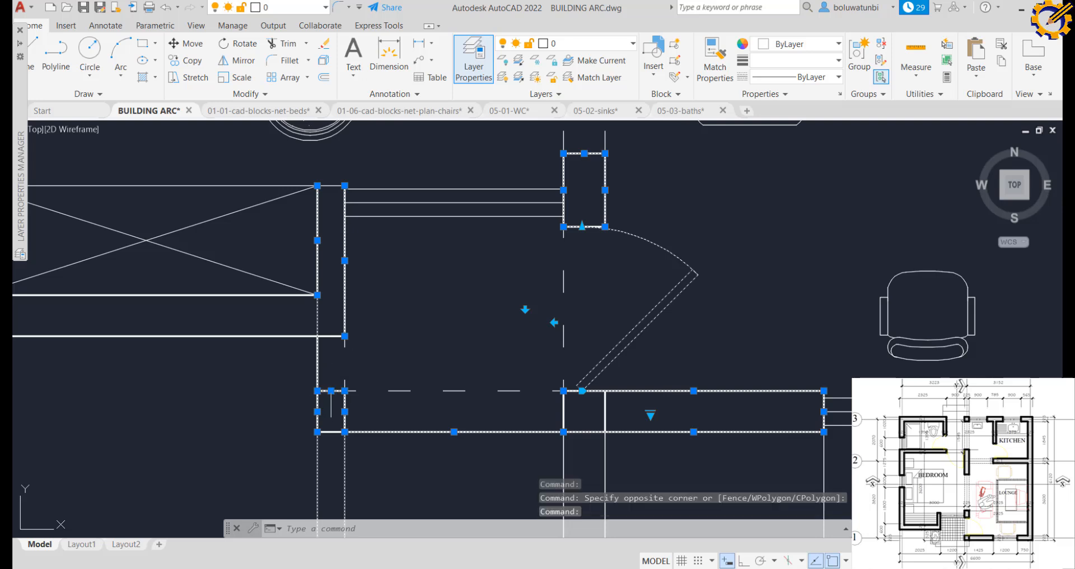
Add the lines of the exterior wall below the bedroom wardrobe to the selection
click(268, 359)
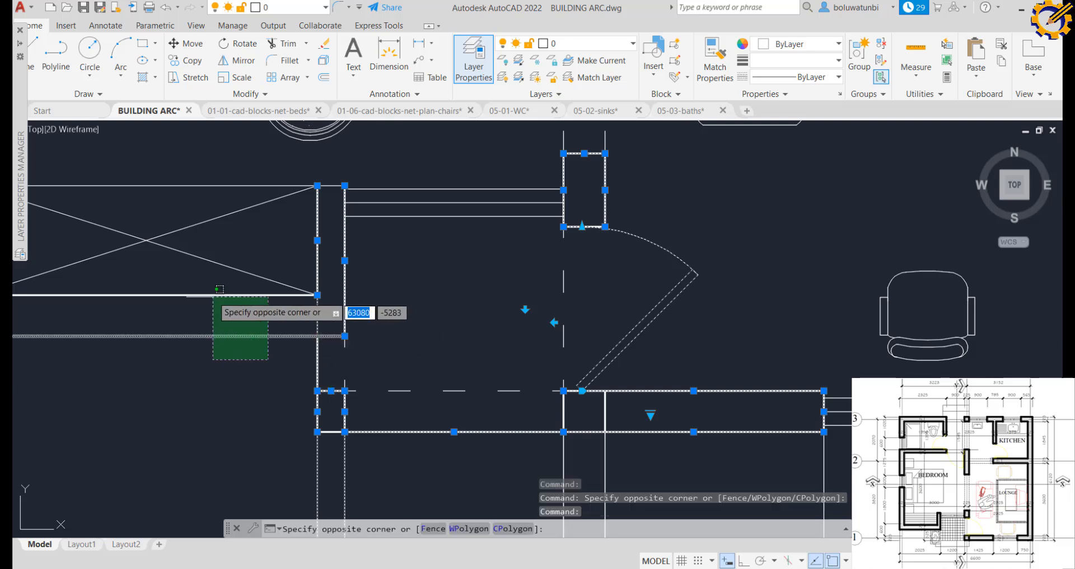
click(218, 286)
scroll(224, 294, down, 4)
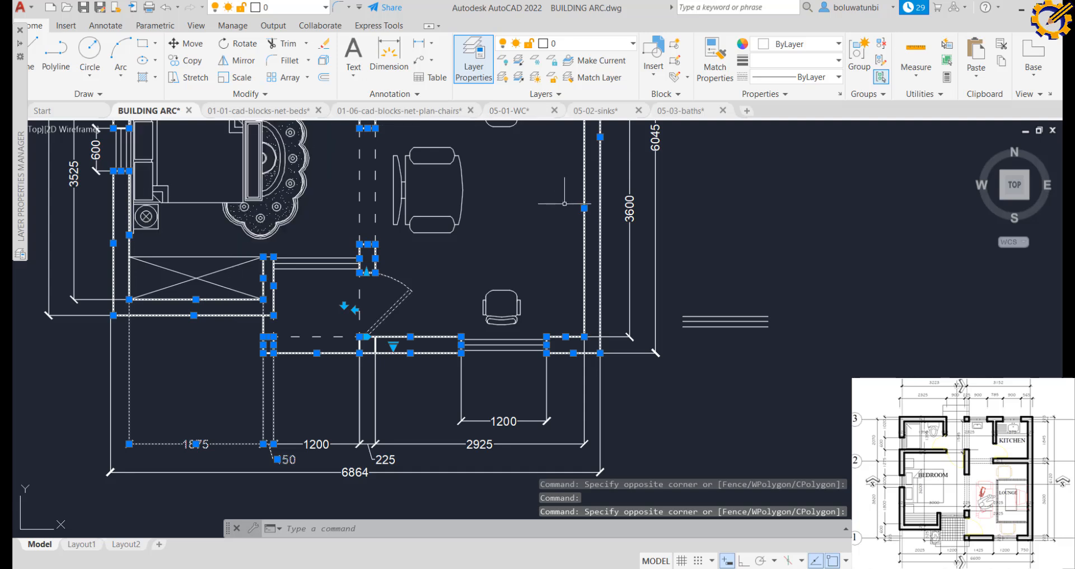
Assign the selected wall lines to the WALLS layer through their properties, and clear the selection
right_click(536, 205)
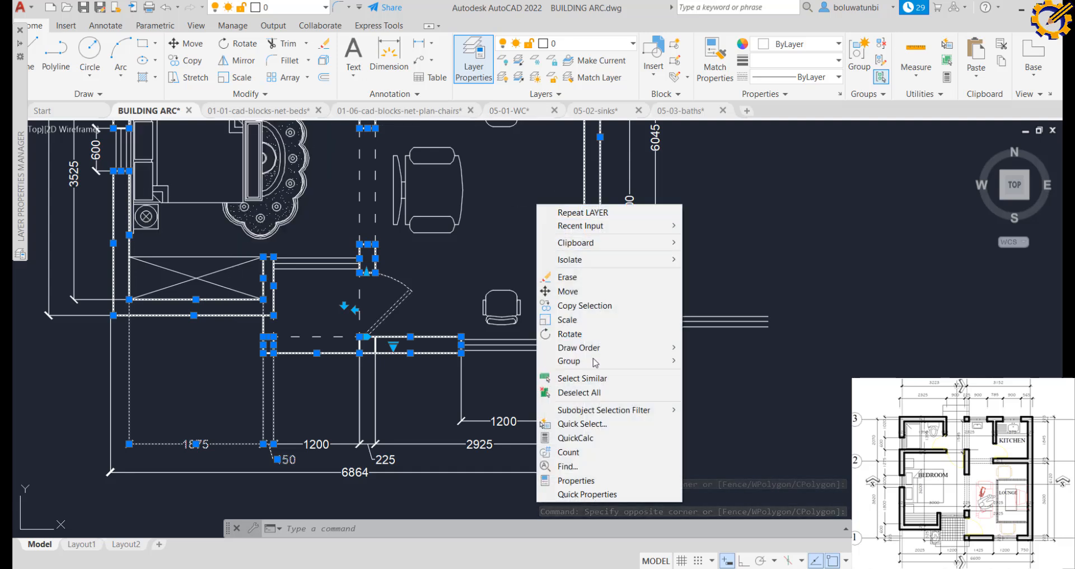
click(573, 481)
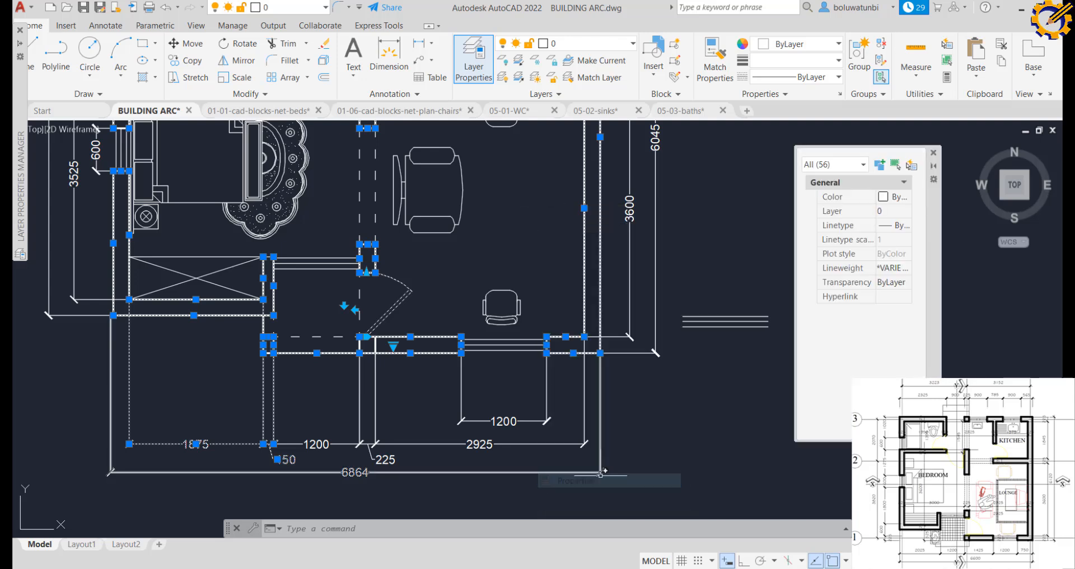
click(897, 212)
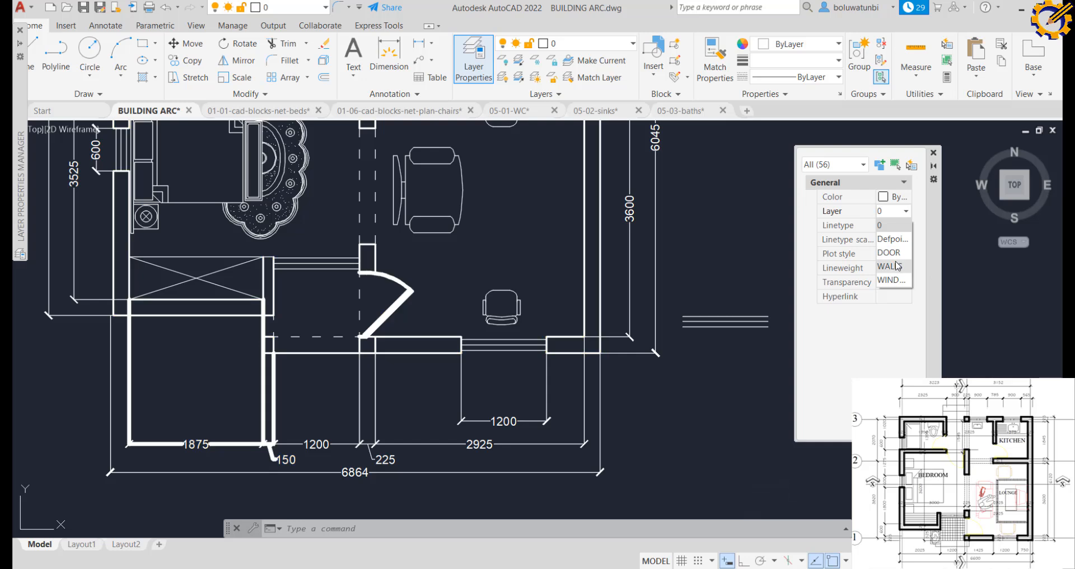
click(897, 266)
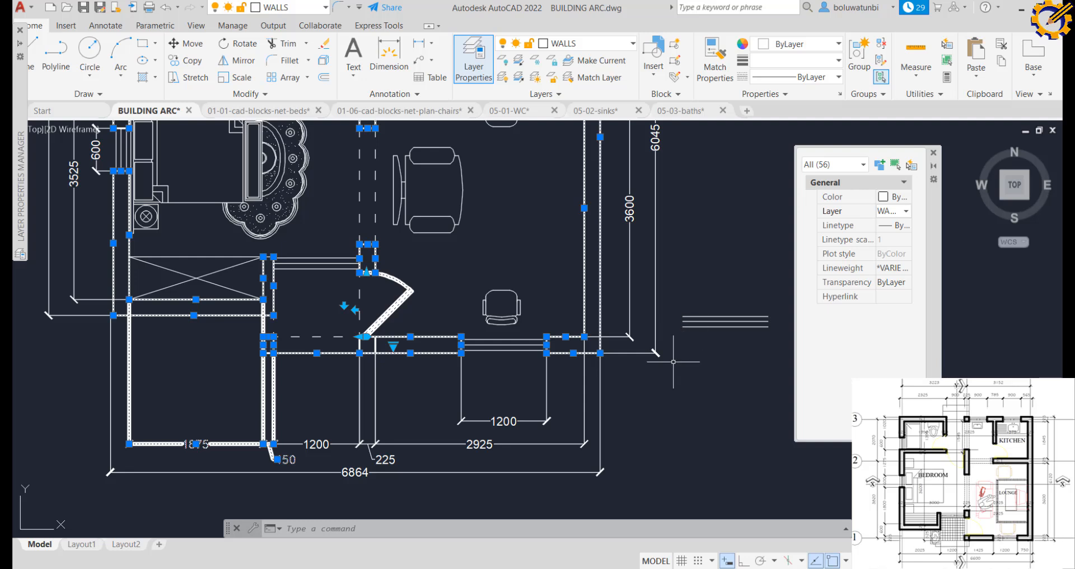
key(Escape)
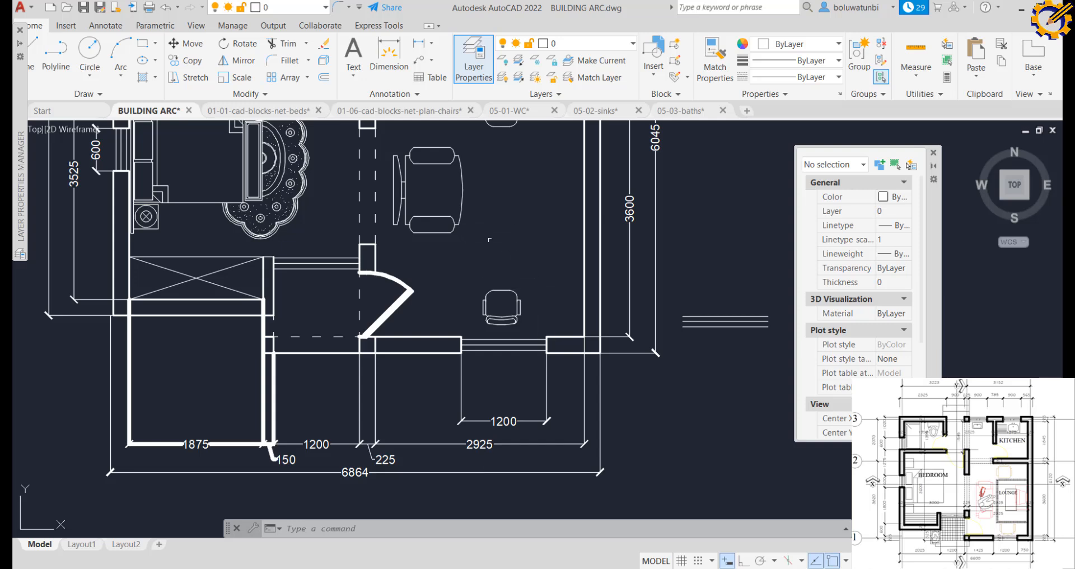
Put the entrance door block and the 1875 and 1200 dimensions below the plan on layer 0, and clear the selection
click(401, 306)
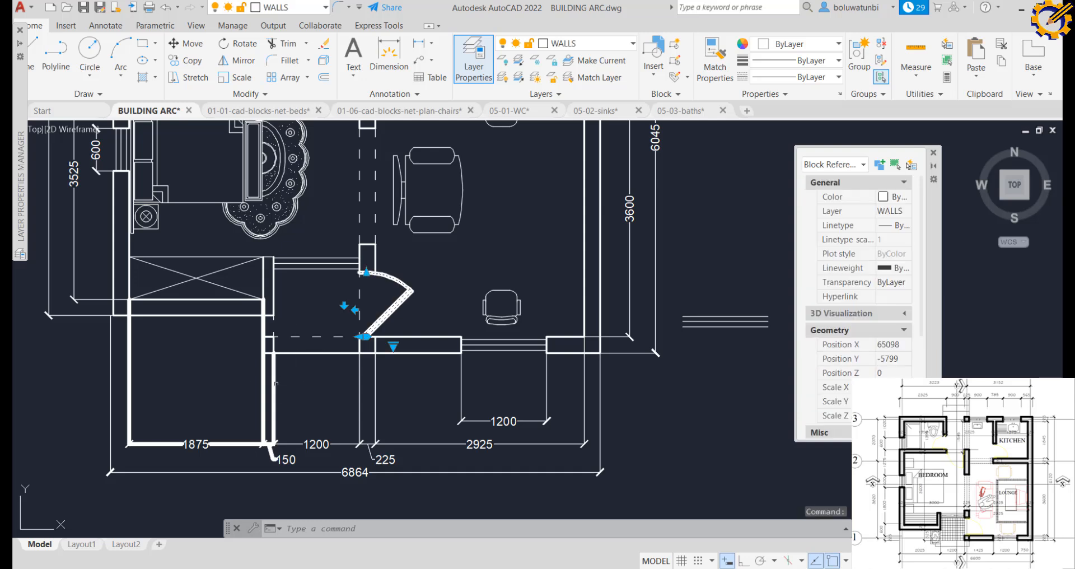
click(259, 426)
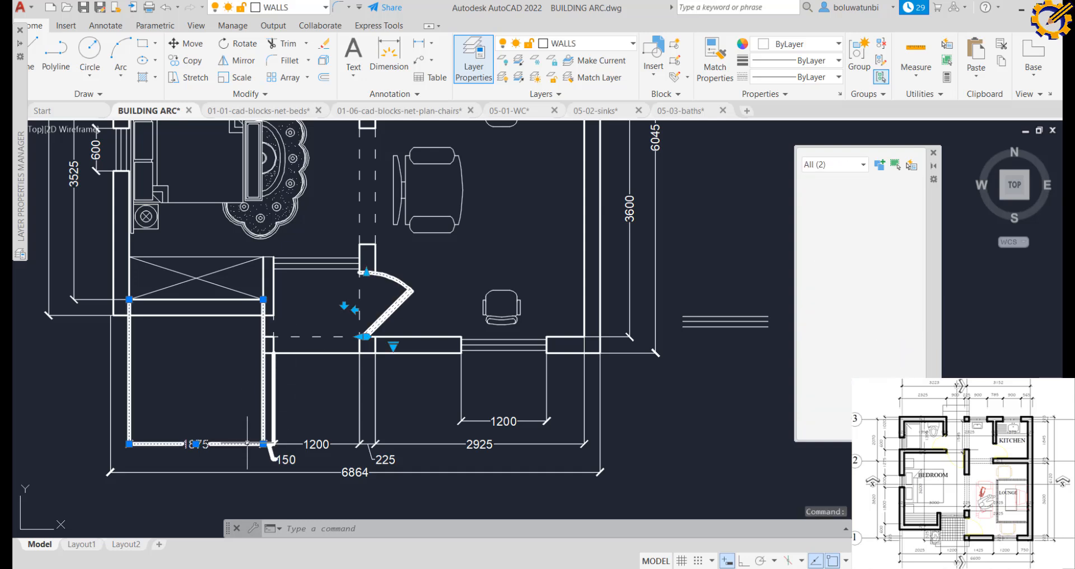
click(274, 409)
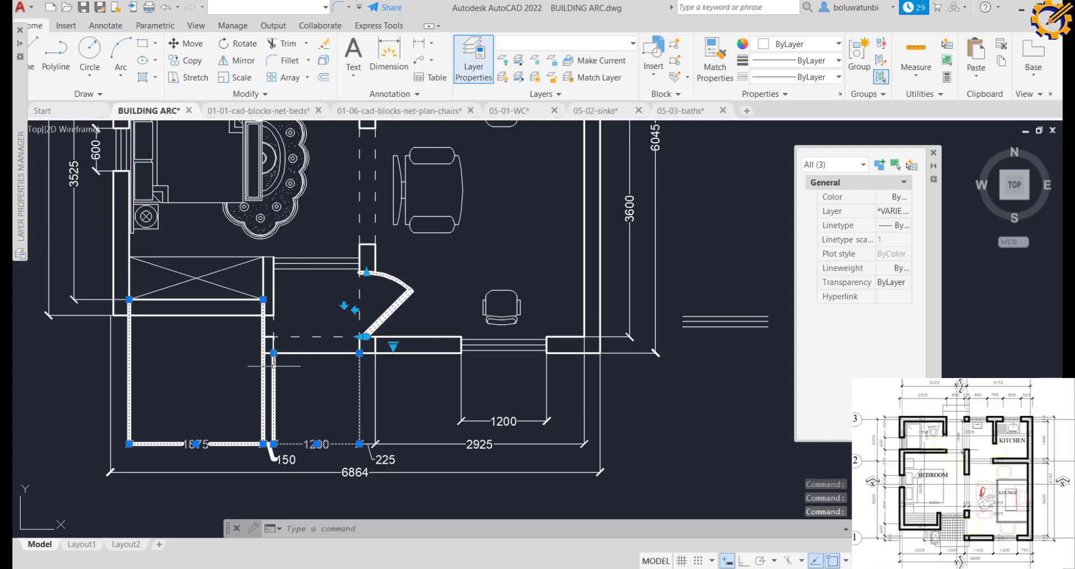
click(906, 211)
click(906, 212)
click(890, 225)
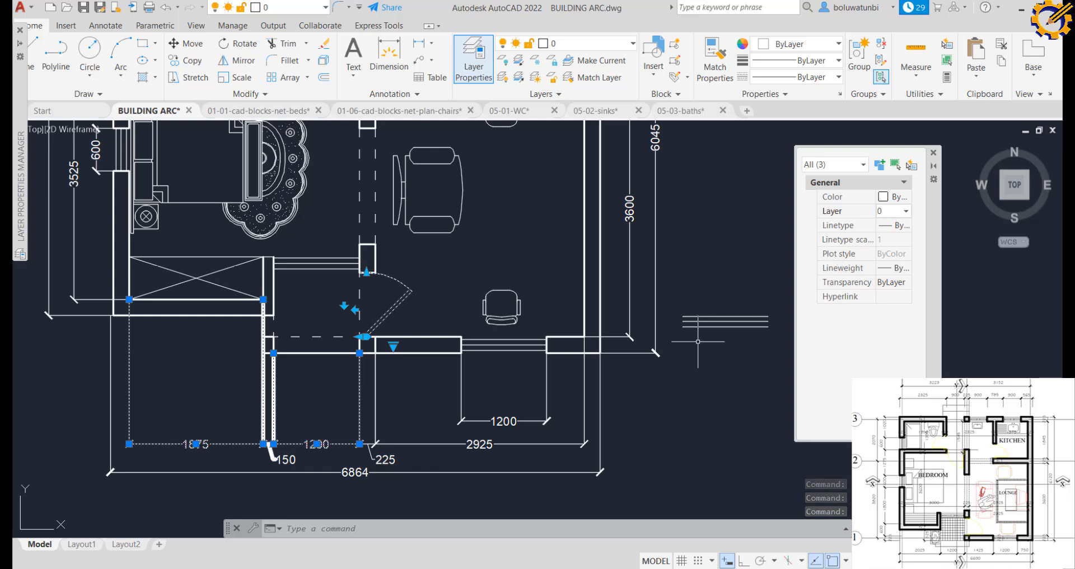
key(Escape)
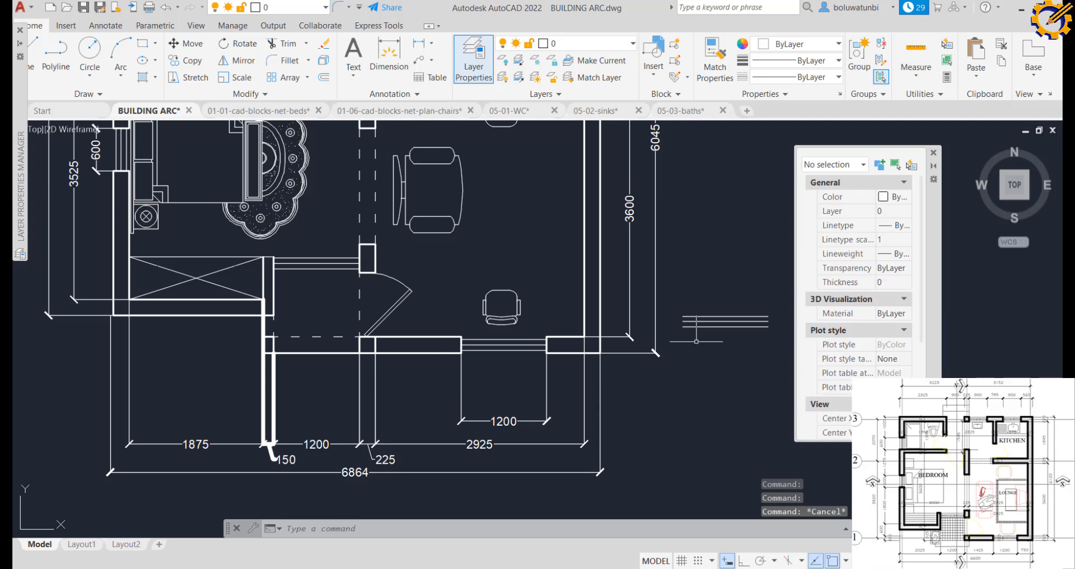
Put the 150 dimension below the porch, together with its neighbouring 1875 and 1200 dimensions, on layer 0
scroll(287, 377, up, 2)
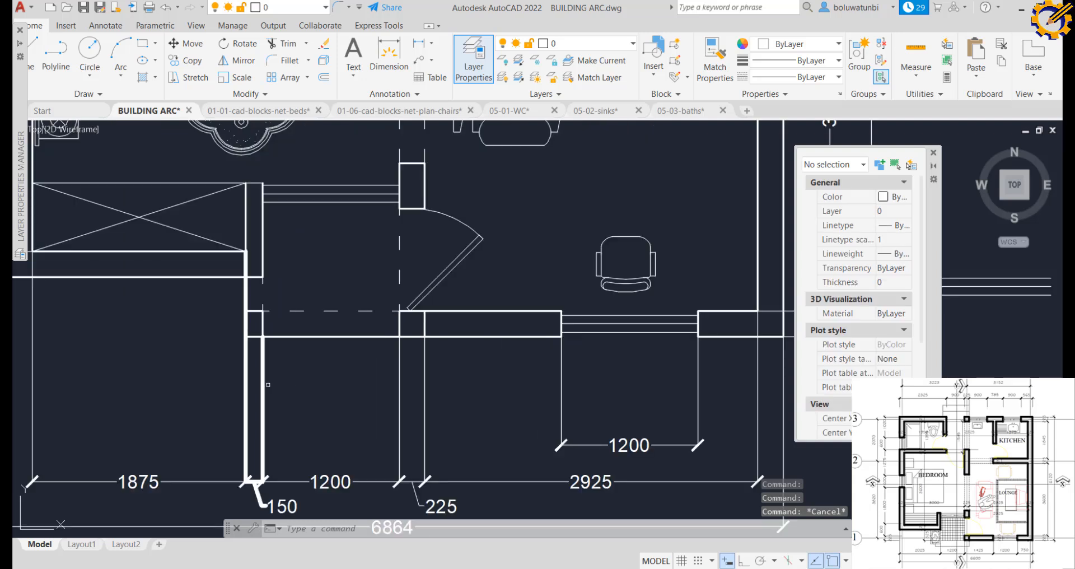
click(262, 380)
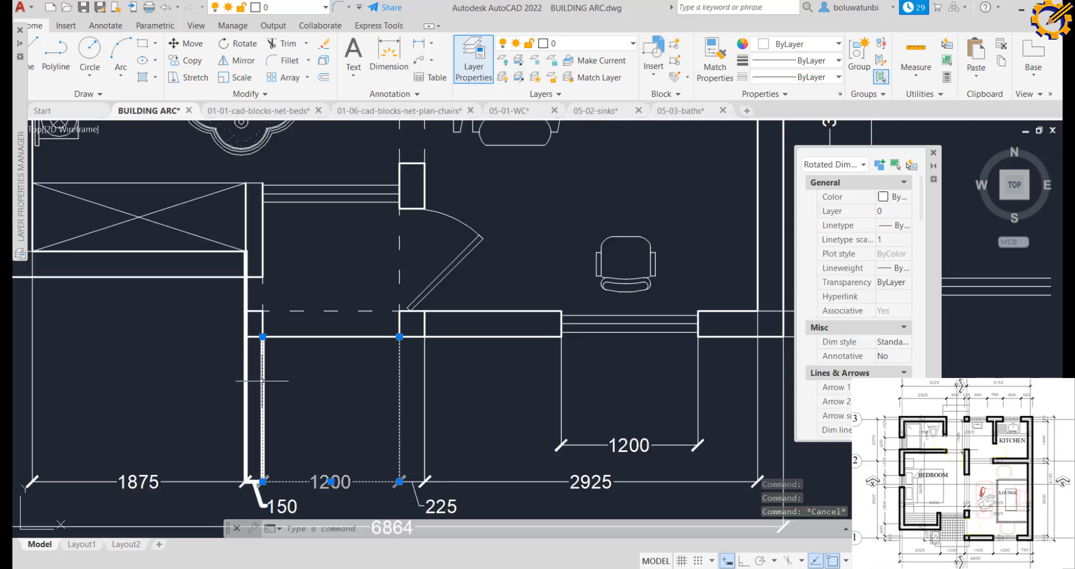
click(293, 409)
click(229, 376)
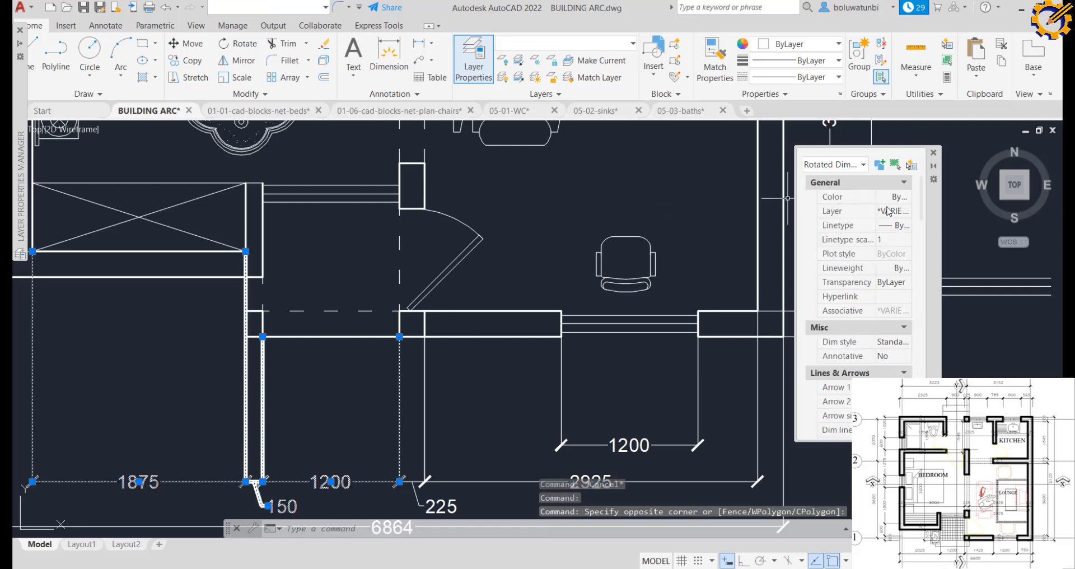
click(886, 211)
click(890, 211)
click(885, 231)
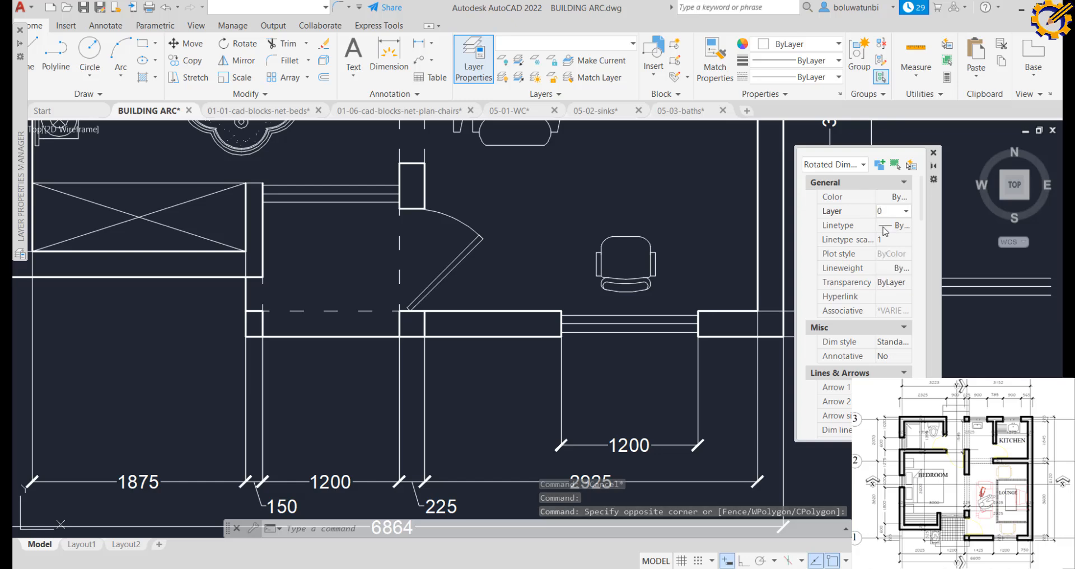
scroll(567, 338, down, 2)
middle_drag(547, 252, 545, 486)
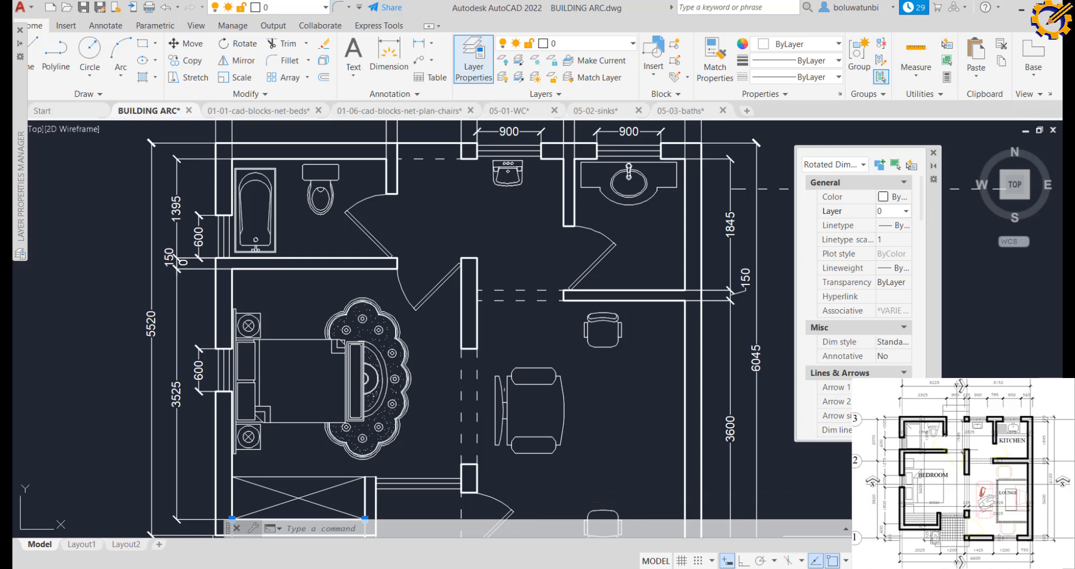
scroll(503, 392, down, 2)
scroll(514, 397, up, 2)
mouse_move(515, 398)
middle_down()
mouse_move(485, 336)
mouse_move(462, 244)
middle_up()
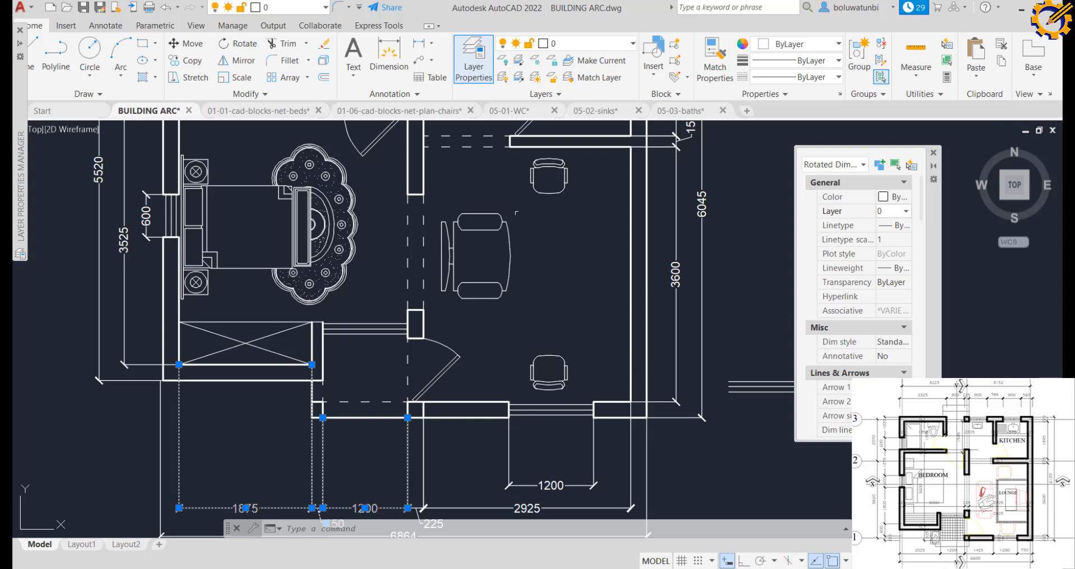
Set the WINDOW layer's colour to index colour 90 and look at its linetype choices
click(464, 73)
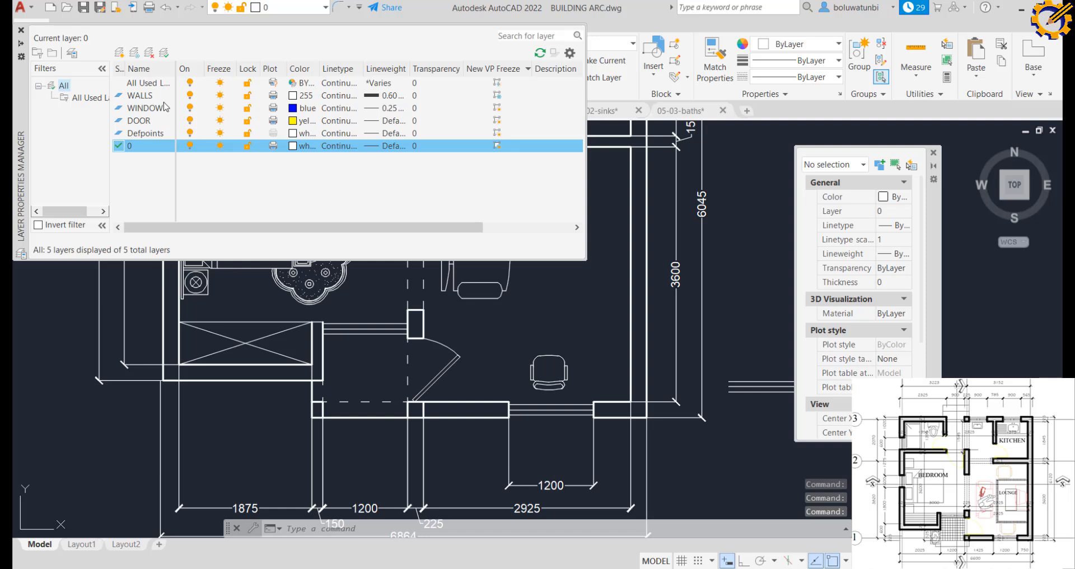
click(297, 108)
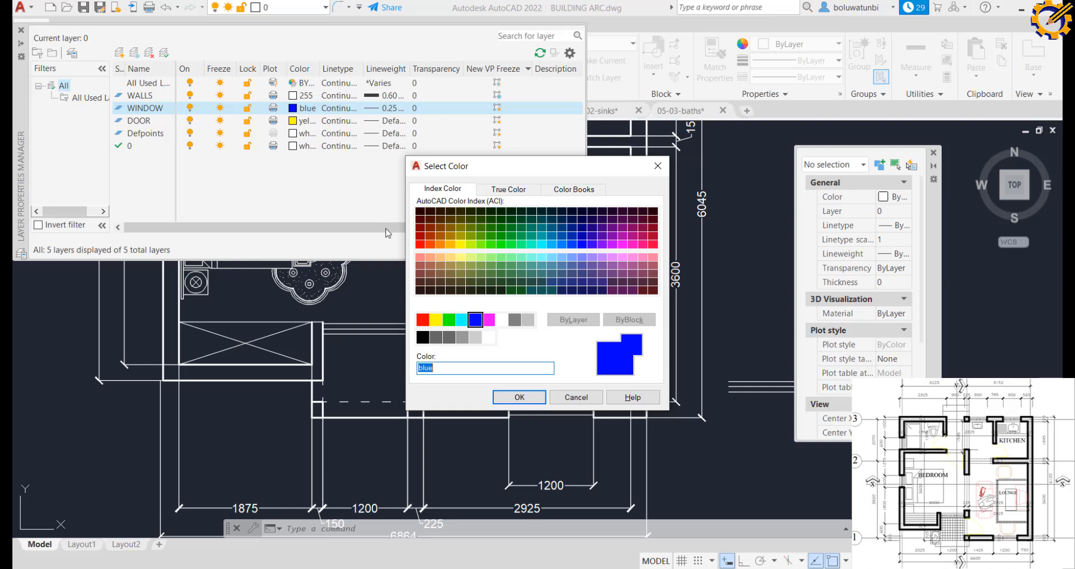
click(498, 246)
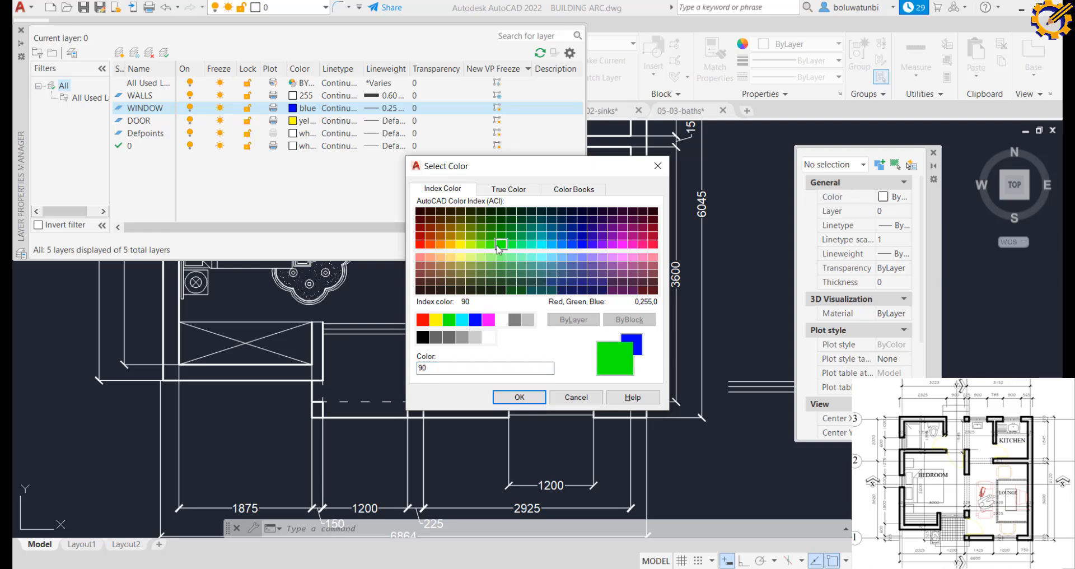
click(519, 397)
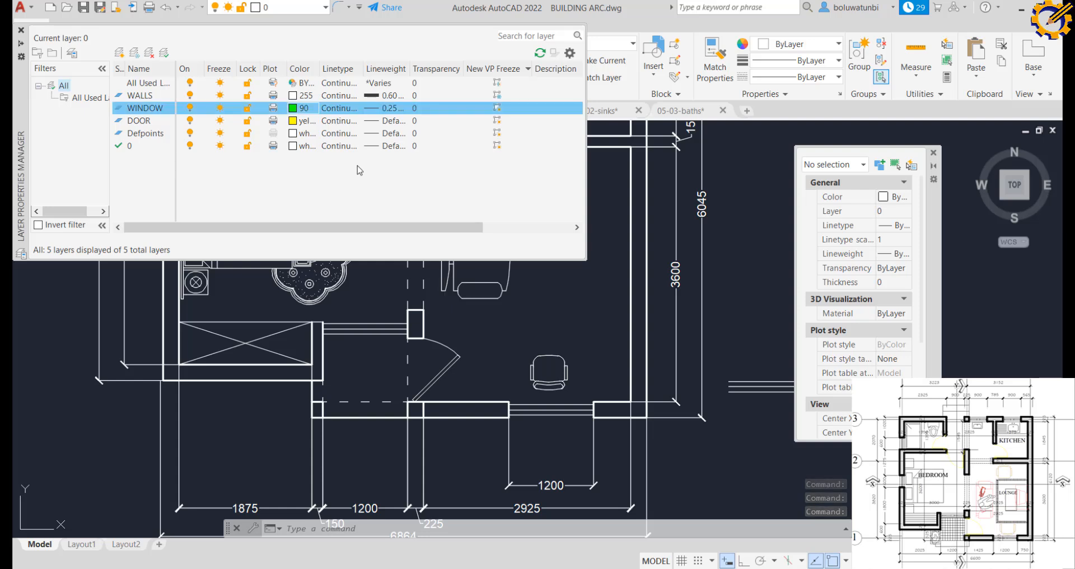
click(348, 111)
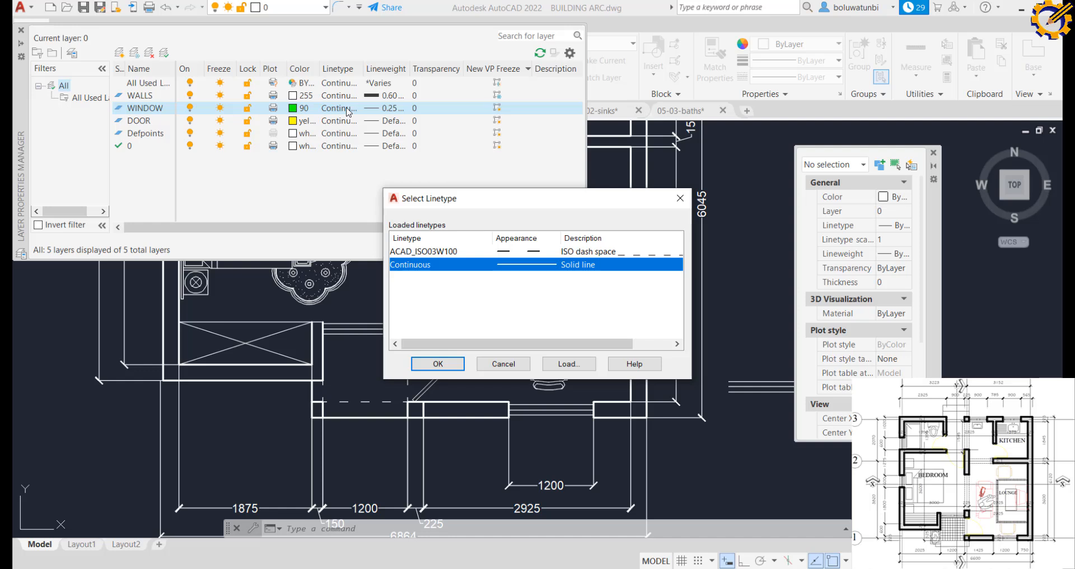
click(498, 364)
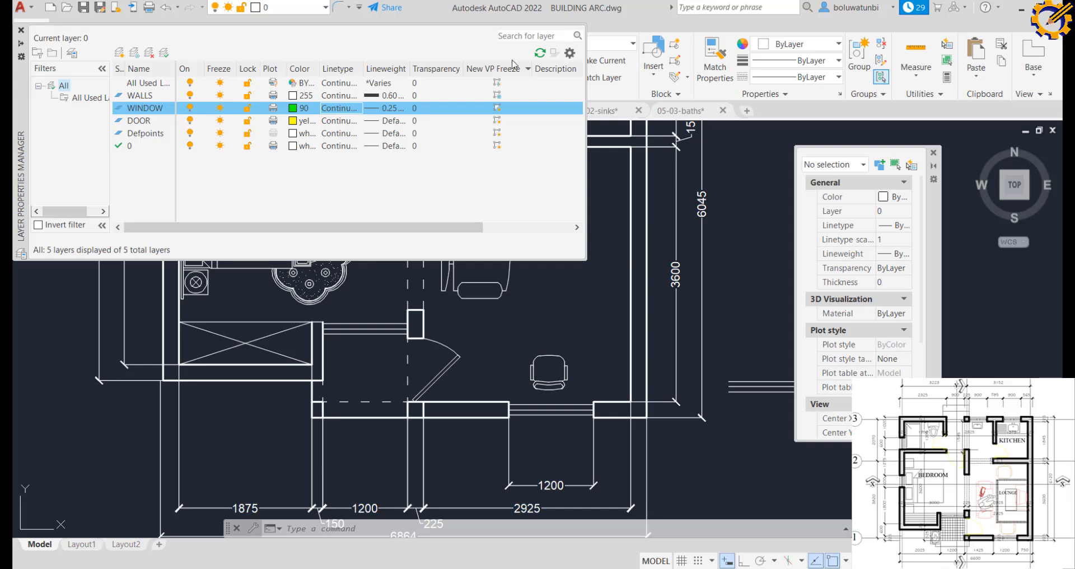
Select the lines of the two 900 windows in the rear wall, above the kitchen sink and the washbasin
middle_drag(736, 246, 746, 333)
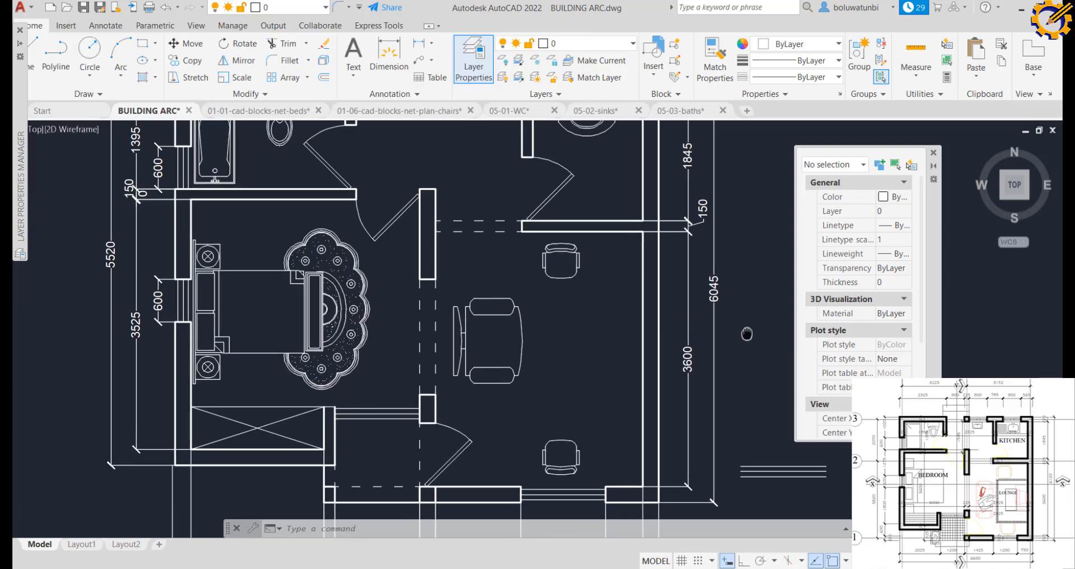
scroll(749, 336, down, 2)
scroll(694, 278, up, 2)
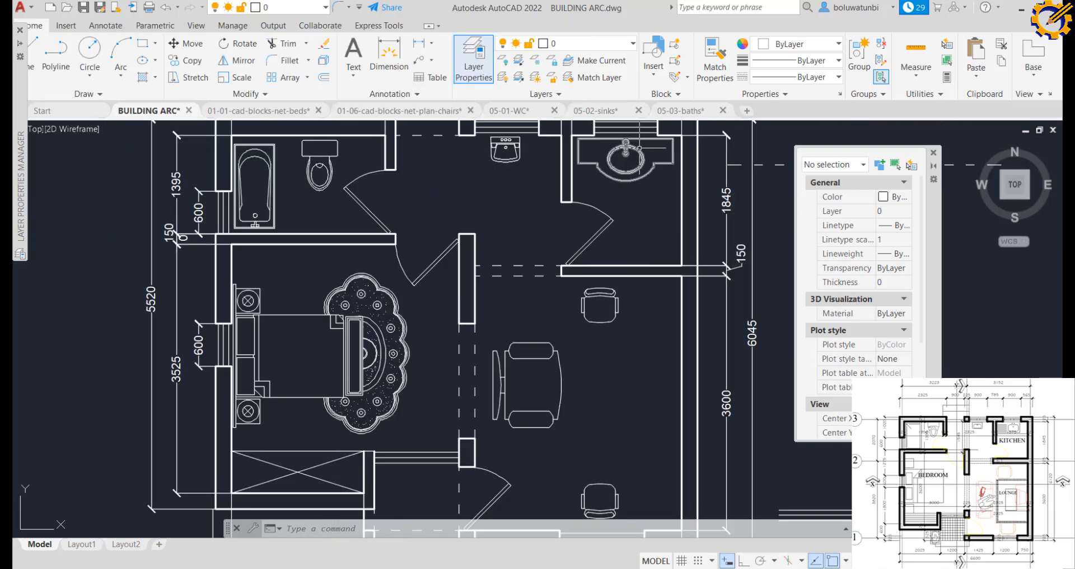
middle_drag(644, 185, 649, 249)
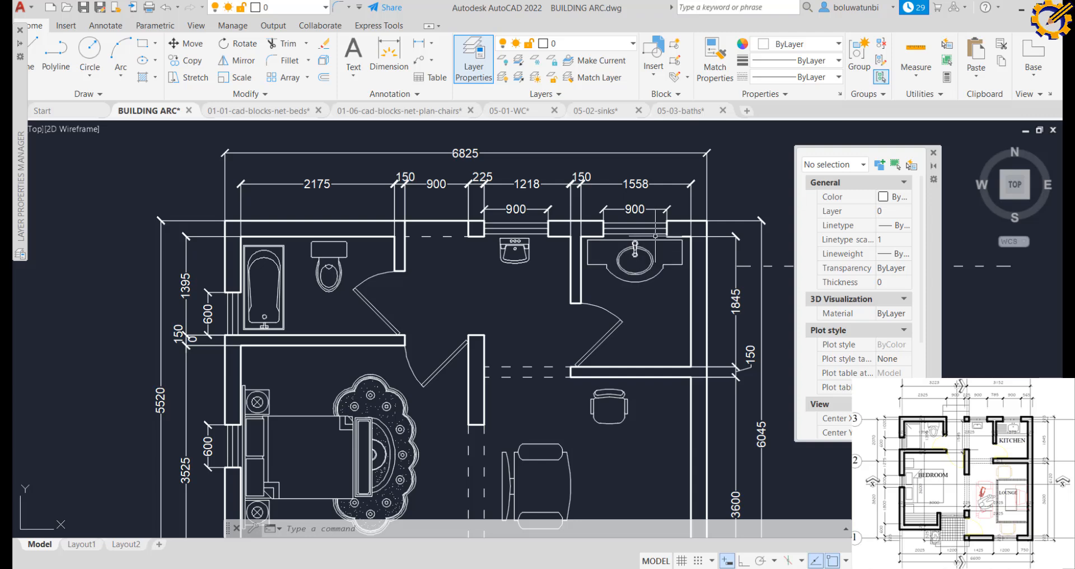
click(655, 235)
click(610, 195)
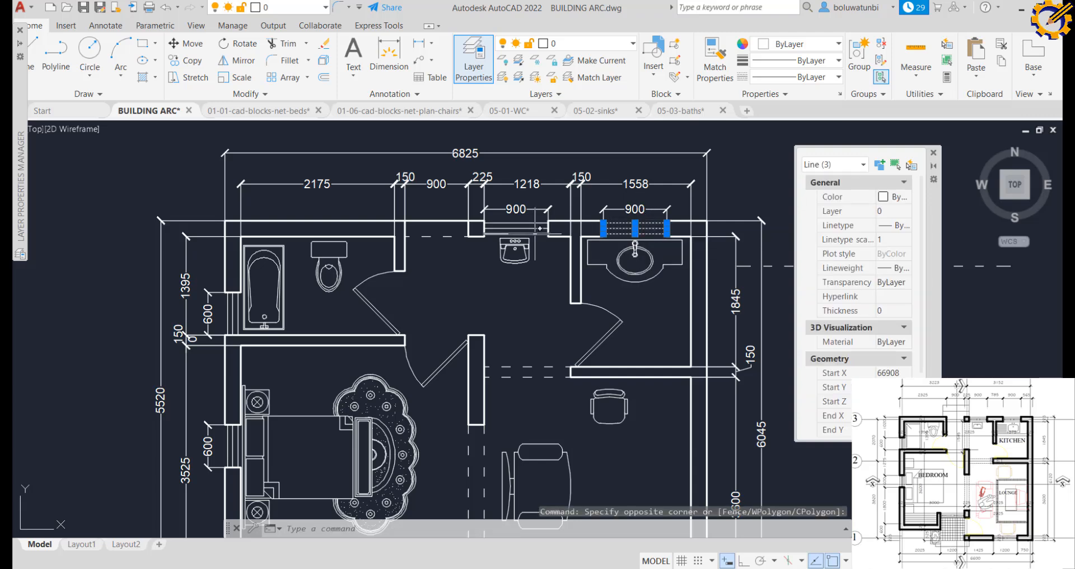
click(538, 233)
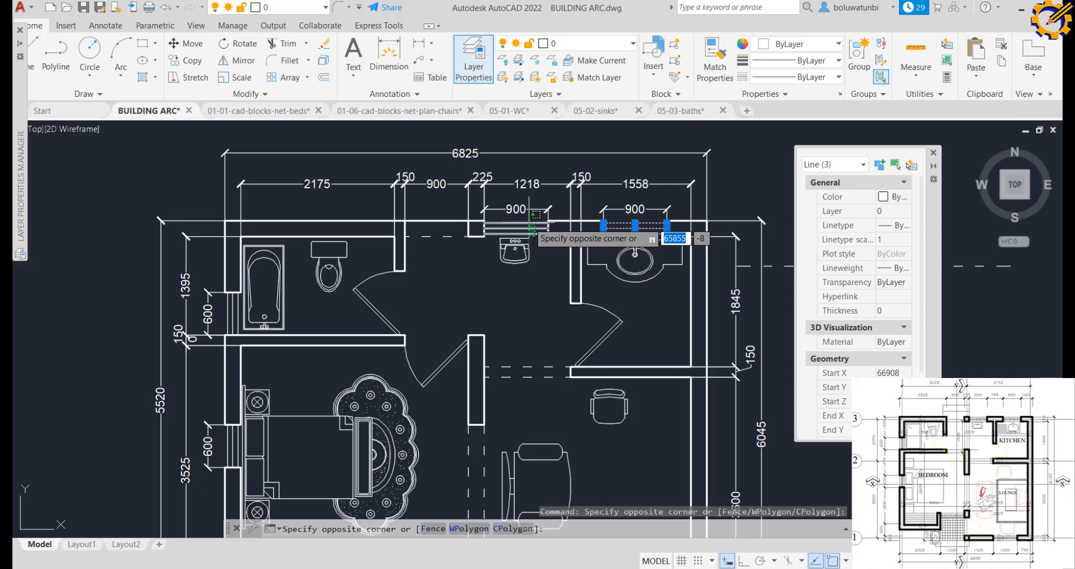
click(535, 214)
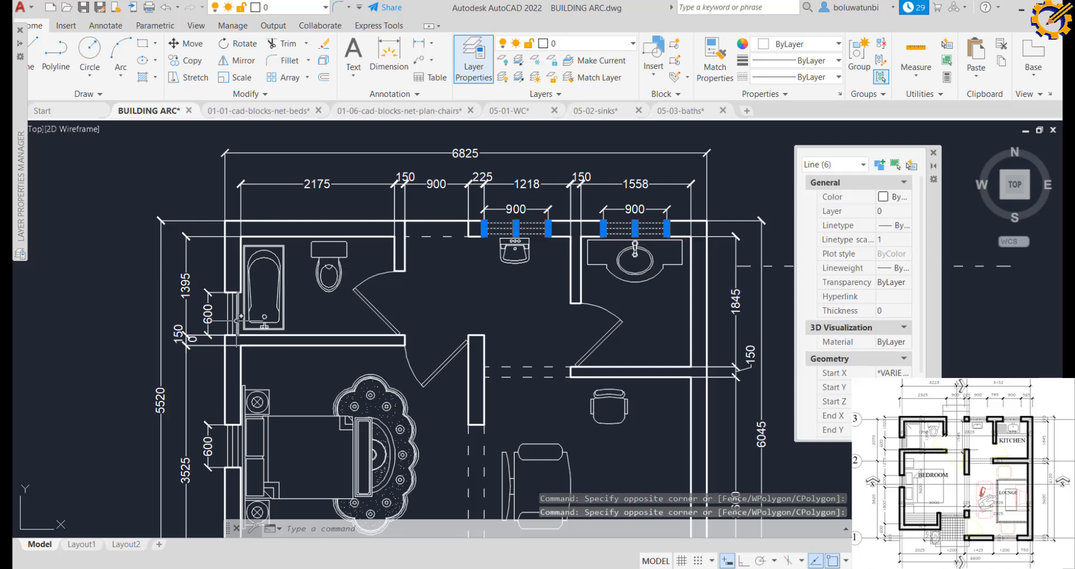
Add all three lines of the 600 window beside the bathtub to the selection
click(224, 312)
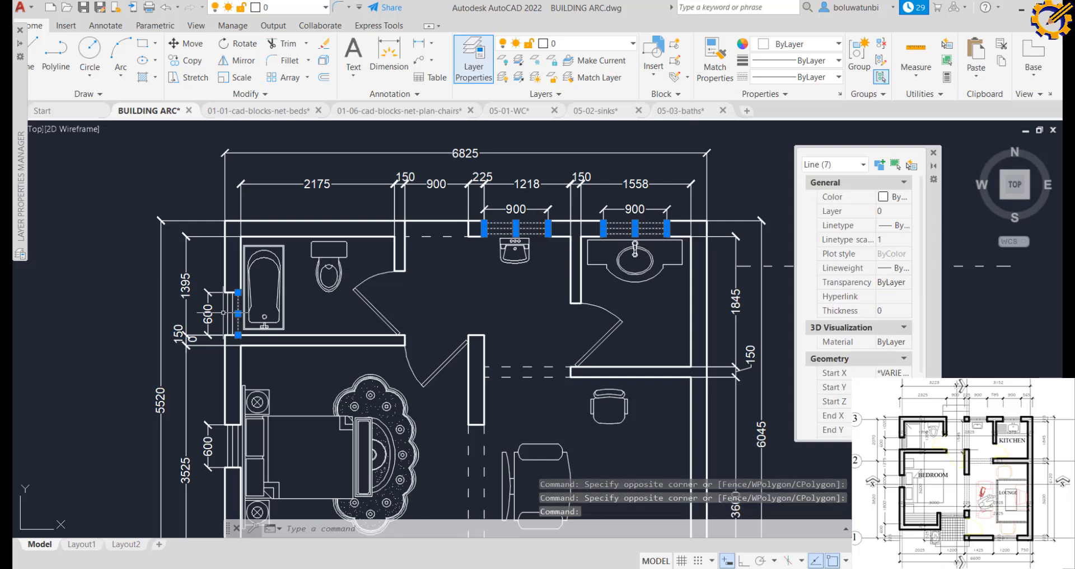
scroll(234, 316, up, 2)
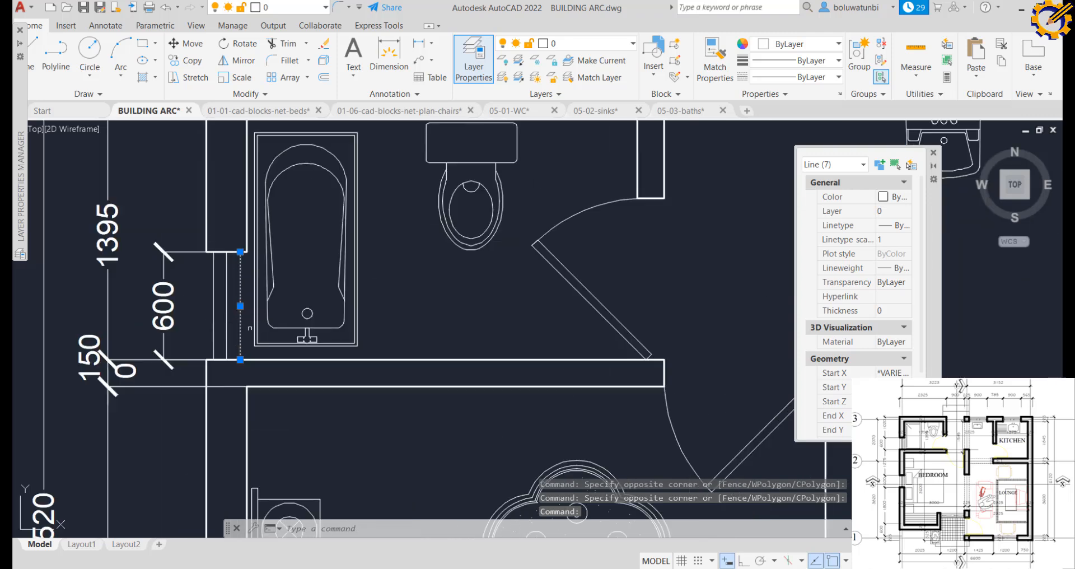
click(249, 328)
click(197, 311)
scroll(277, 336, down, 2)
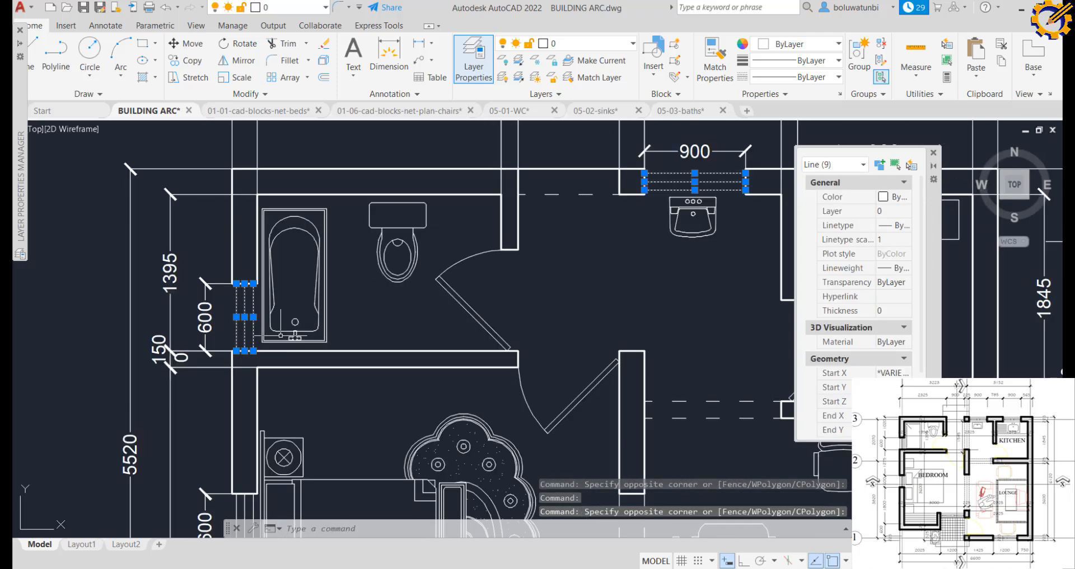
Add the three lines of the bedroom's 600 window behind the bed to the selection
scroll(371, 383, down, 3)
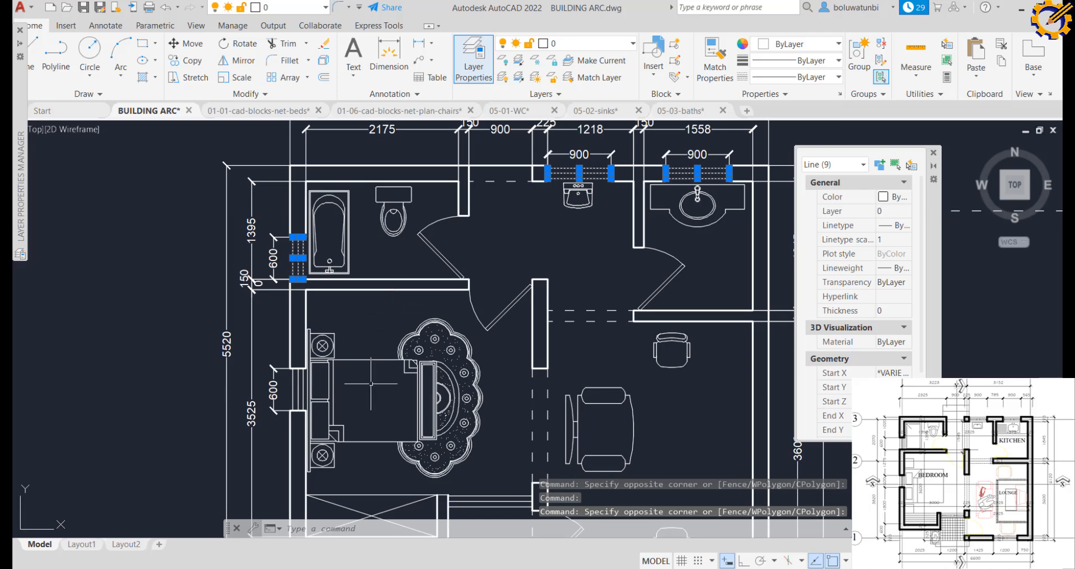
scroll(311, 400, up, 2)
click(278, 384)
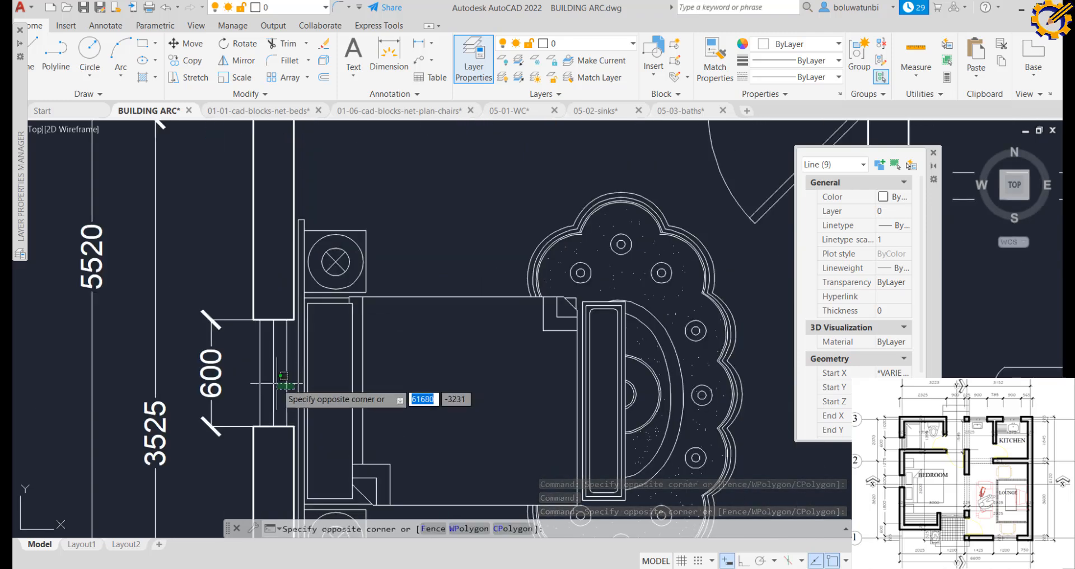
click(256, 374)
Add the three lines of the window between the wardrobe and the wall pier above the porch to the selection
scroll(452, 396, down, 2)
mouse_move(456, 414)
middle_down()
mouse_move(453, 279)
mouse_move(437, 223)
middle_up()
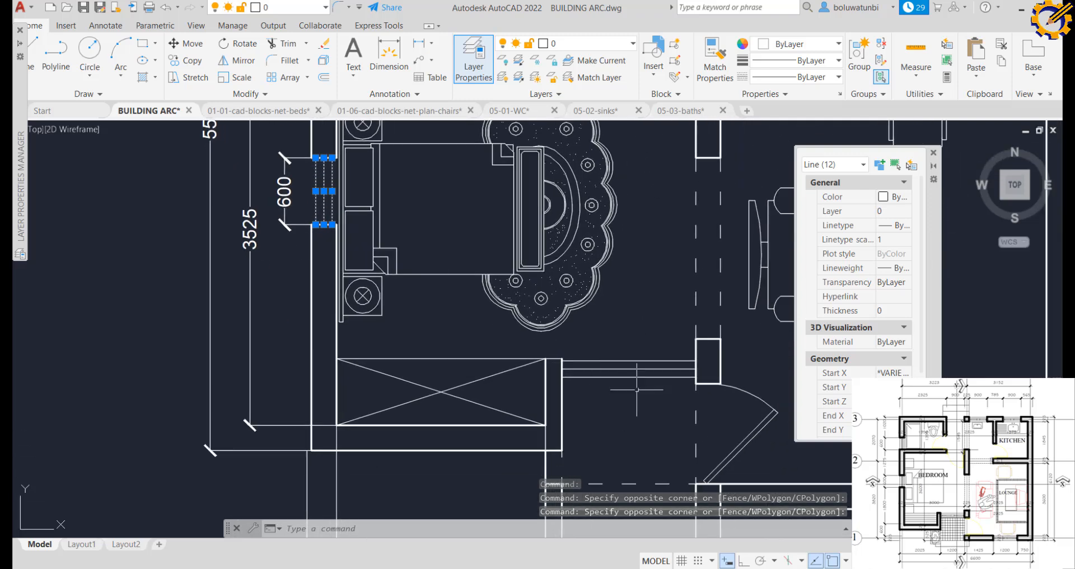
click(699, 343)
click(566, 366)
scroll(442, 403, down, 2)
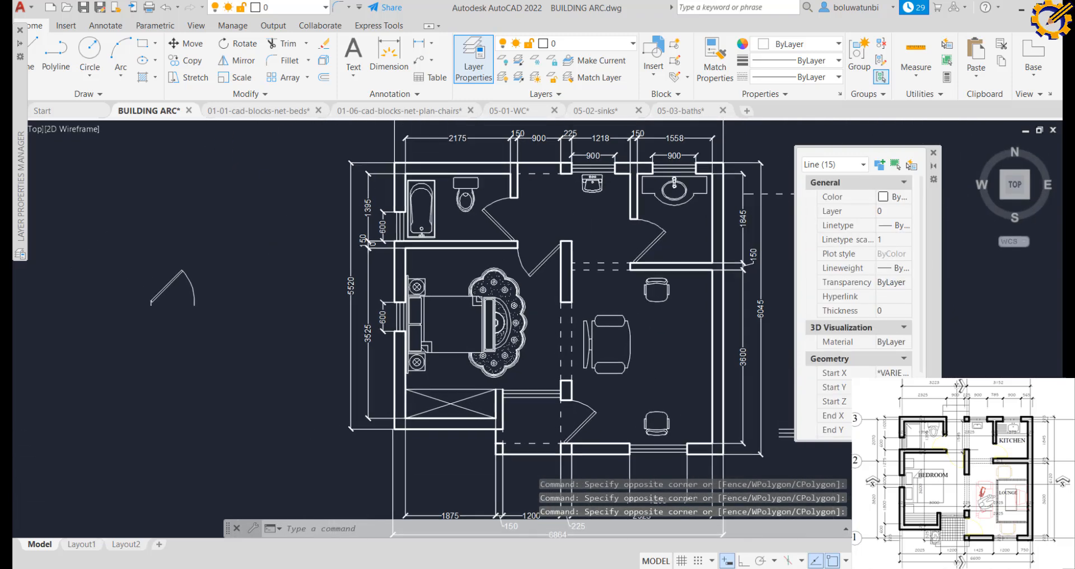
Clear the selection, and select all three lines of the 1200 front window and of the window above the porch
key(Escape)
middle_click(656, 450)
middle_click(656, 450)
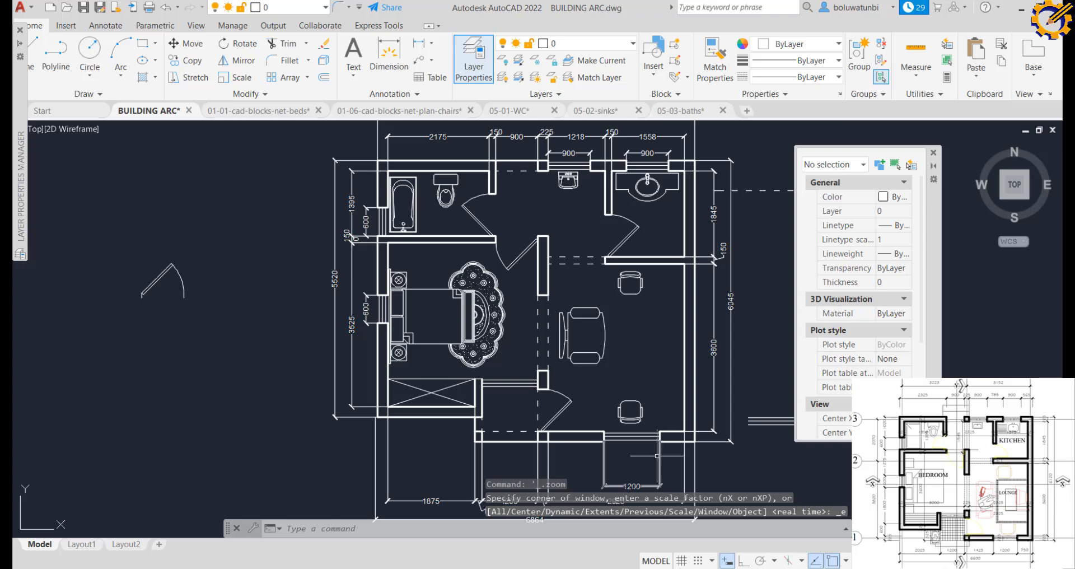
click(657, 455)
scroll(633, 431, up, 2)
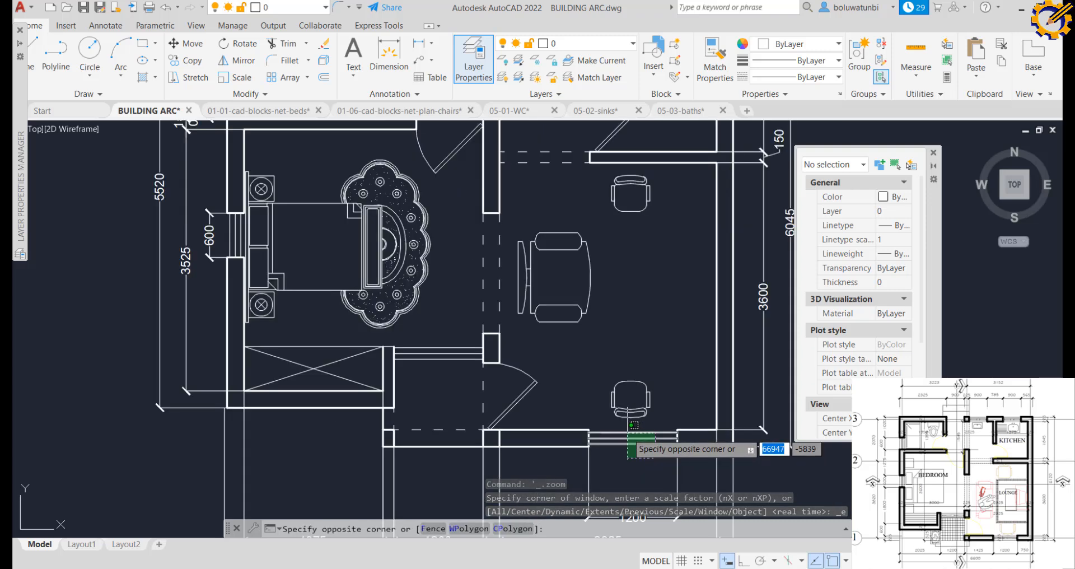
click(623, 429)
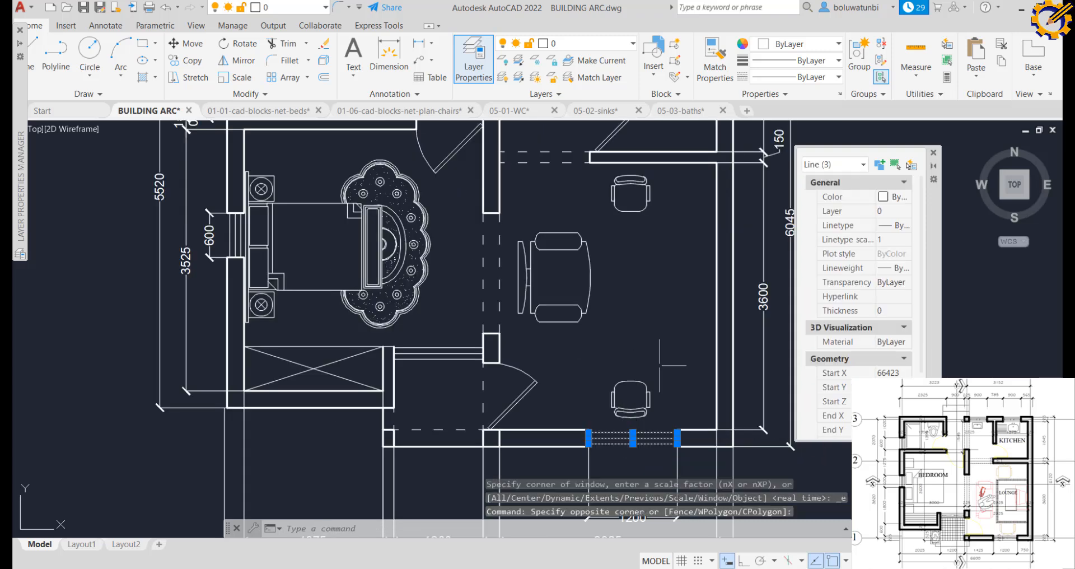
click(498, 363)
click(432, 338)
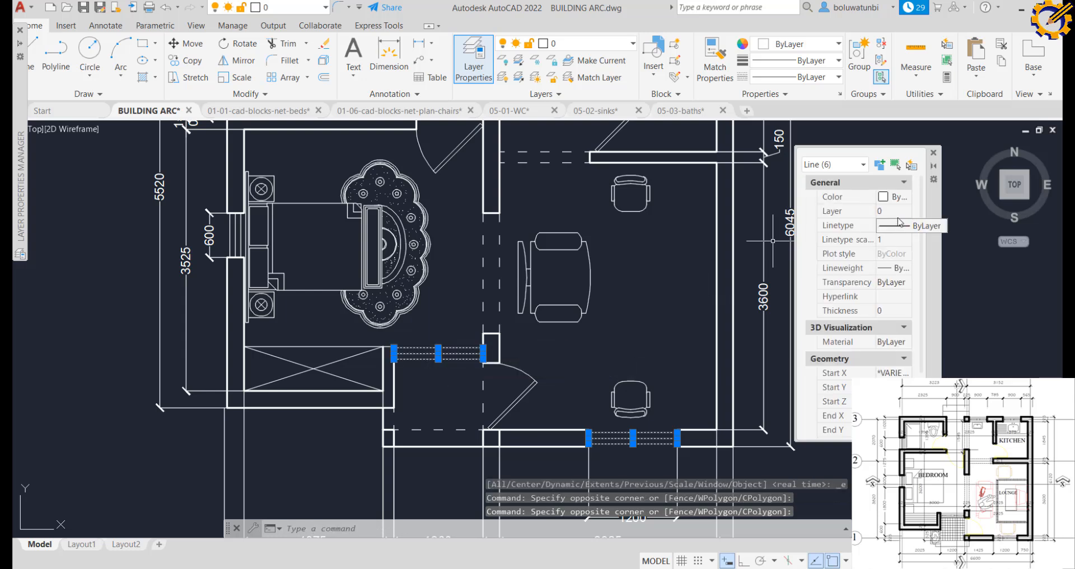
Assign the selected front and porch window lines to the WINDOW layer, and deselect them
click(898, 214)
click(904, 212)
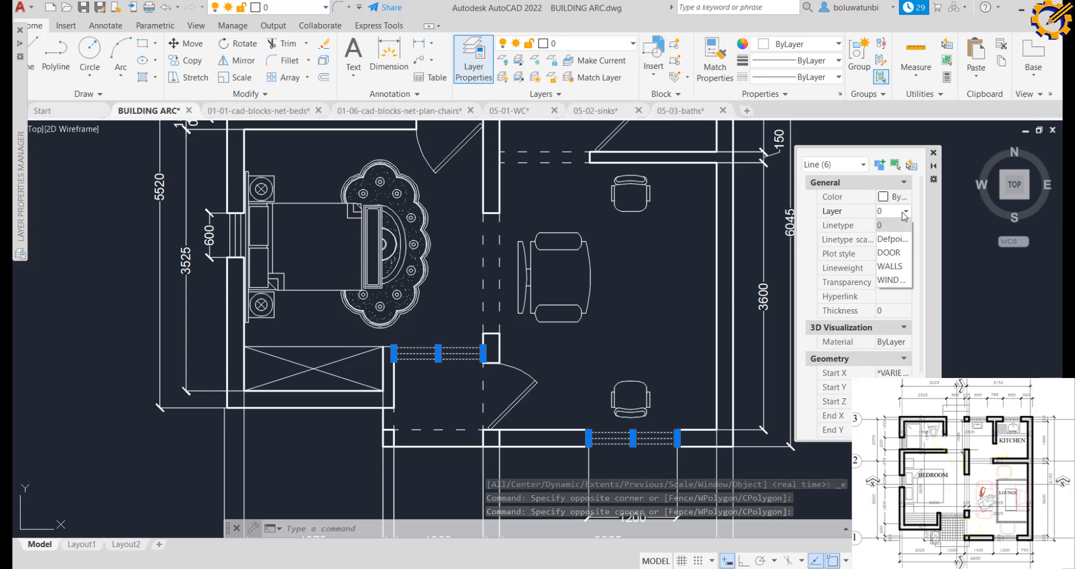
click(890, 280)
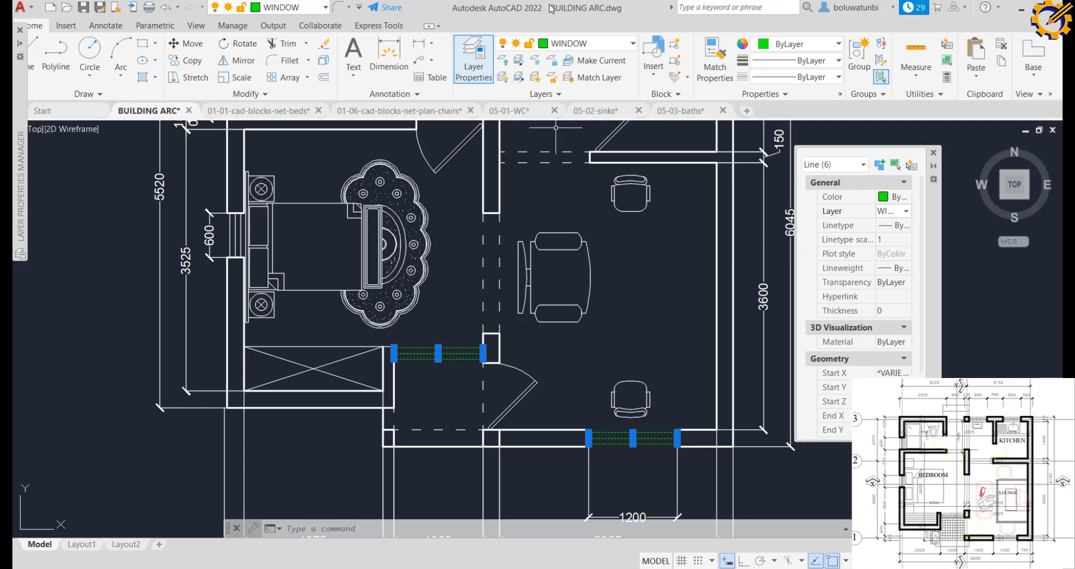
scroll(536, 190, down, 2)
middle_drag(536, 190, 496, 302)
key(Escape)
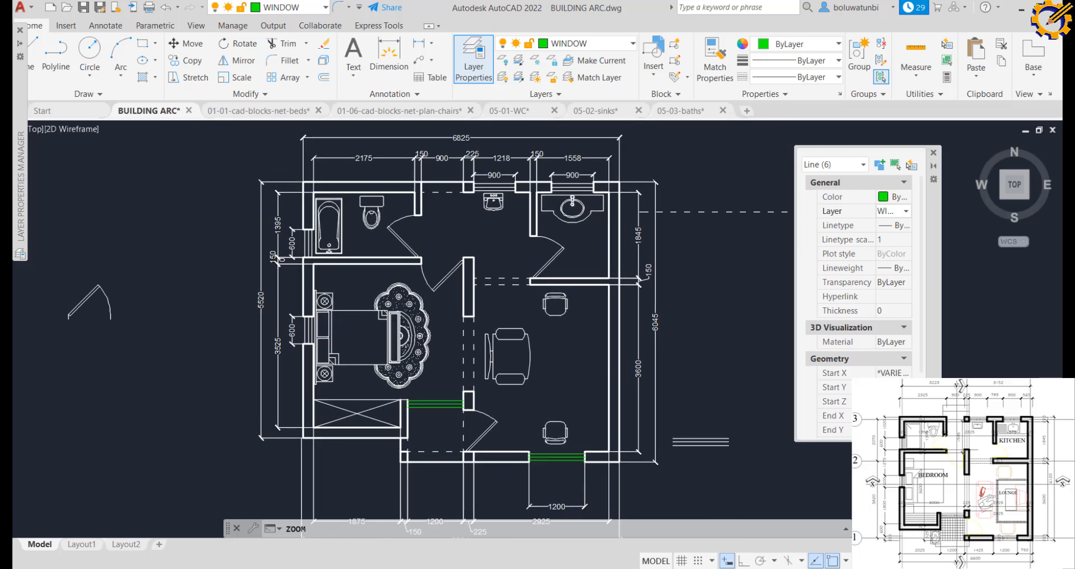
middle_drag(456, 222, 551, 215)
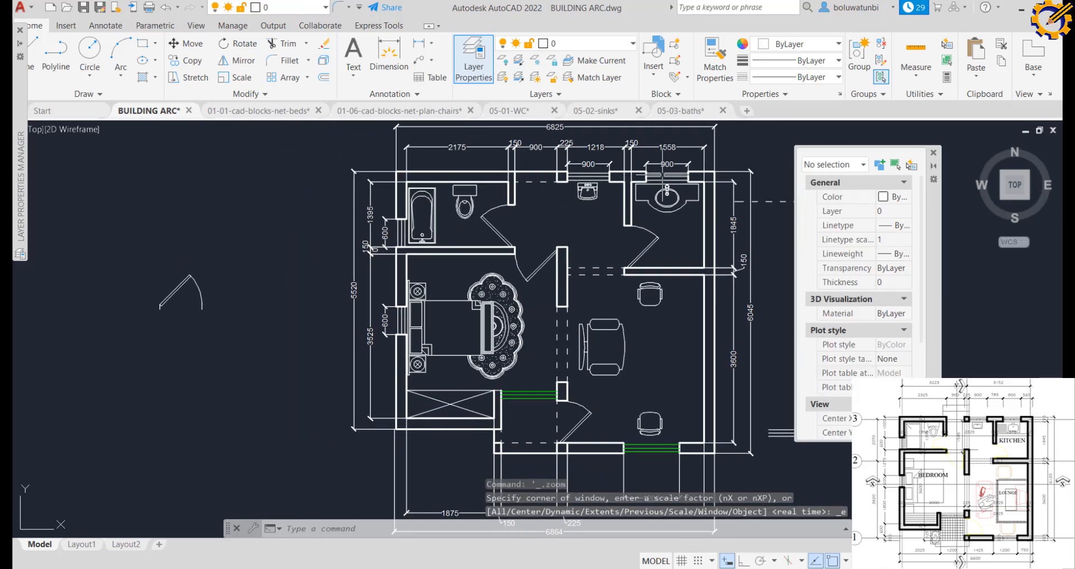
scroll(670, 174, up, 2)
click(676, 186)
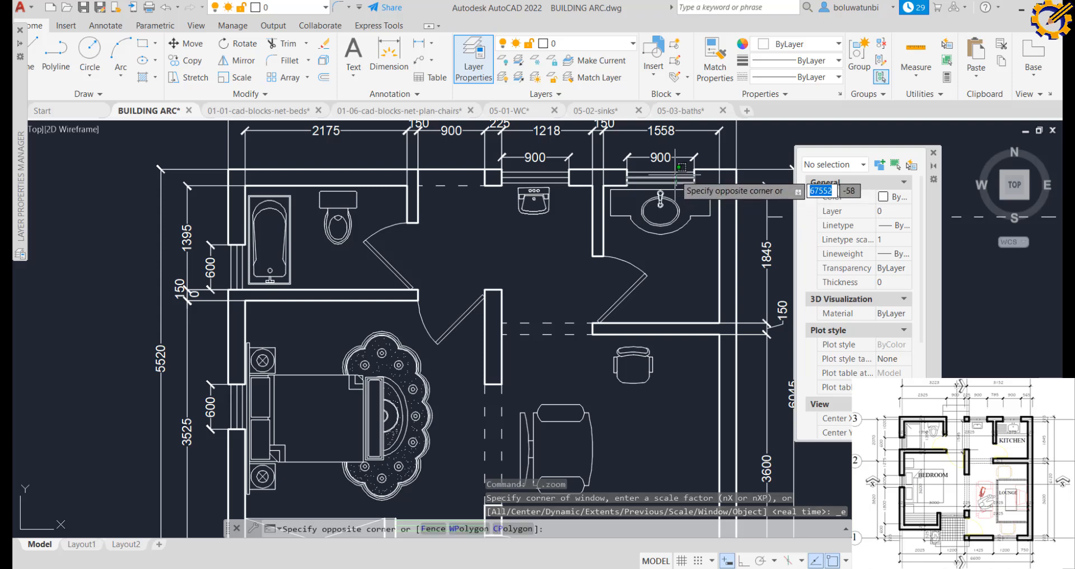
click(655, 168)
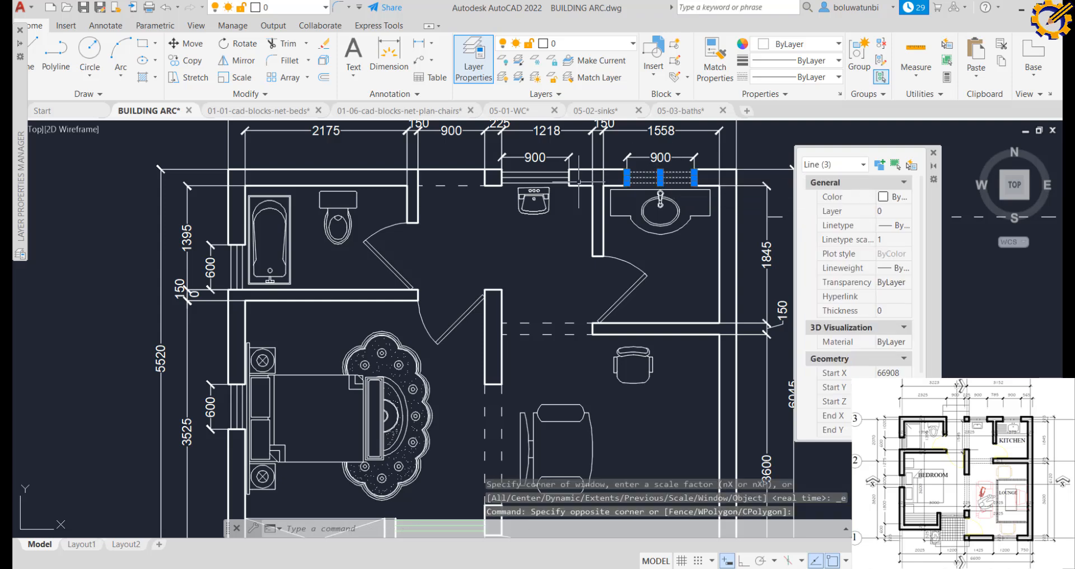
click(563, 187)
click(553, 163)
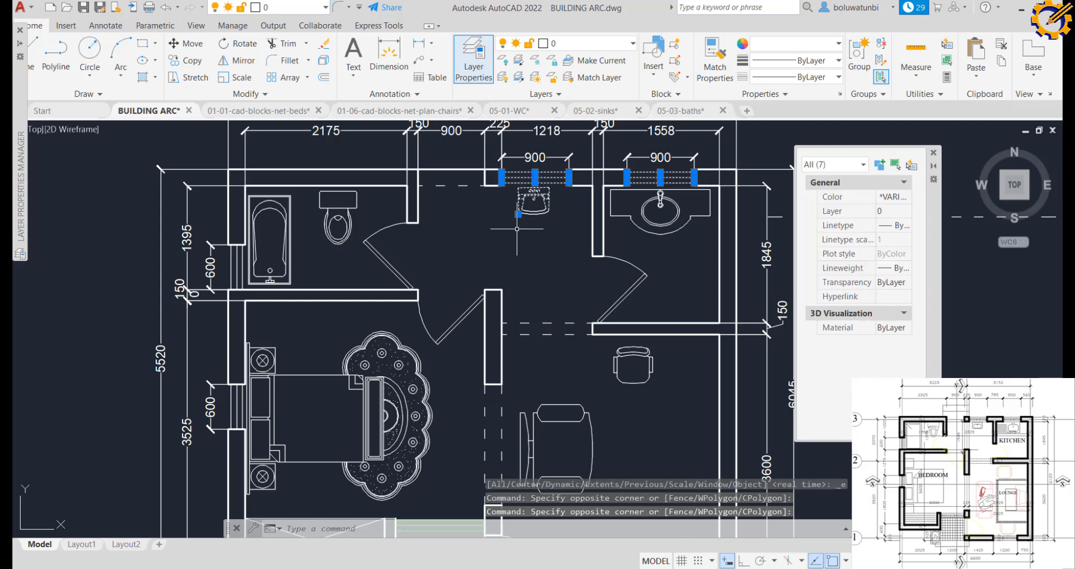
key(Escape)
Select only the three lines of each 900 window in the rear wall, leaving out the sink and washbasin
scroll(664, 172, up, 4)
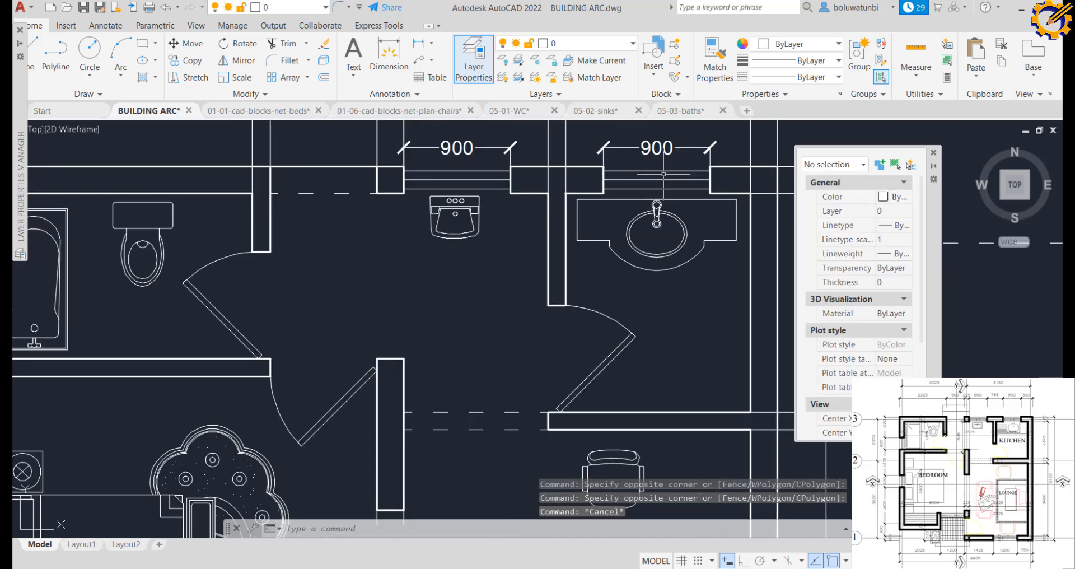
click(683, 204)
click(673, 163)
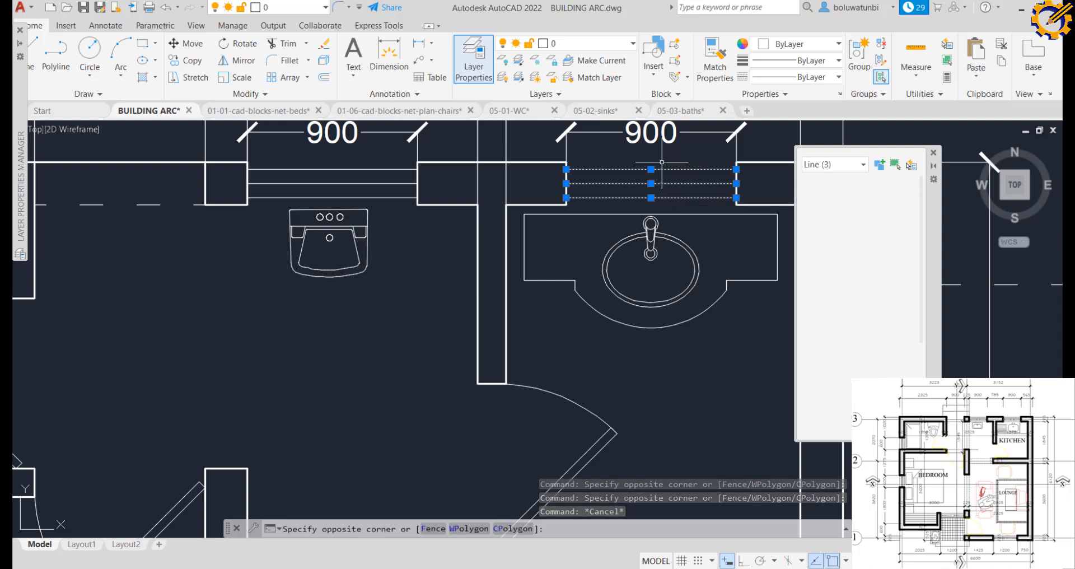
click(395, 202)
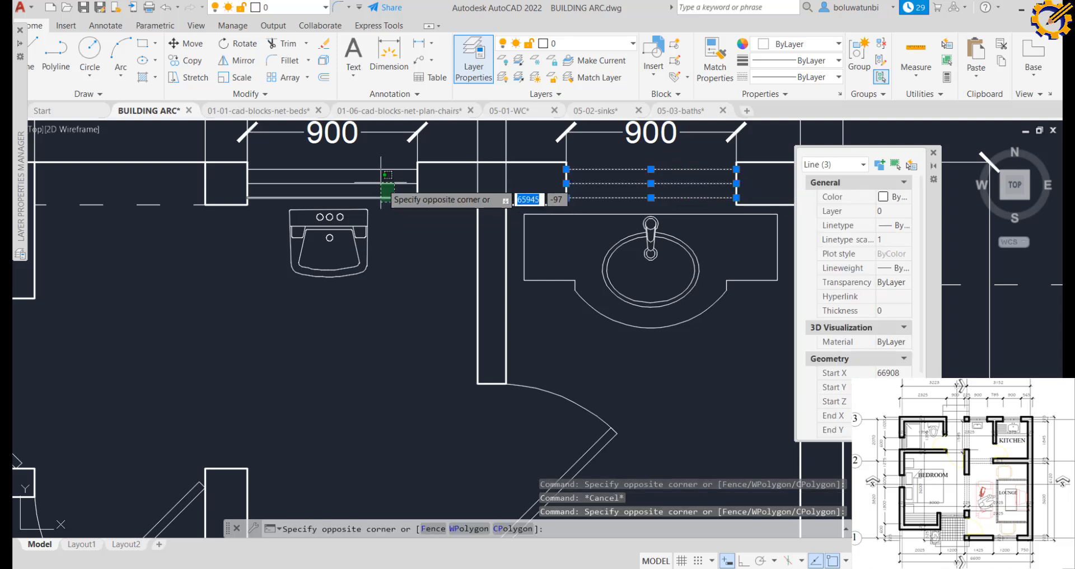
click(361, 163)
scroll(390, 185, down, 2)
scroll(389, 185, down, 2)
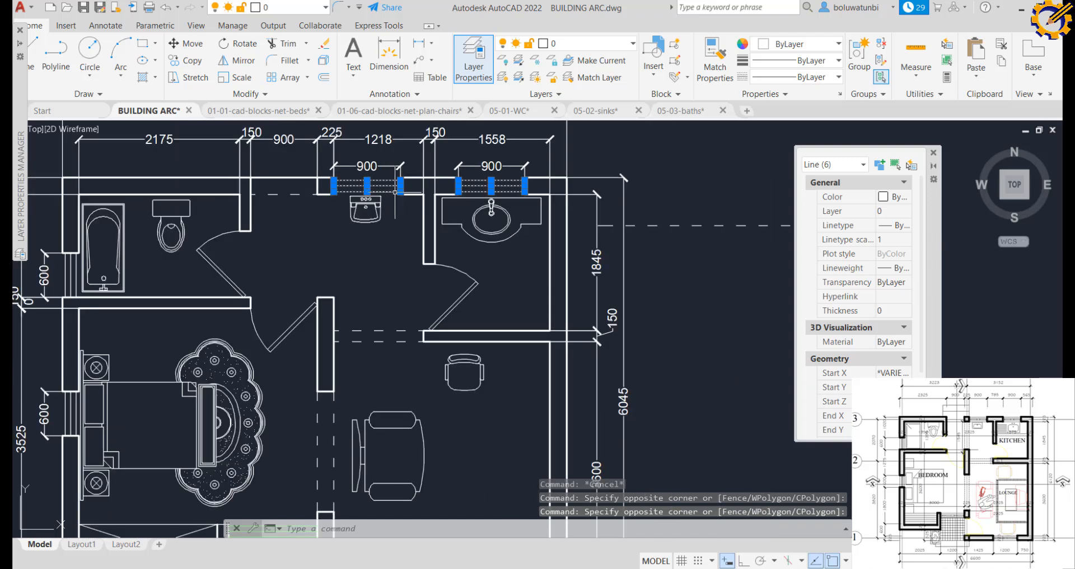
Add the lines of the two 600 windows, beside the bathtub and behind the bed, to the selection
scroll(94, 277, up, 3)
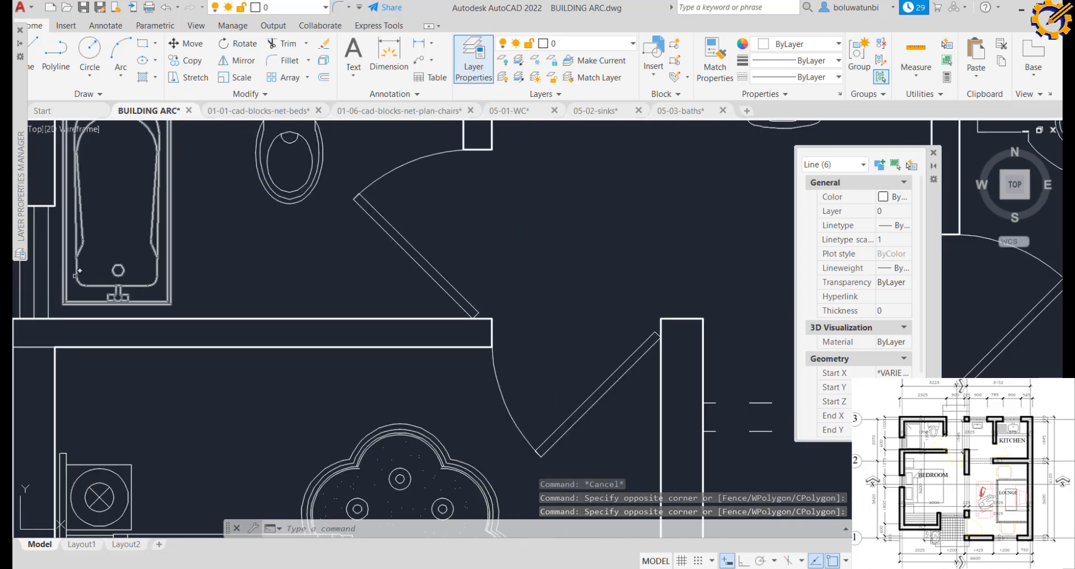
click(57, 286)
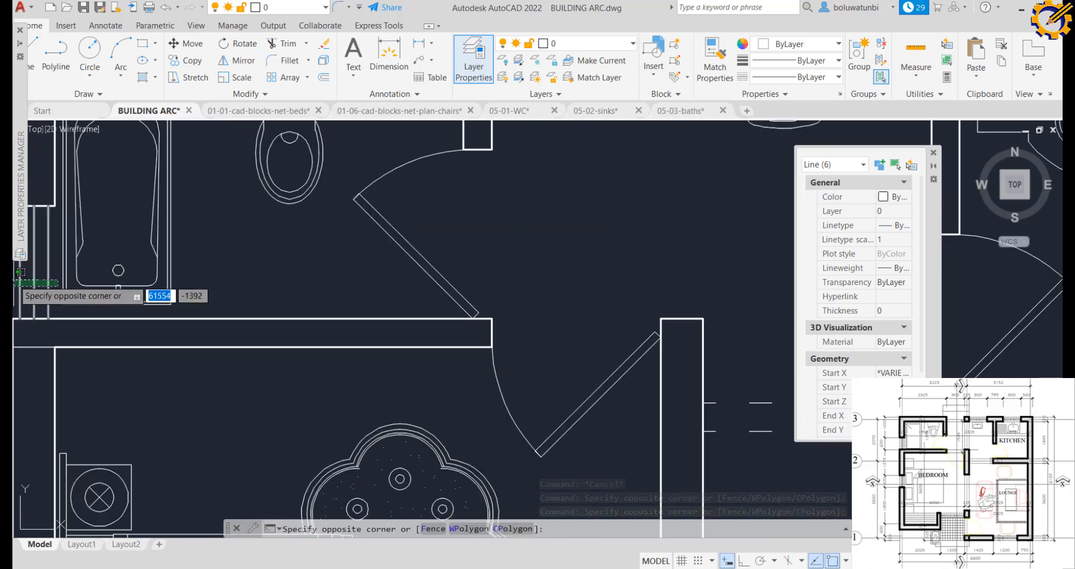
click(15, 283)
scroll(91, 281, down, 3)
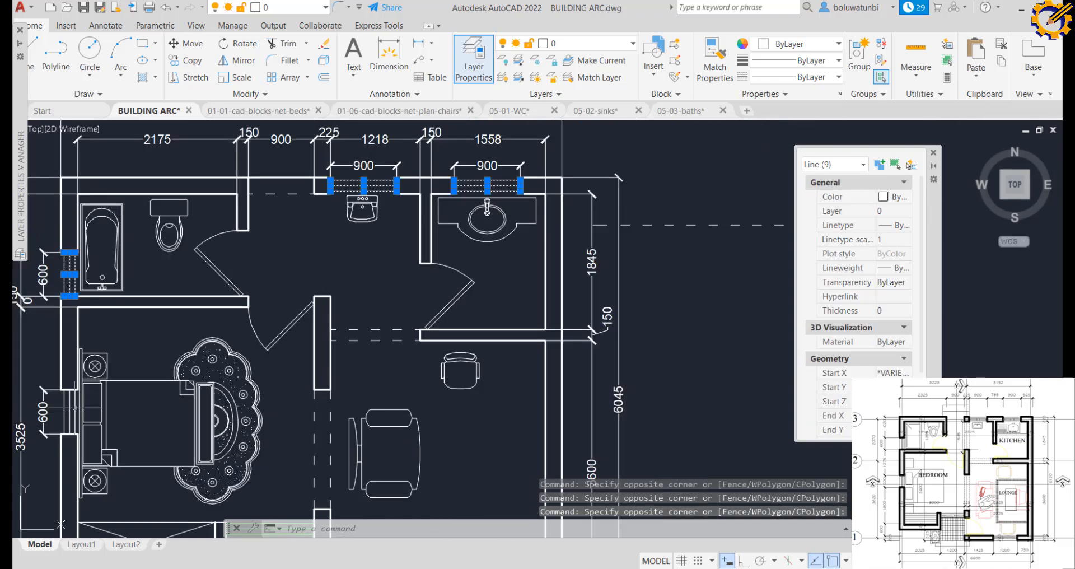
scroll(76, 407, up, 4)
click(79, 407)
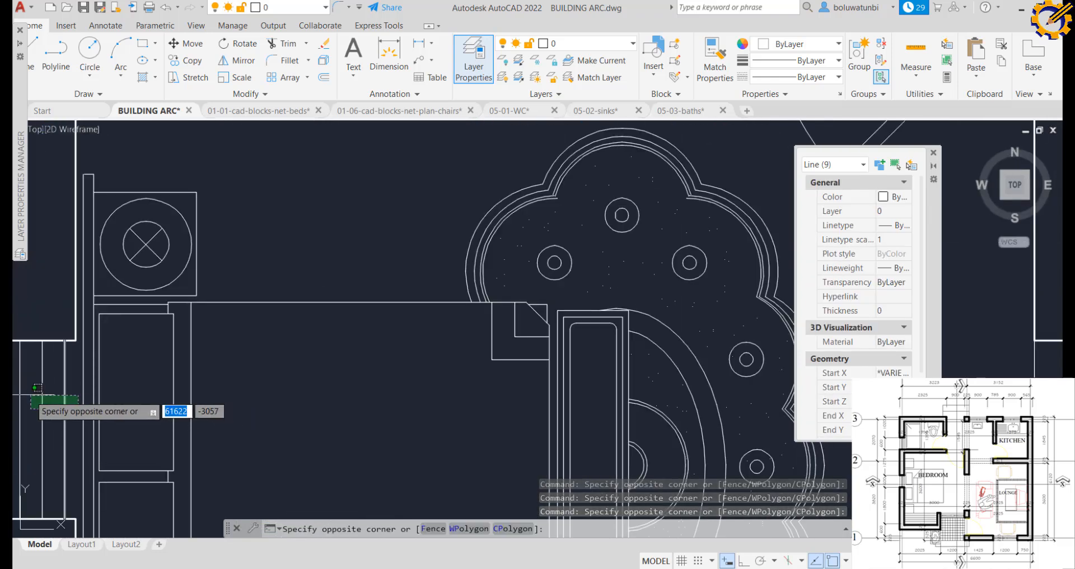
click(14, 395)
scroll(184, 368, down, 4)
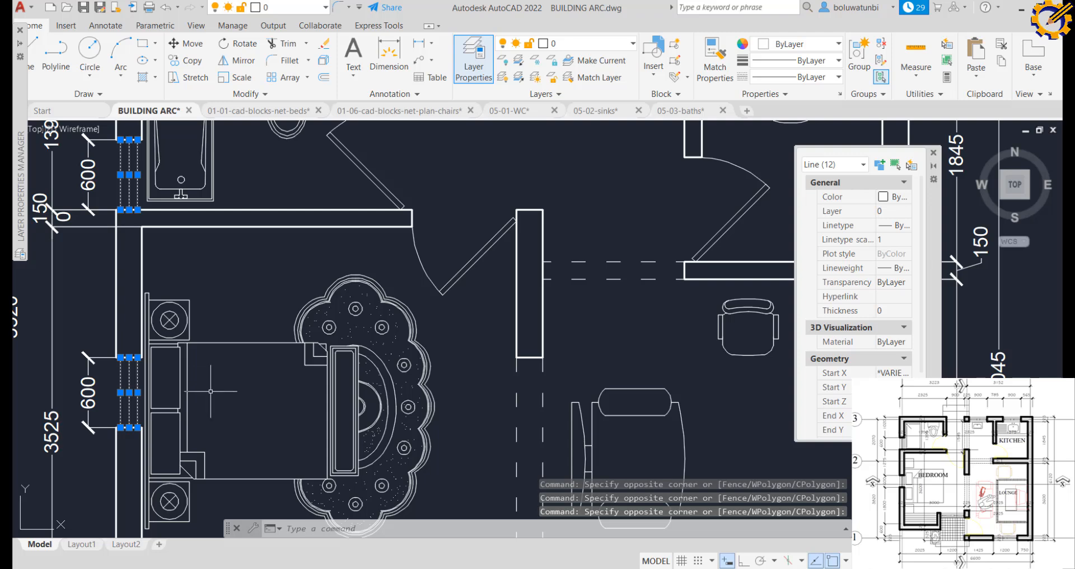
Assign the selected lines of the two 900 and two 600 windows to the WINDOW layer, and deselect them
middle_drag(211, 391, 267, 199)
scroll(409, 241, down, 2)
mouse_move(409, 241)
middle_down()
mouse_move(395, 278)
mouse_move(404, 419)
middle_up()
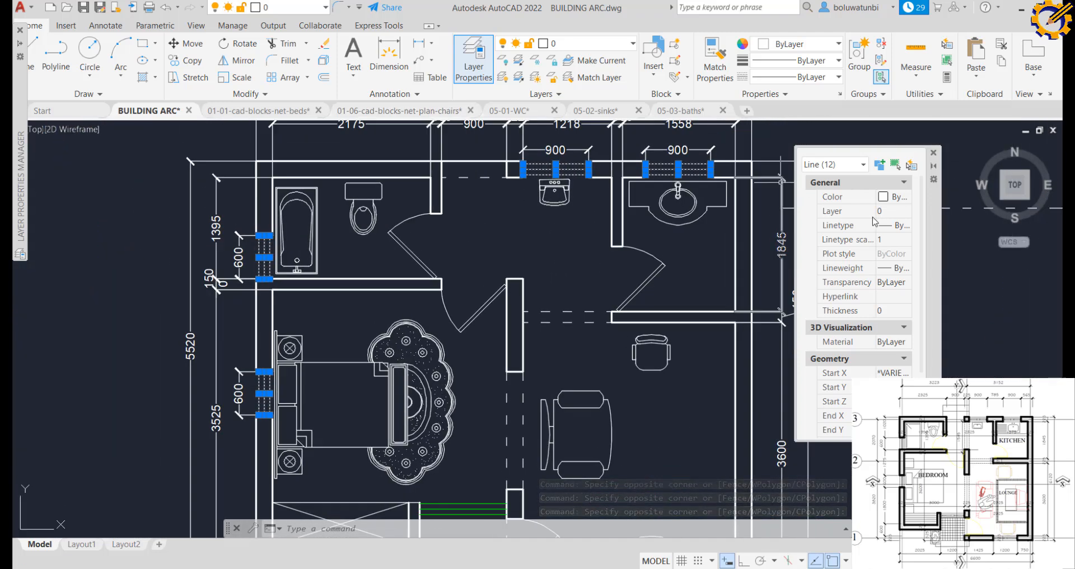
click(890, 212)
click(893, 213)
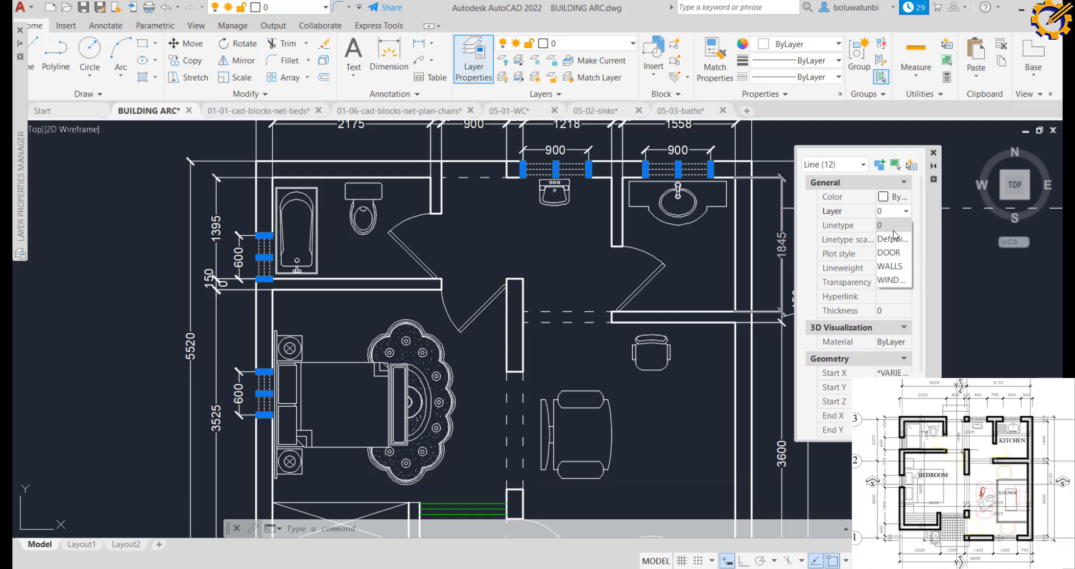
click(890, 280)
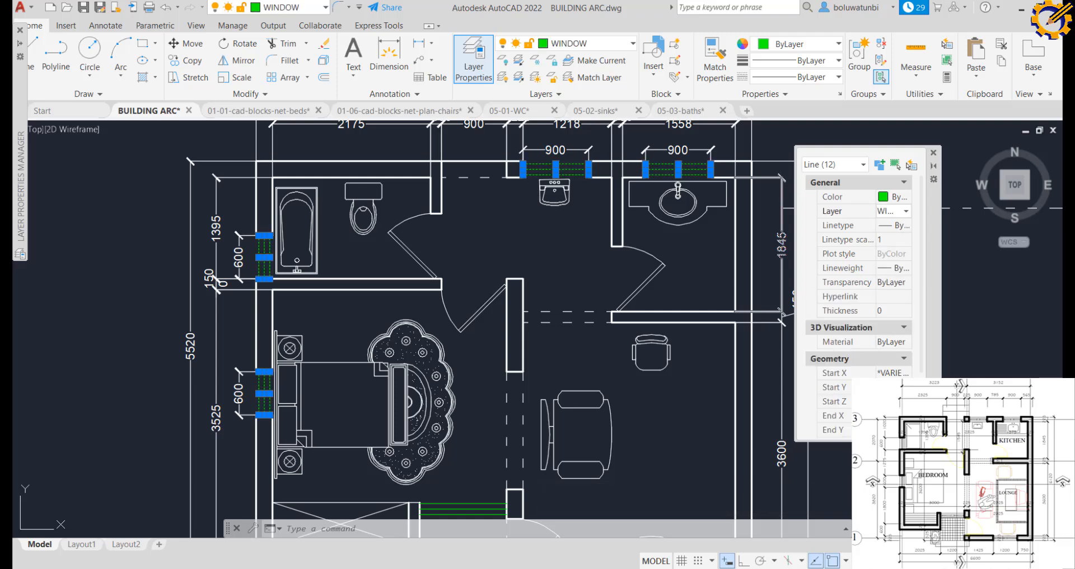
scroll(550, 350, down, 2)
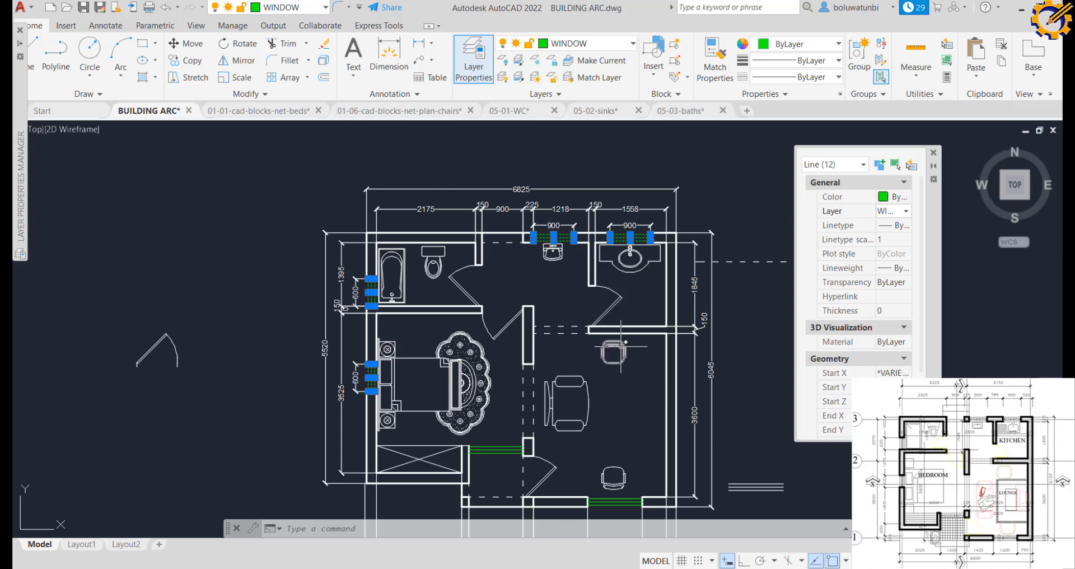
key(Escape)
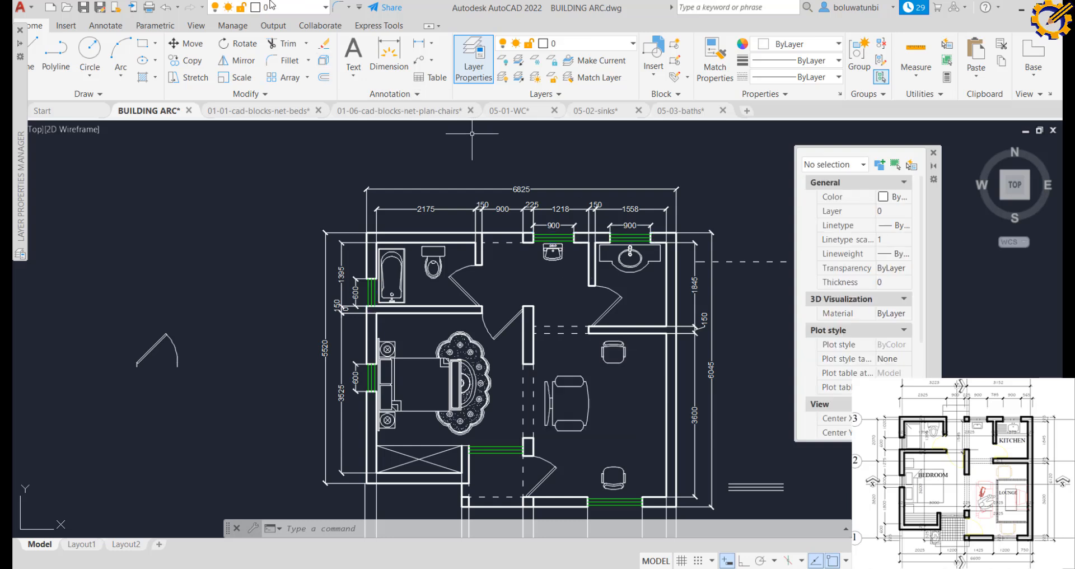
Set the WINDOW layer's colour to blue
click(480, 66)
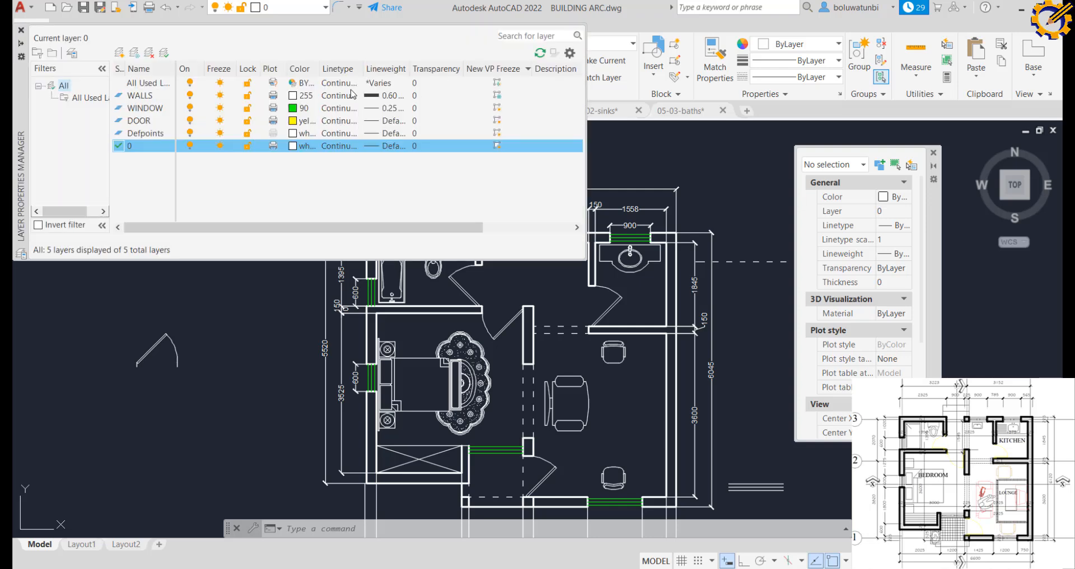
click(300, 108)
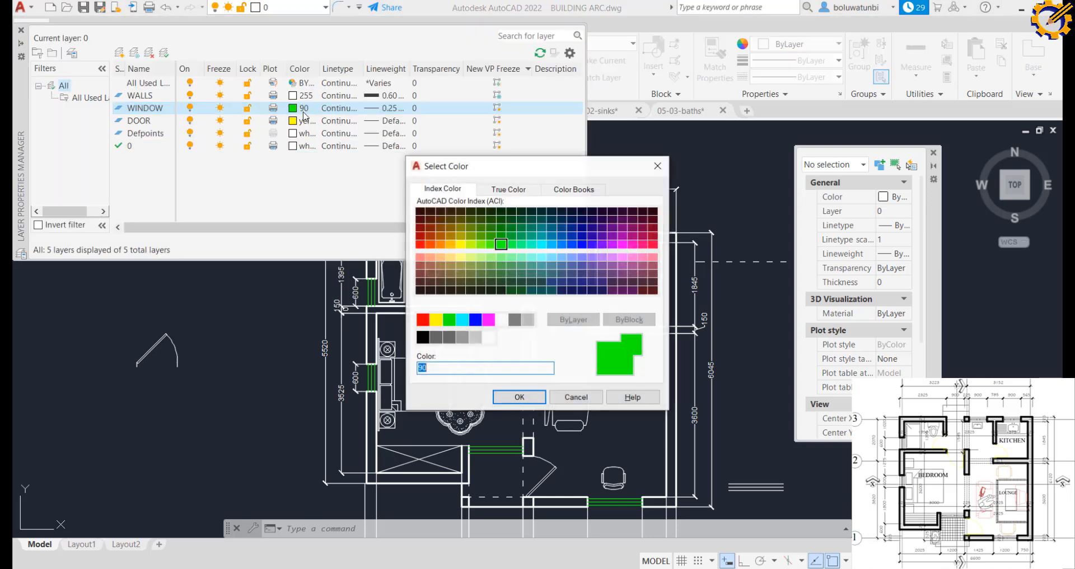
click(475, 319)
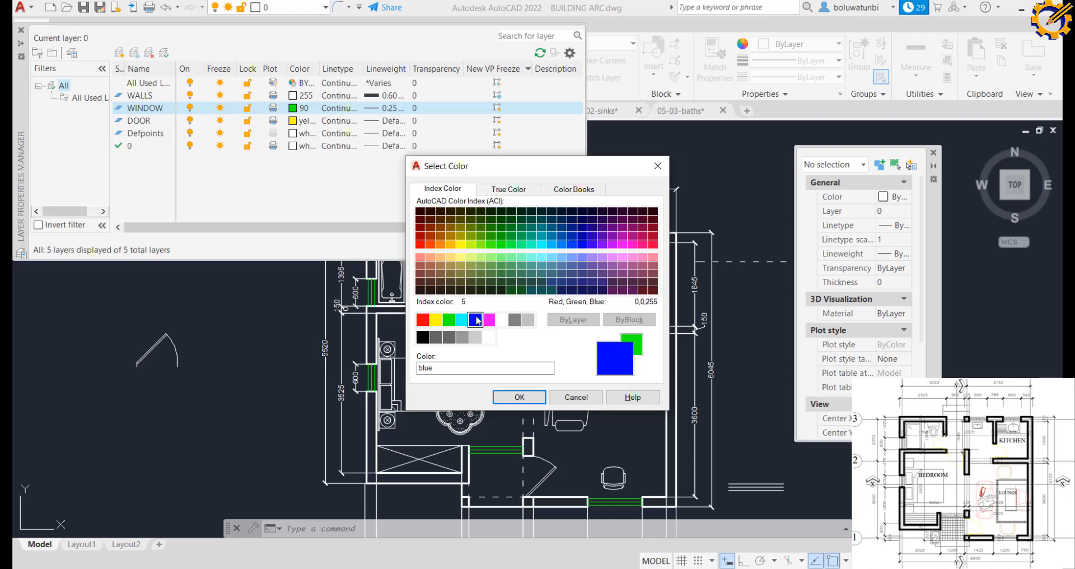
click(520, 397)
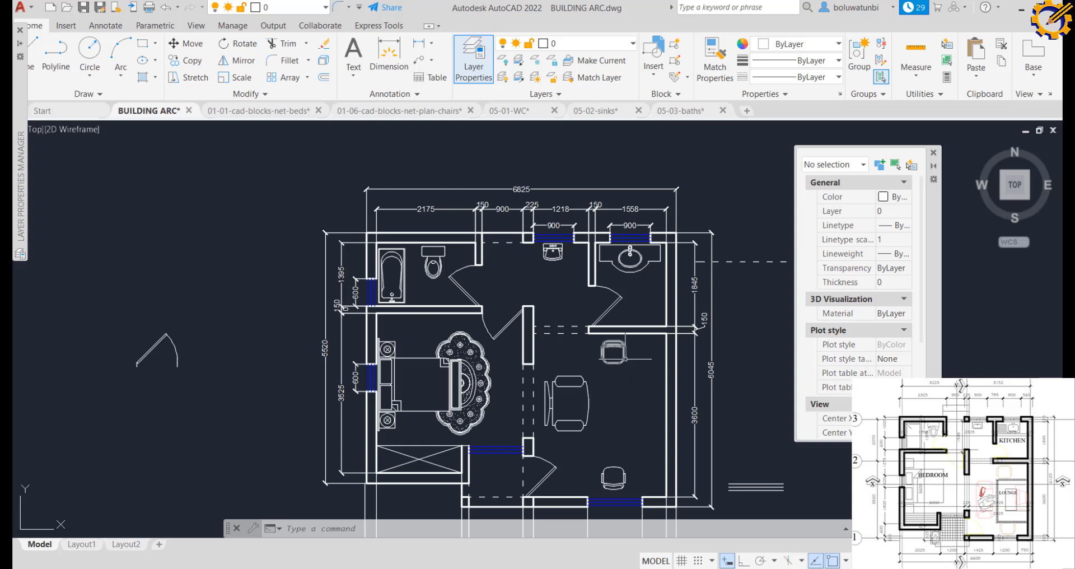
click(620, 302)
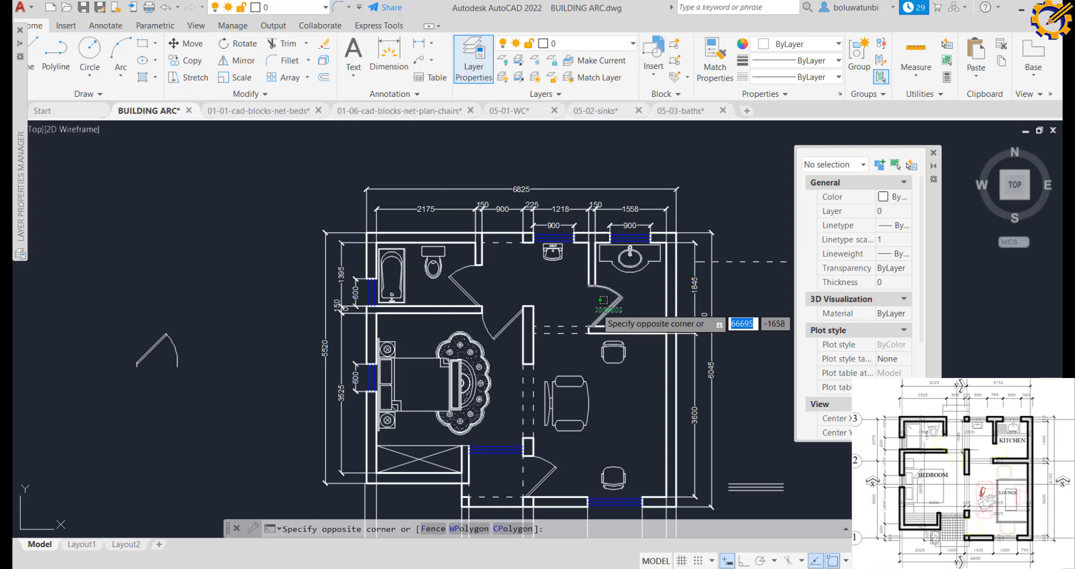
click(514, 307)
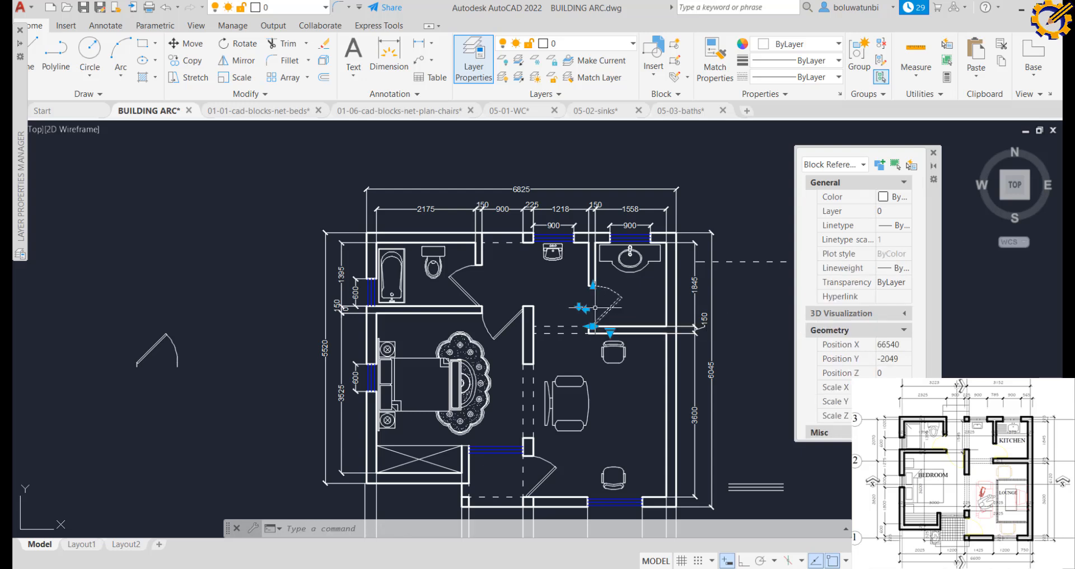
click(465, 290)
click(502, 328)
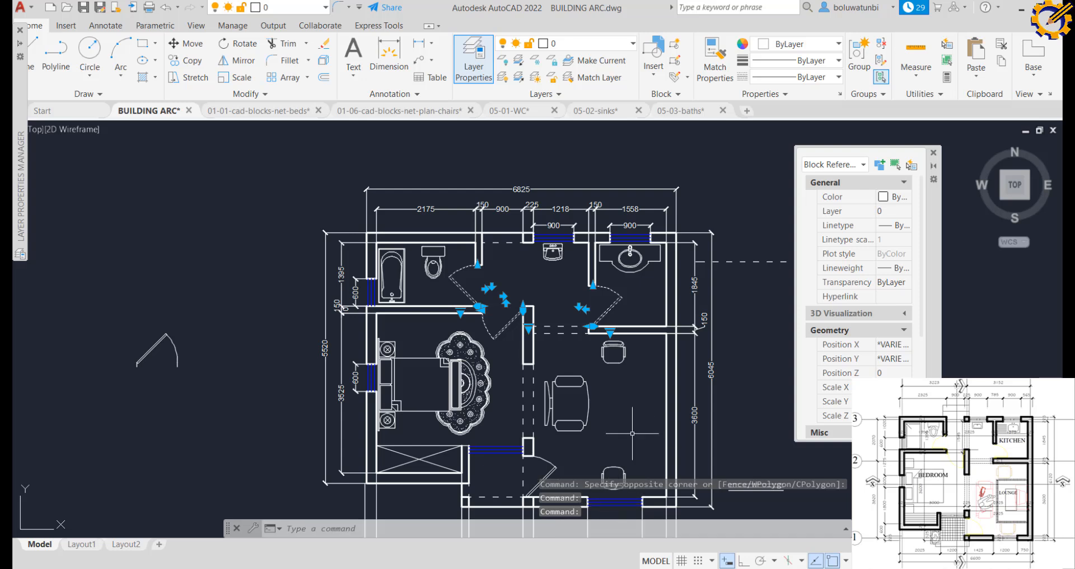
click(553, 465)
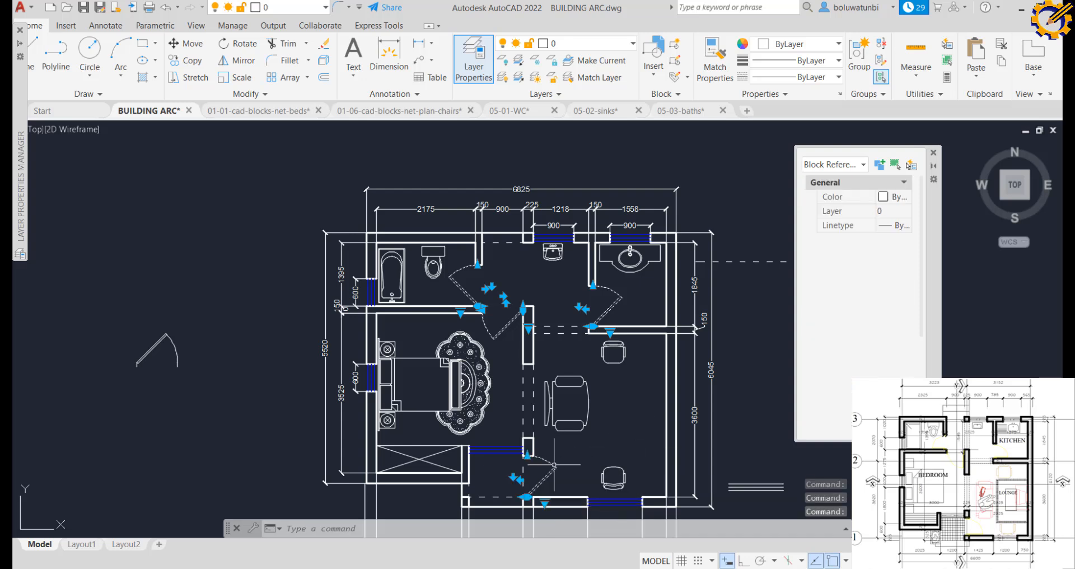
Select the bathroom, kitchen, bedroom and entrance door blocks in the plan and assign them to the DOOR layer
click(464, 87)
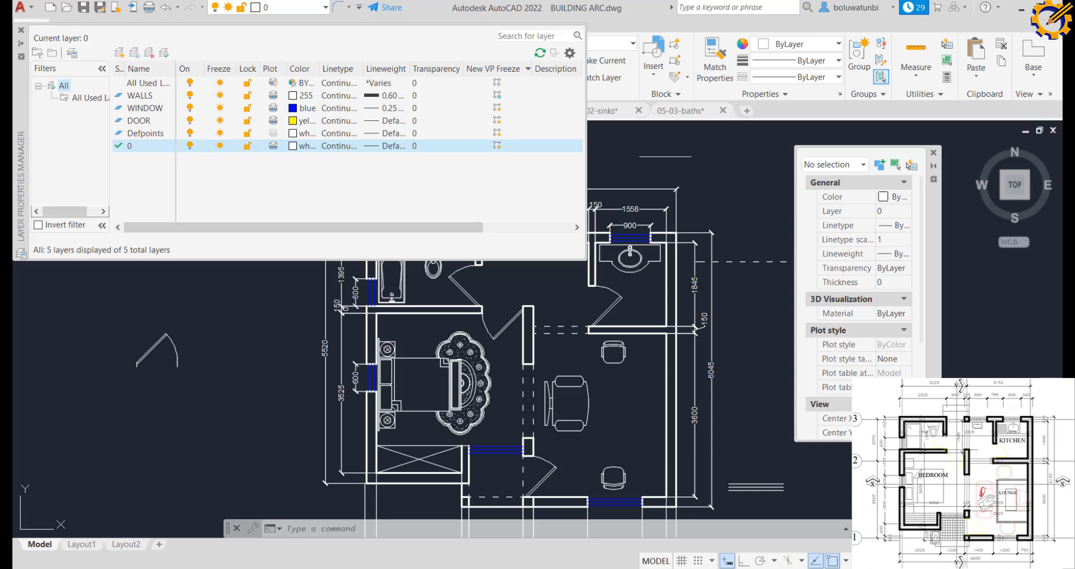
click(666, 156)
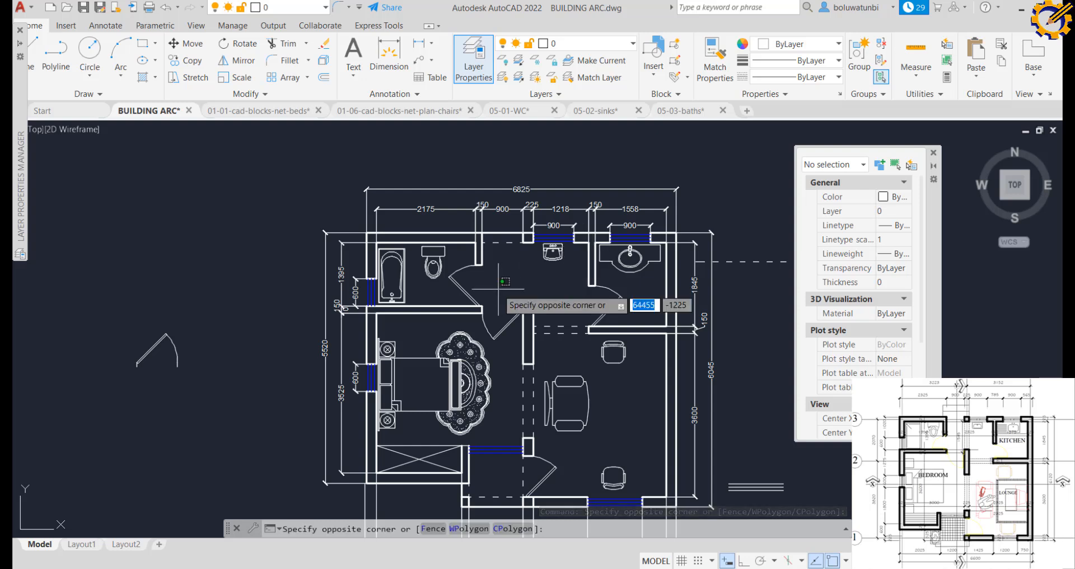
click(442, 289)
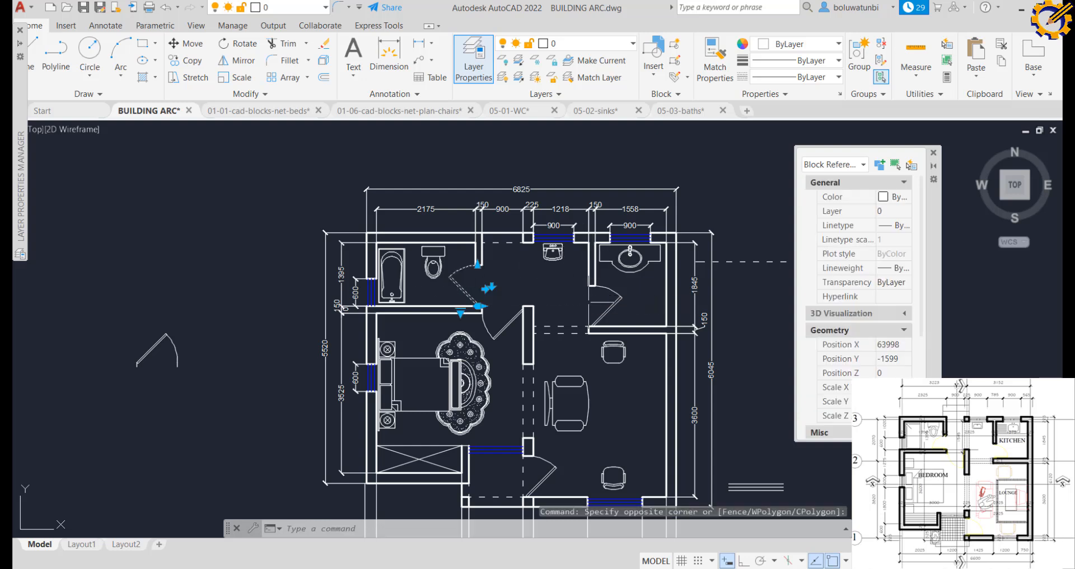
click(610, 301)
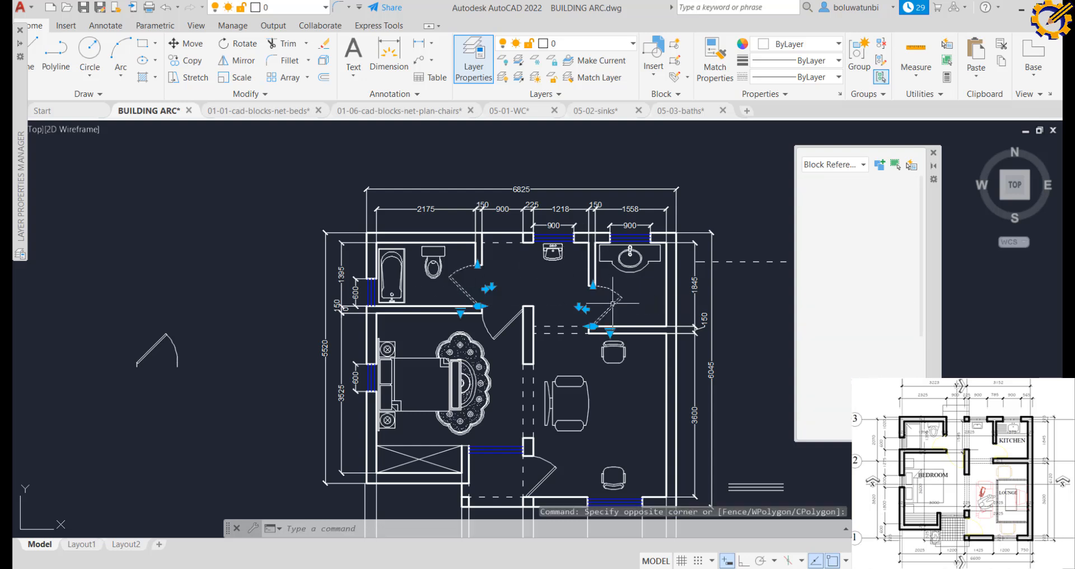
click(513, 323)
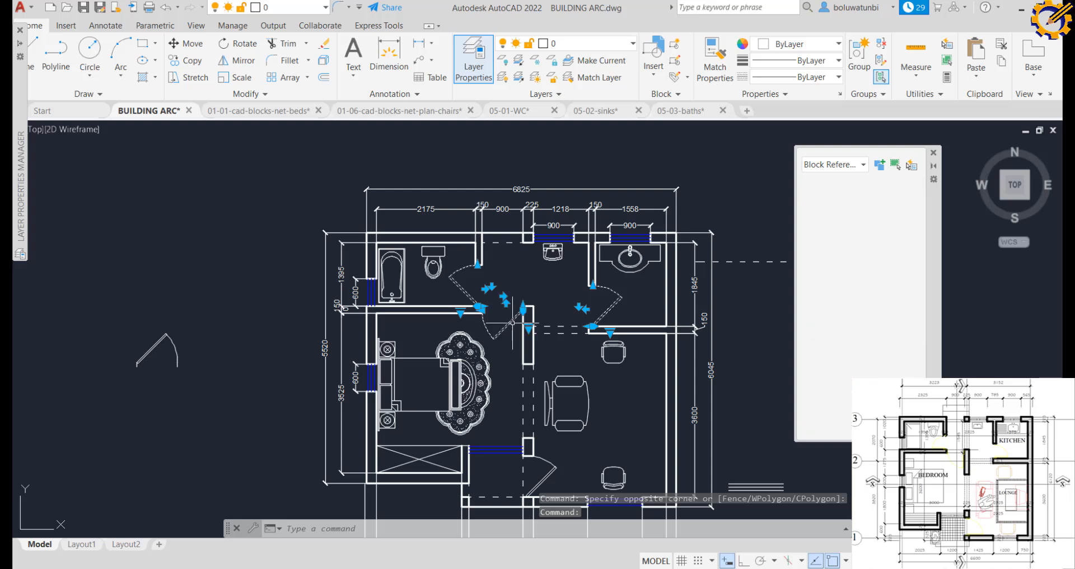
click(554, 470)
click(897, 211)
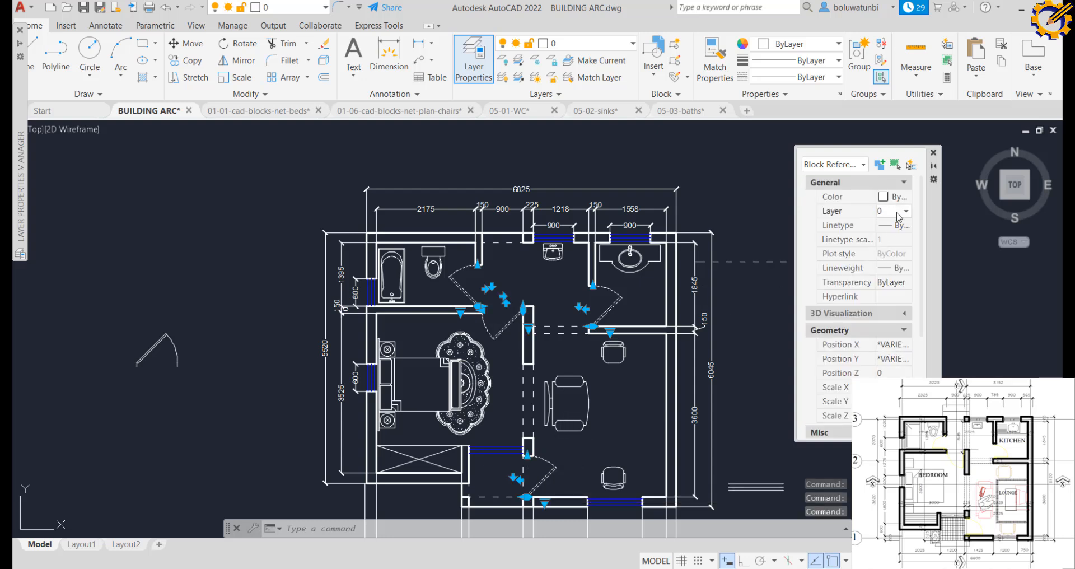
click(905, 211)
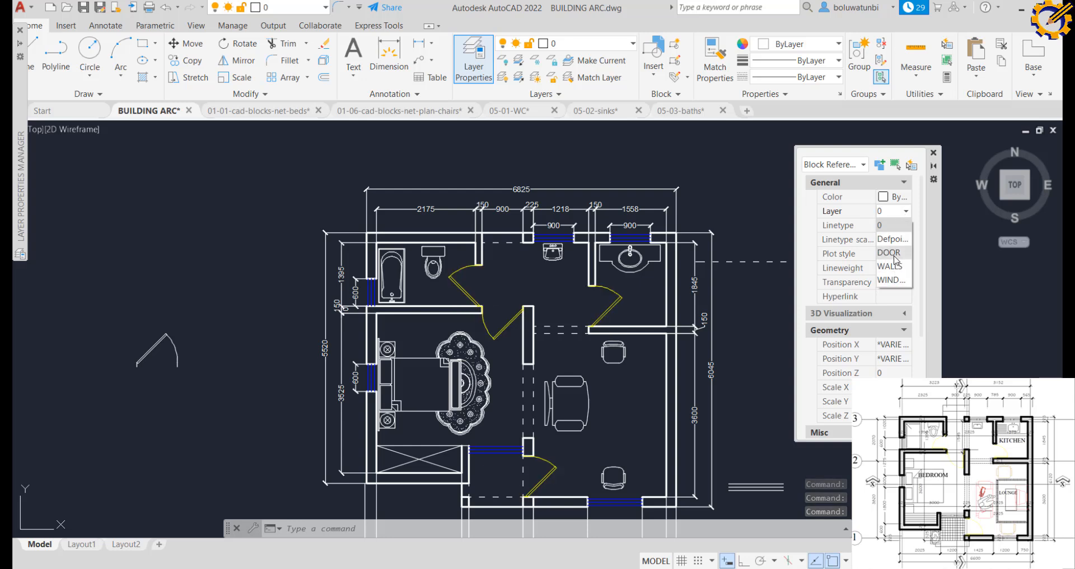
click(891, 253)
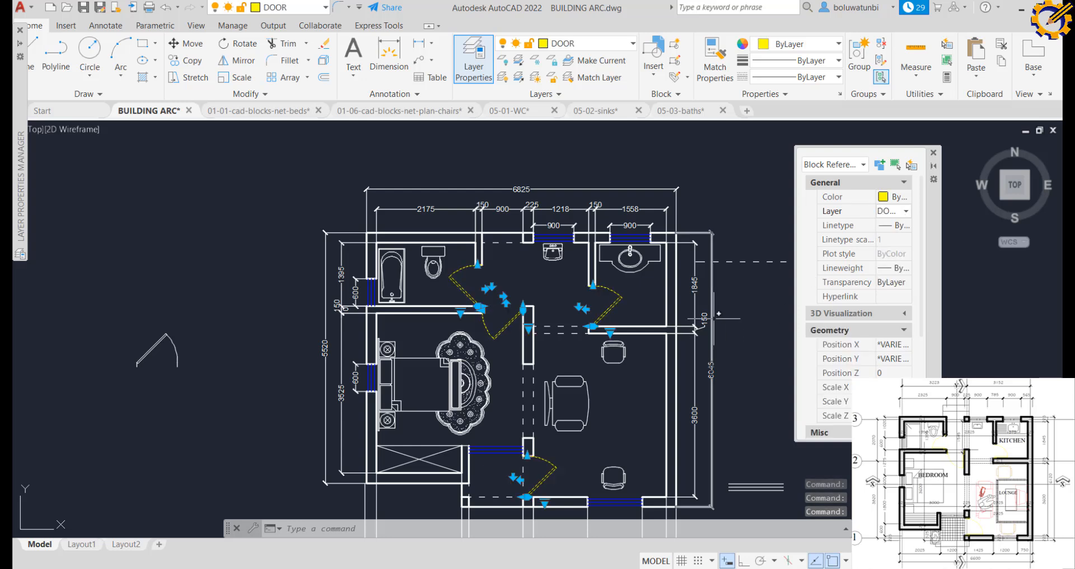
Set the DOOR layer's colour to red
click(466, 56)
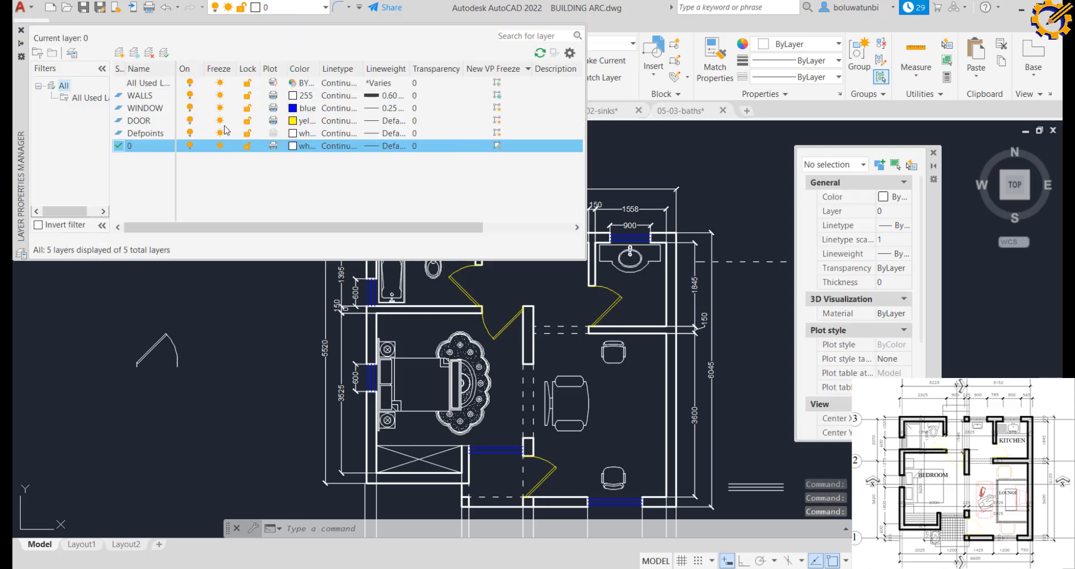
click(296, 121)
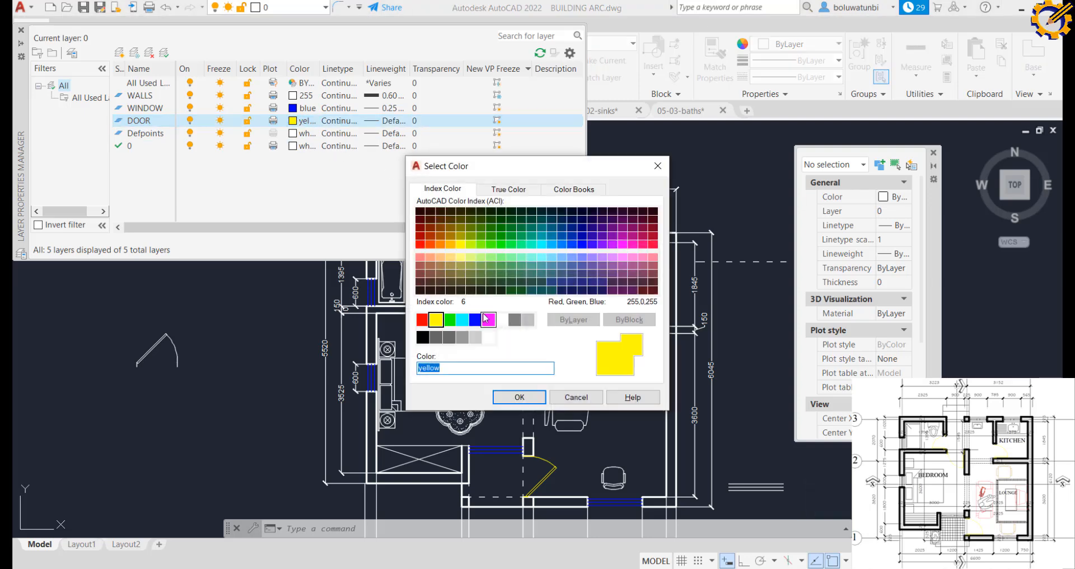
click(421, 319)
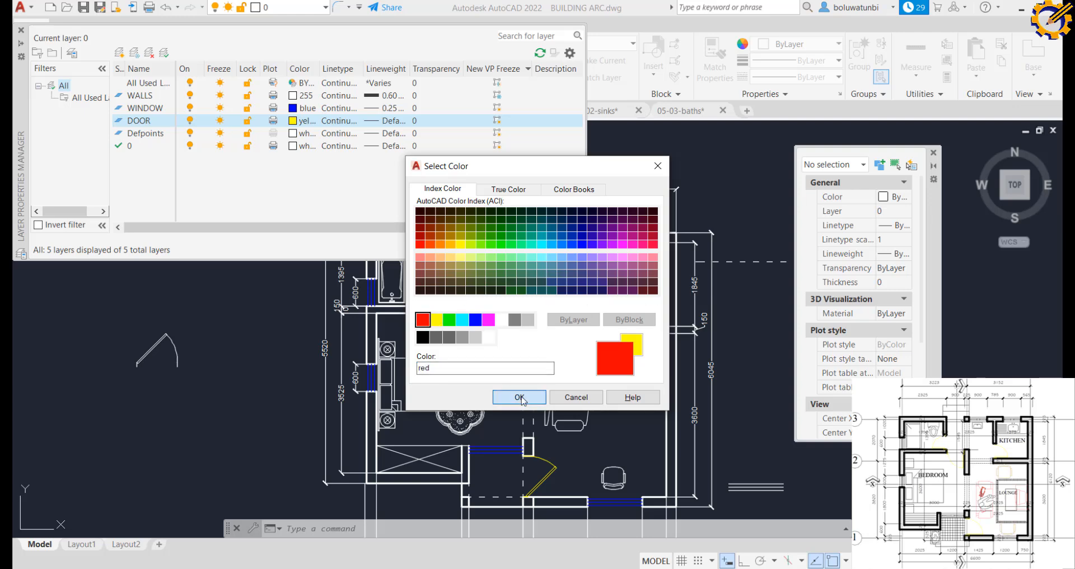
click(519, 397)
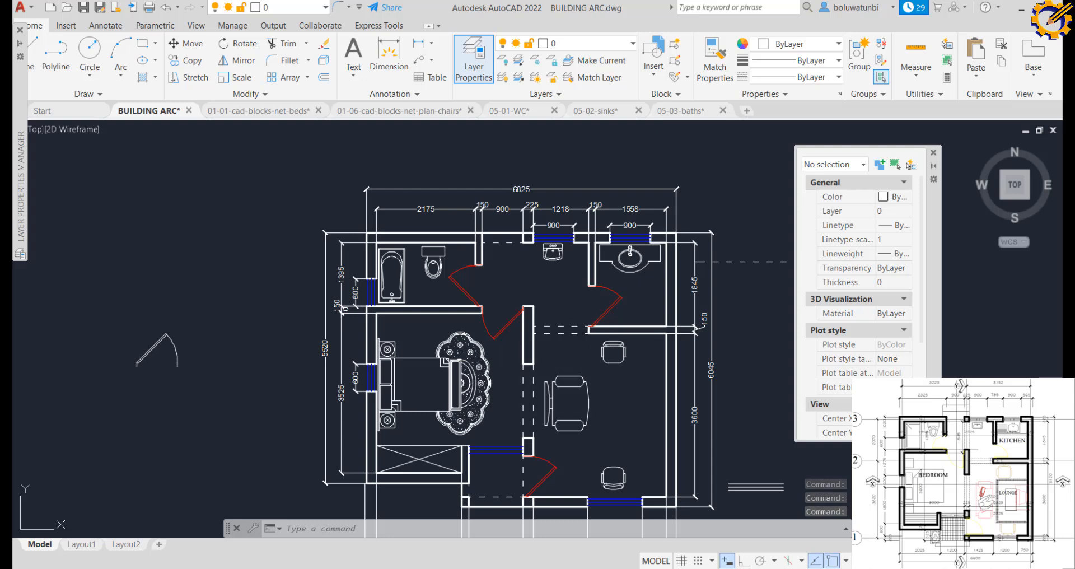
Set the DOOR layer's colour to yellow
click(478, 82)
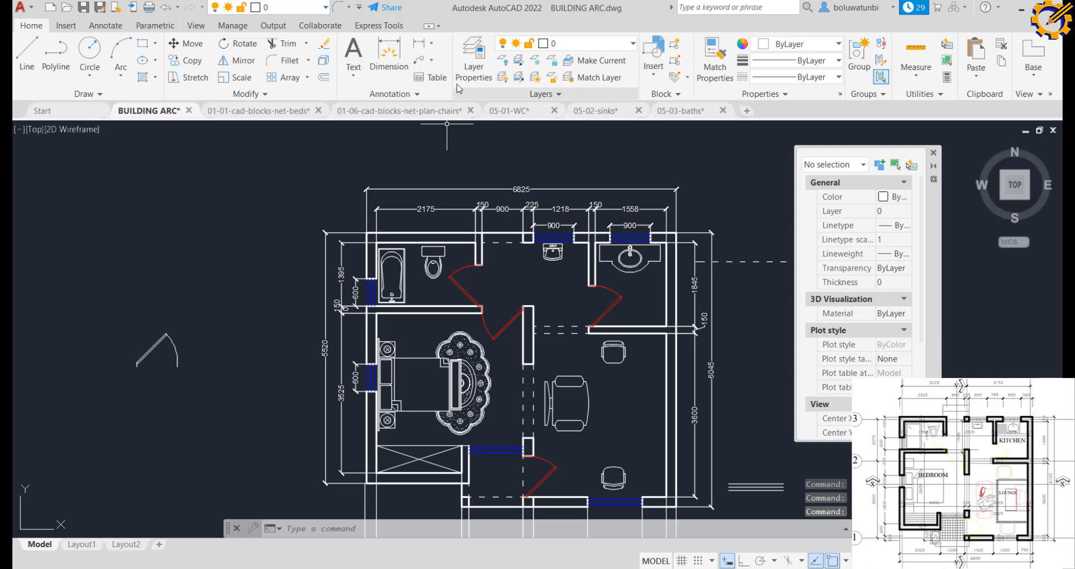
click(471, 76)
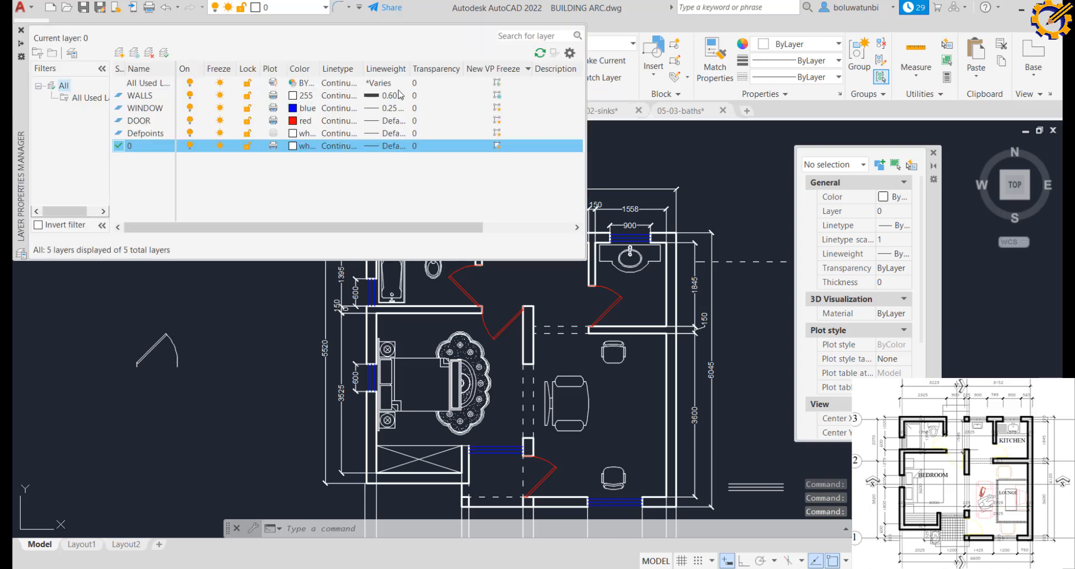
click(297, 120)
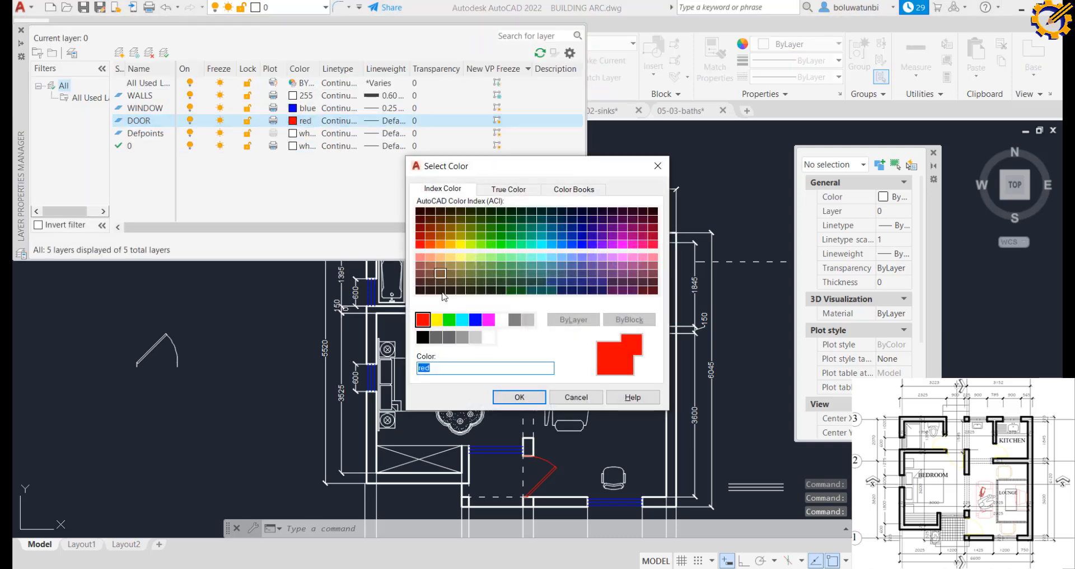
click(436, 319)
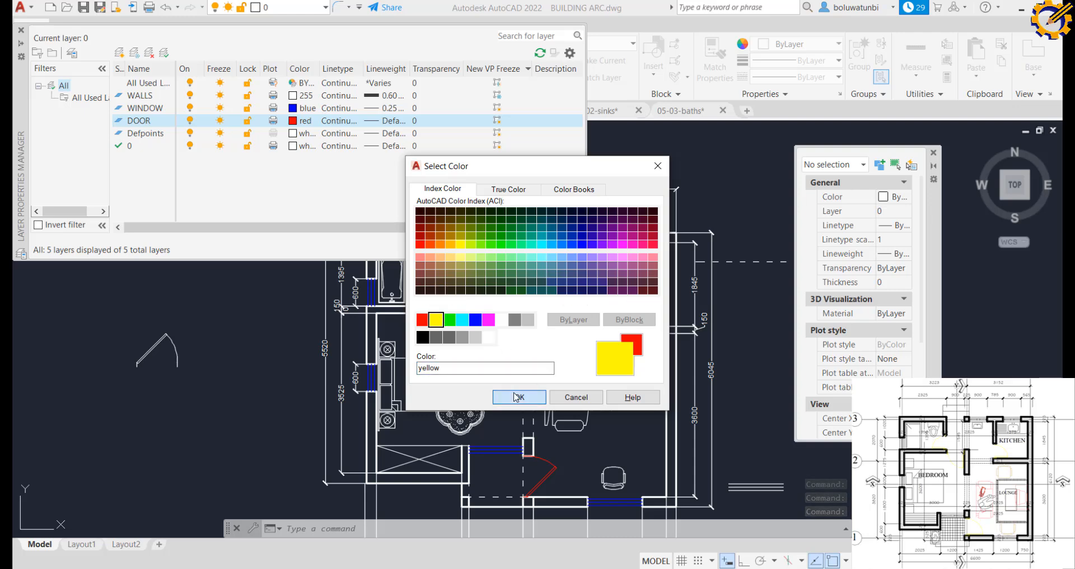
click(518, 397)
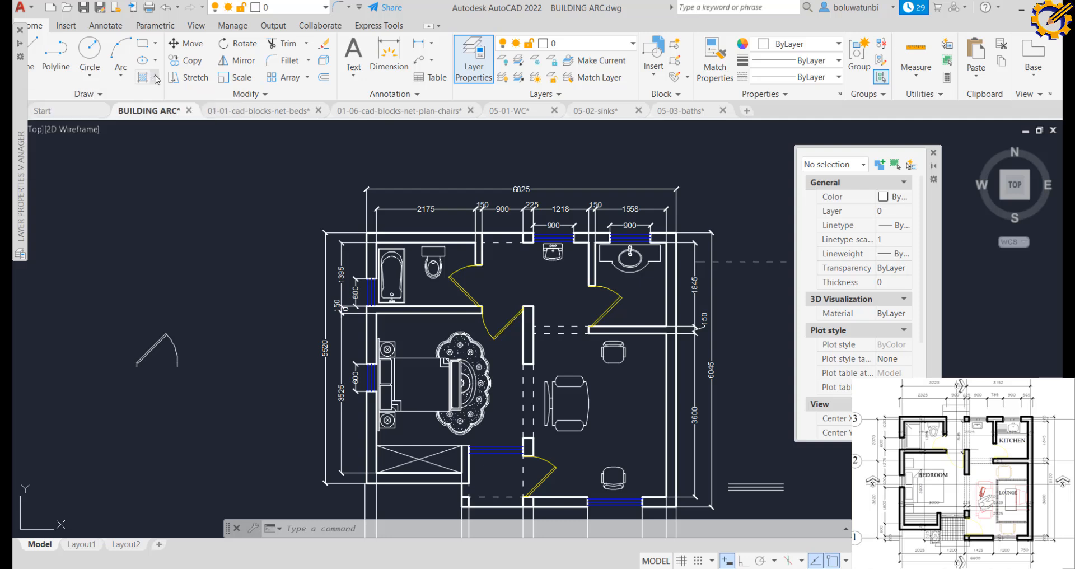
Hatch the bathroom's outer walls and the wall between the two 600 windows, including the bathroom-bedroom partition, with the ANSI32 pattern
click(155, 78)
click(134, 101)
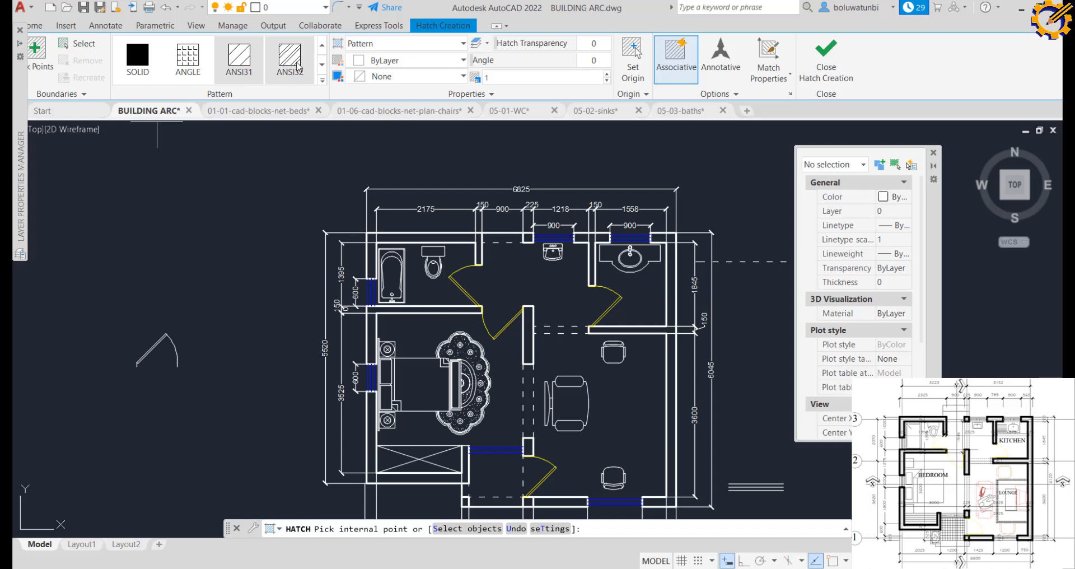
click(322, 82)
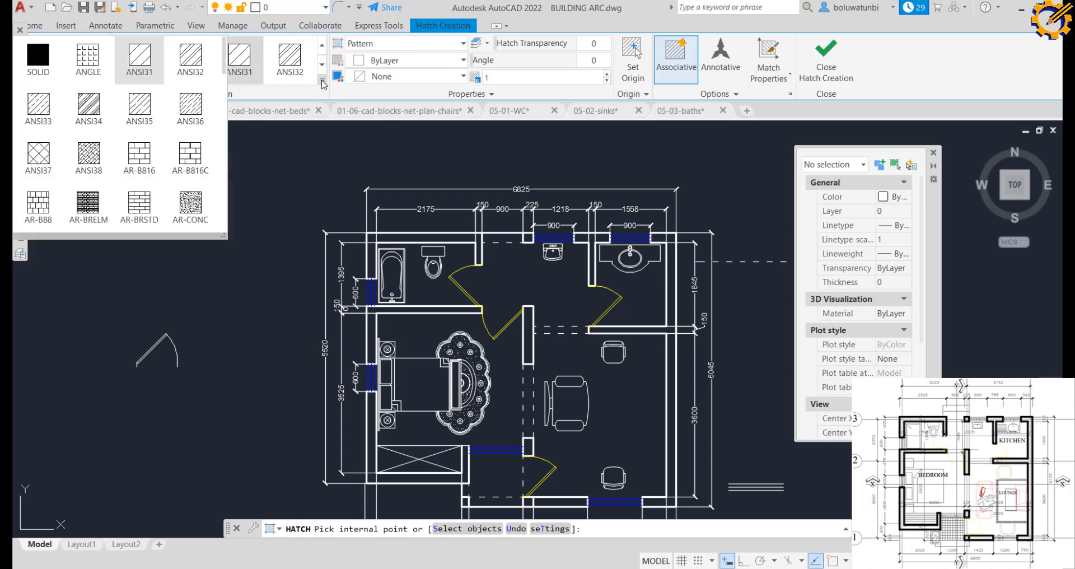
click(187, 65)
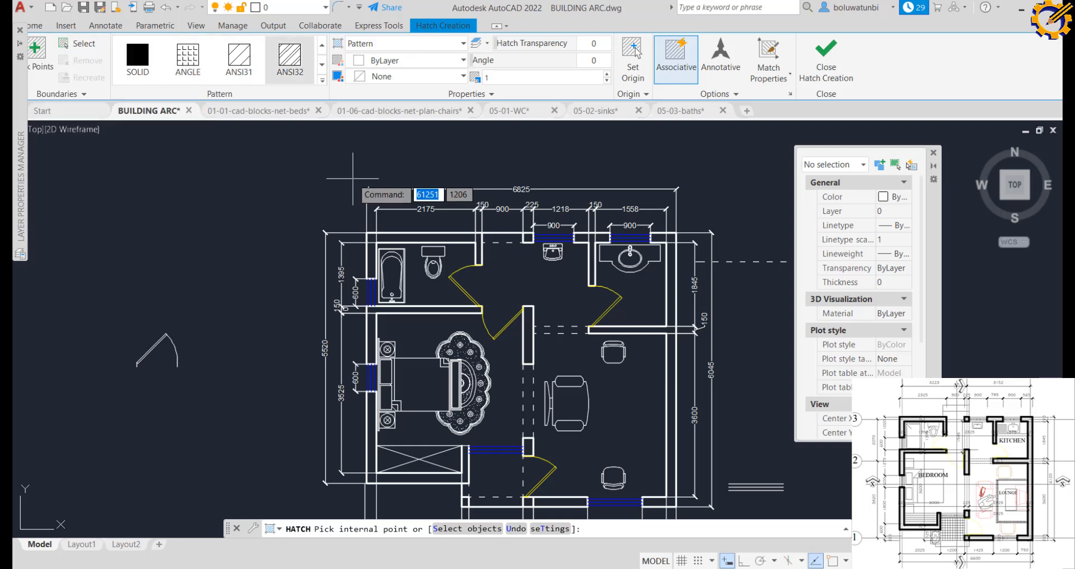
scroll(392, 234, up, 2)
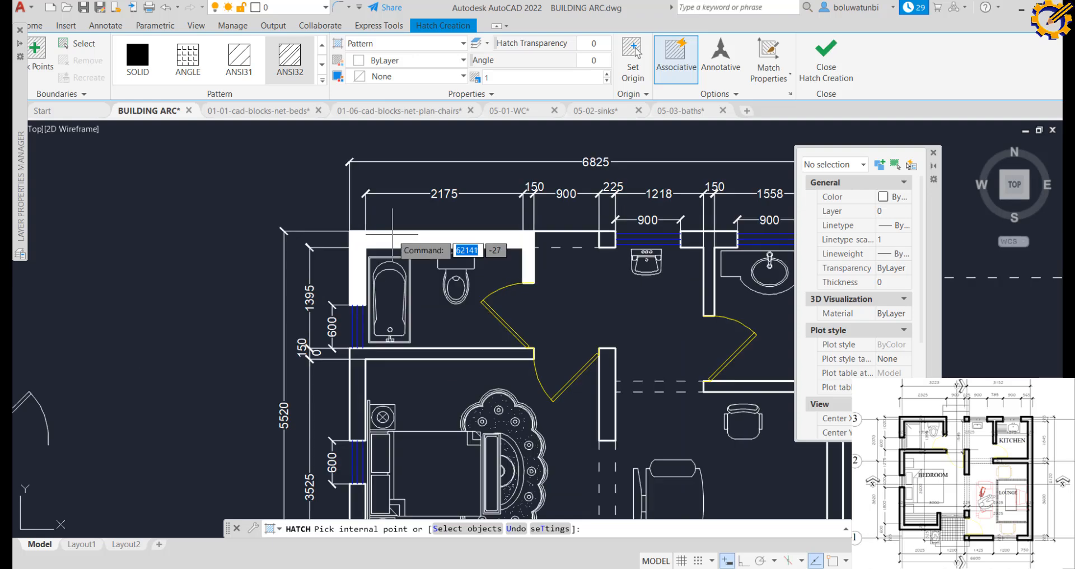
click(392, 234)
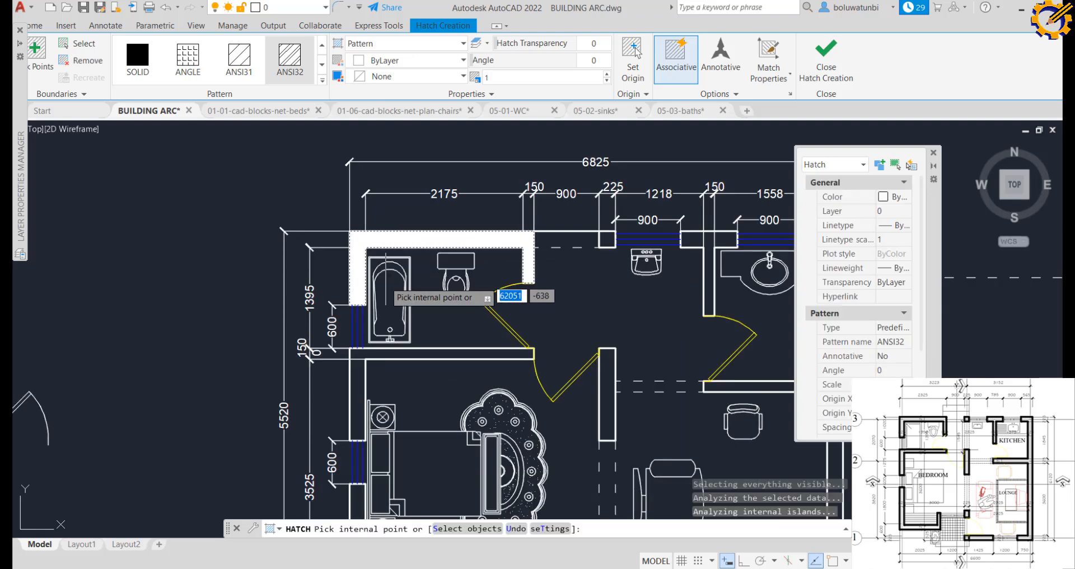
click(358, 372)
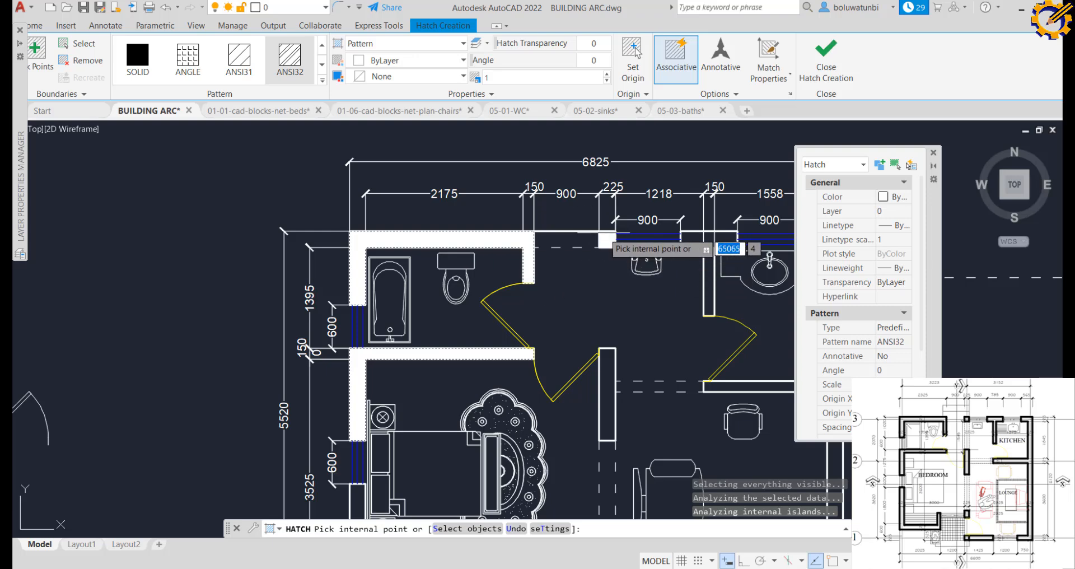
Add the rear wall pieces beside the 900 windows, the kitchen partition, the bedroom-lounge wall and the outer kitchen and lounge wall to the hatch
click(607, 240)
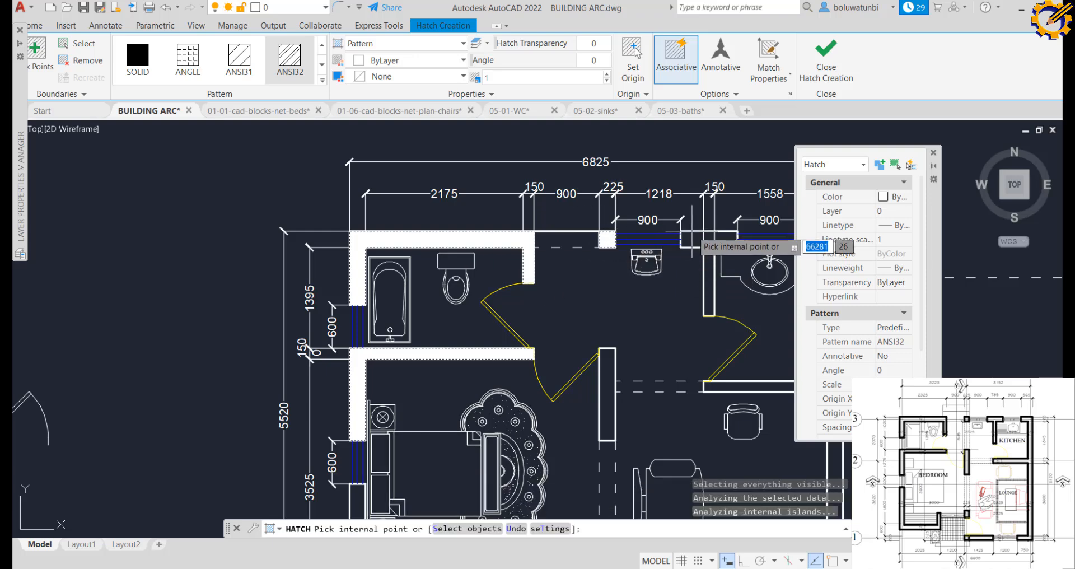
click(699, 239)
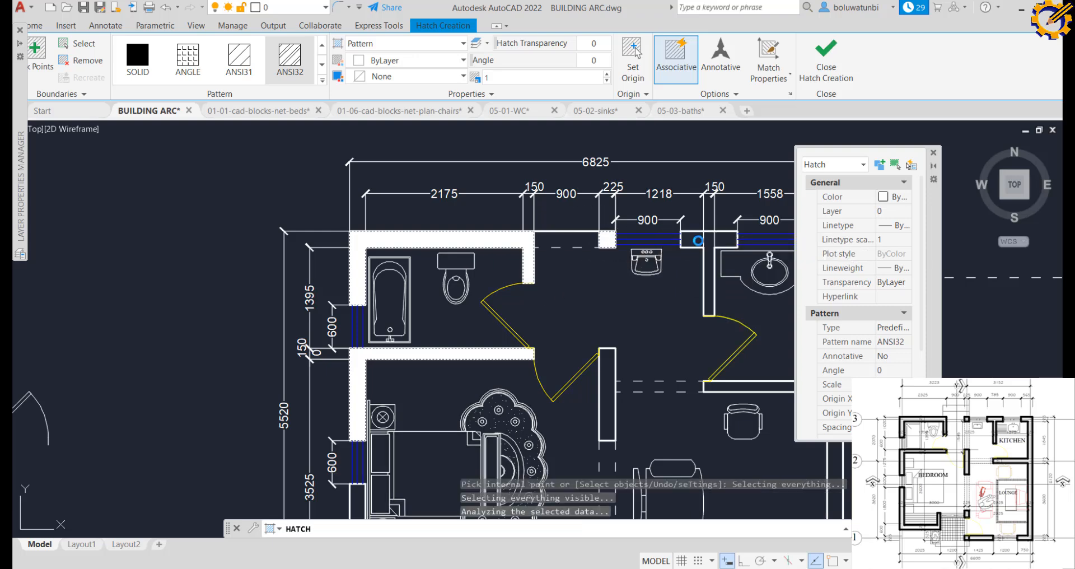
click(604, 379)
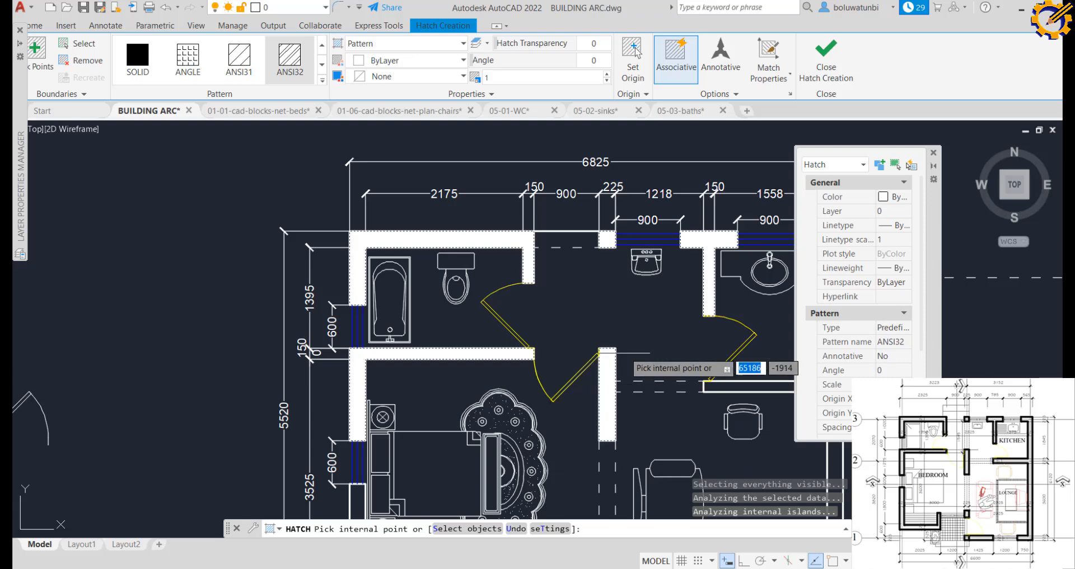
scroll(640, 335, down, 1)
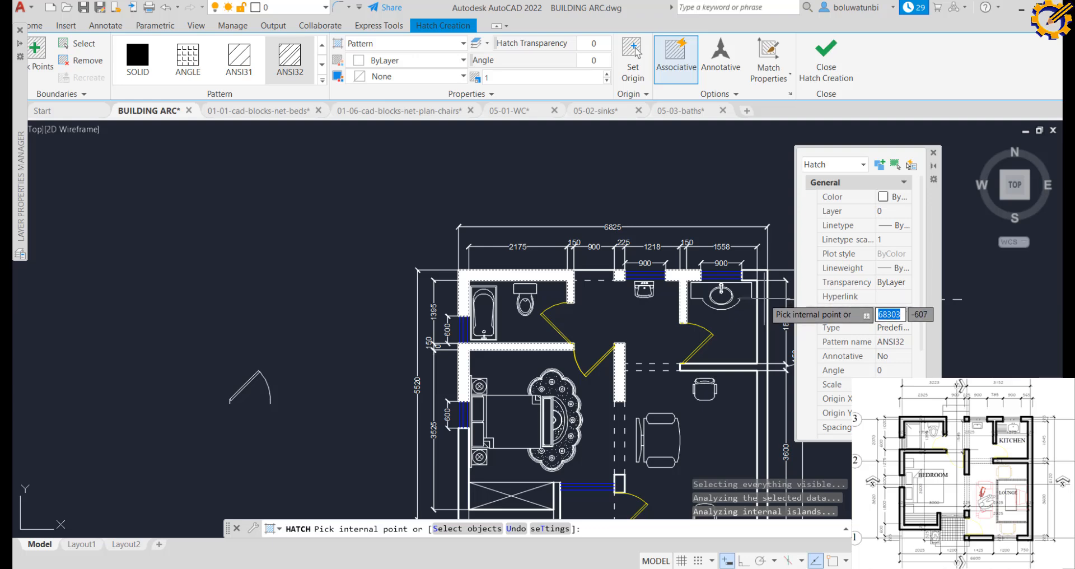
scroll(766, 299, up, 4)
click(752, 275)
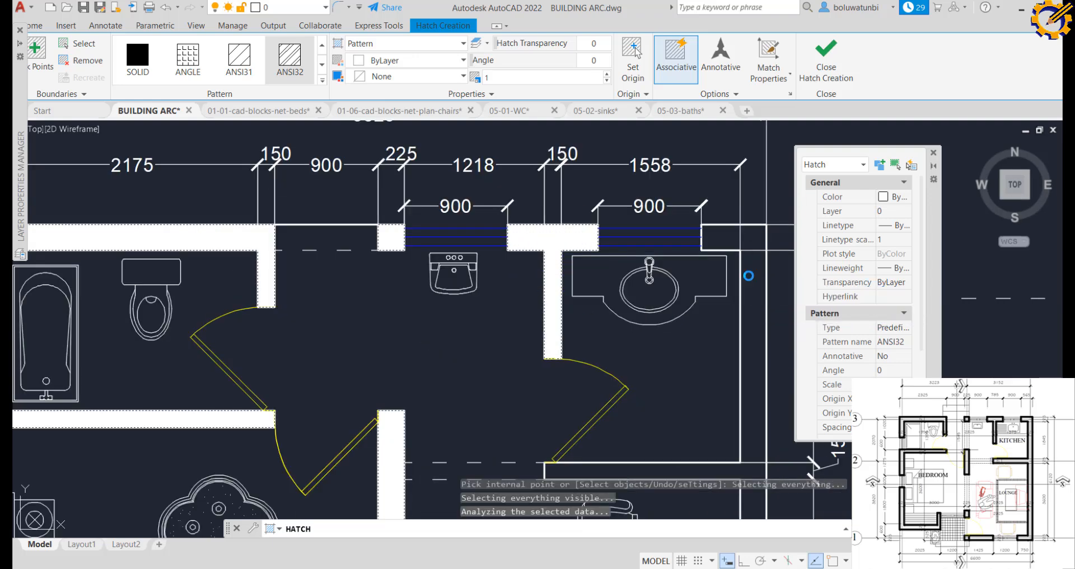
Add the front wall beside the 1200 window, the short pier above the entrance door, the wardrobe walls and the porch corner to the hatch
scroll(753, 327, down, 2)
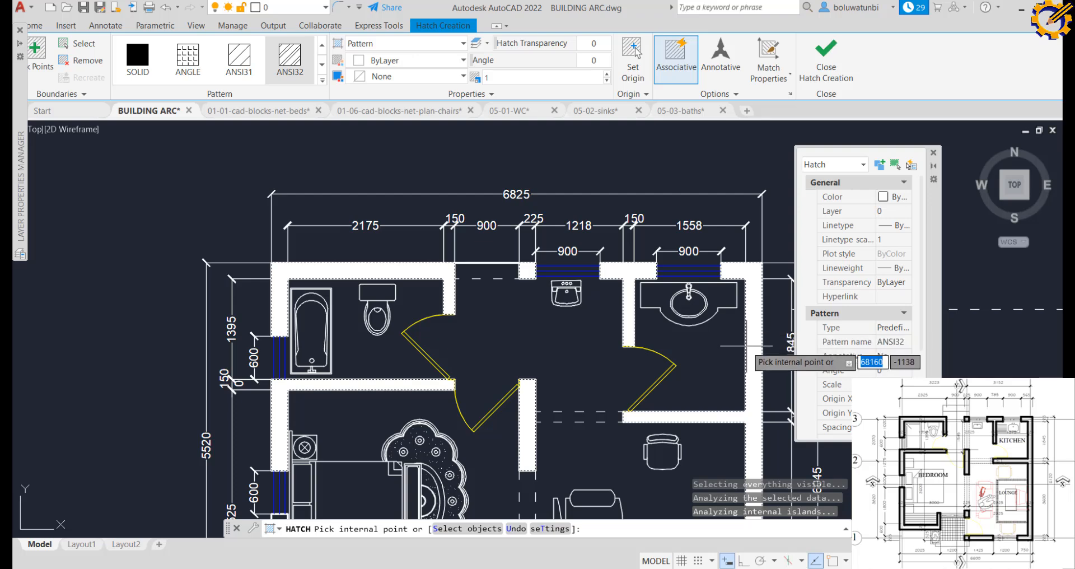
middle_drag(748, 344, 621, 206)
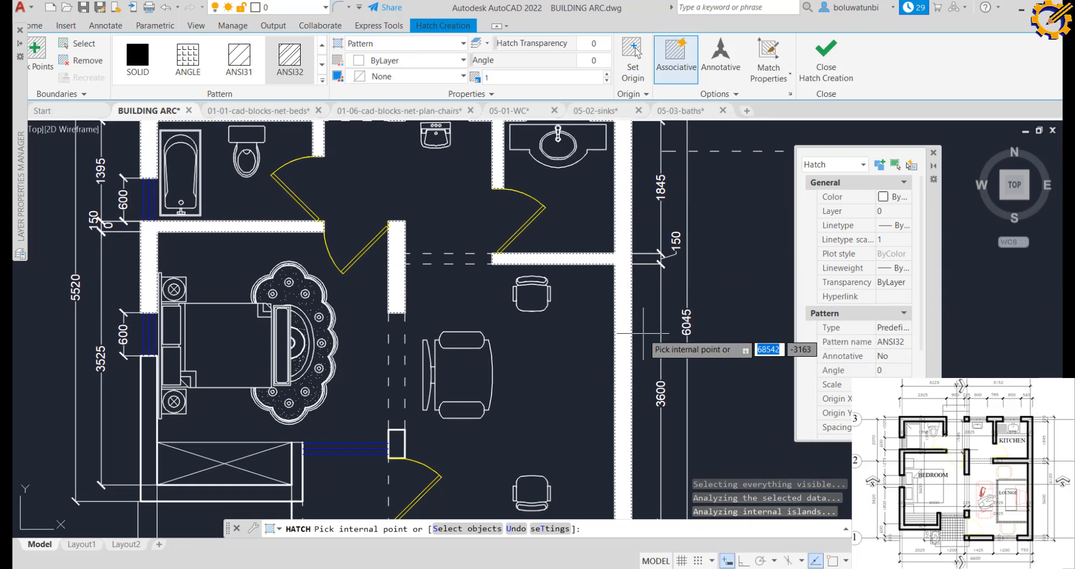
mouse_move(644, 343)
middle_down()
mouse_move(630, 270)
mouse_move(650, 205)
middle_up()
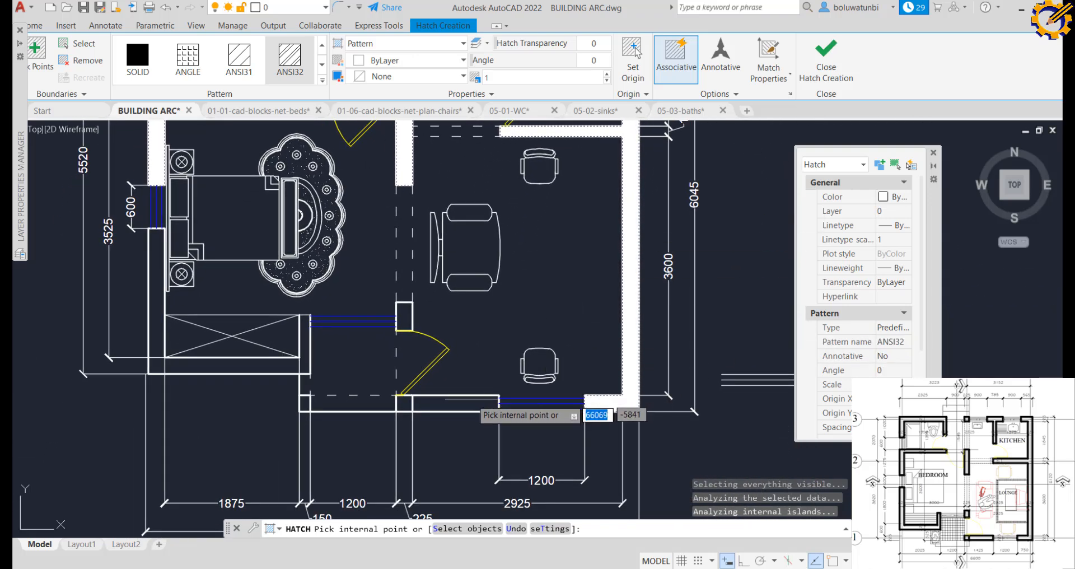
click(470, 400)
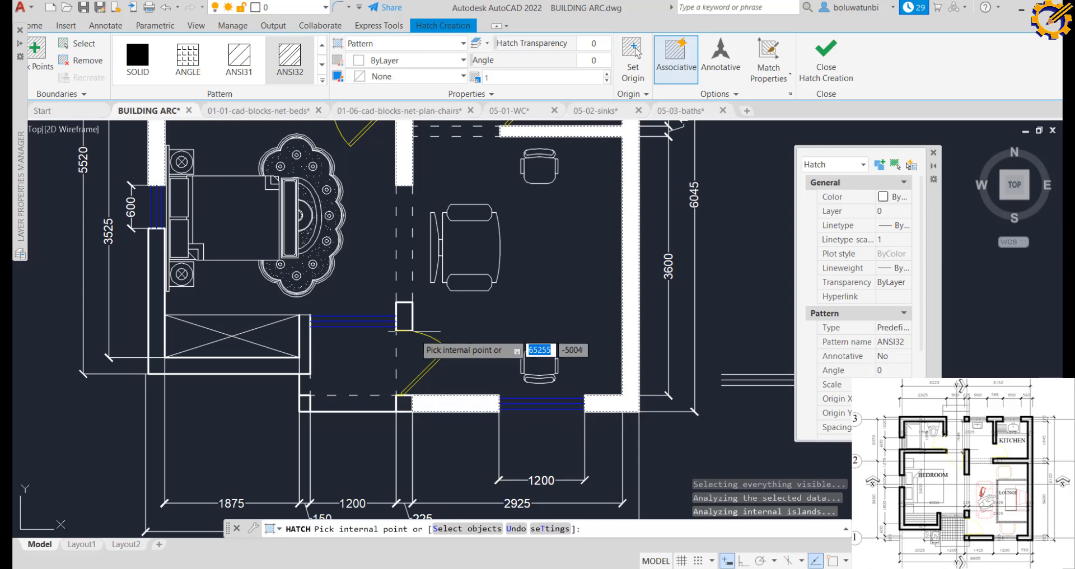
click(404, 310)
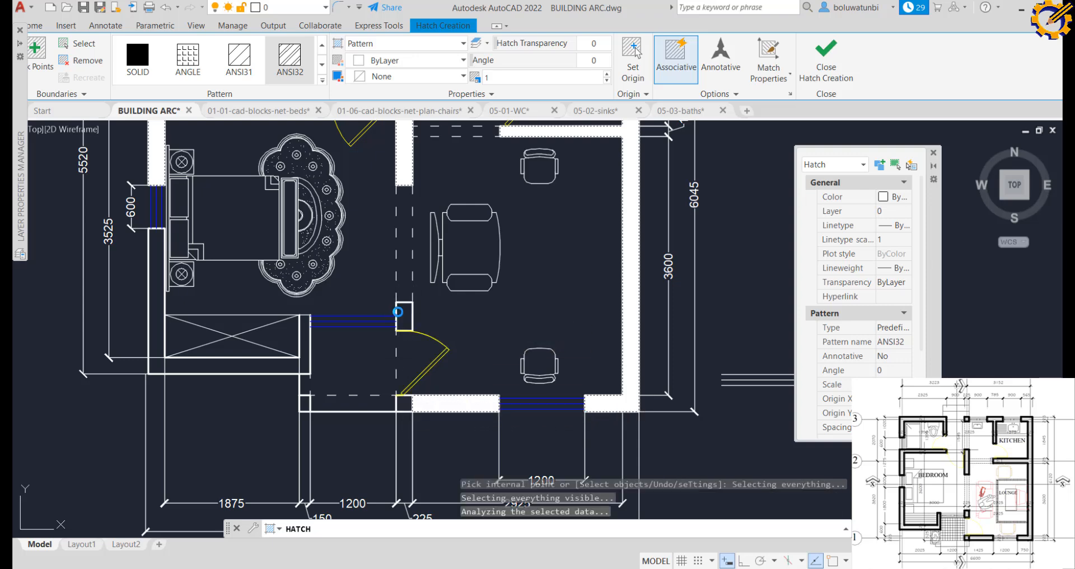
click(303, 347)
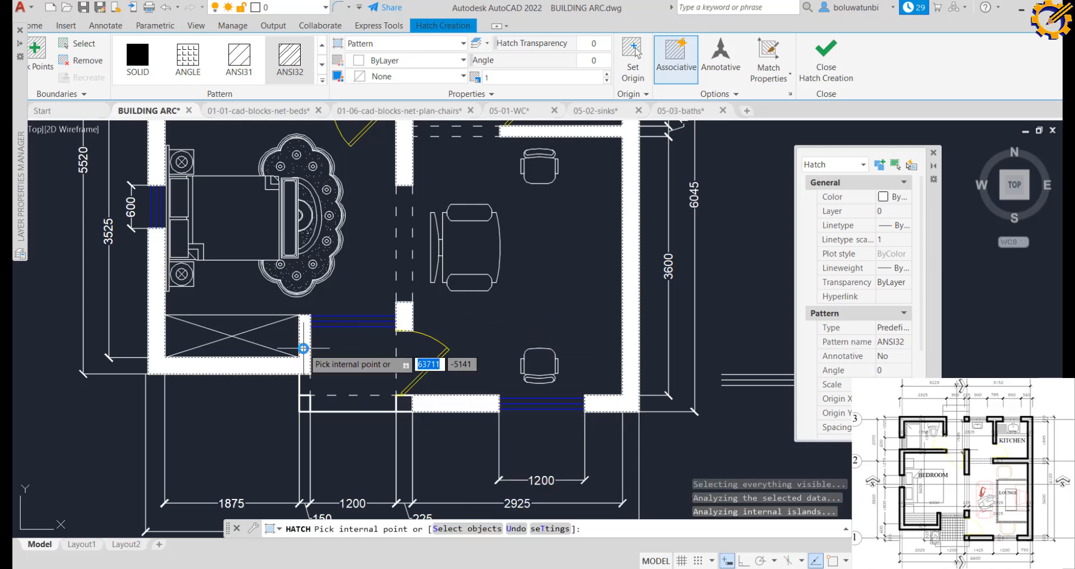
click(305, 399)
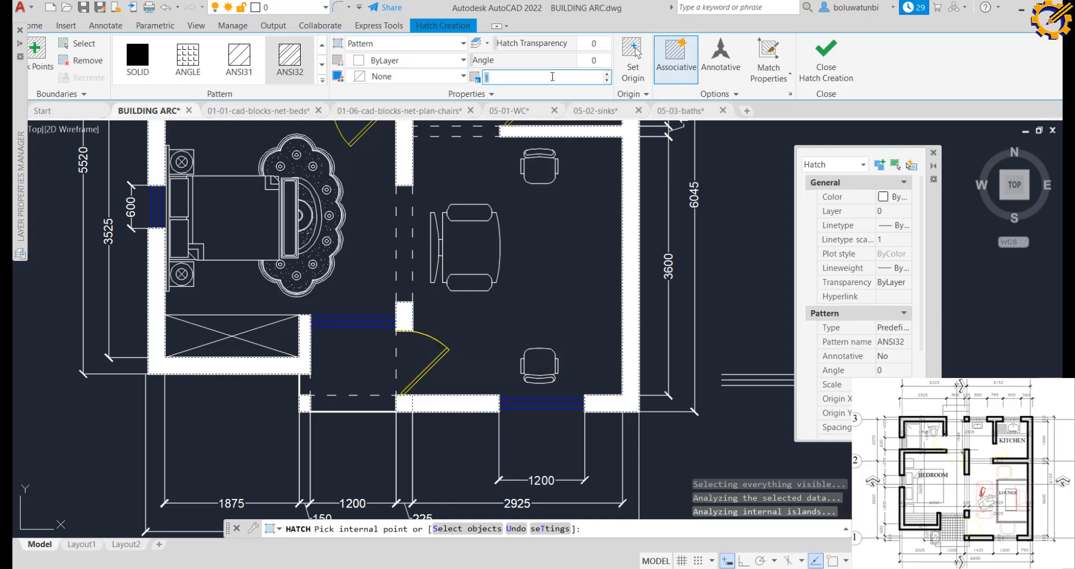
Set the wall hatch's scale to 800 and finish the hatch
text(800)
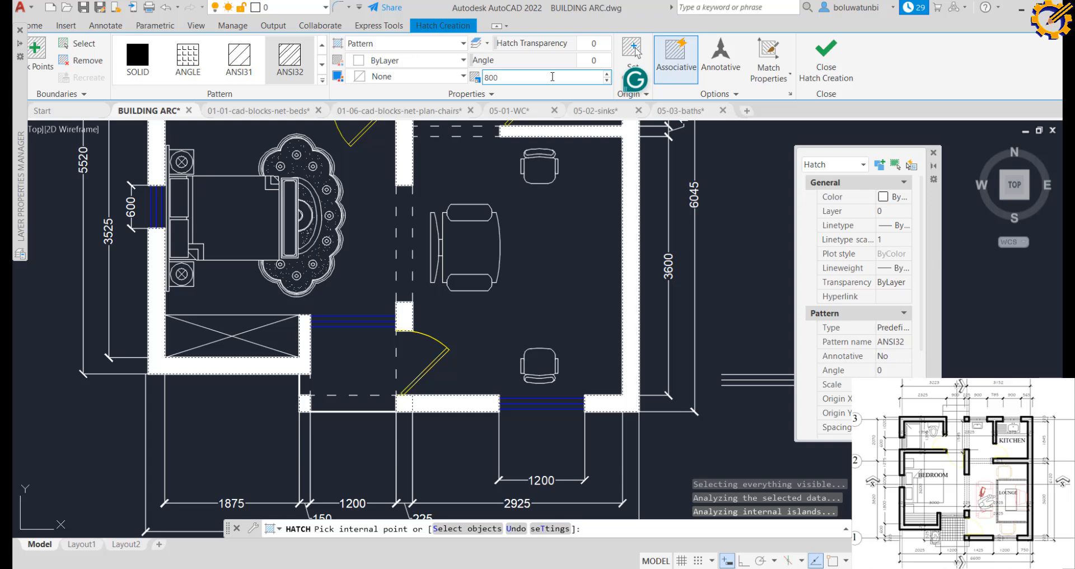
key(Return)
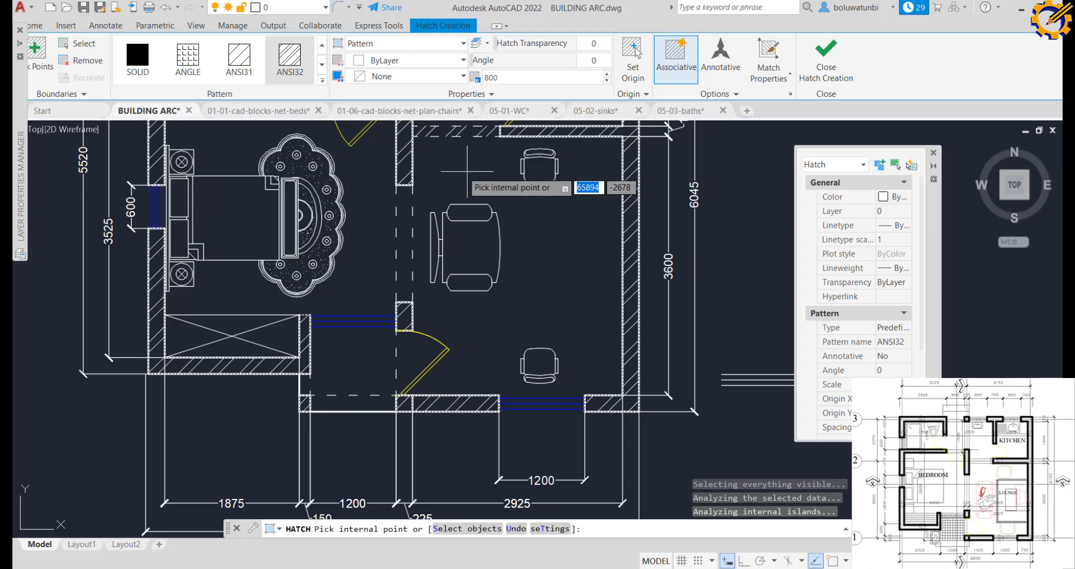
click(825, 62)
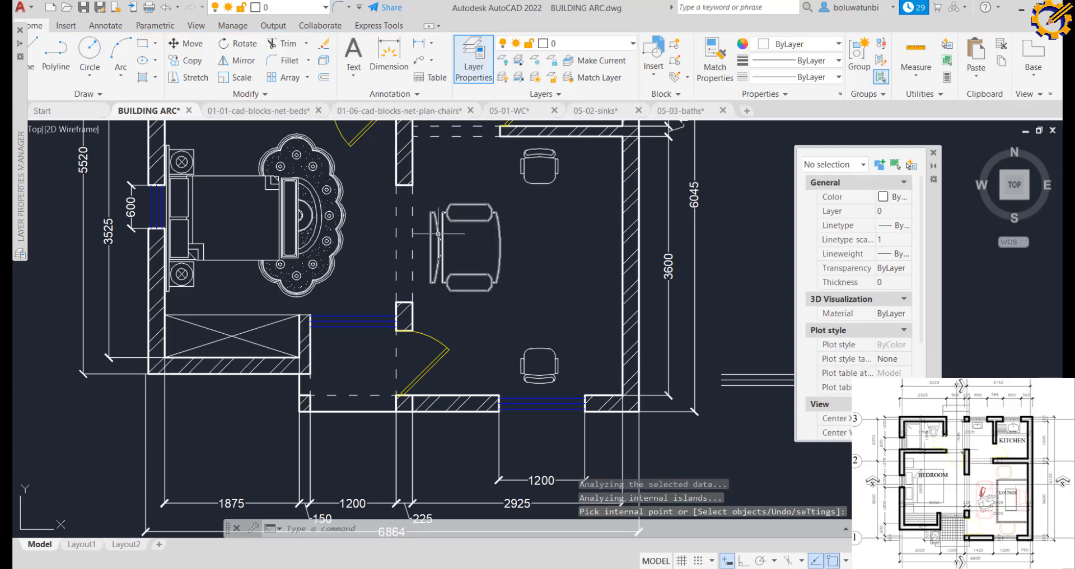
Hatch the porch floor in front of the entrance door with the NET pattern at scale 800
scroll(369, 364, up, 2)
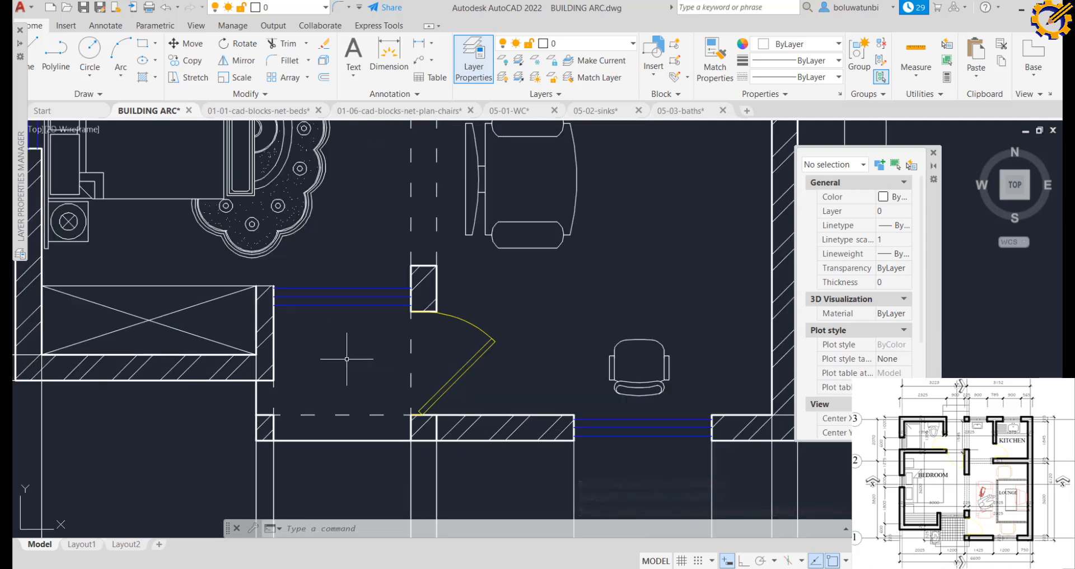
click(143, 77)
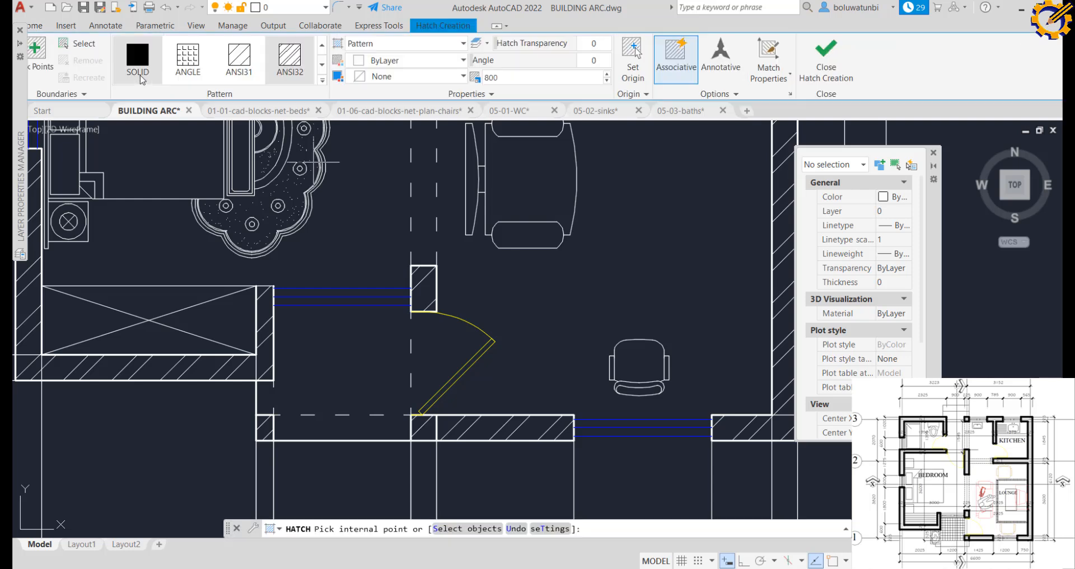
click(323, 80)
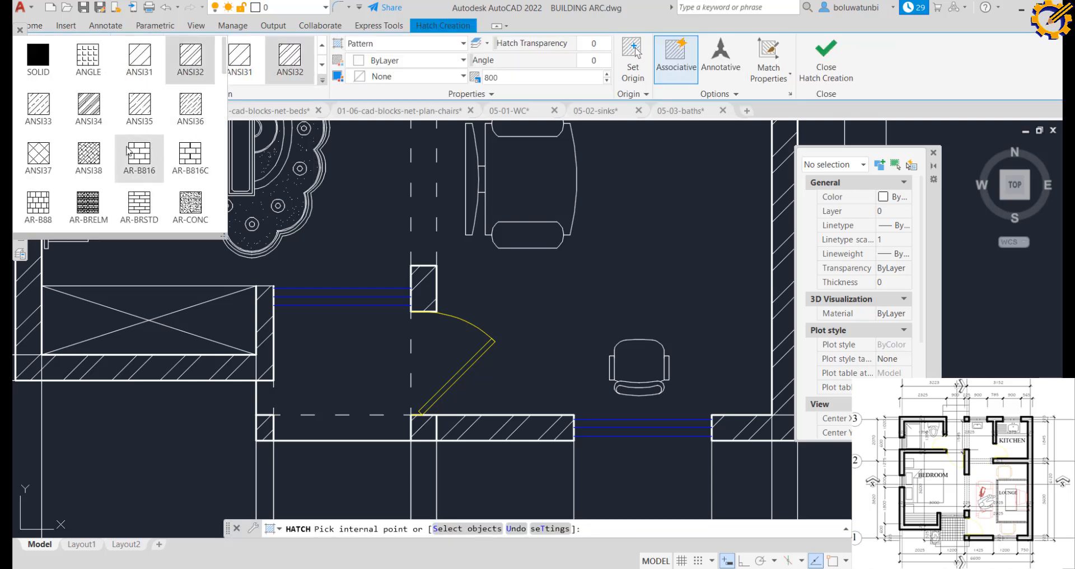
scroll(101, 167, down, 2)
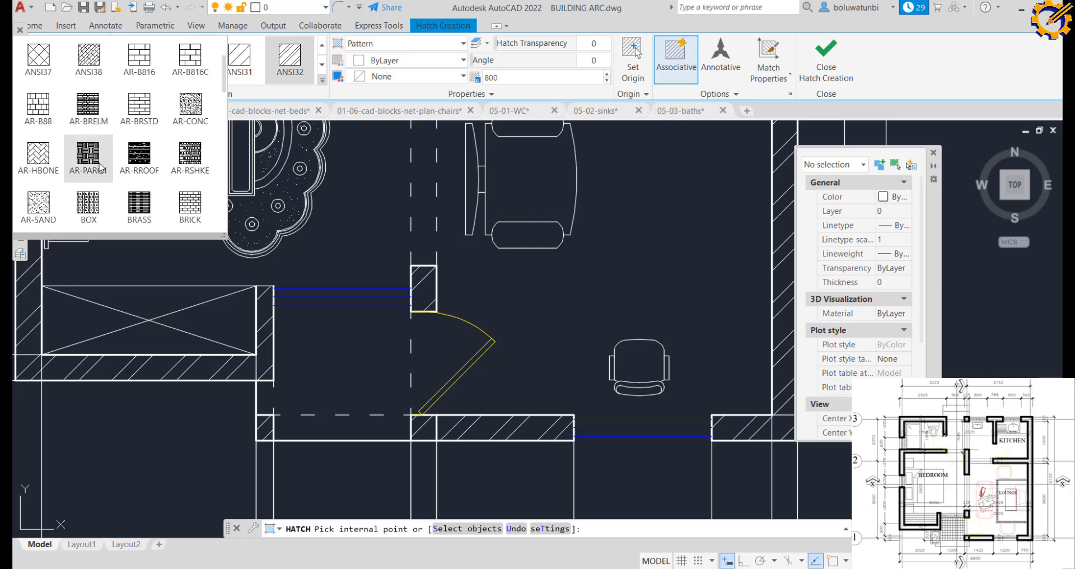
scroll(102, 167, down, 1)
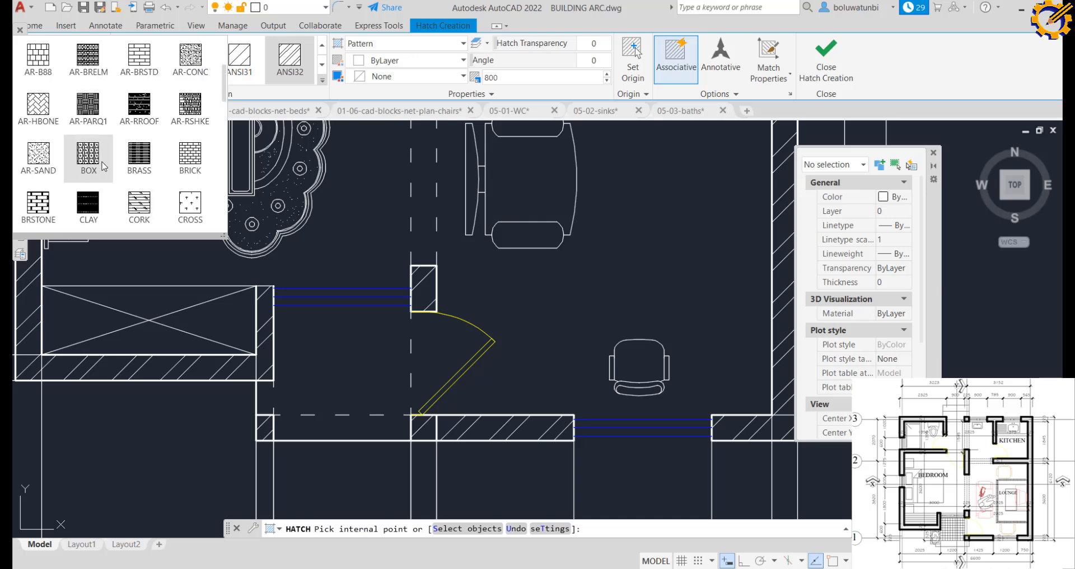
scroll(103, 167, down, 1)
scroll(109, 160, down, 2)
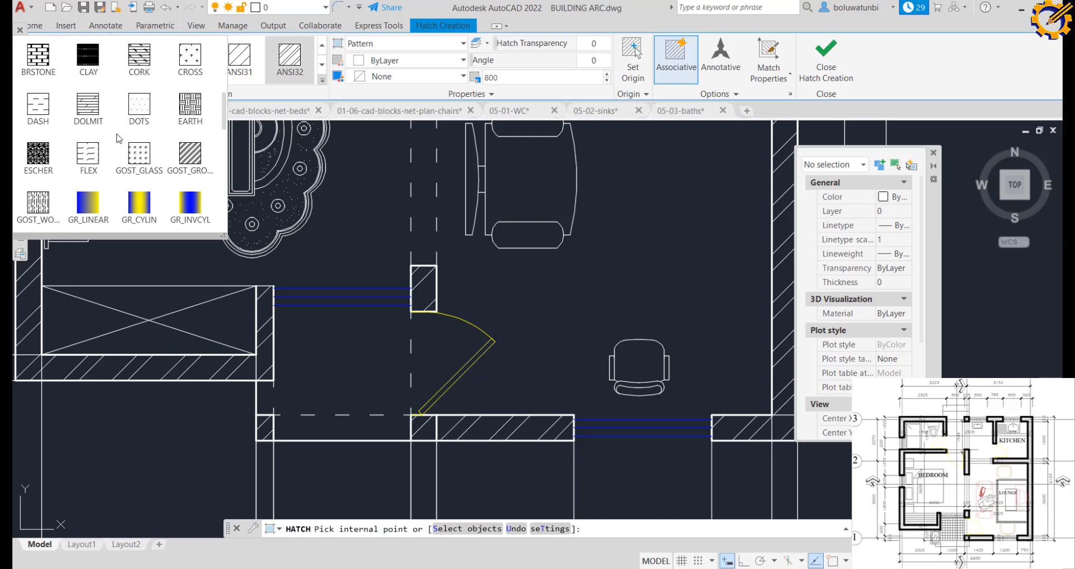
scroll(118, 140, down, 3)
scroll(119, 135, down, 4)
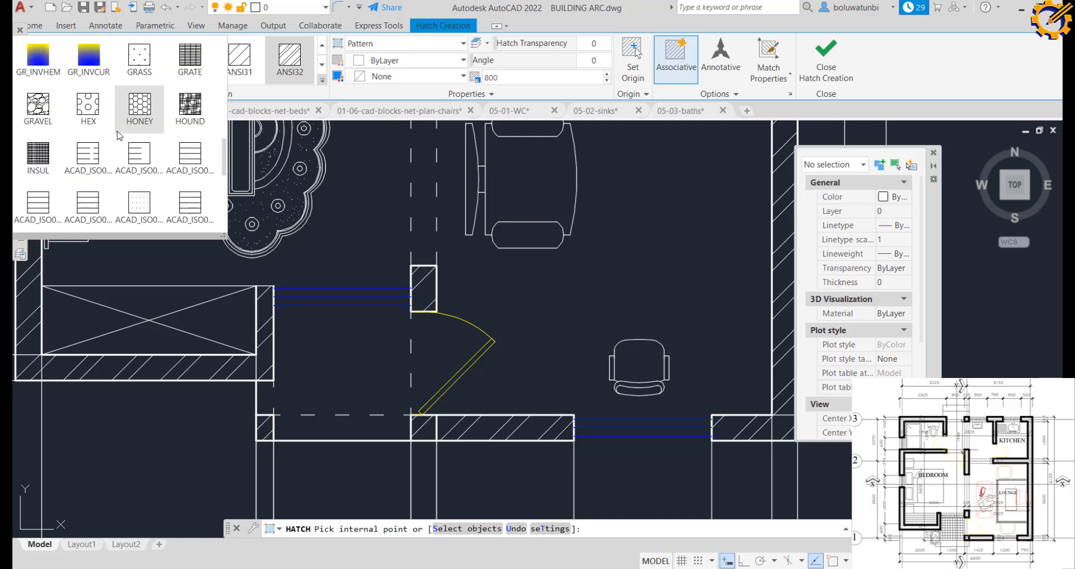
scroll(119, 134, down, 4)
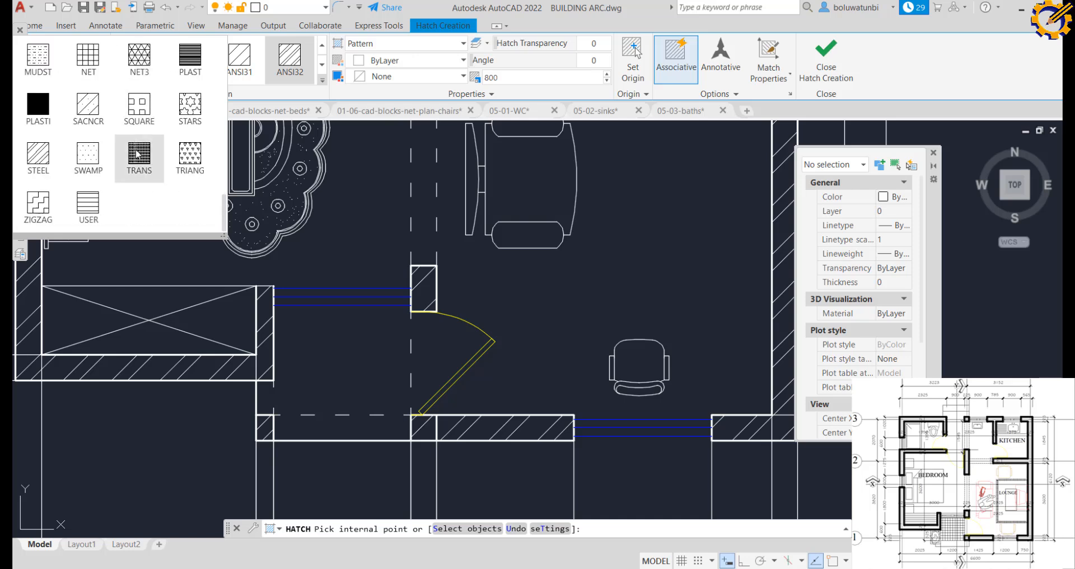
scroll(135, 150, up, 1)
scroll(137, 156, down, 1)
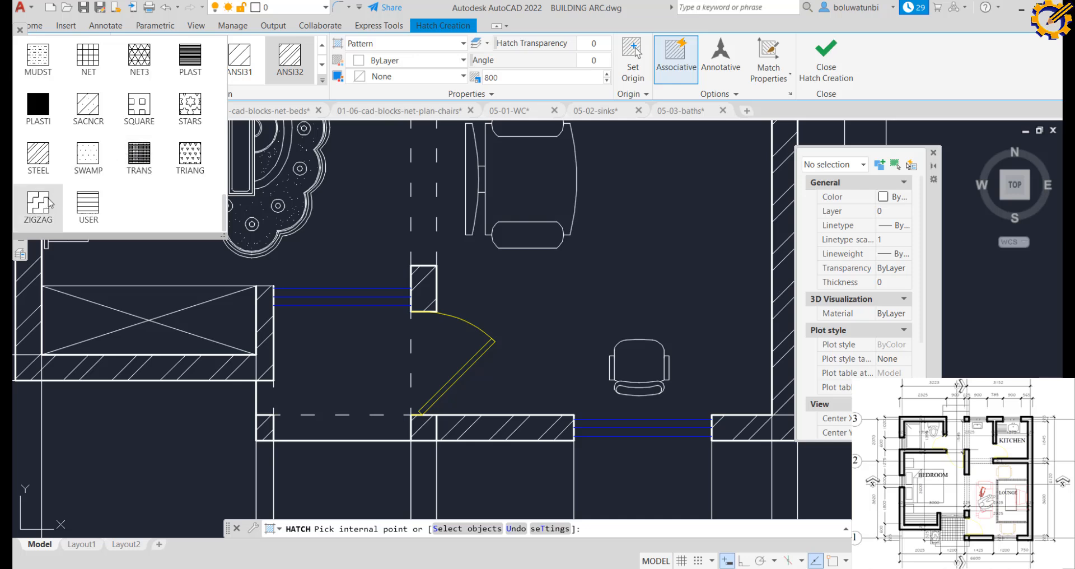
click(88, 56)
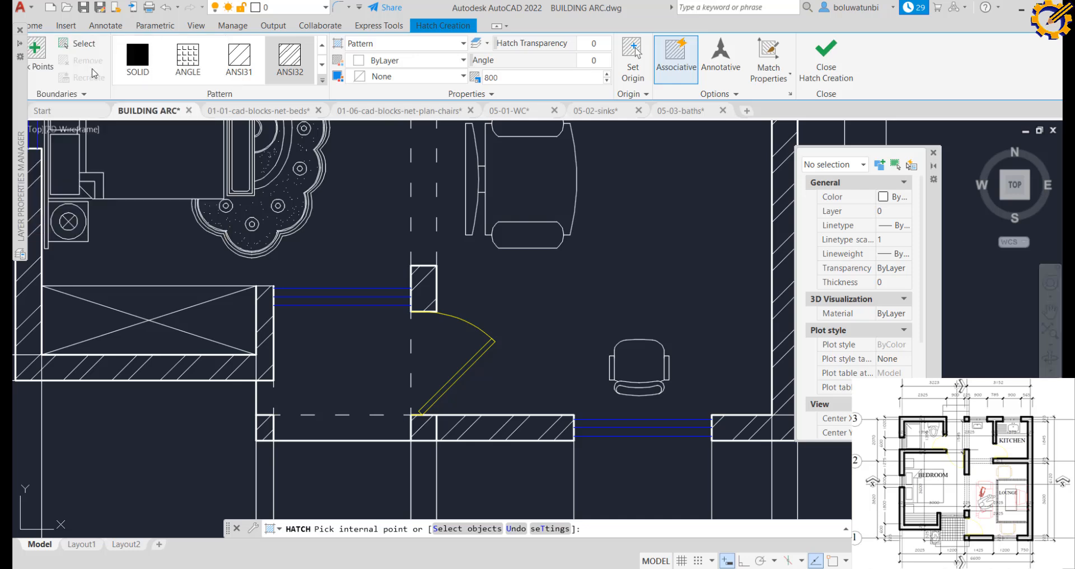
click(300, 358)
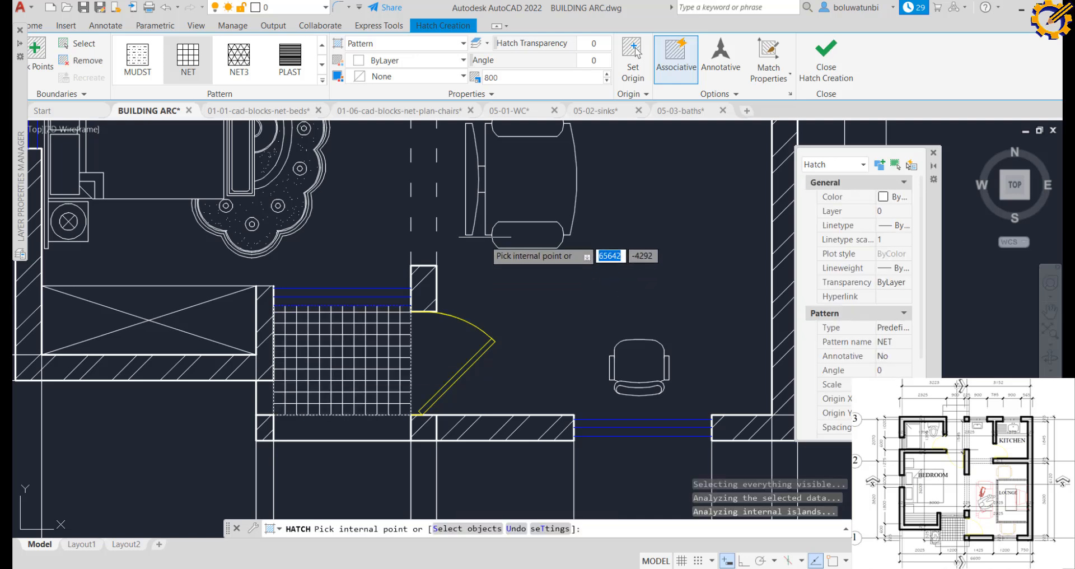
mouse_move(589, 265)
middle_down()
mouse_move(592, 411)
mouse_move(536, 309)
middle_up()
scroll(594, 409, down, 3)
scroll(535, 309, up, 2)
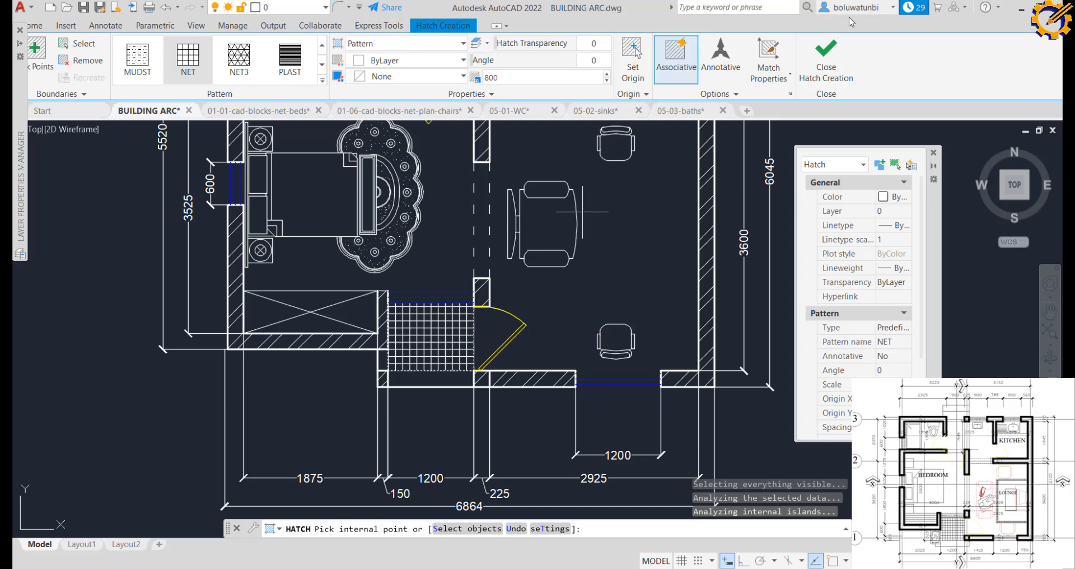
click(834, 64)
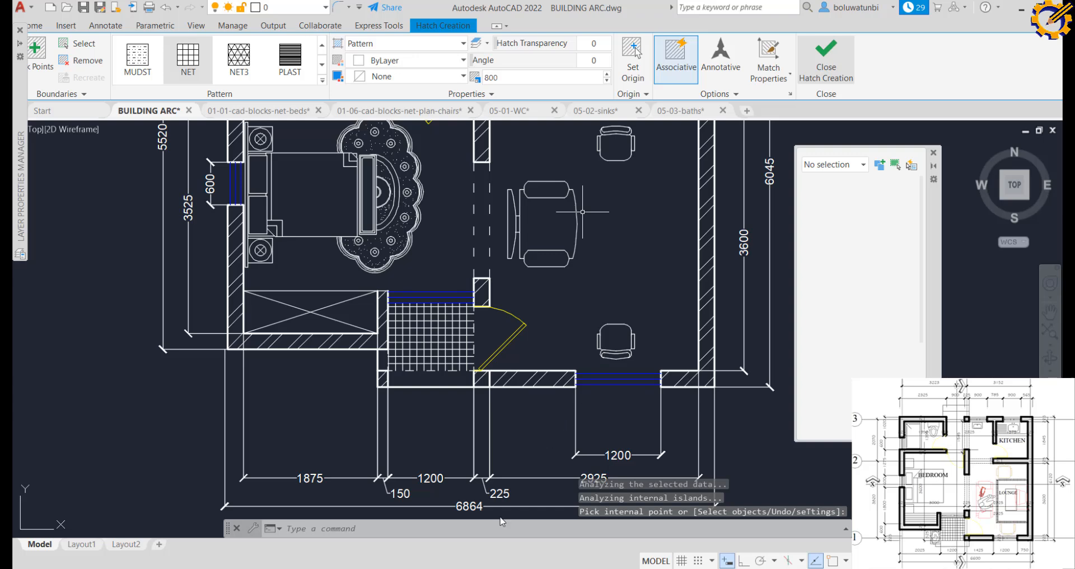
Switch to the arc319-2021.pdf reference plan, examine the porch and the planting beside it, and return to the AutoCAD drawing
click(503, 567)
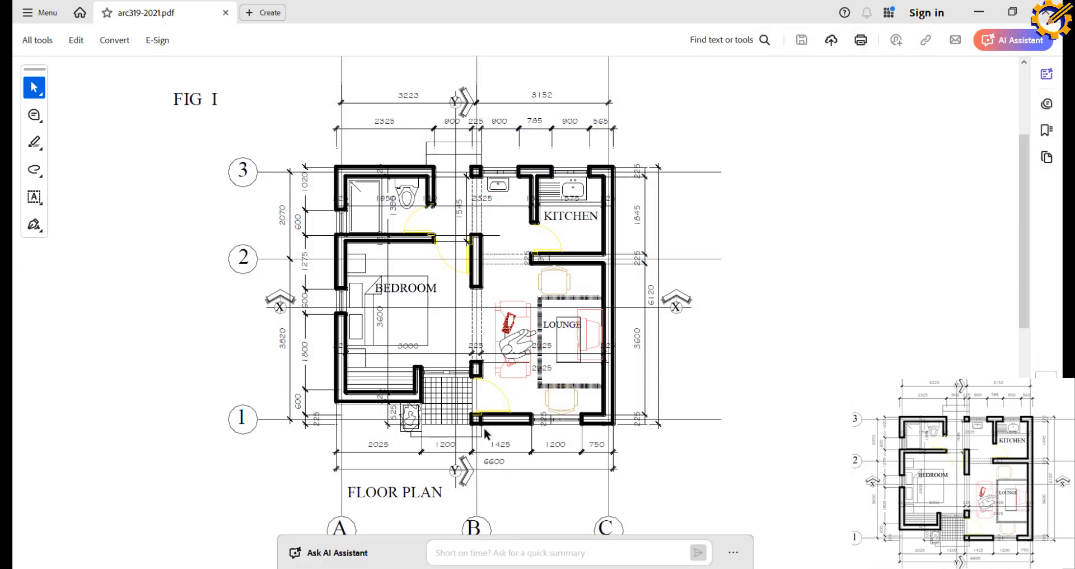
scroll(406, 425, up, 2)
scroll(406, 425, down, 1)
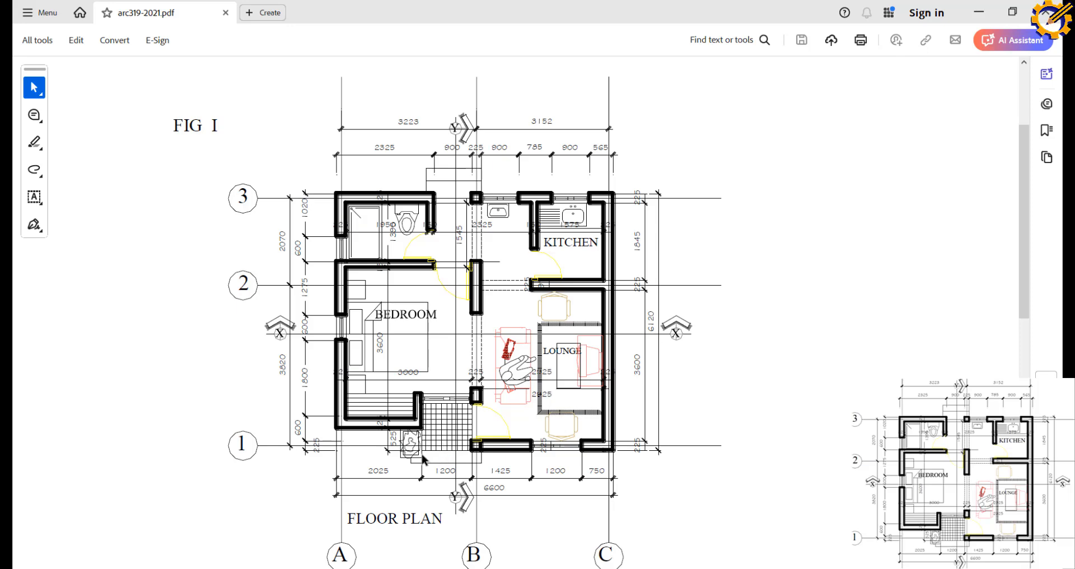
ctrl+scroll(422, 457, up, 4)
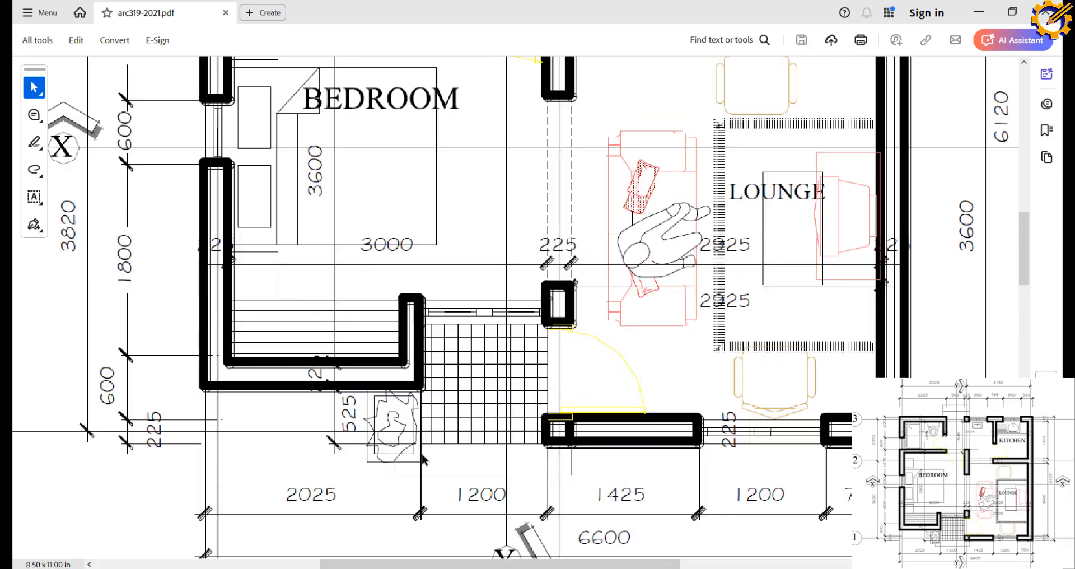
ctrl+scroll(423, 457, down, 4)
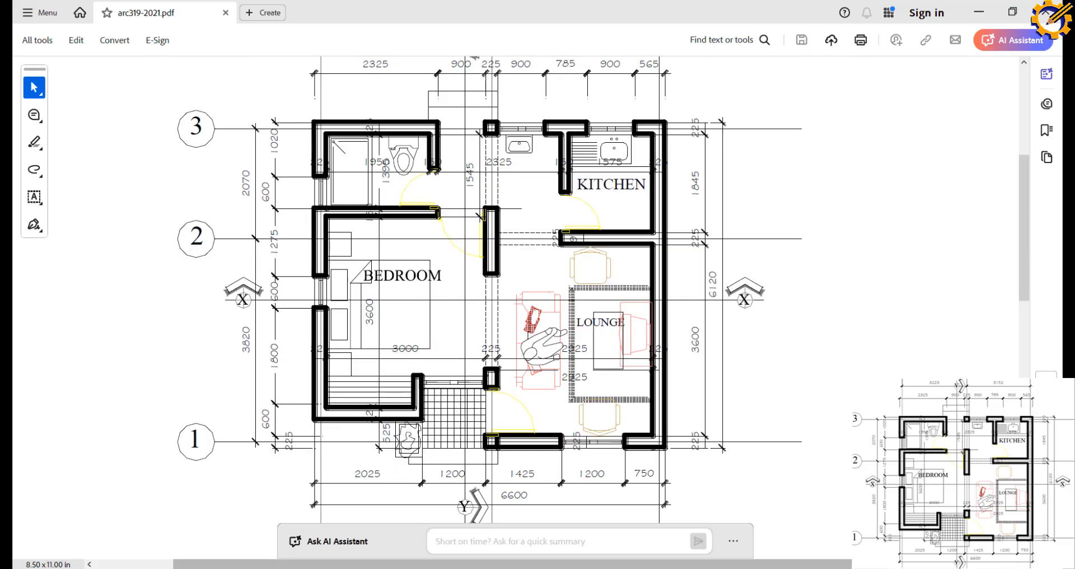
click(484, 567)
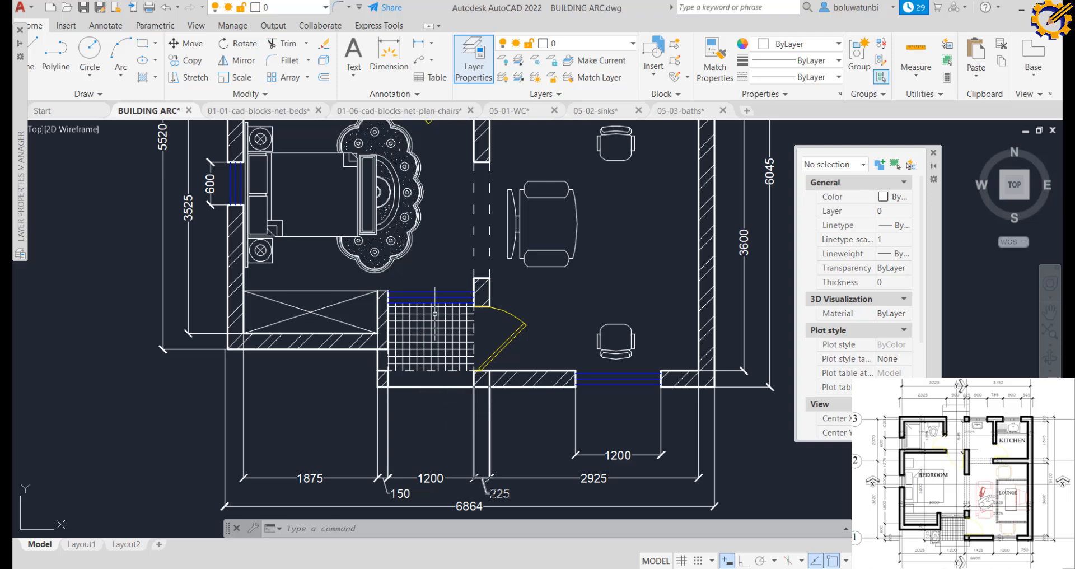
Insert the Trees - Metric block from the architectural tool palette in the empty space below the floor plan's overall width dimension
click(196, 27)
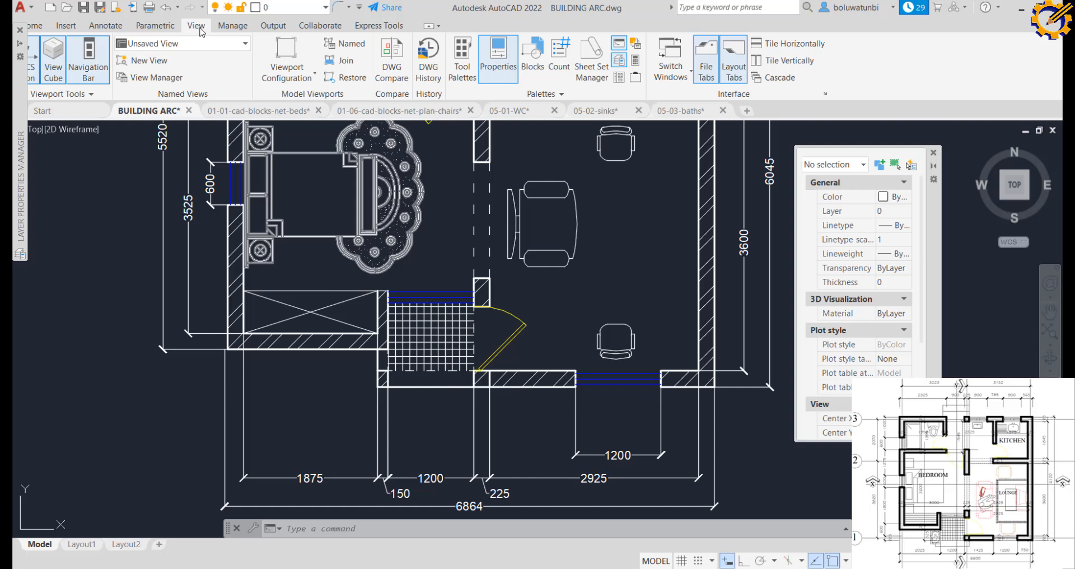
click(462, 64)
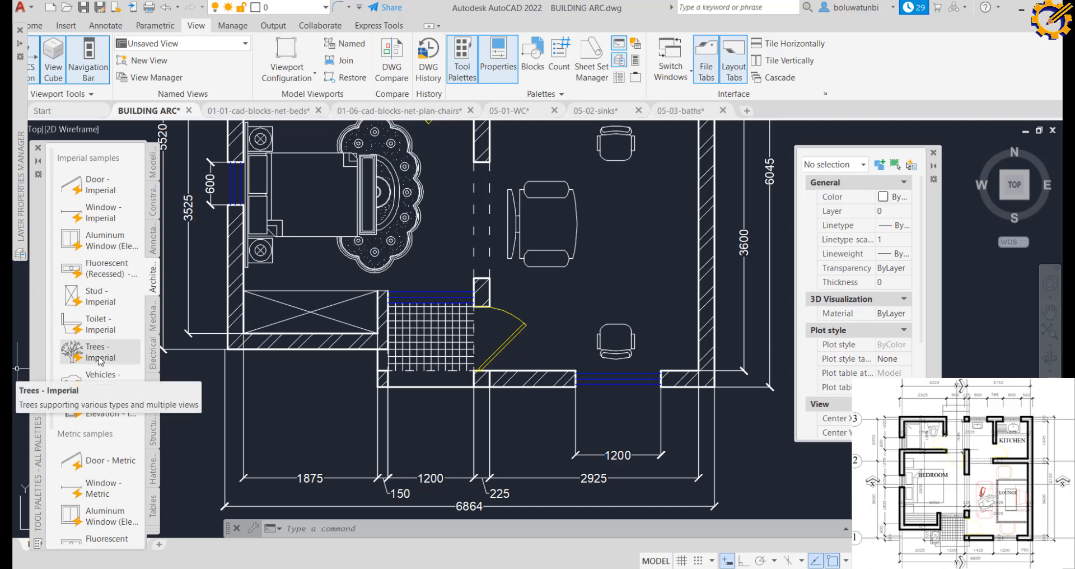
scroll(99, 361, down, 5)
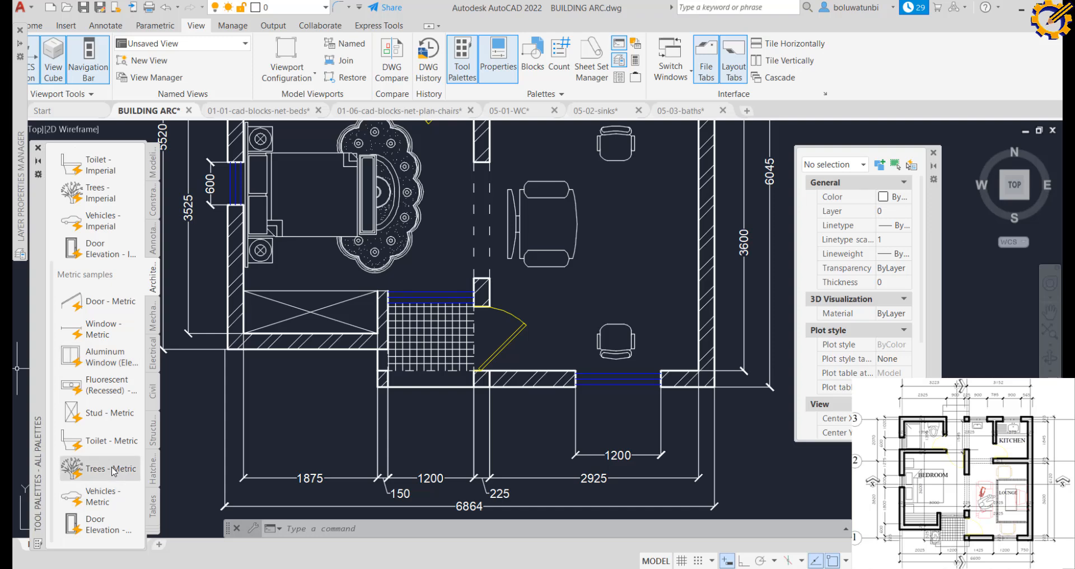
click(92, 472)
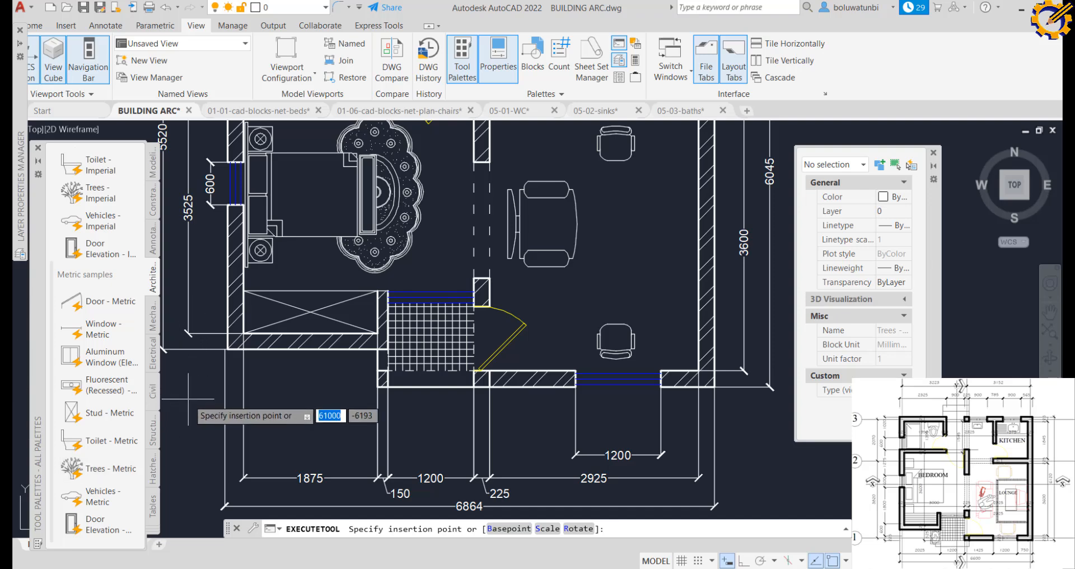
scroll(190, 392, down, 4)
middle_drag(267, 391, 283, 325)
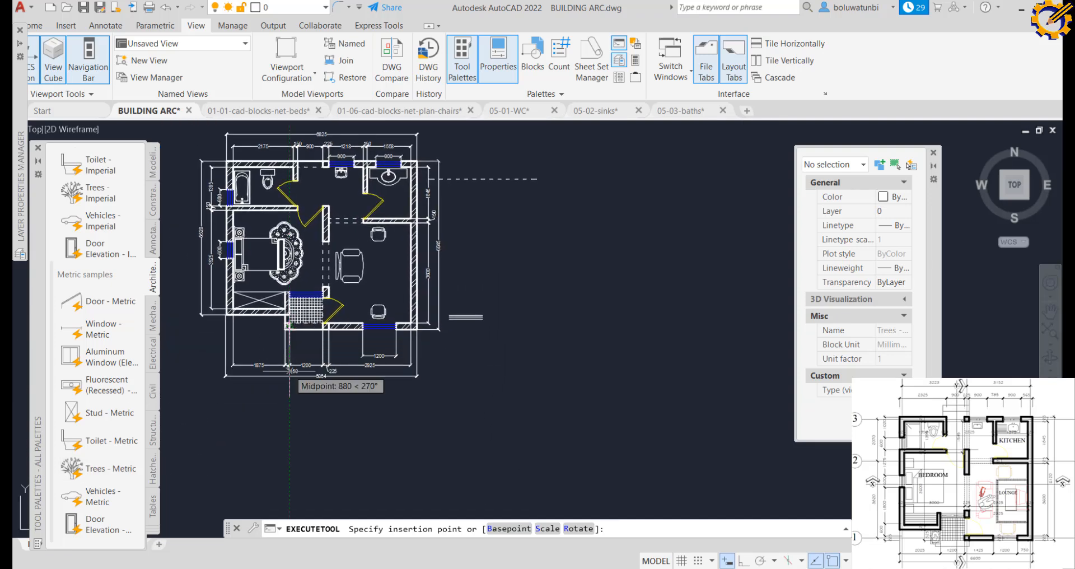
click(288, 427)
Scale the inserted tree block by a factor of 0.25
scroll(305, 425, up, 2)
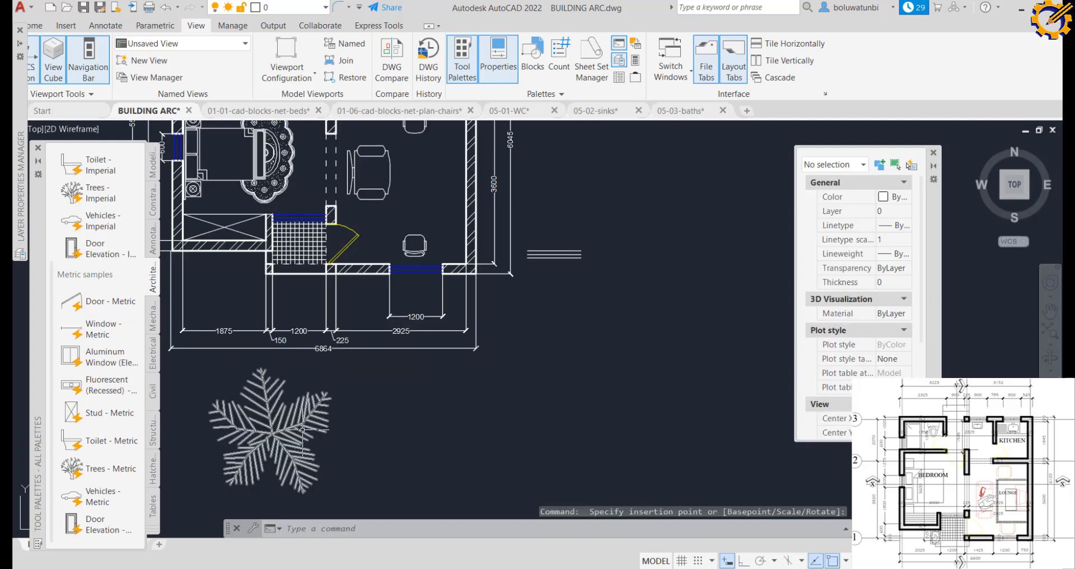
click(301, 433)
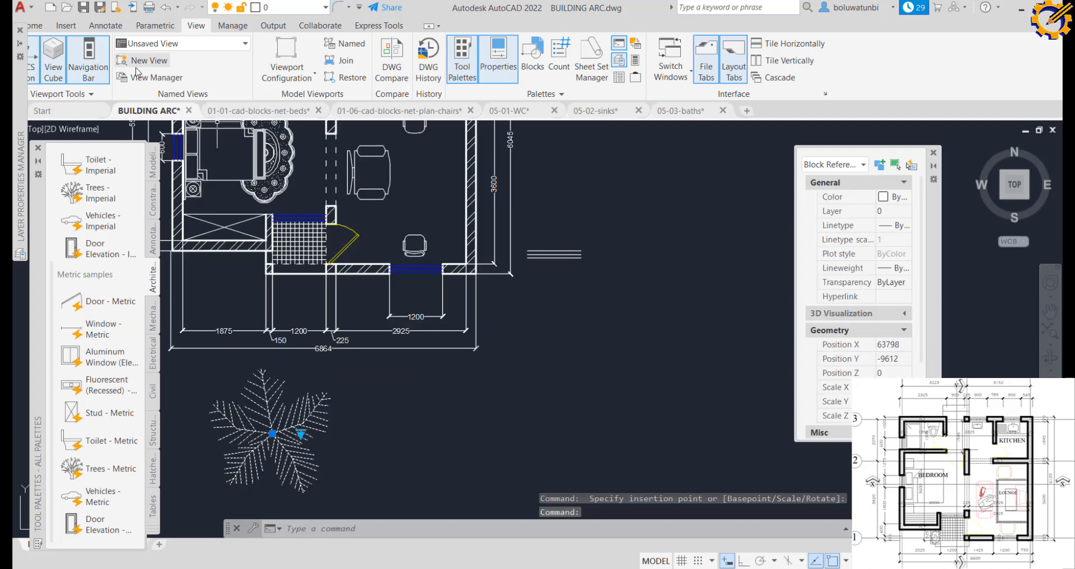
click(35, 25)
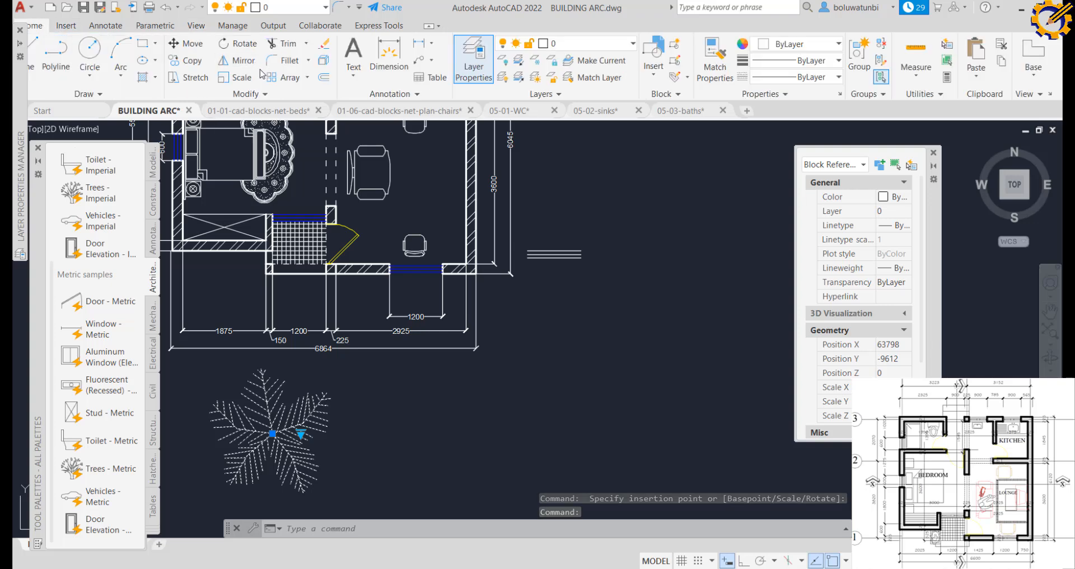
click(238, 77)
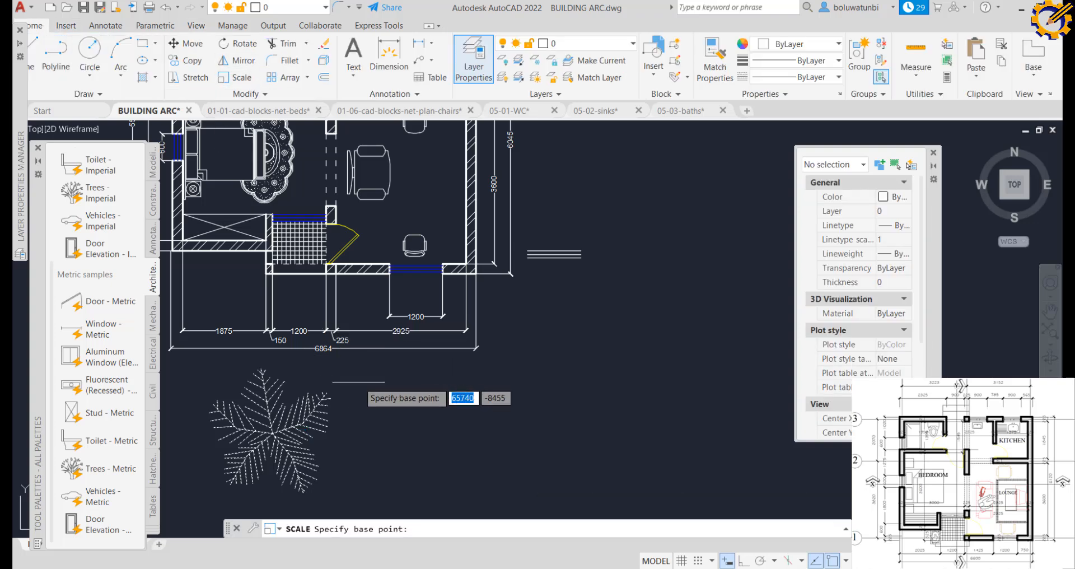
click(357, 382)
text(0.25)
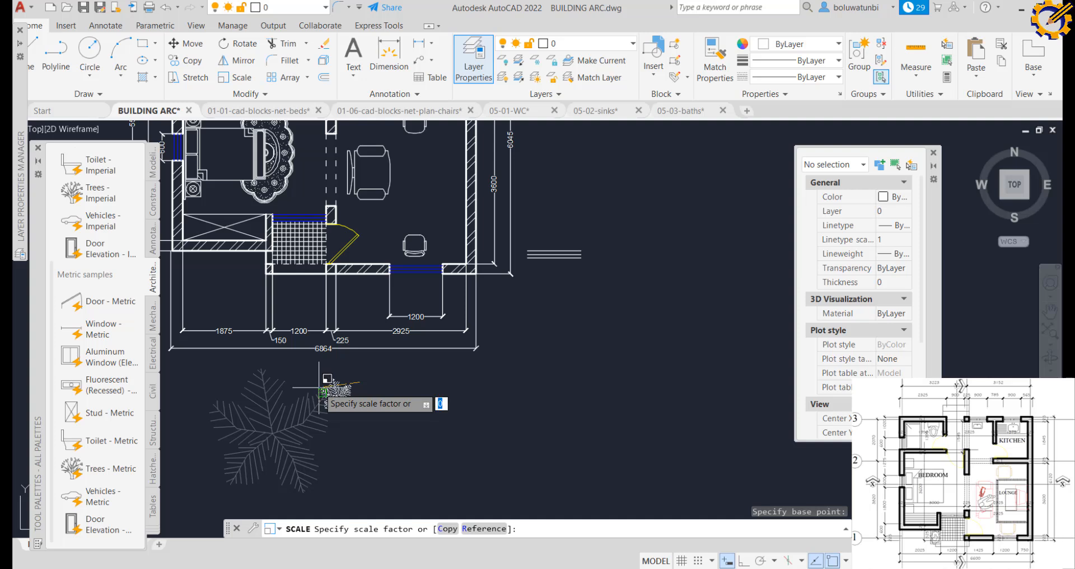
key(Return)
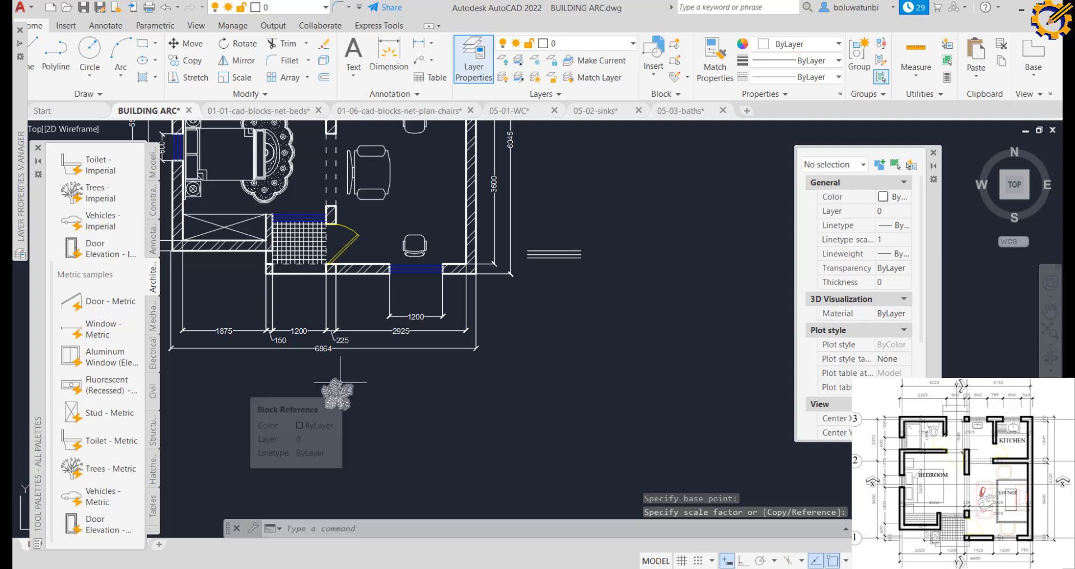
Copy the reduced tree and paste it beside the porch, outside the wardrobe's front wall
click(337, 395)
key(ctrl+c)
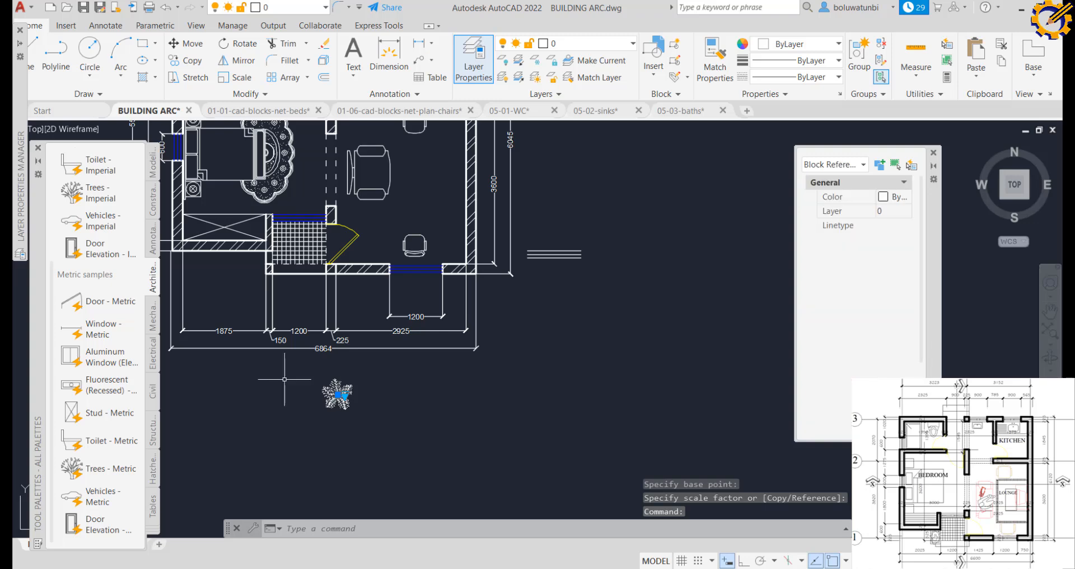
key(ctrl+v)
scroll(287, 337, up, 4)
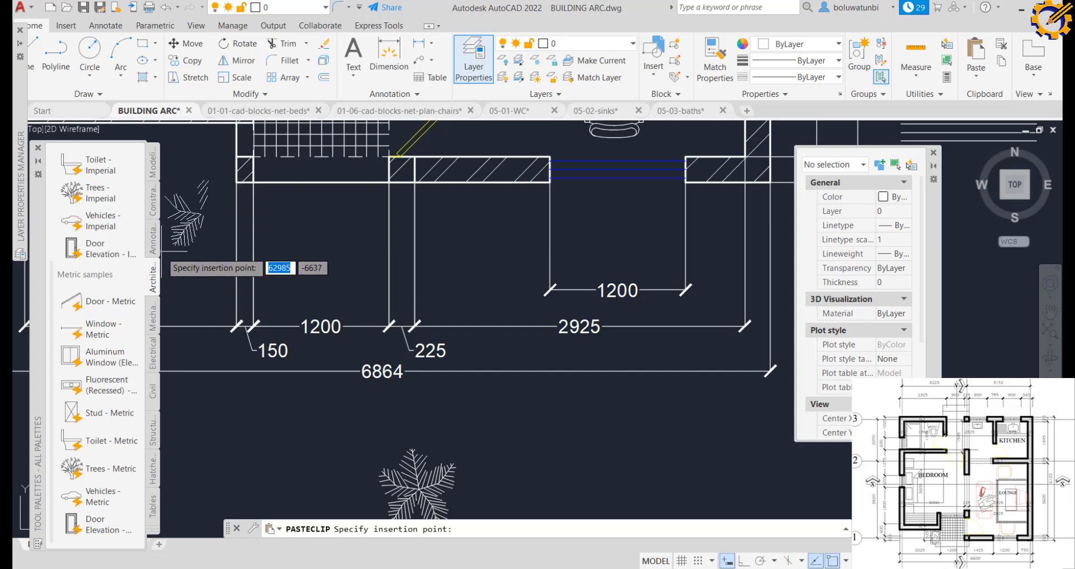
click(193, 254)
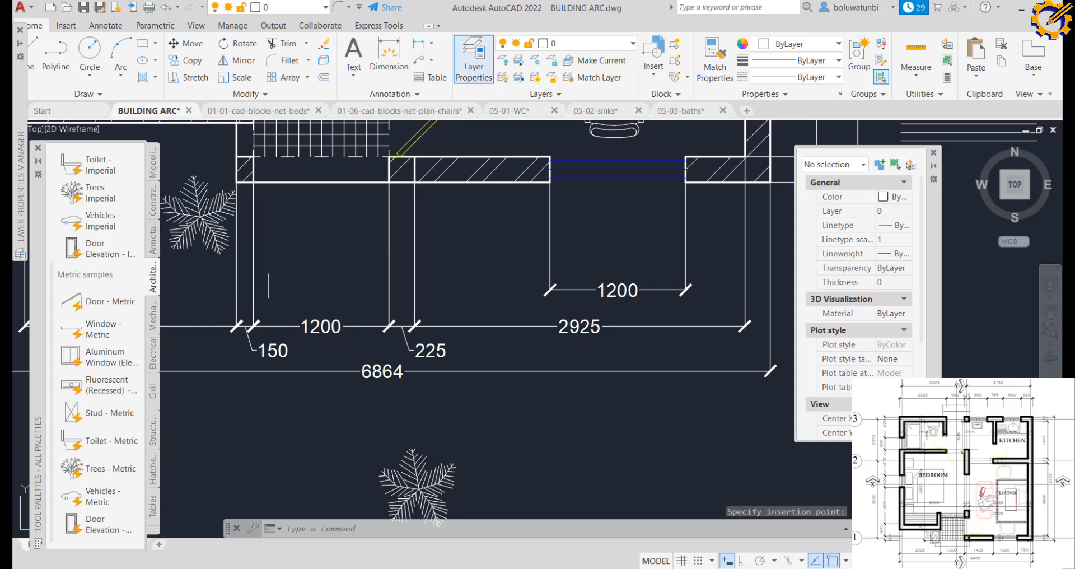
Paste a second tree copy outside the lounge's front wall, on the other side of the porch
key(ctrl+v)
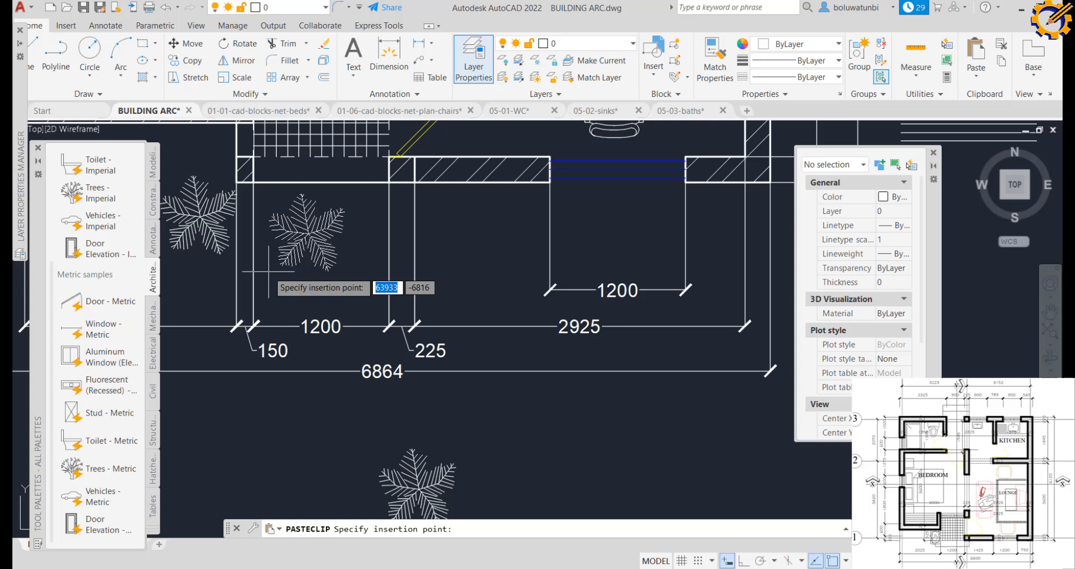
click(389, 262)
scroll(393, 266, down, 4)
middle_drag(412, 273, 479, 376)
middle_drag(410, 341, 465, 393)
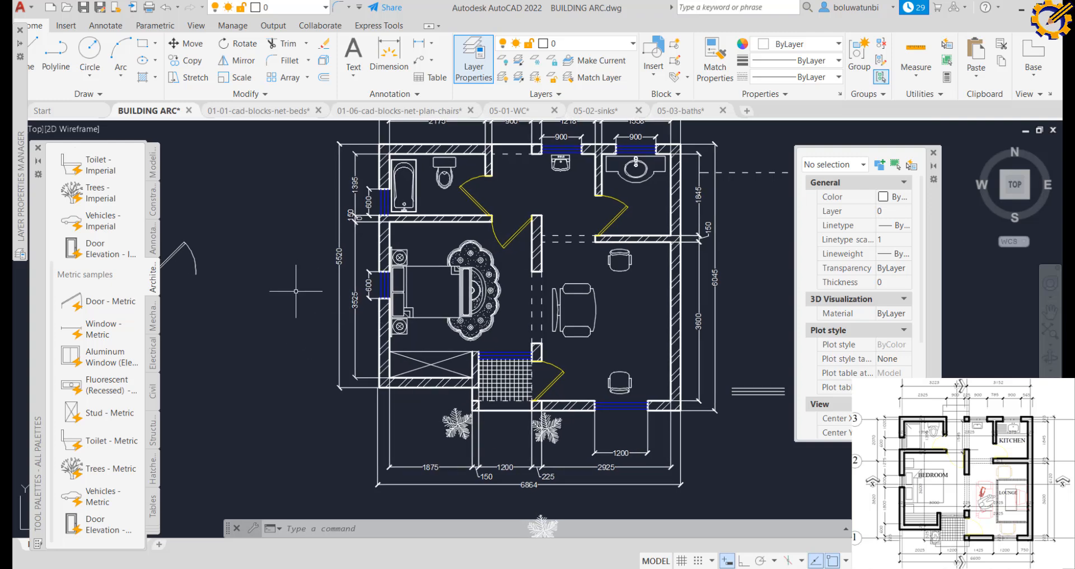
Insert the Vehicles - Metric block in the empty space outside the lounge's exterior side wall
click(97, 496)
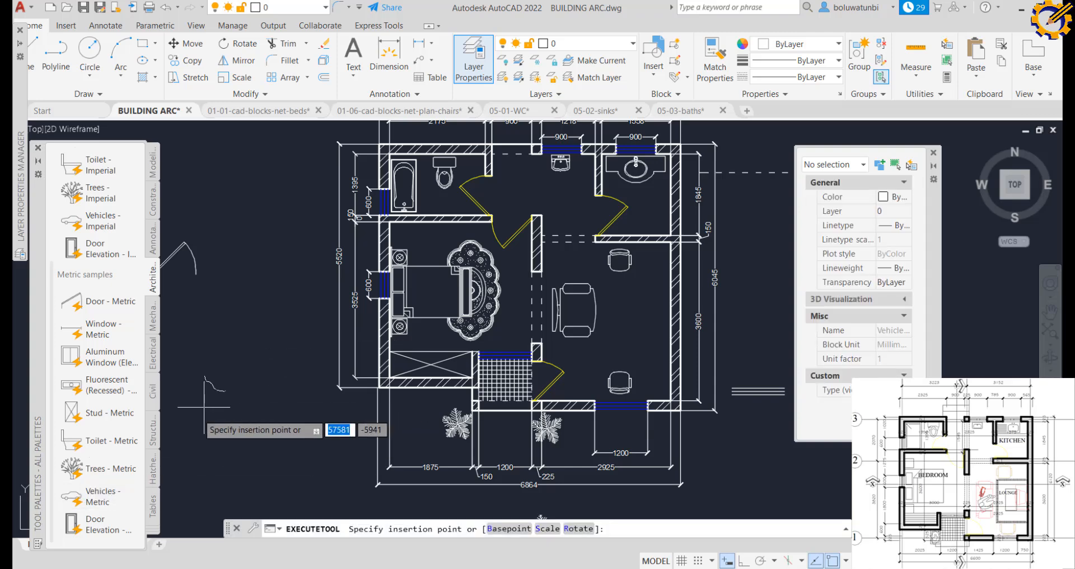
scroll(196, 465, down, 1)
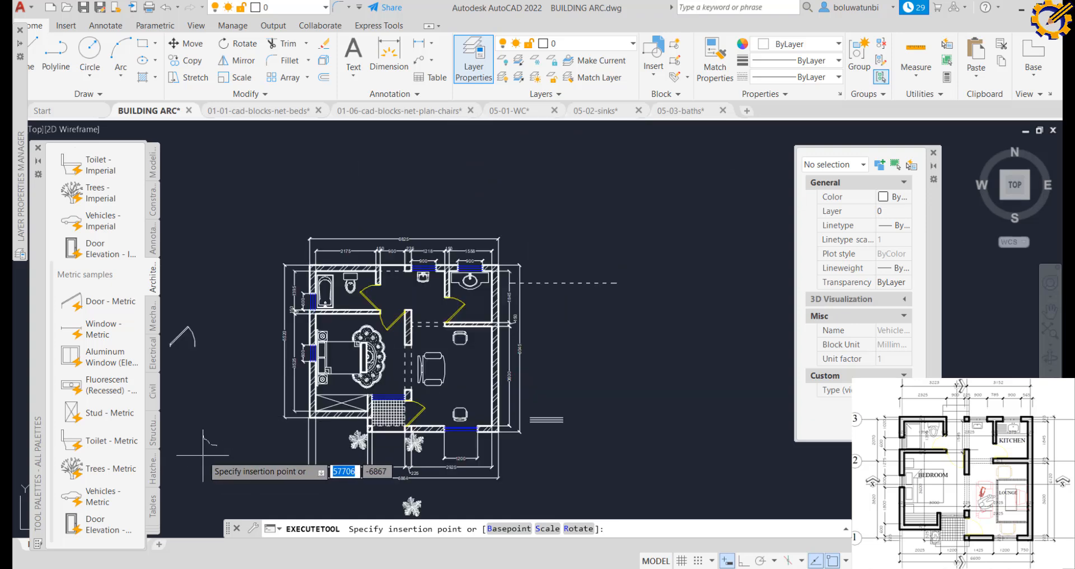
click(587, 381)
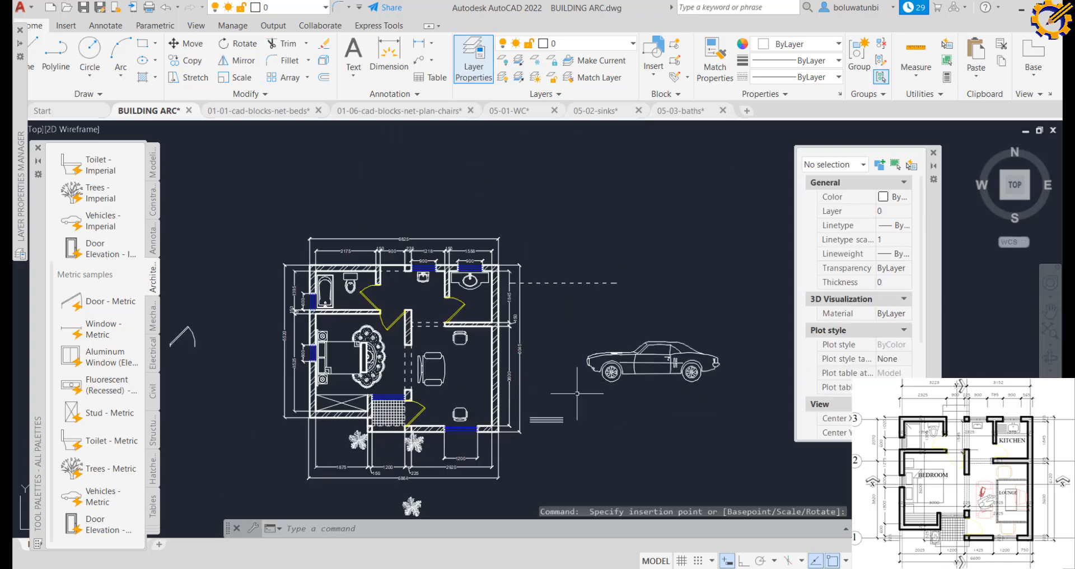
Switch the inserted vehicle block's type and view to Sports Car (Top)
click(626, 355)
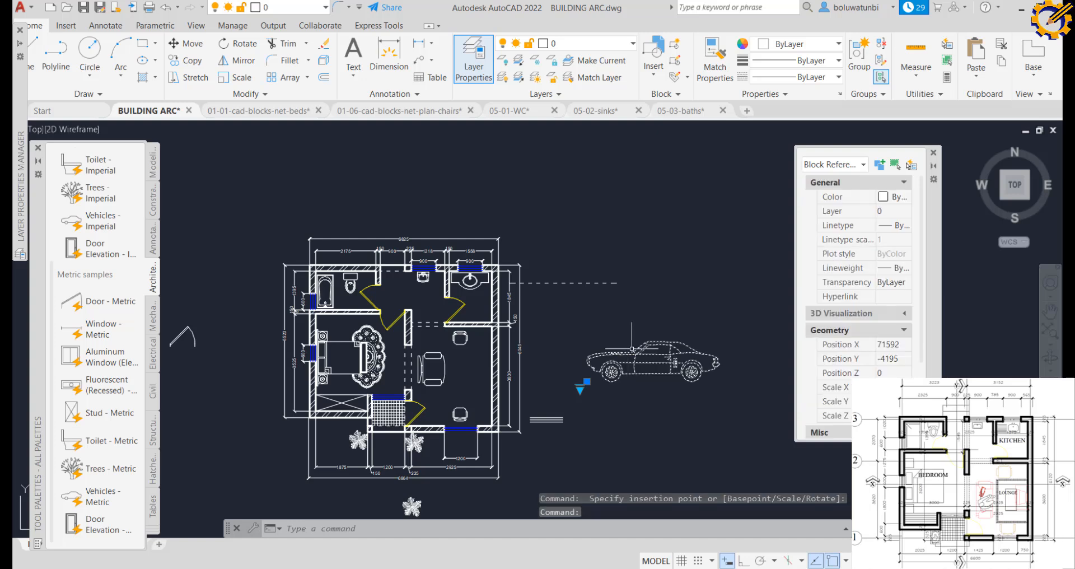
click(579, 391)
click(578, 392)
click(578, 392)
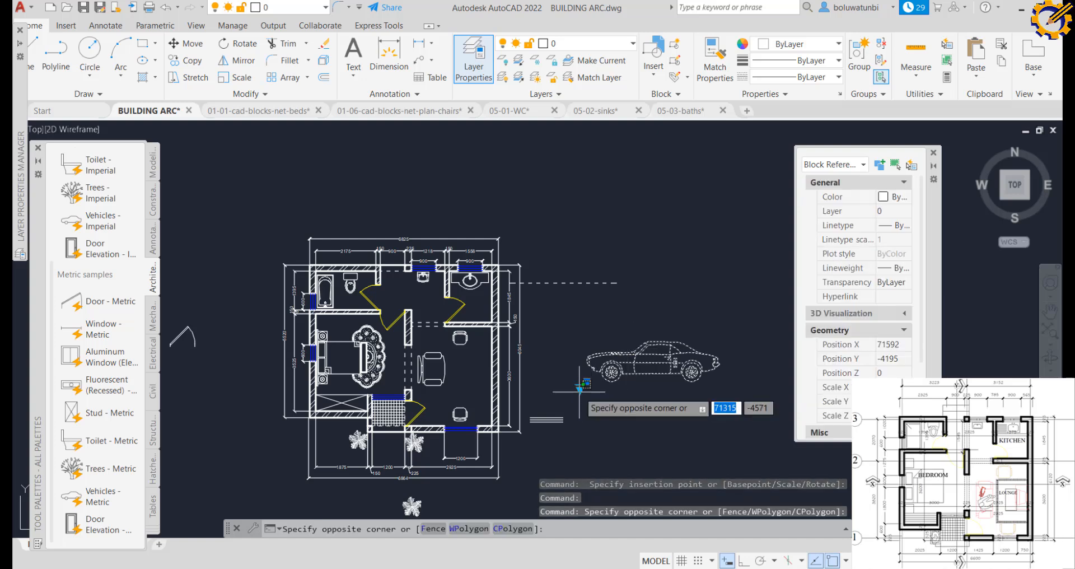
click(579, 391)
click(580, 389)
click(579, 388)
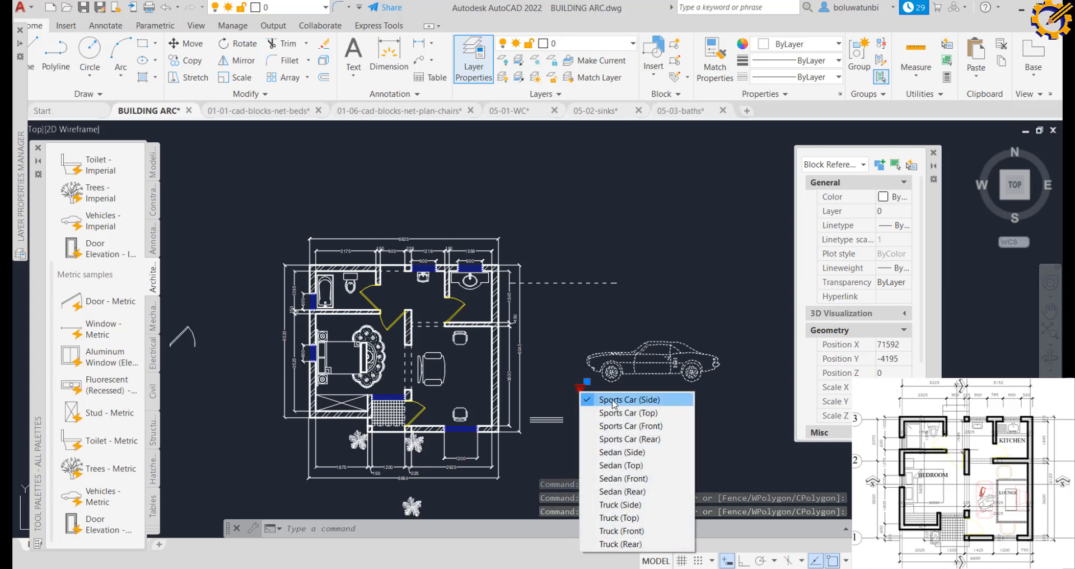
click(622, 413)
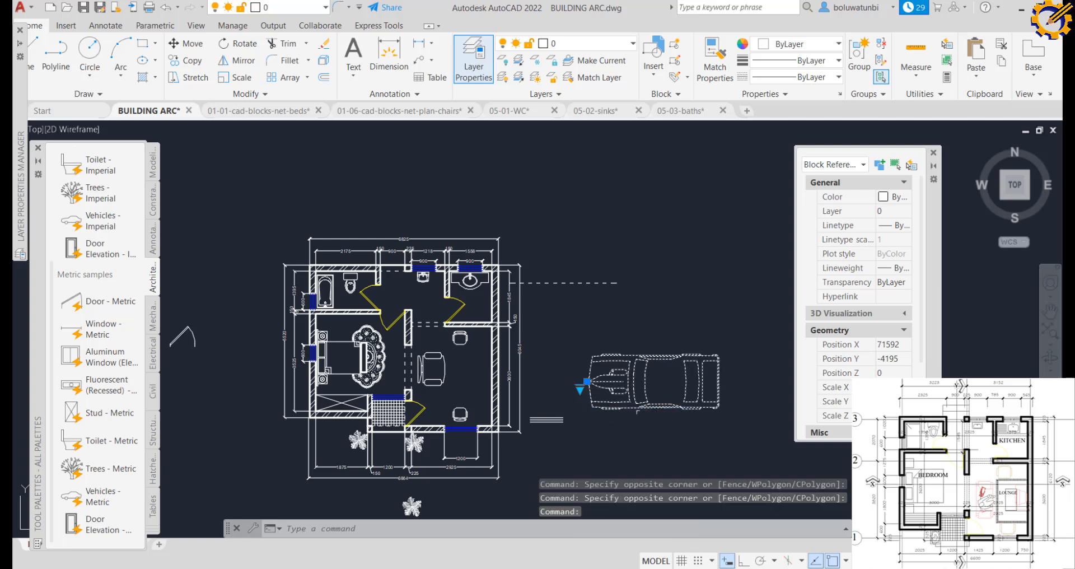
Try the Sedan (Top) view on the vehicle block and switch it back to Sports Car (Top)
click(580, 387)
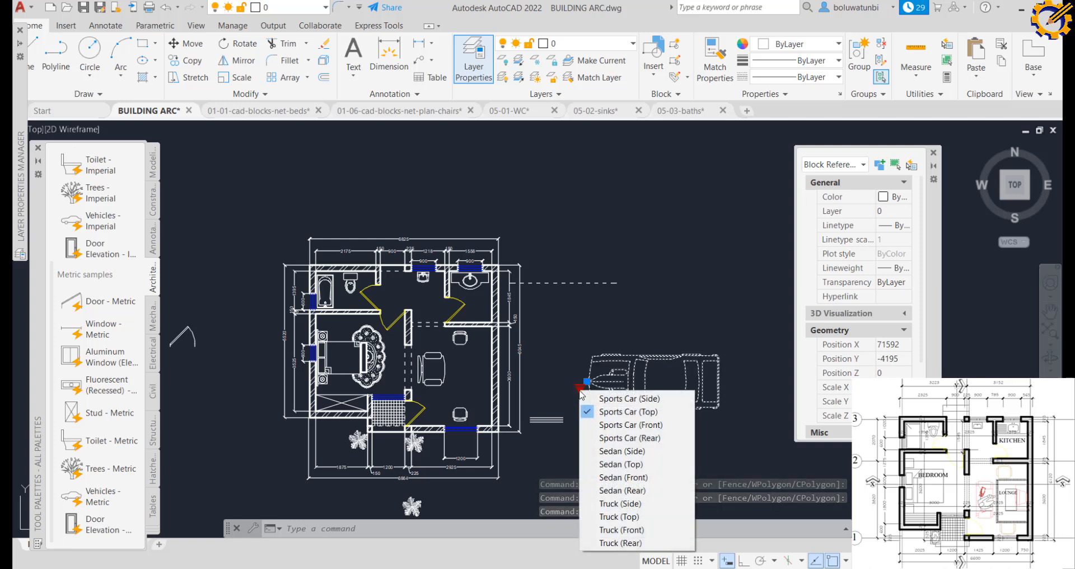
click(620, 464)
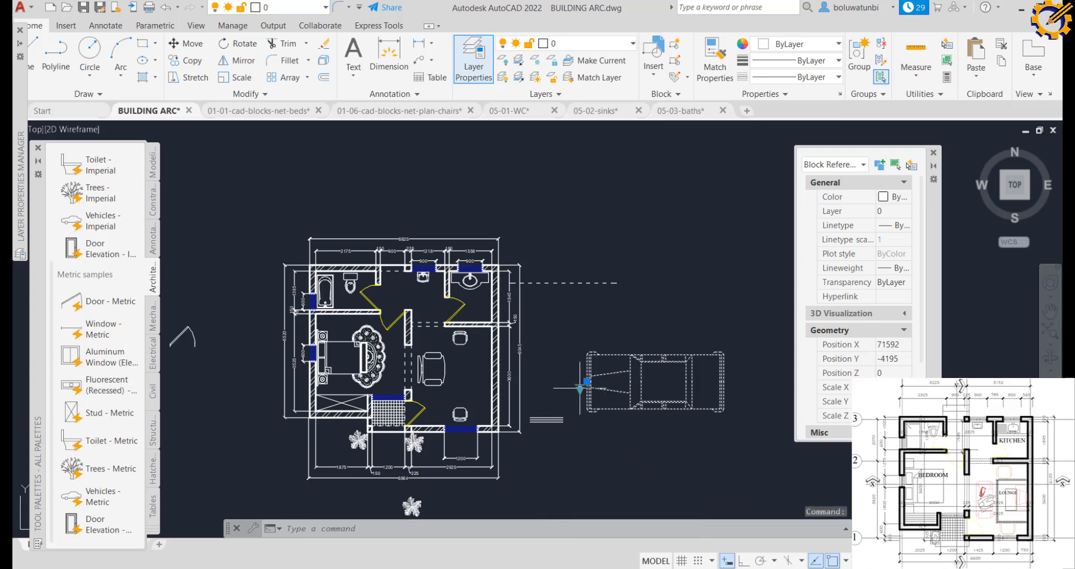
click(580, 387)
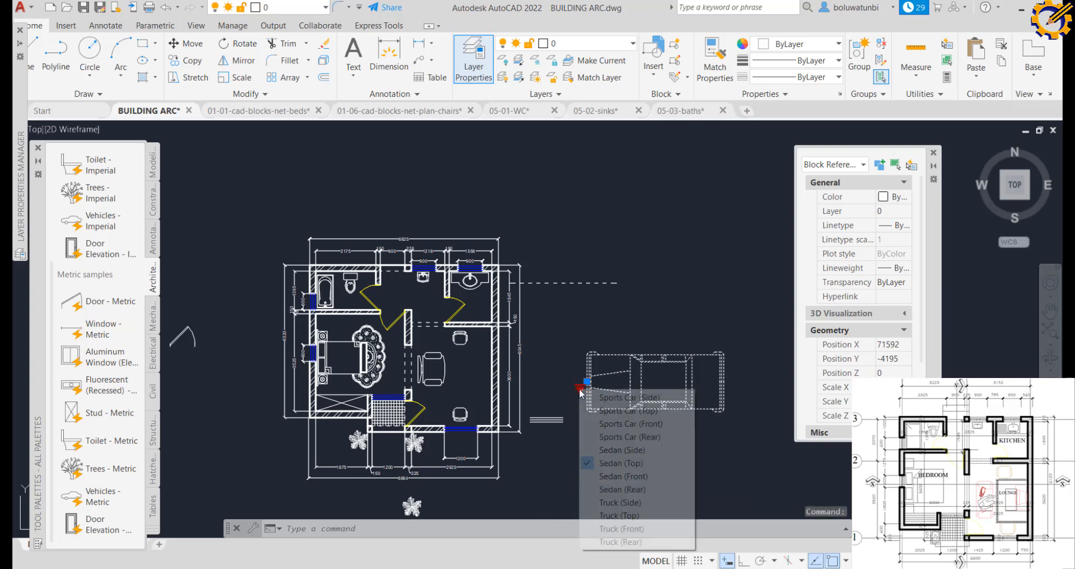
click(623, 411)
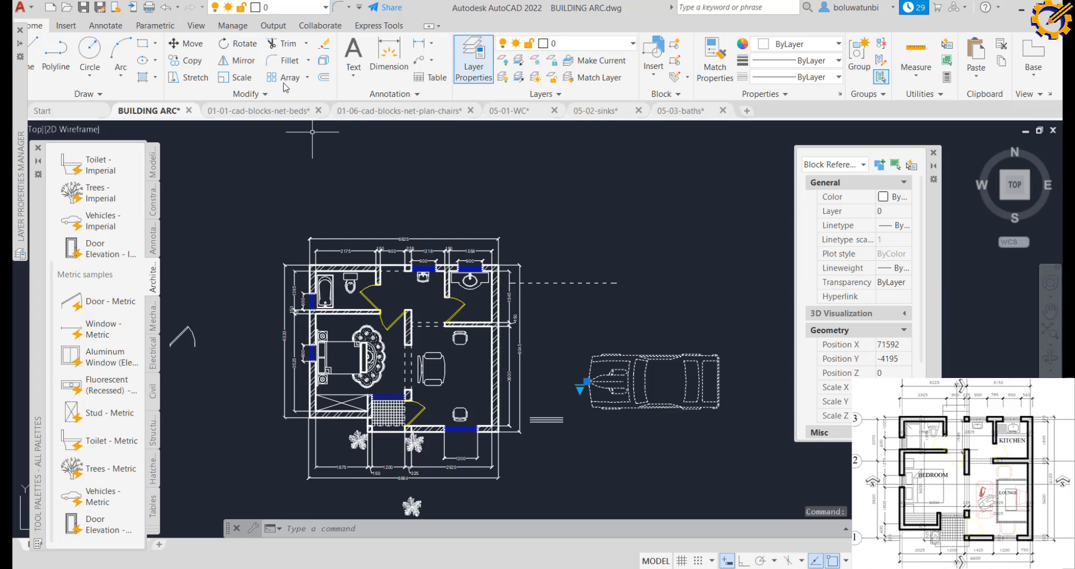
Scale the sports car freehand to about half its size, using a base point at its rear end
click(246, 81)
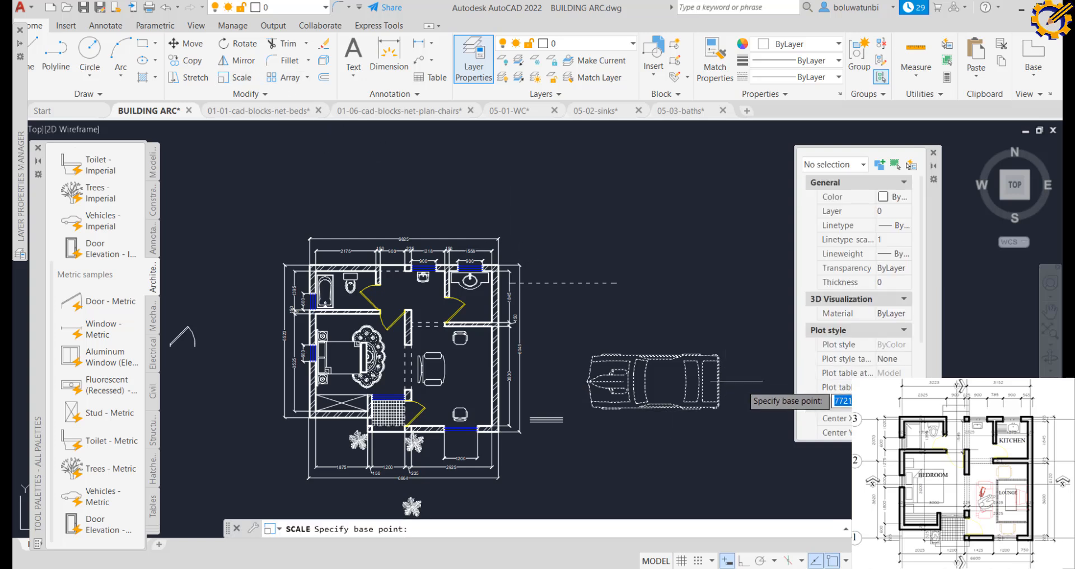
click(720, 386)
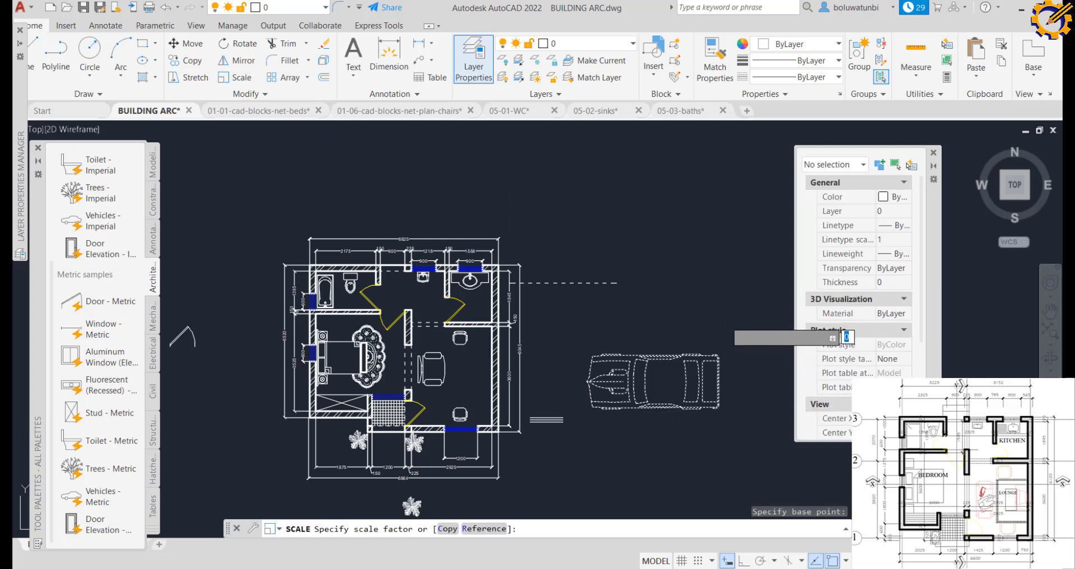
click(732, 278)
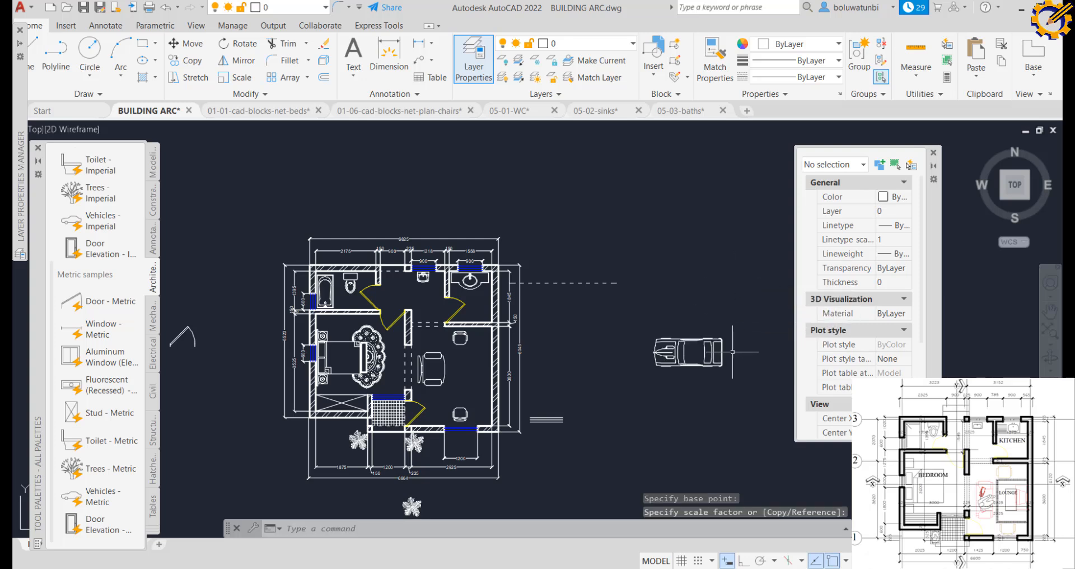
Copy the reduced car and paste it below the overall width dimension, on the wardrobe side of the plan
click(737, 389)
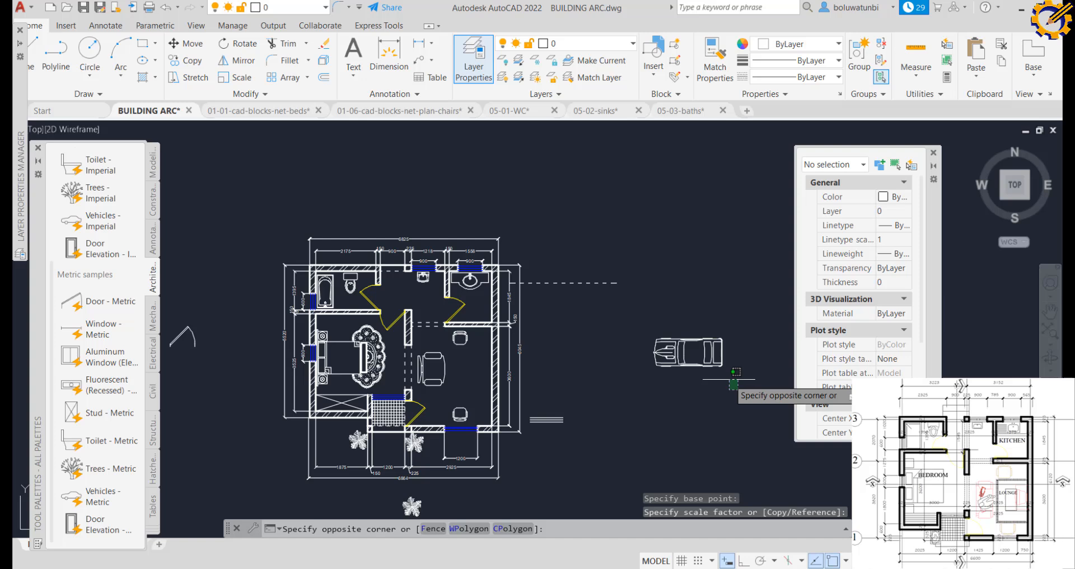
click(653, 324)
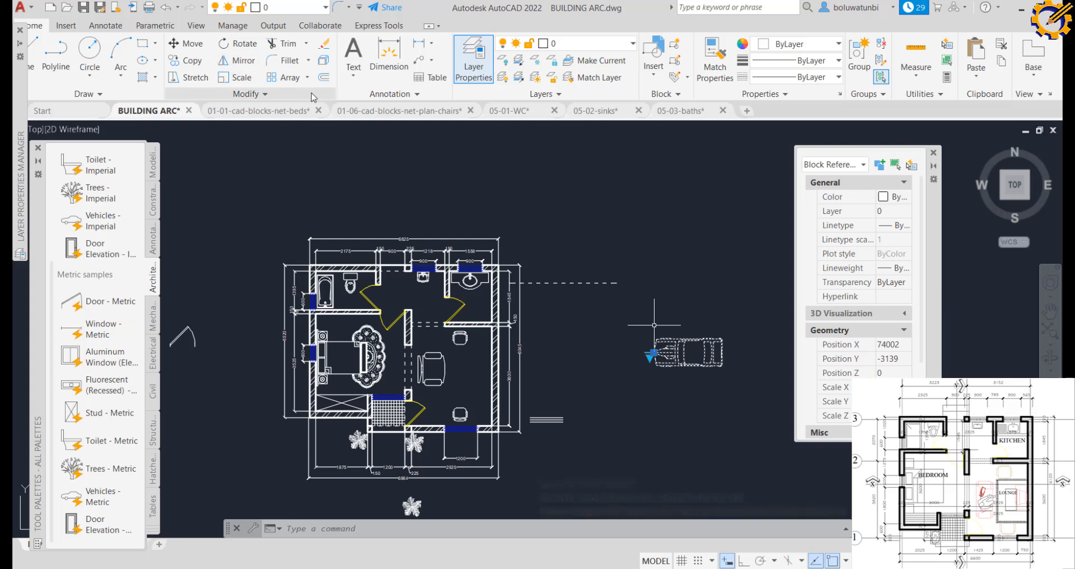
key(ctrl+c)
key(ctrl+v)
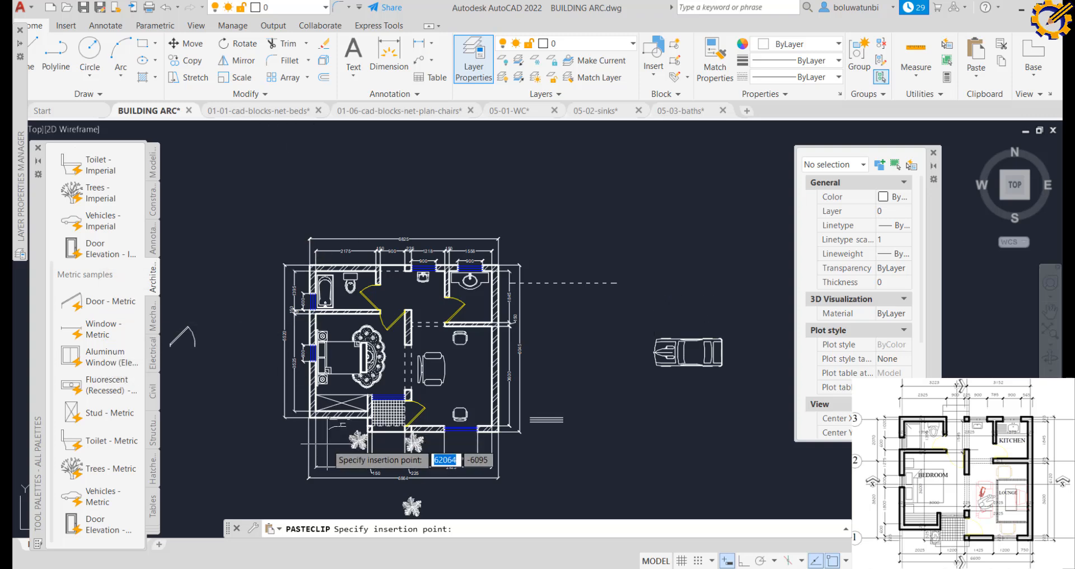
scroll(326, 466, up, 3)
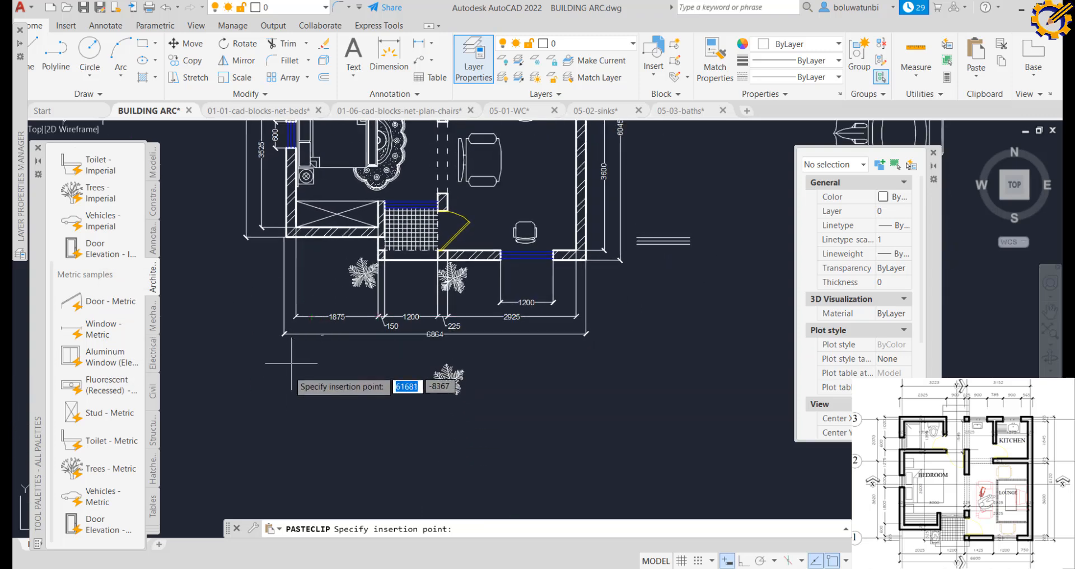
click(259, 400)
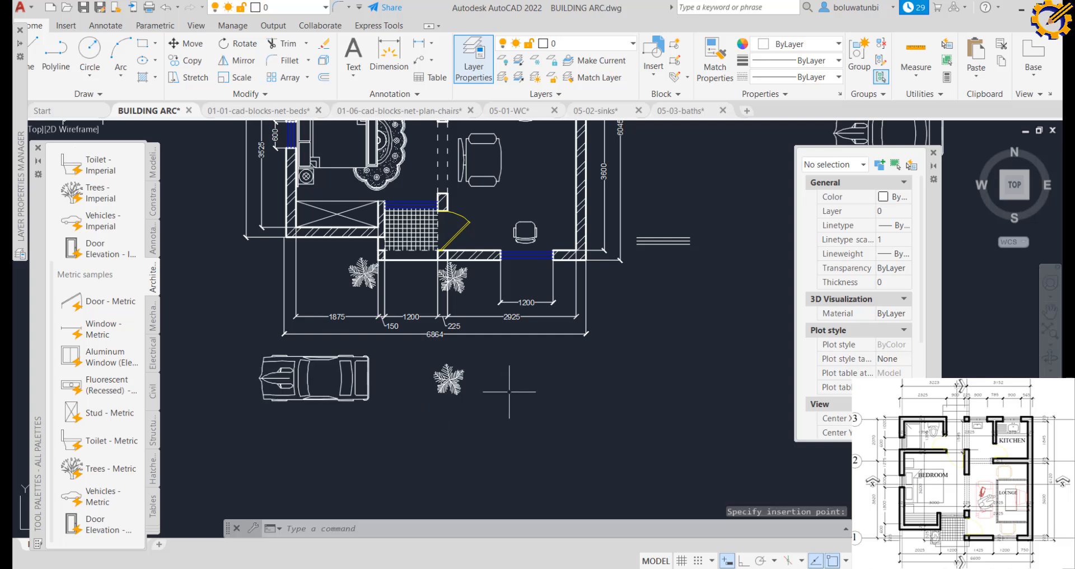
Delete the spare tree below the plan and paste a second car copy in its place
click(461, 385)
key(Delete)
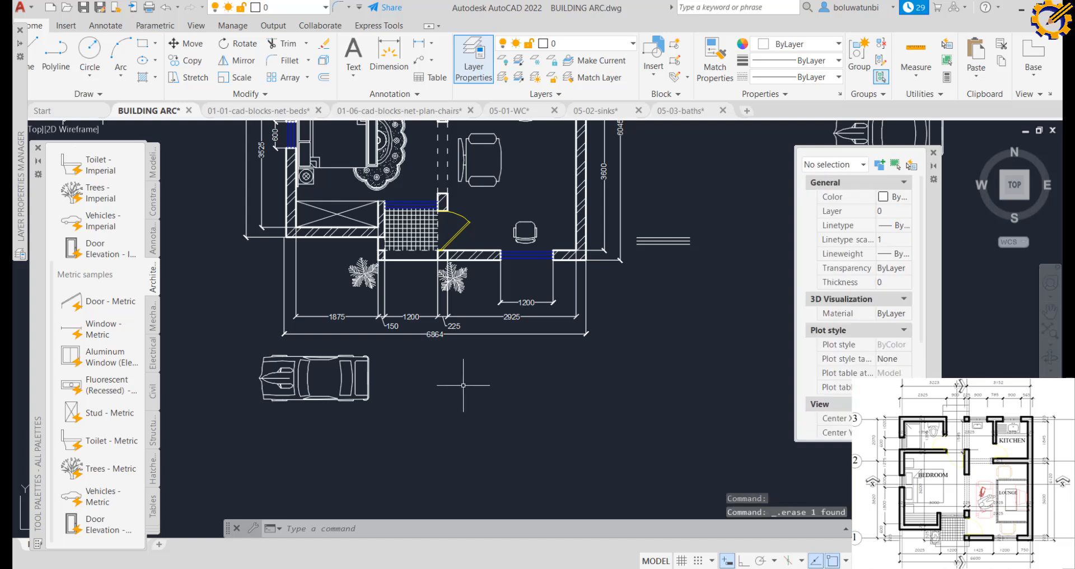
key(ctrl+v)
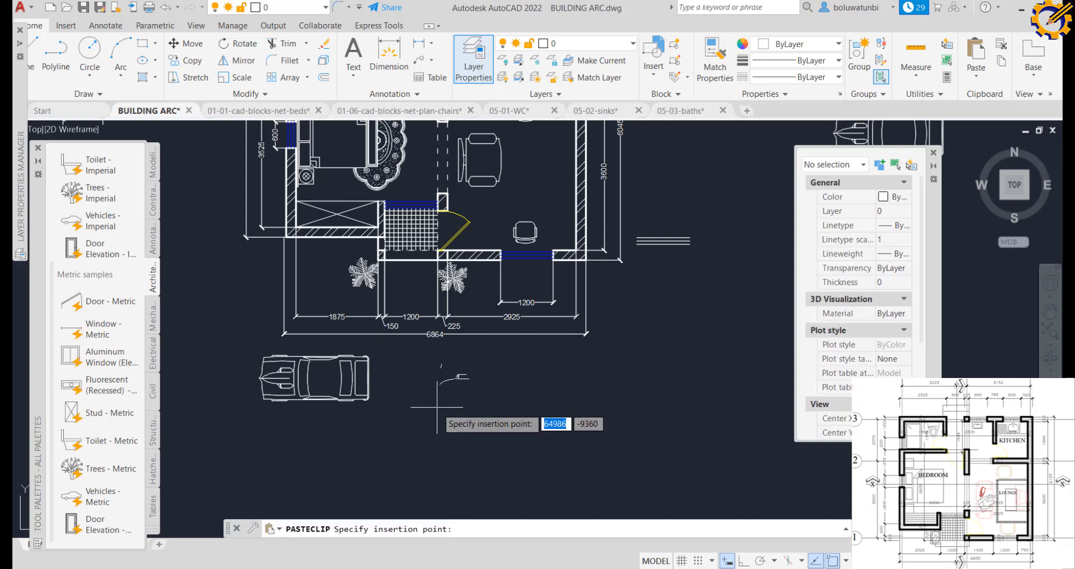
click(464, 407)
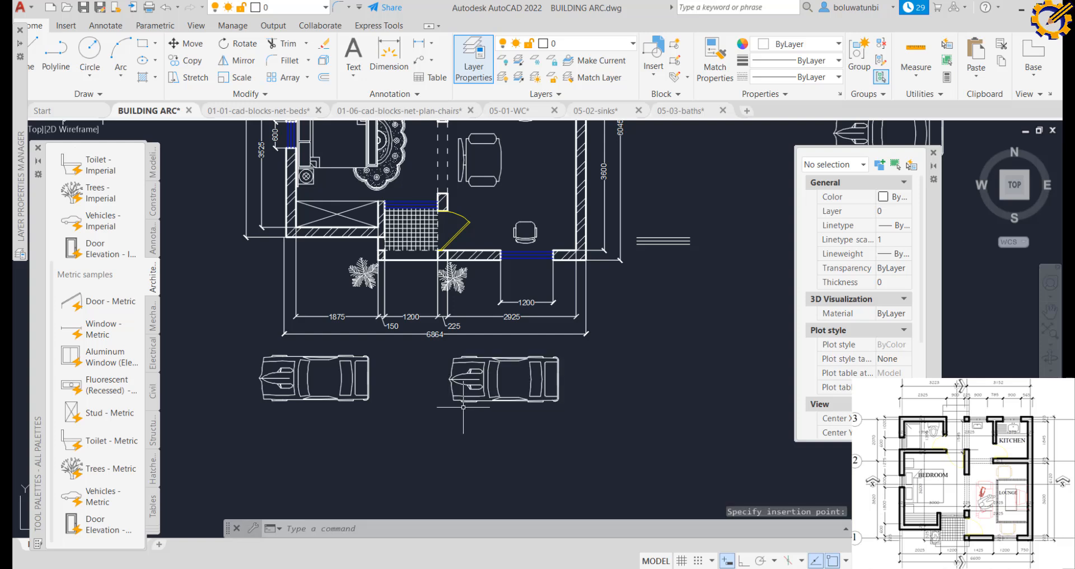
Delete the three leftover horizontal lines beside the lounge and the stray dashed line outside the kitchen's exterior wall
click(707, 250)
click(644, 234)
key(Delete)
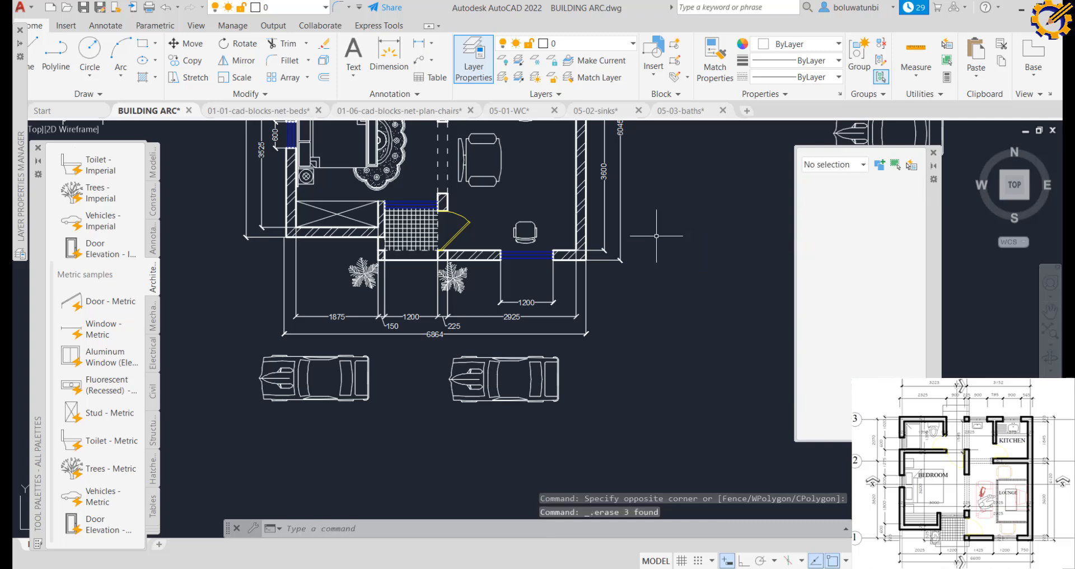
mouse_move(641, 210)
middle_down()
mouse_move(648, 322)
mouse_move(633, 334)
mouse_move(609, 323)
middle_up()
scroll(632, 333, down, 3)
click(658, 218)
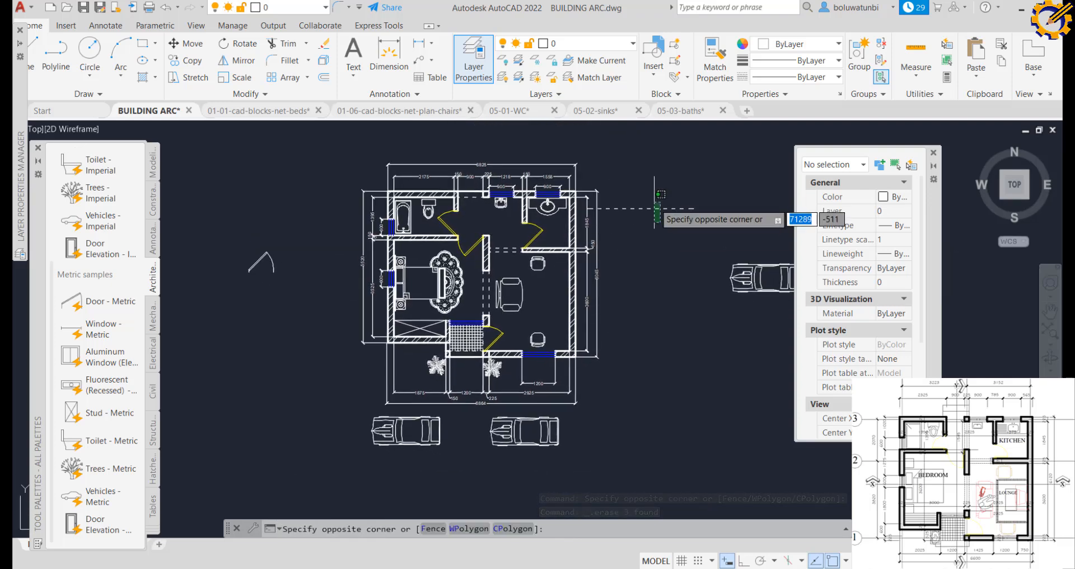
click(651, 194)
key(Delete)
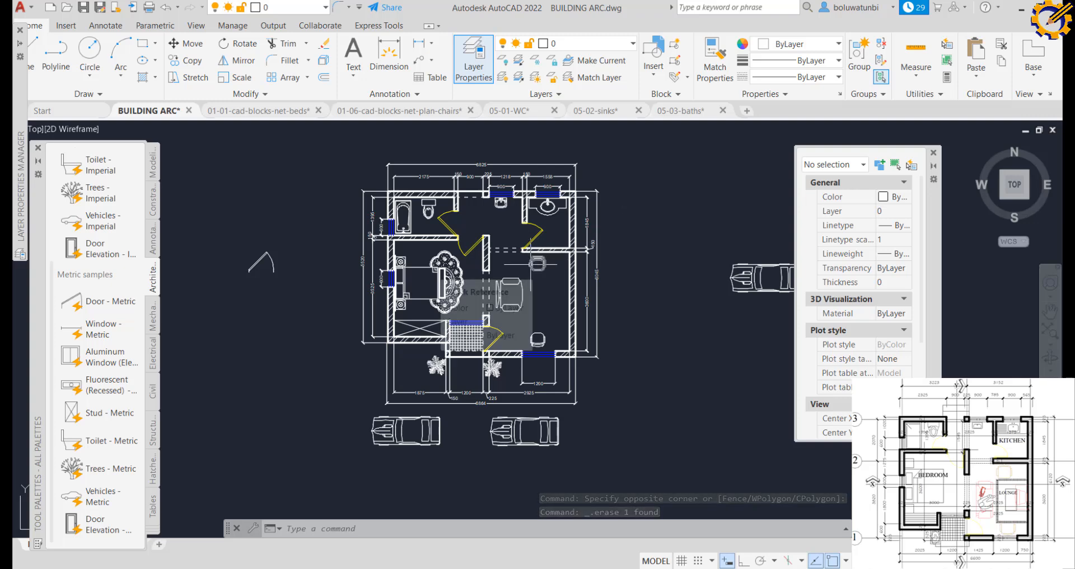
Turn off the DOOR layer to hide the plan's door symbols
scroll(534, 261, up, 2)
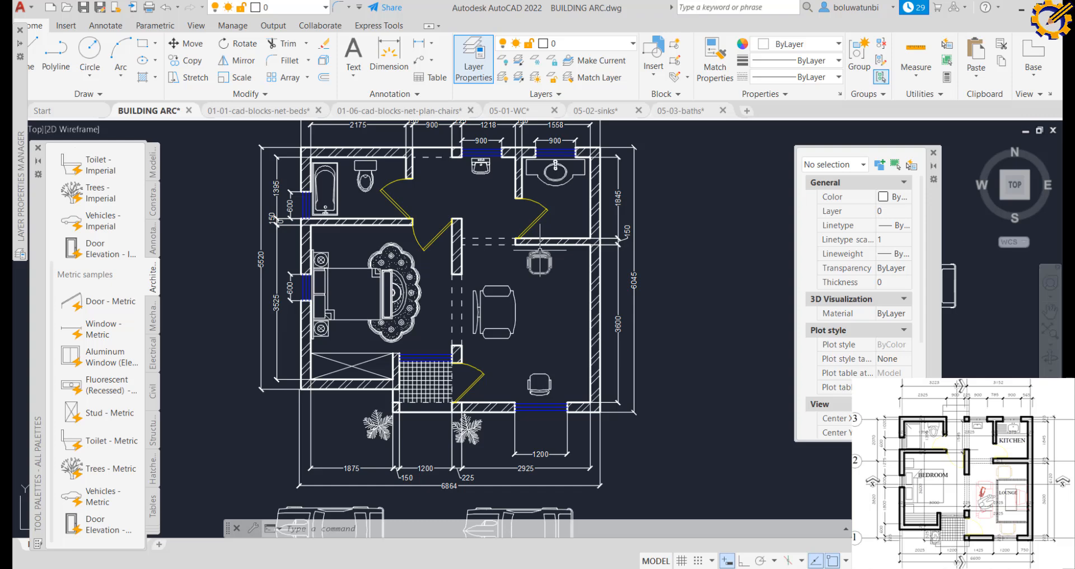
mouse_move(540, 251)
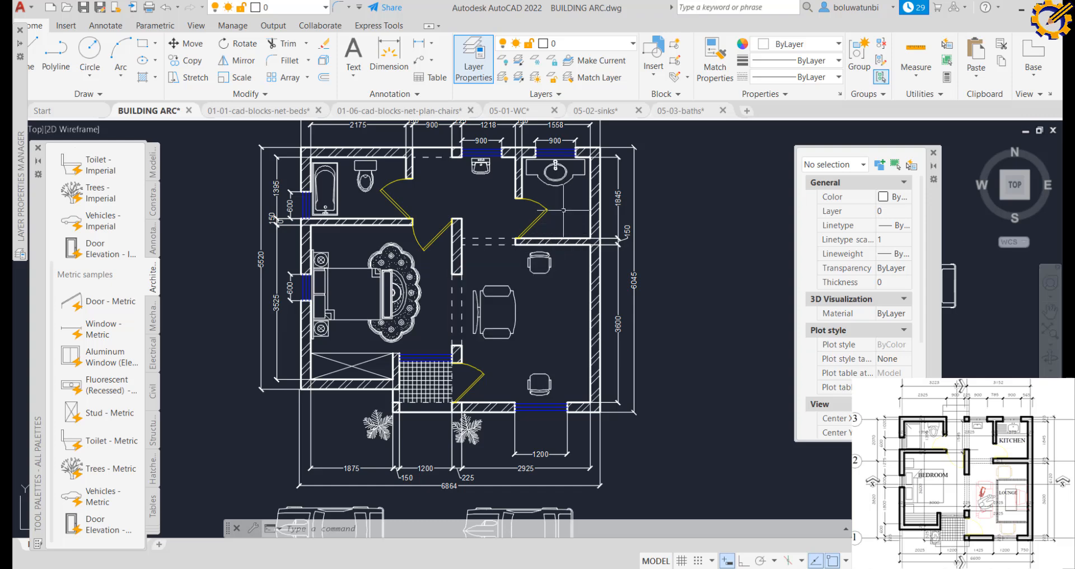
middle_drag(562, 203, 567, 235)
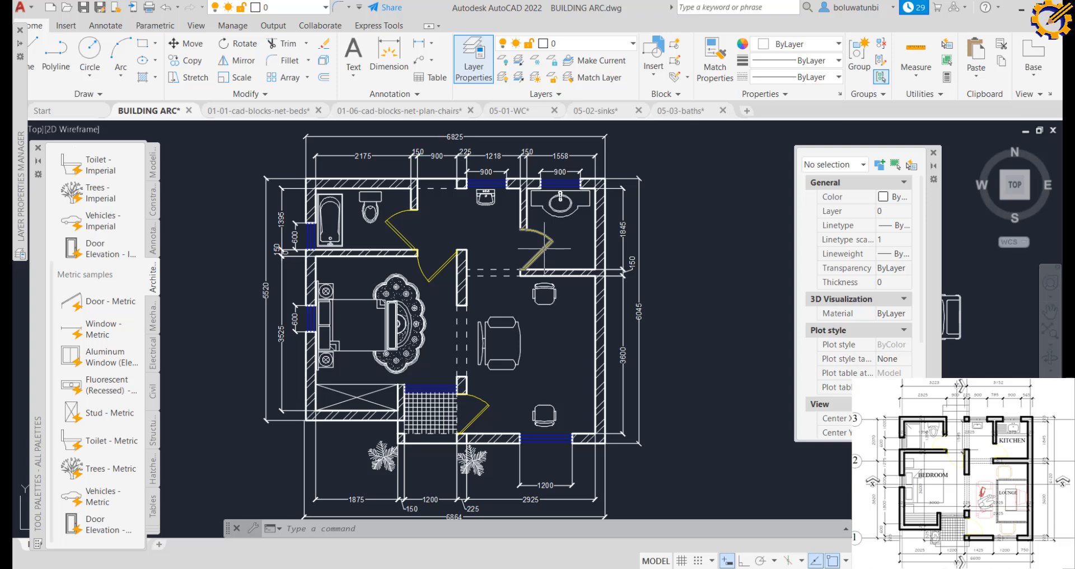
click(464, 75)
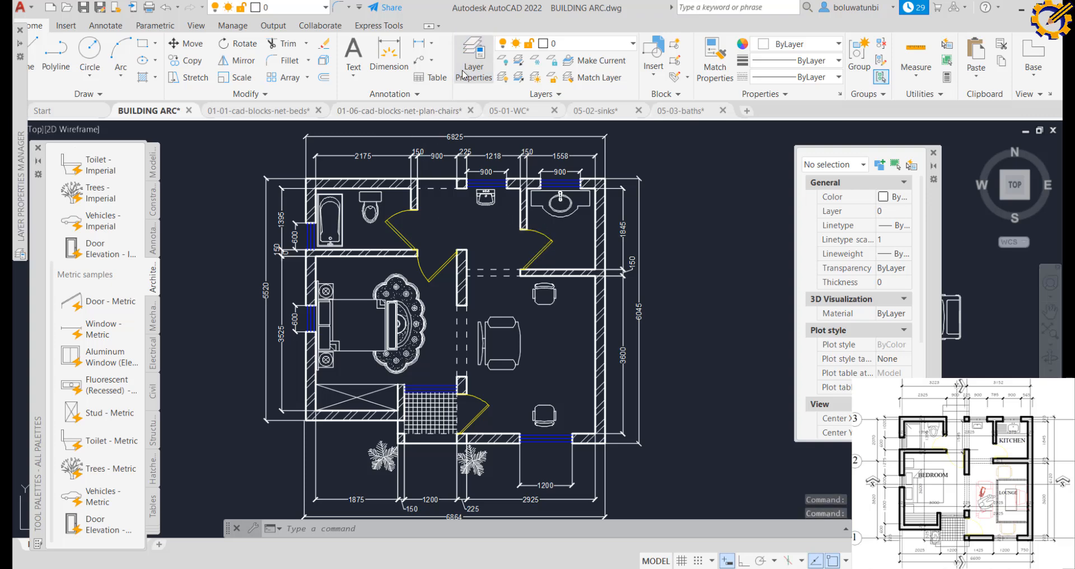
click(464, 74)
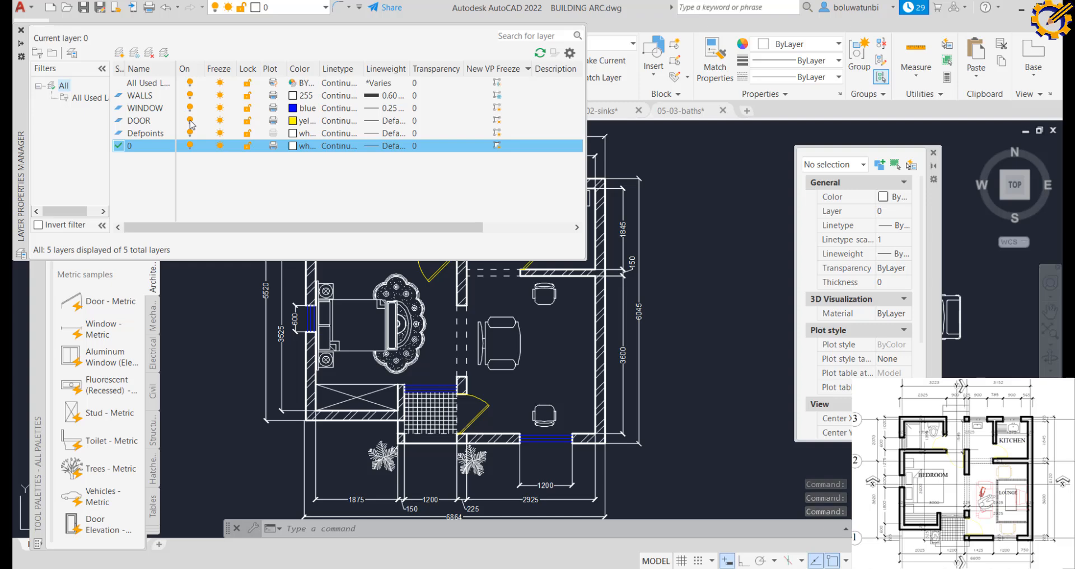
click(190, 122)
middle_drag(509, 290, 571, 390)
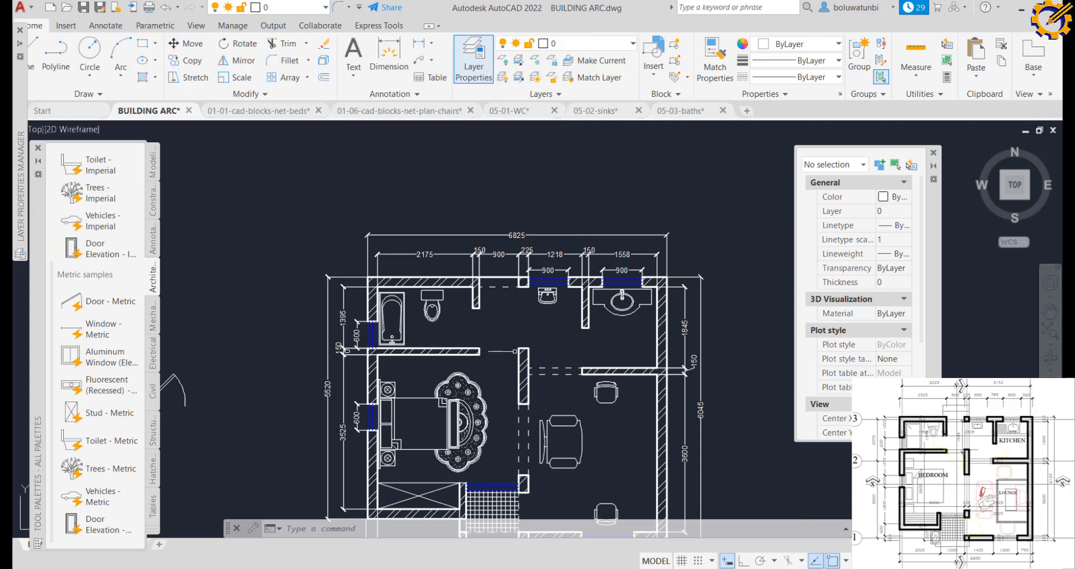
Turn the DOOR layer back on, then close the layer manager and the tool palettes
click(473, 55)
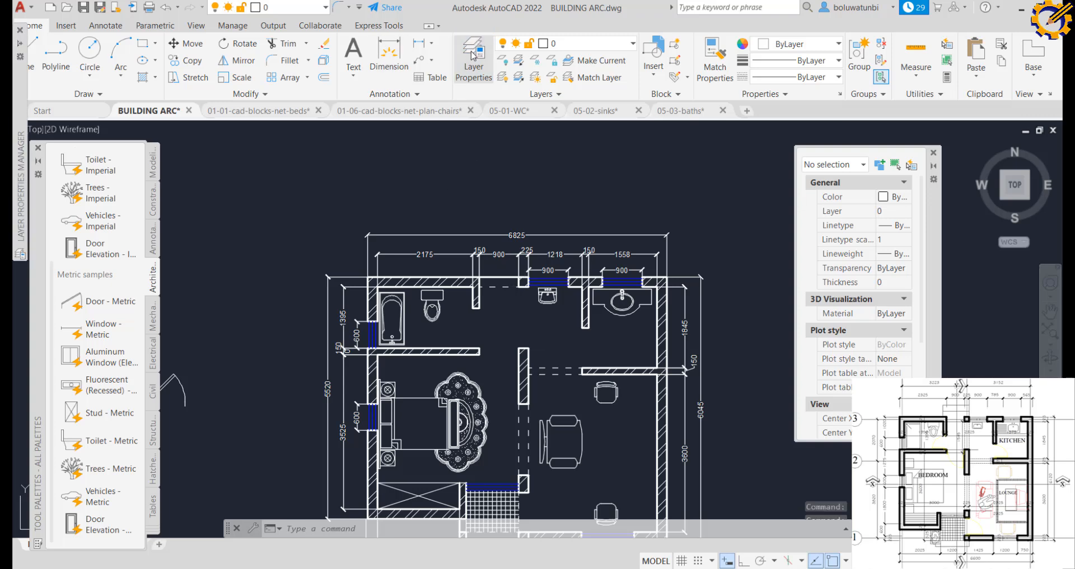
click(472, 55)
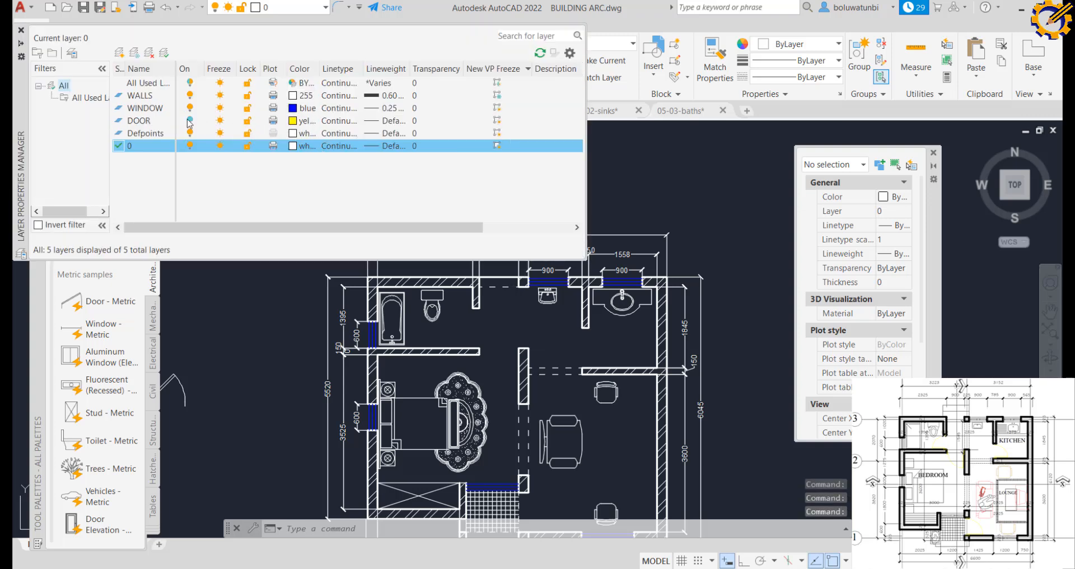
click(189, 120)
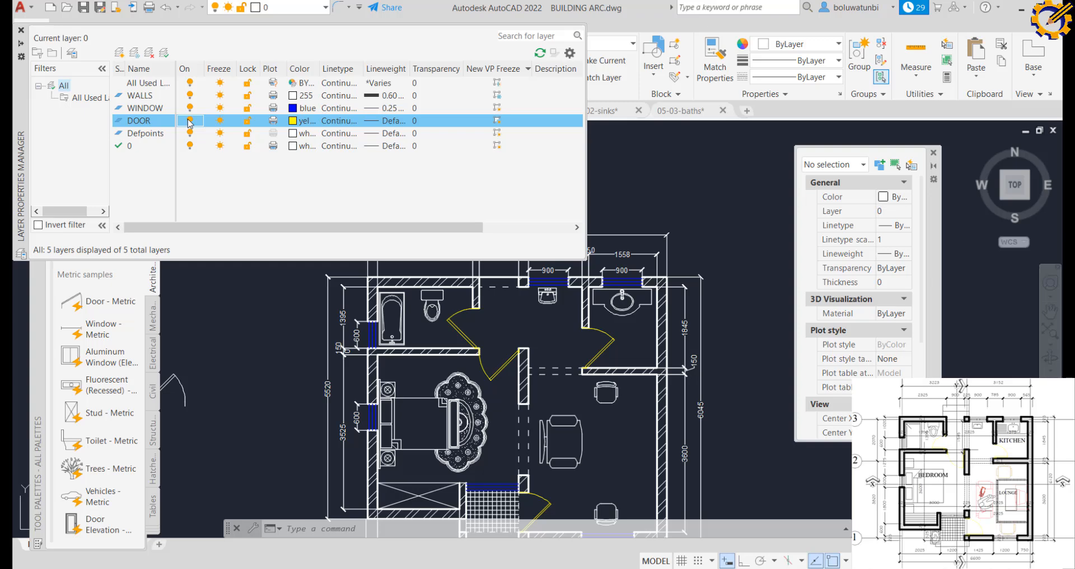
click(21, 30)
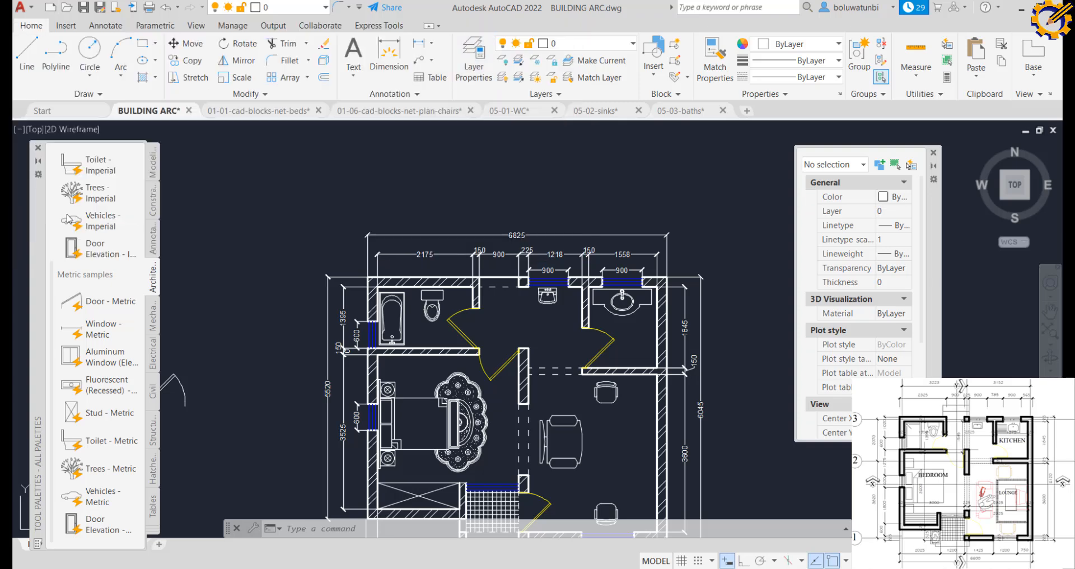
click(38, 149)
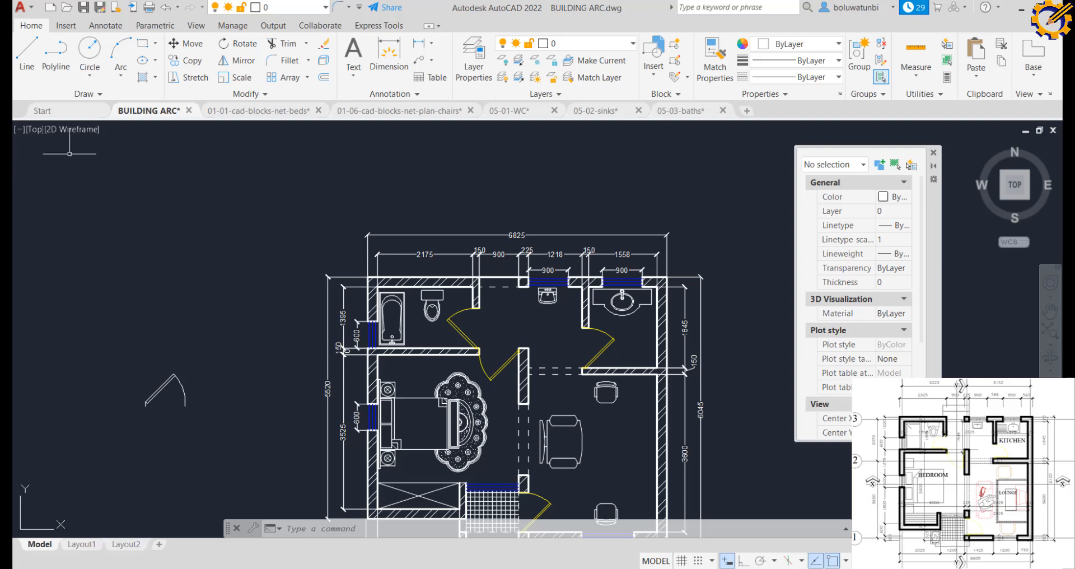
Create a new layer named BEAM and set its color to green
middle_drag(373, 298, 364, 282)
scroll(364, 282, down, 3)
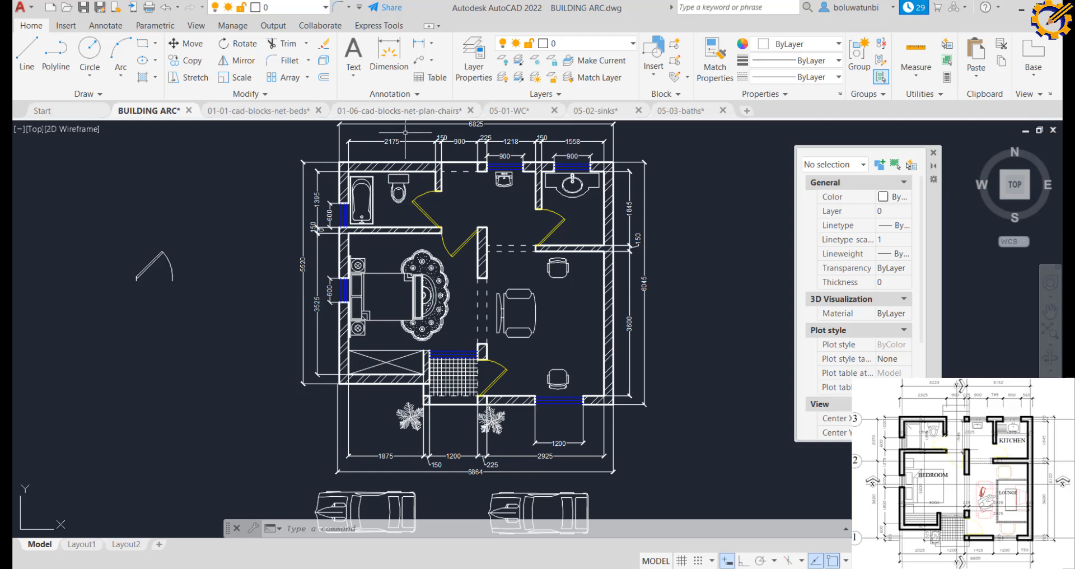
click(474, 56)
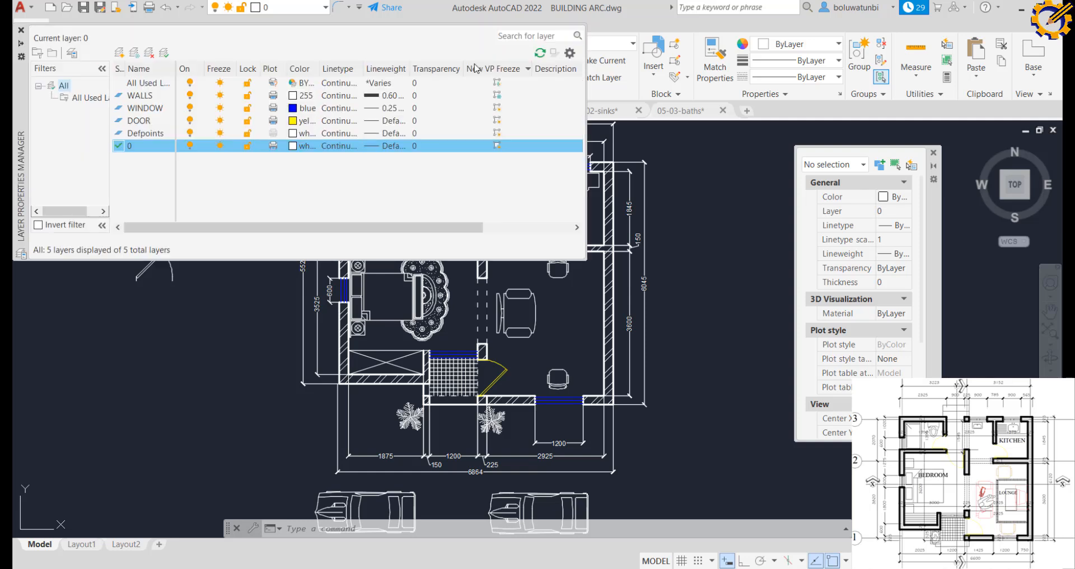
right_click(144, 183)
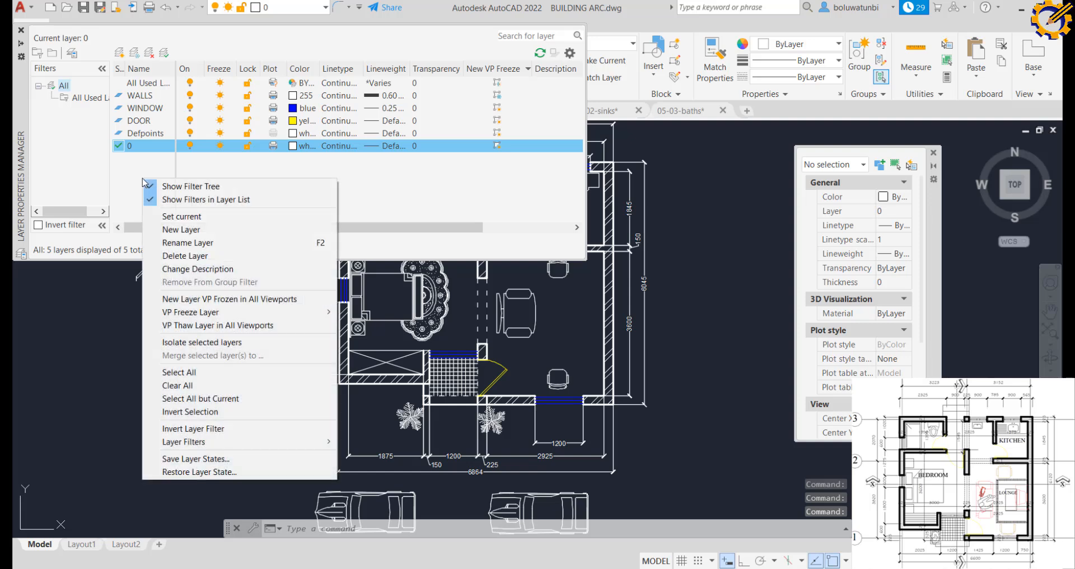
click(184, 229)
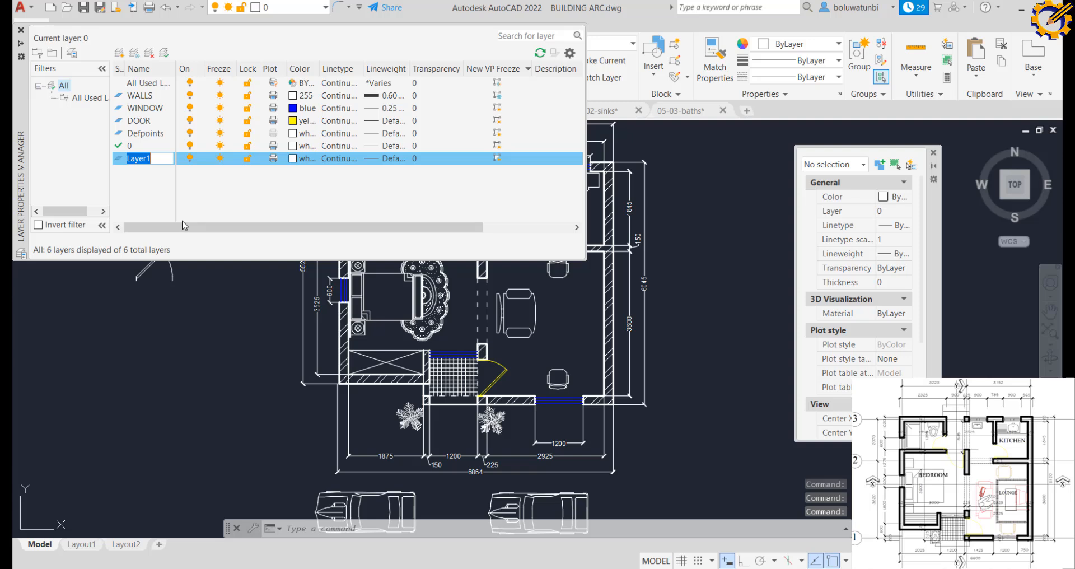
text(BEAM)
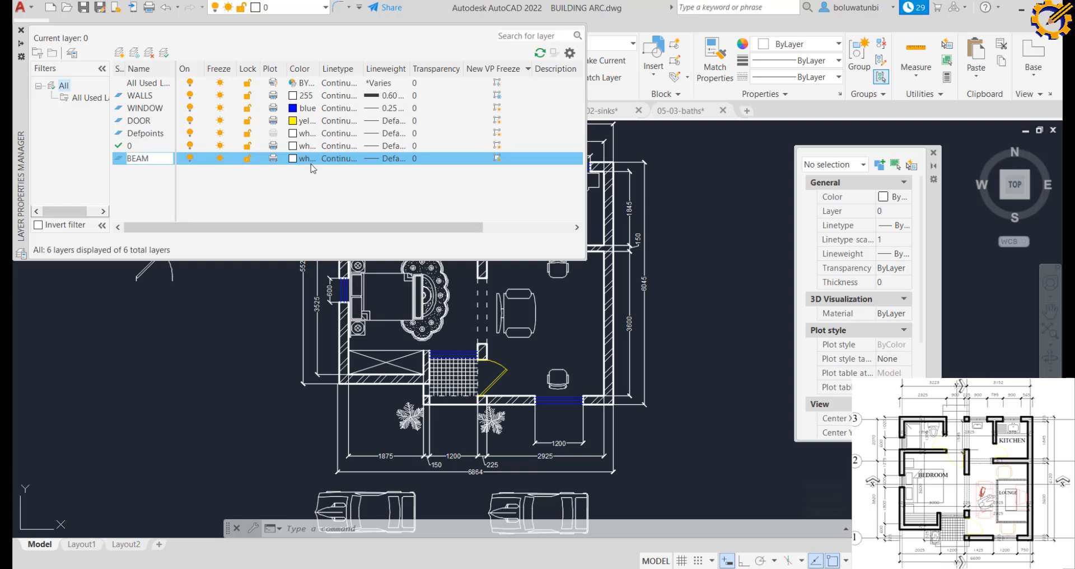
click(293, 159)
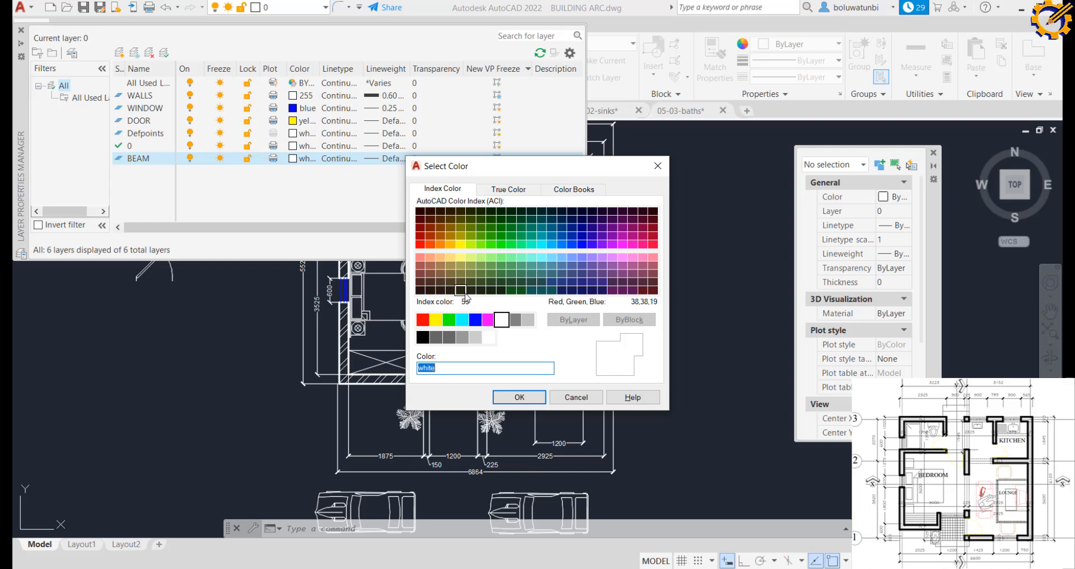
click(449, 320)
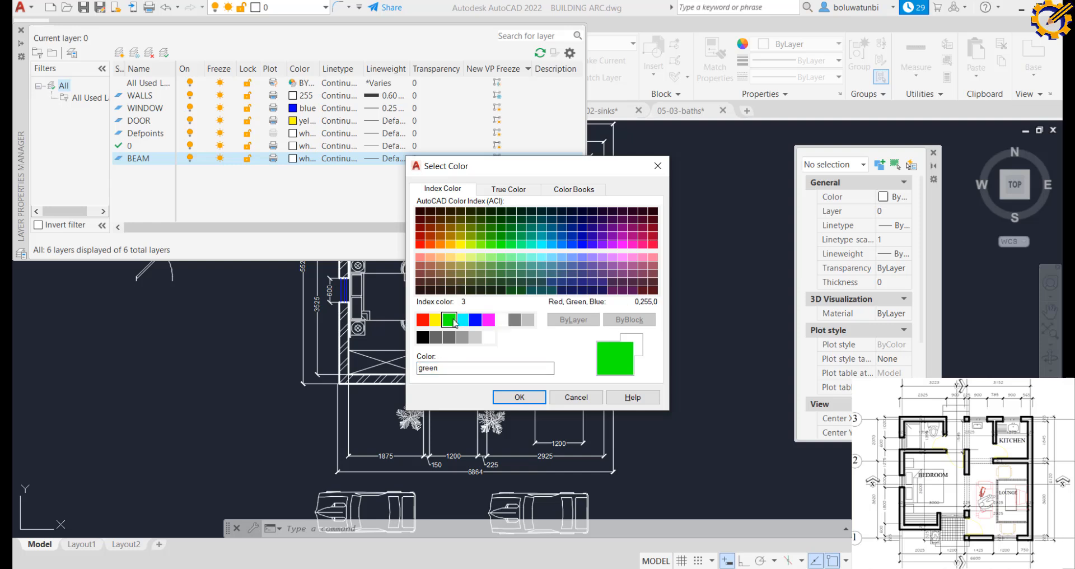
click(519, 397)
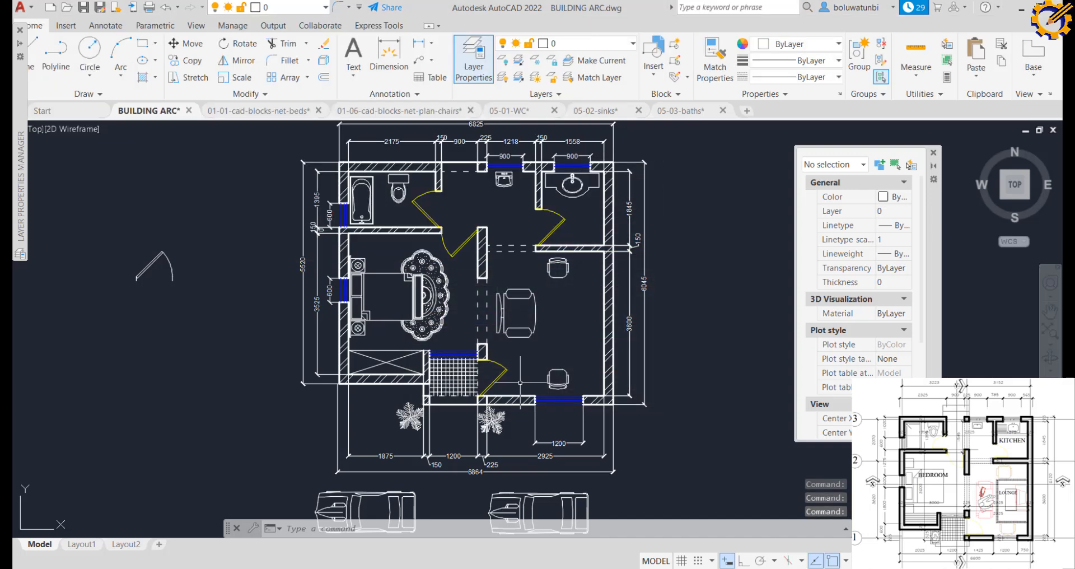
click(478, 310)
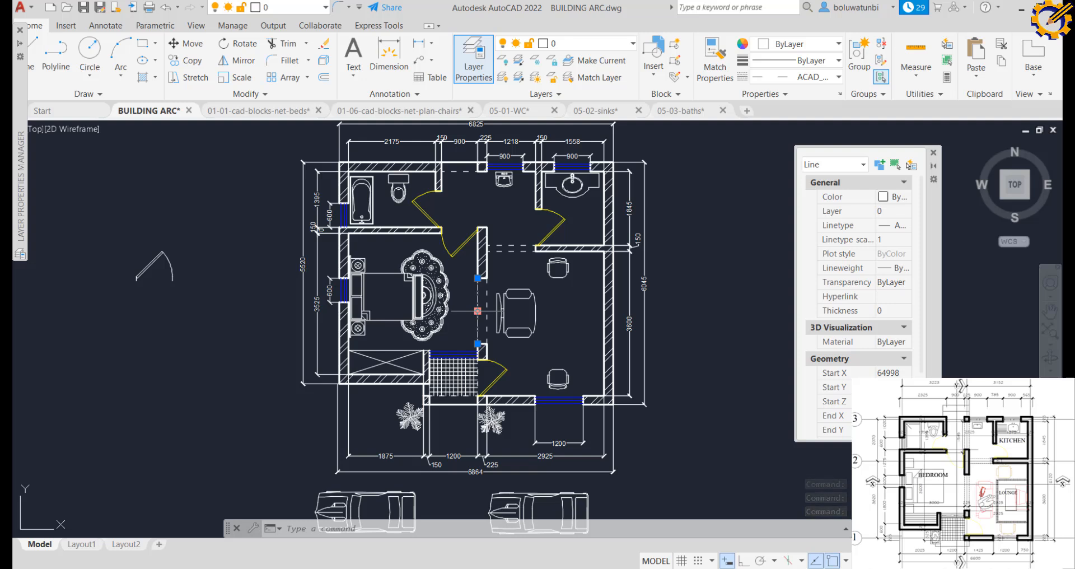
click(834, 79)
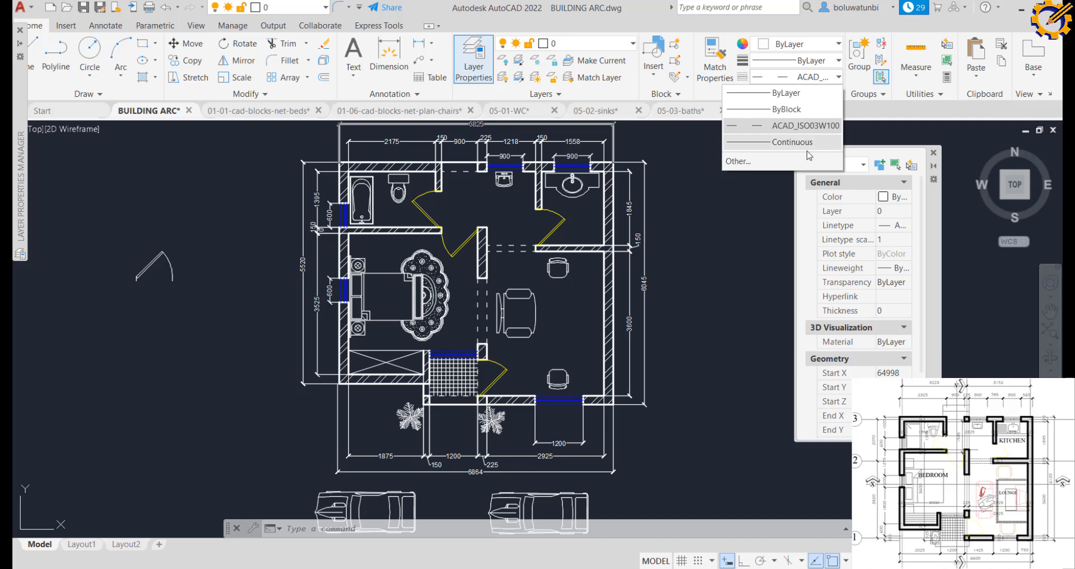
click(800, 161)
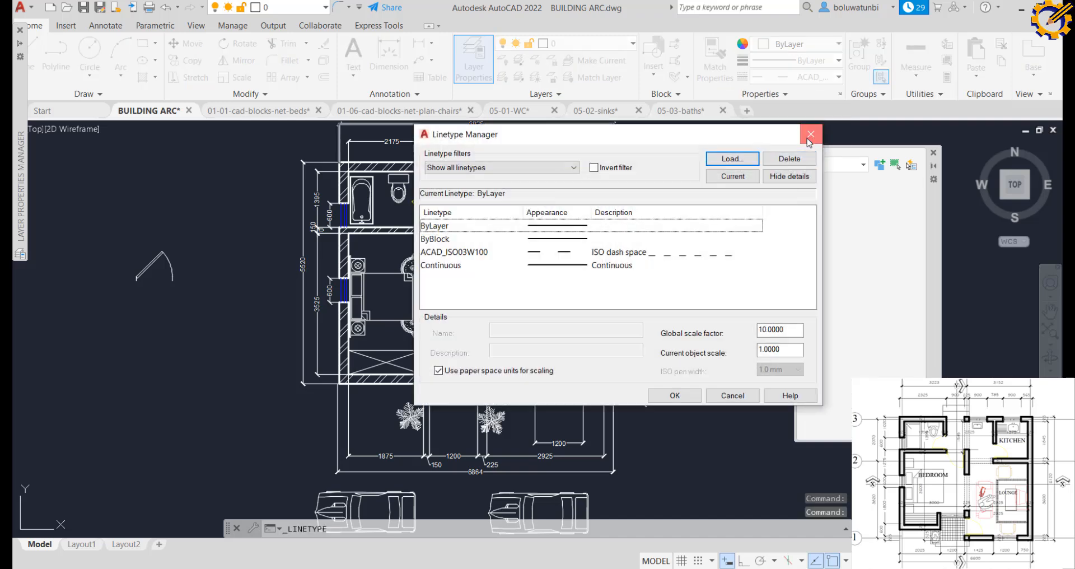
click(810, 133)
click(473, 59)
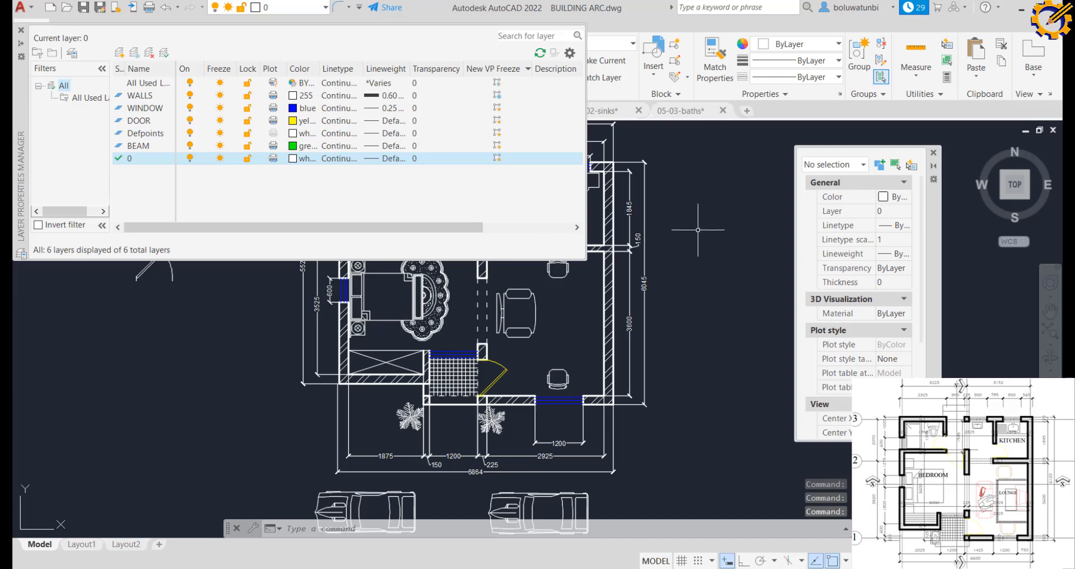
click(703, 263)
click(703, 263)
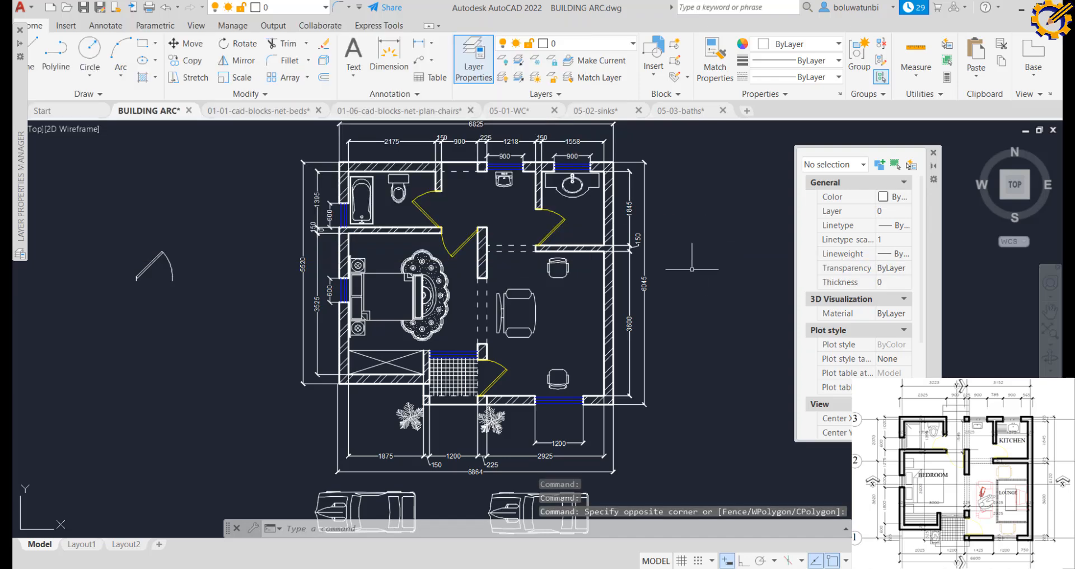
Assign the six dashed lines at the bedroom-lounge opening, lounge-kitchen passage, rear wall opening and porch edge to the BEAM layer
click(497, 290)
click(470, 294)
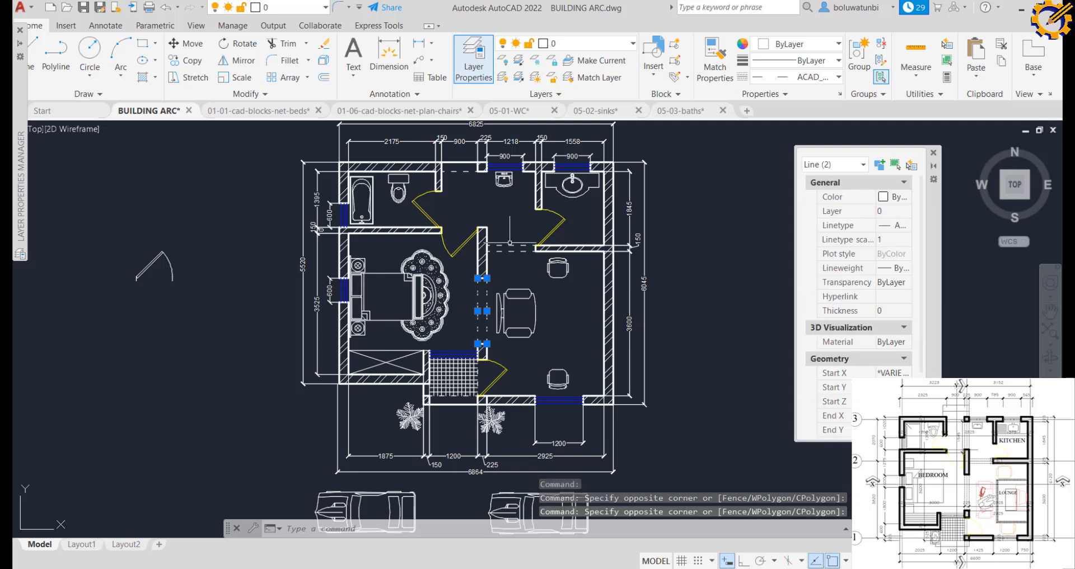
click(646, 242)
click(520, 267)
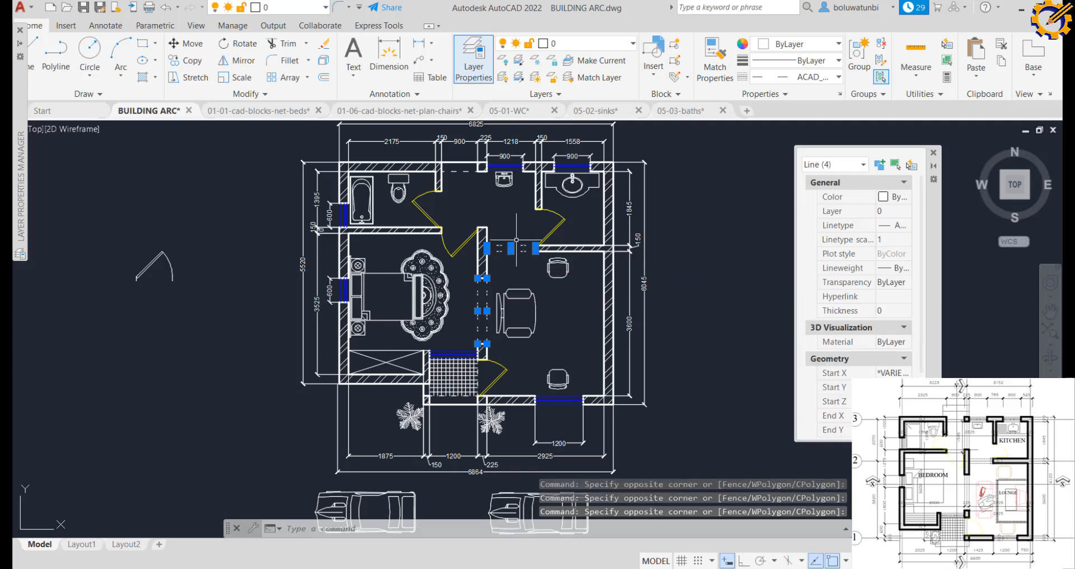
click(458, 172)
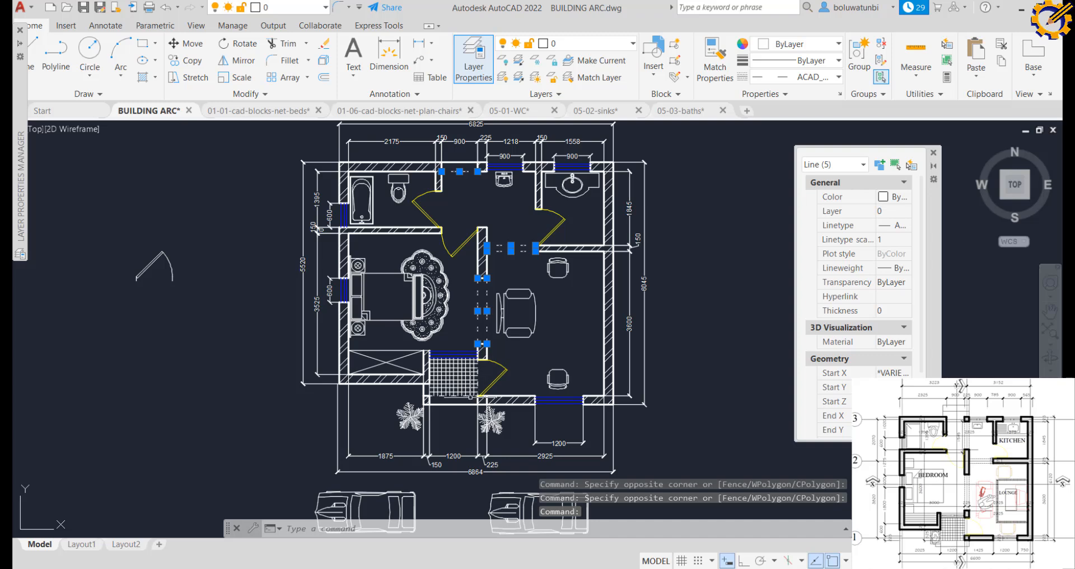
scroll(459, 398, up, 6)
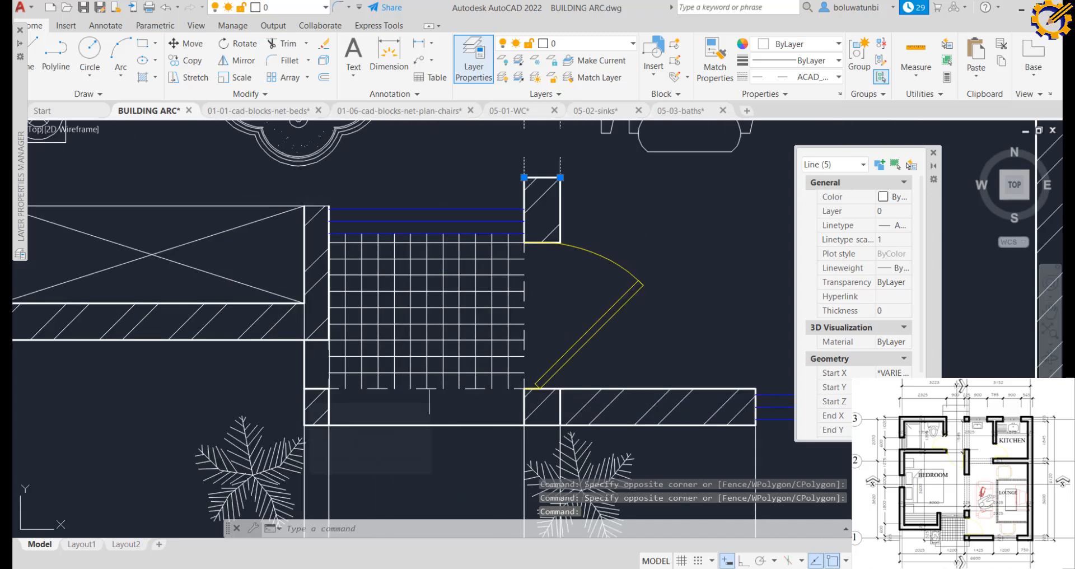
click(429, 388)
scroll(445, 385, down, 4)
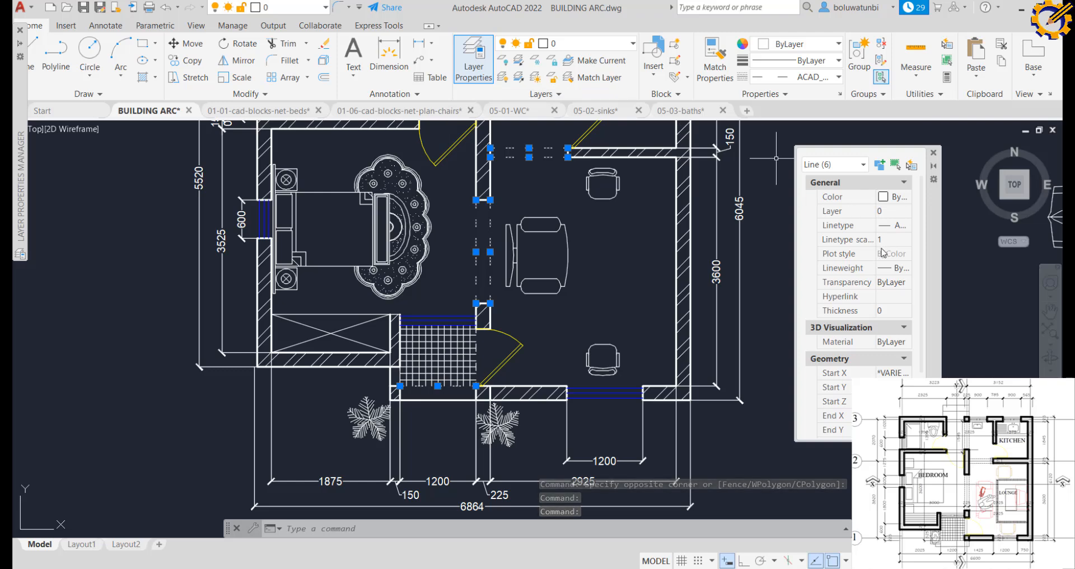
click(894, 211)
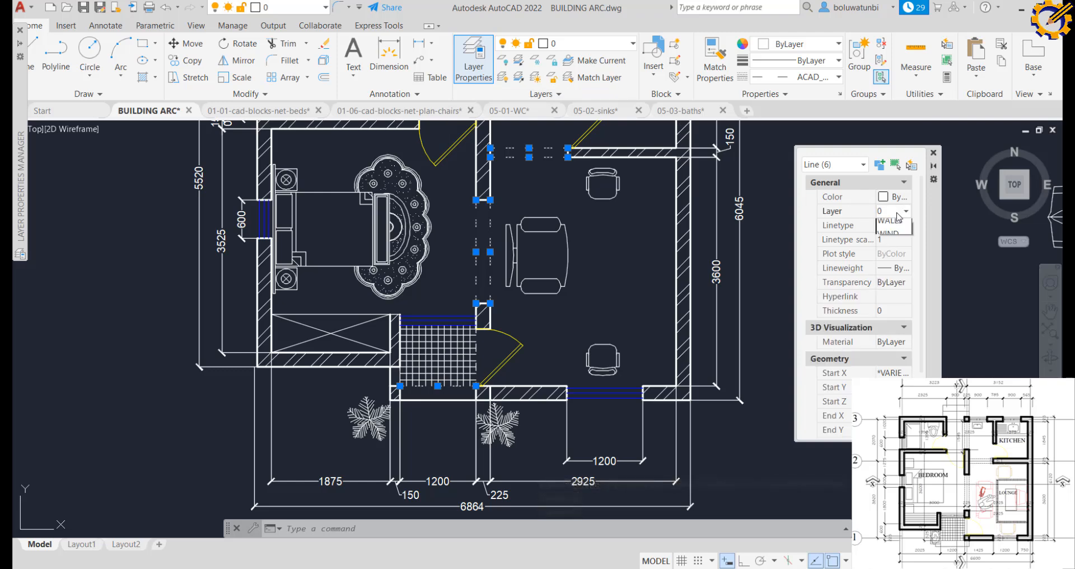
click(889, 239)
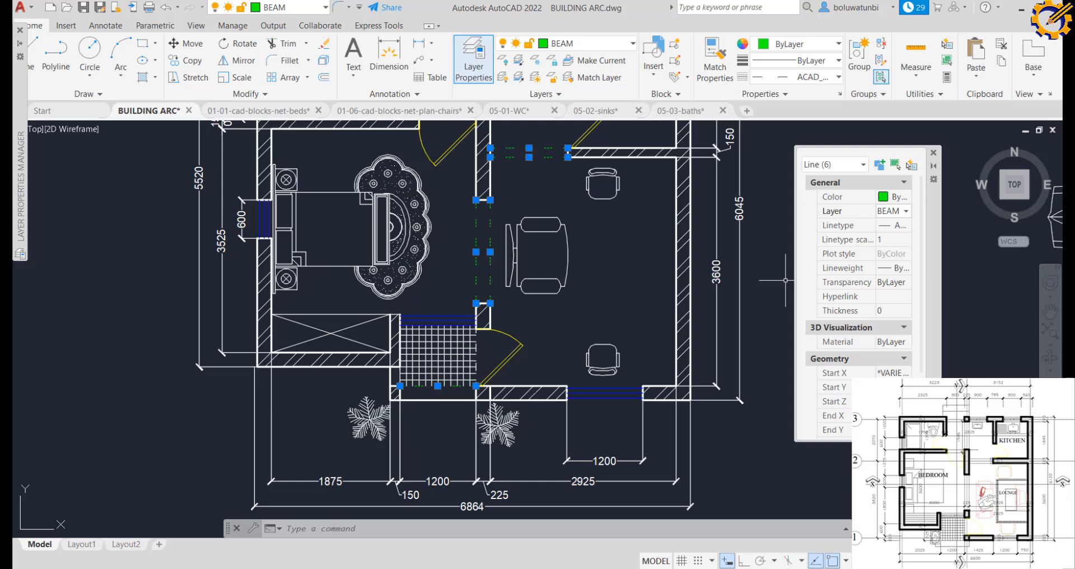
middle_drag(648, 269, 635, 340)
key(Escape)
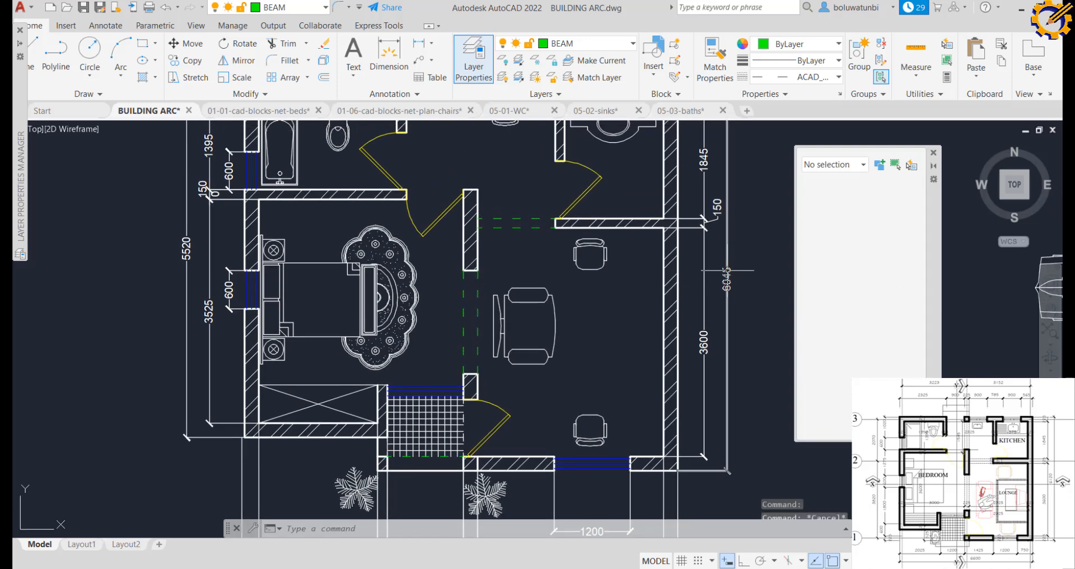
Examine the beam lines across the plan and the properties of the kitchen sink block
scroll(602, 313, down, 2)
scroll(595, 317, down, 2)
mouse_move(596, 318)
middle_down()
mouse_move(572, 356)
mouse_move(547, 268)
mouse_move(562, 361)
mouse_move(536, 380)
mouse_move(501, 337)
mouse_move(515, 308)
middle_up()
scroll(571, 356, up, 2)
scroll(546, 267, up, 2)
scroll(561, 361, down, 2)
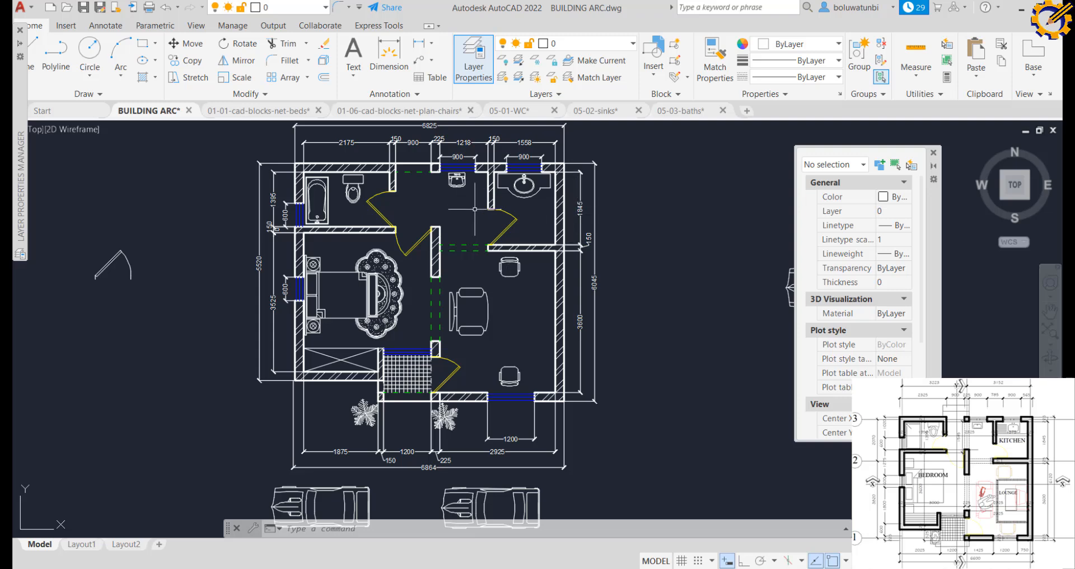
scroll(465, 207, up, 2)
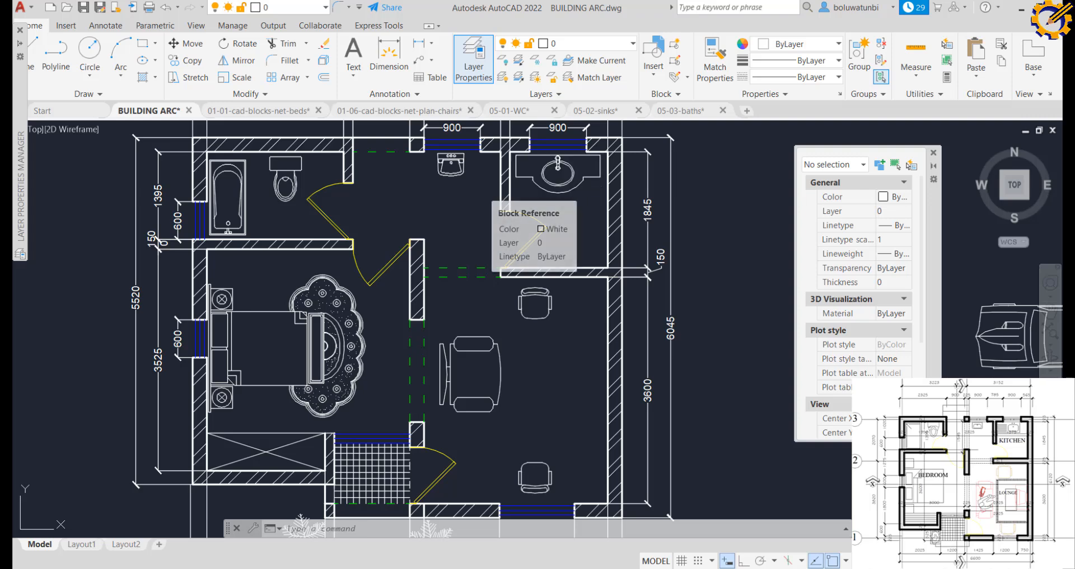
click(574, 186)
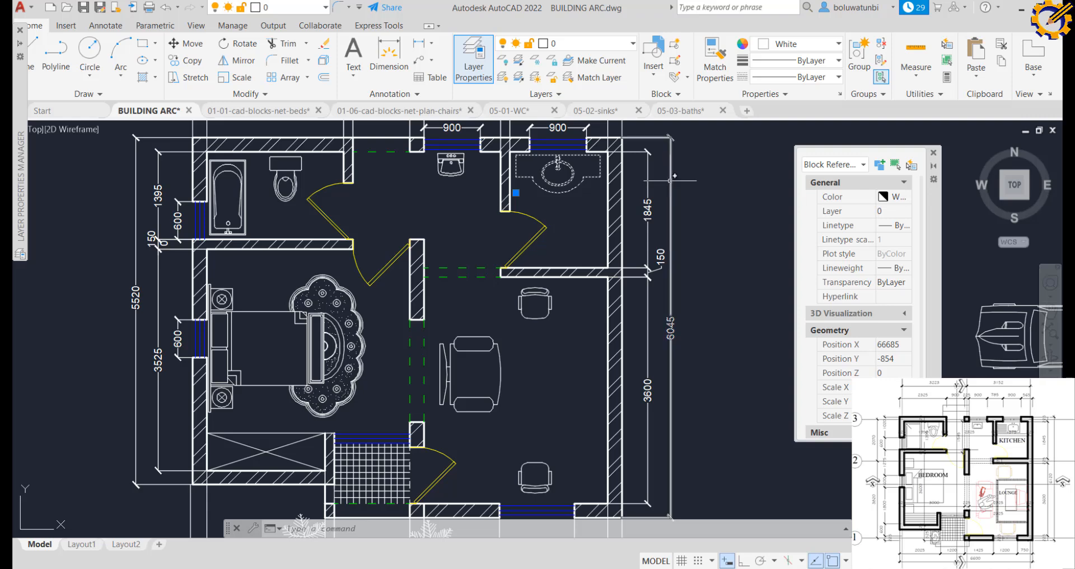
key(Escape)
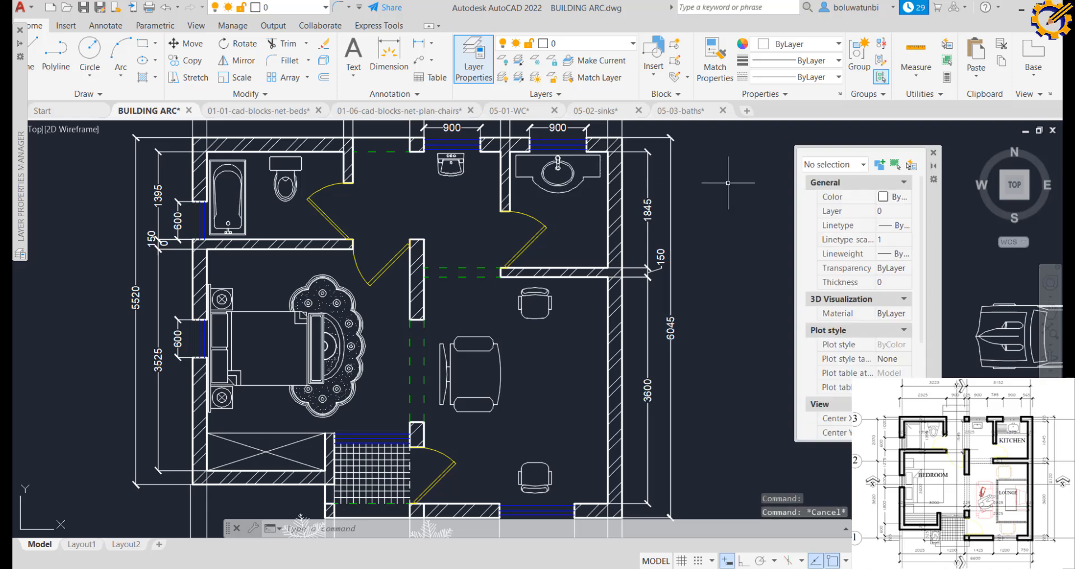
Create a new layer named SANITARY ITEMS
right_click(473, 75)
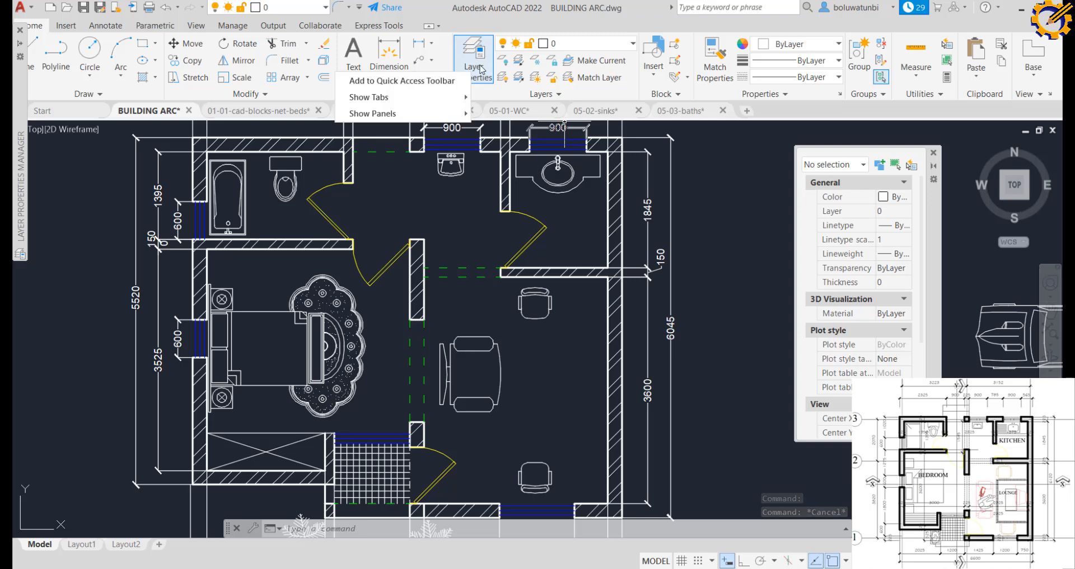
click(480, 69)
click(480, 69)
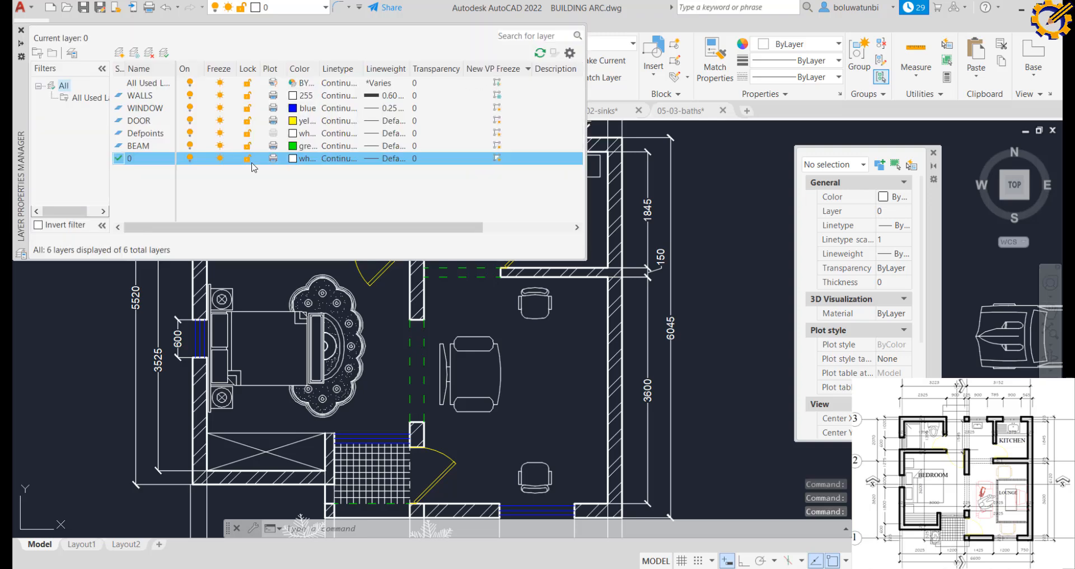
right_click(136, 192)
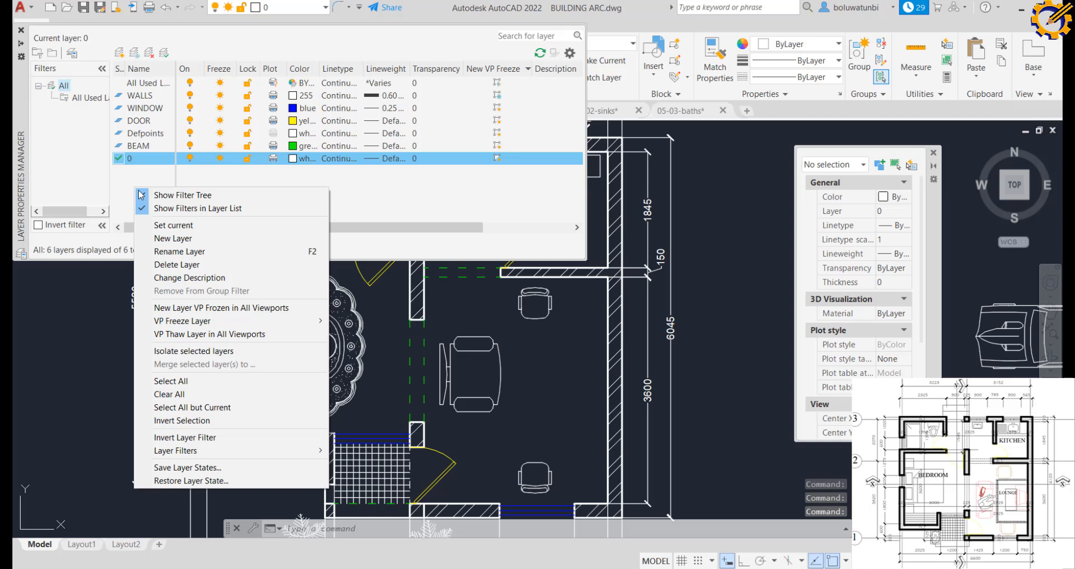
click(173, 236)
text(S)
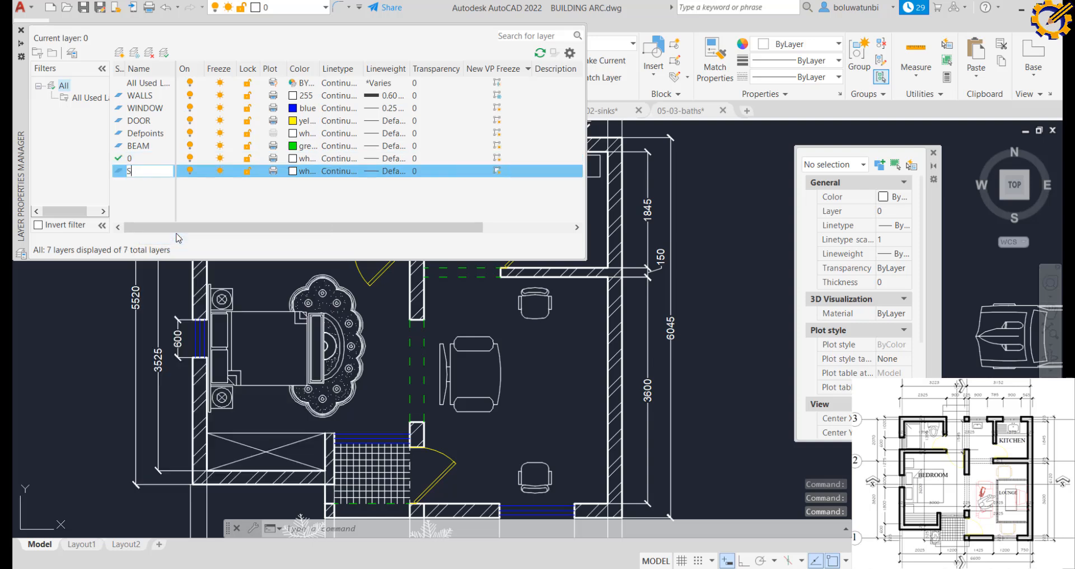
text(ANITAR)
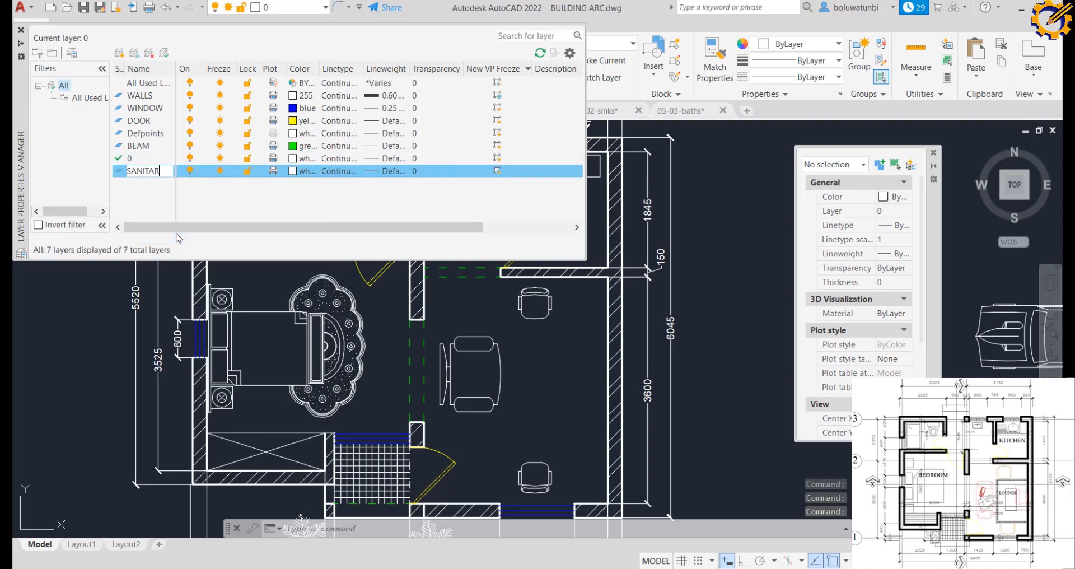
text(Y IT)
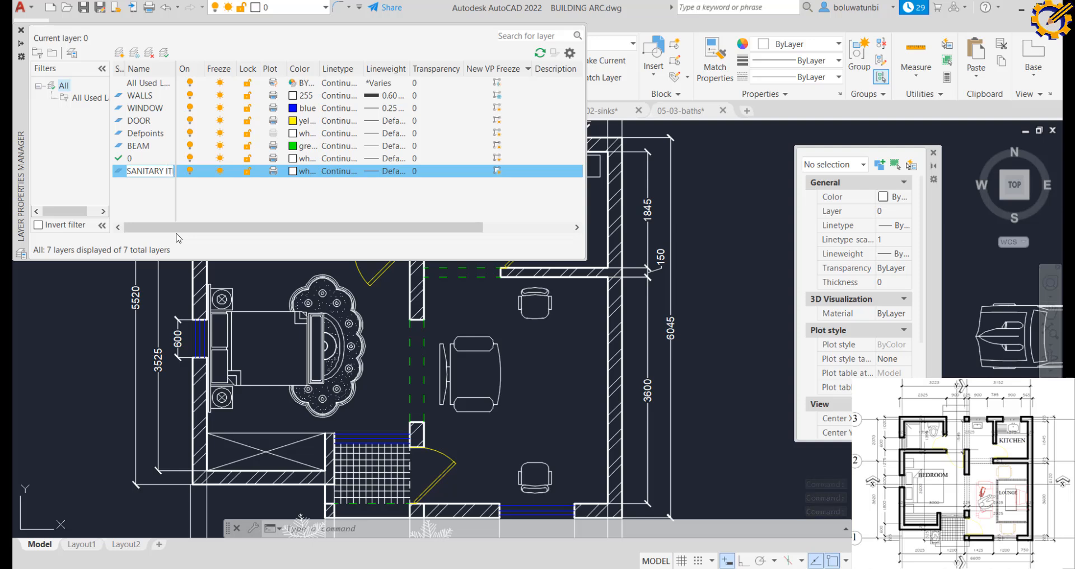
text(EM)
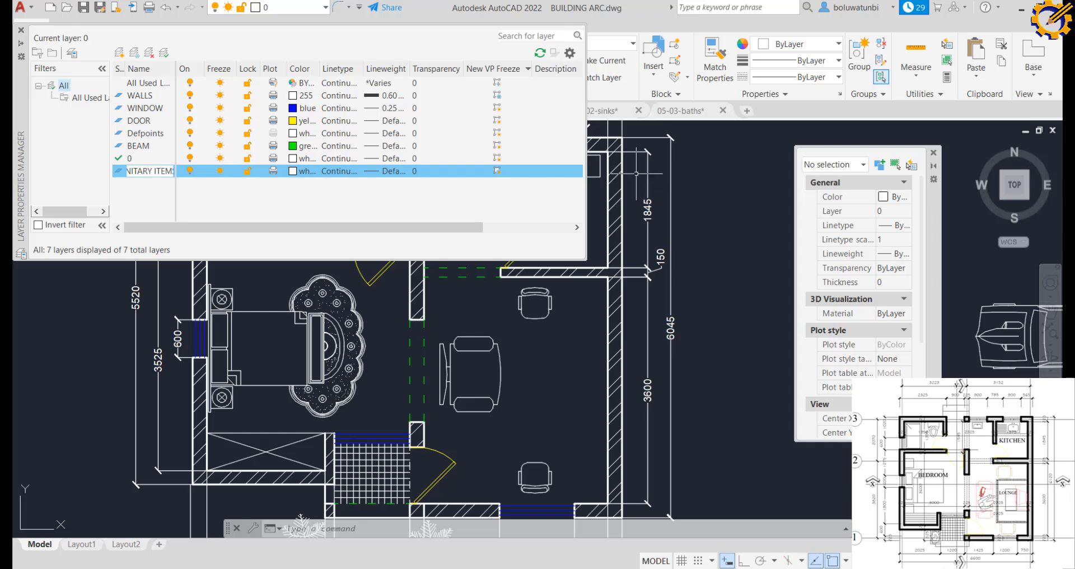
key(Return)
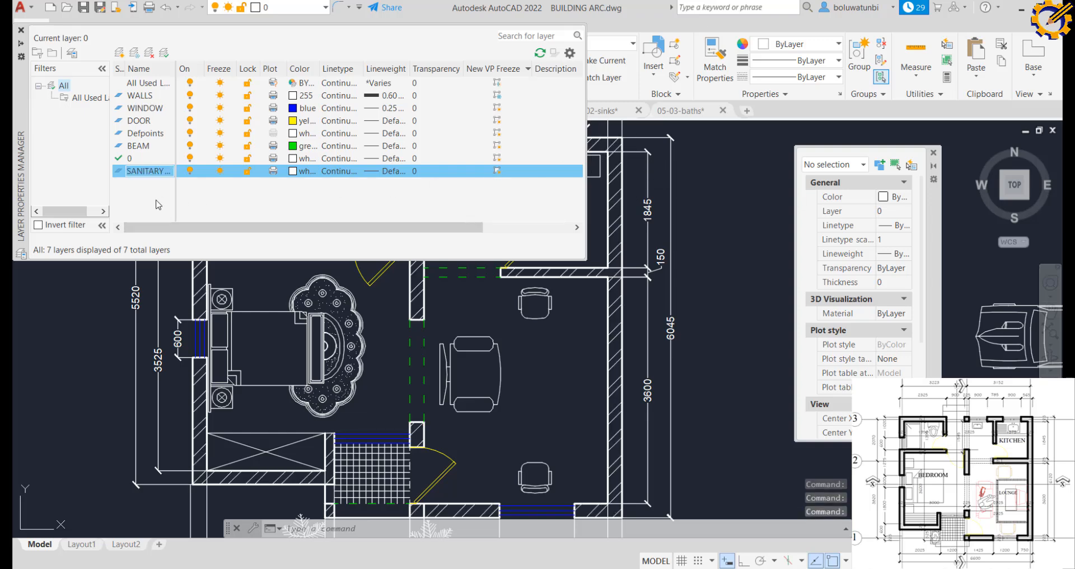
click(707, 201)
click(706, 201)
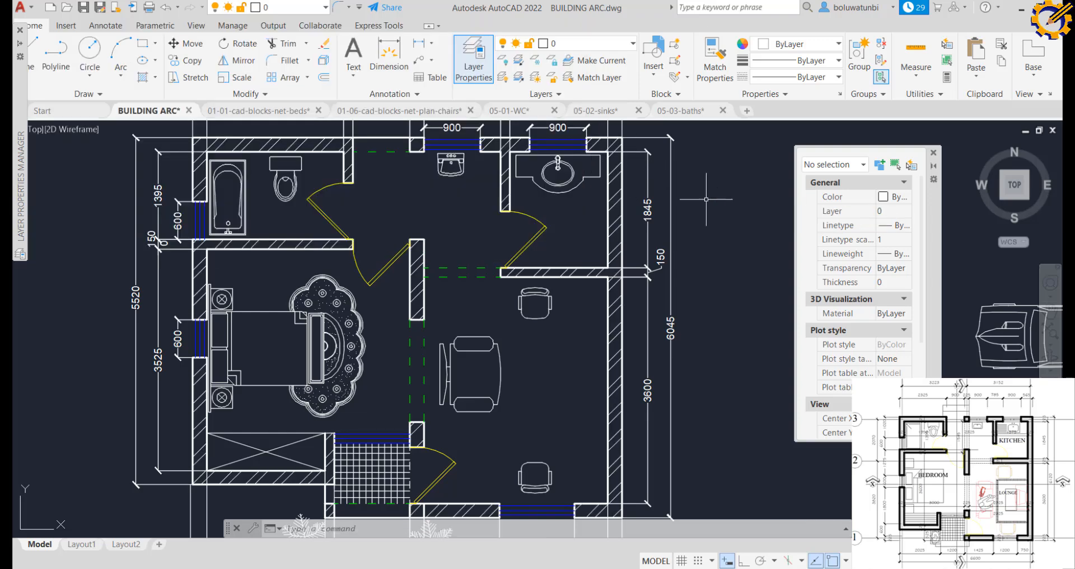
Assign the kitchen sink, rear-wall washbasin, toilet and bathtub blocks to the SANITARY ITEMS layer
click(582, 168)
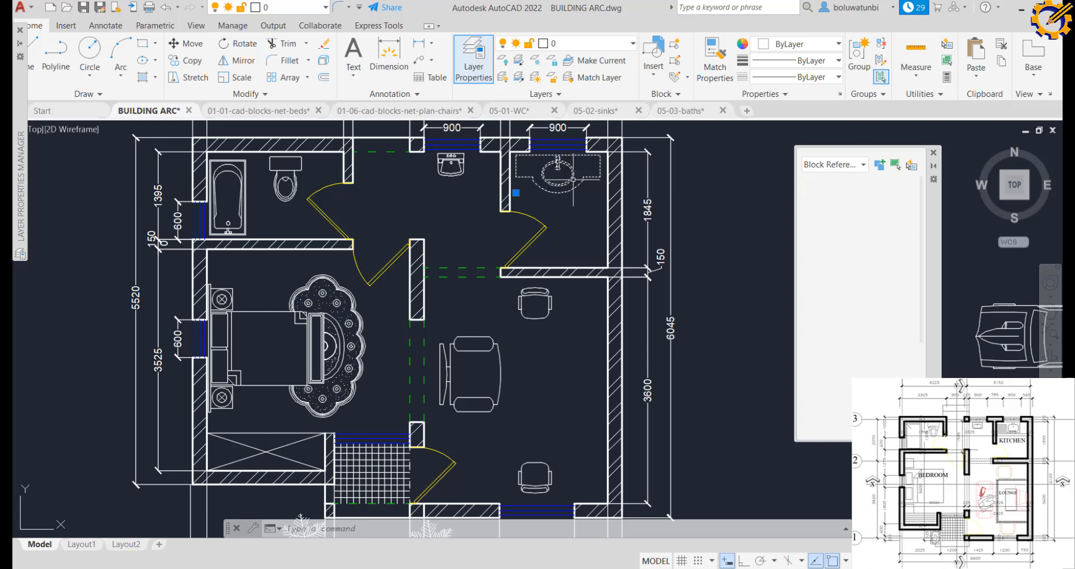
click(450, 164)
click(286, 189)
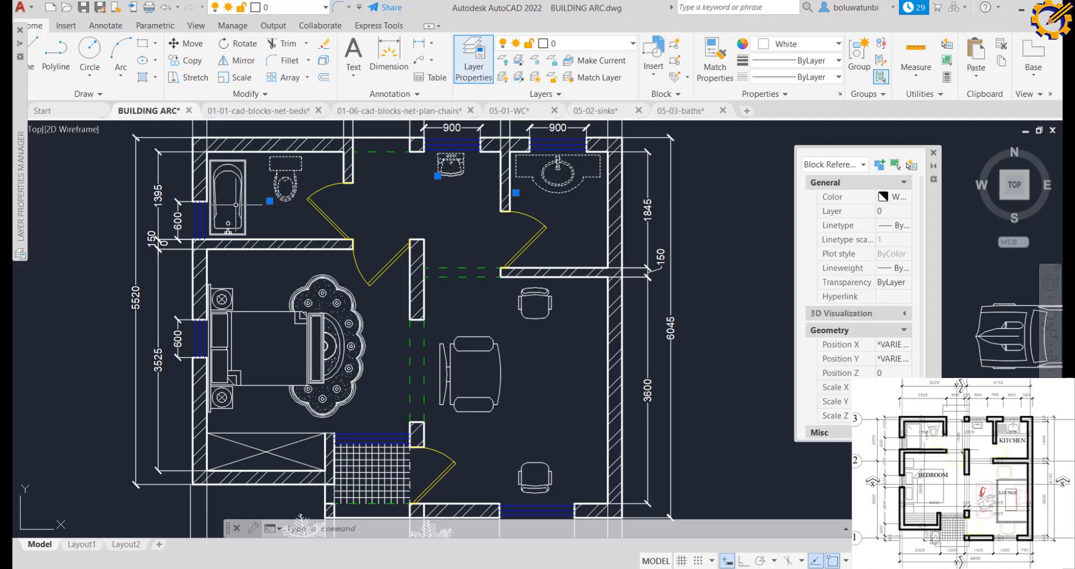
click(242, 199)
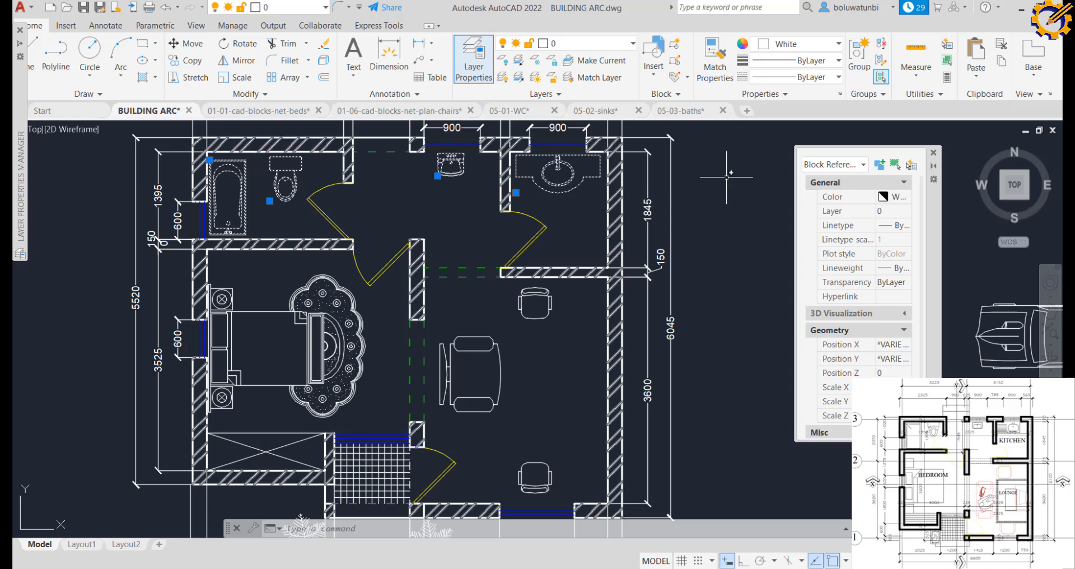
click(895, 212)
click(899, 217)
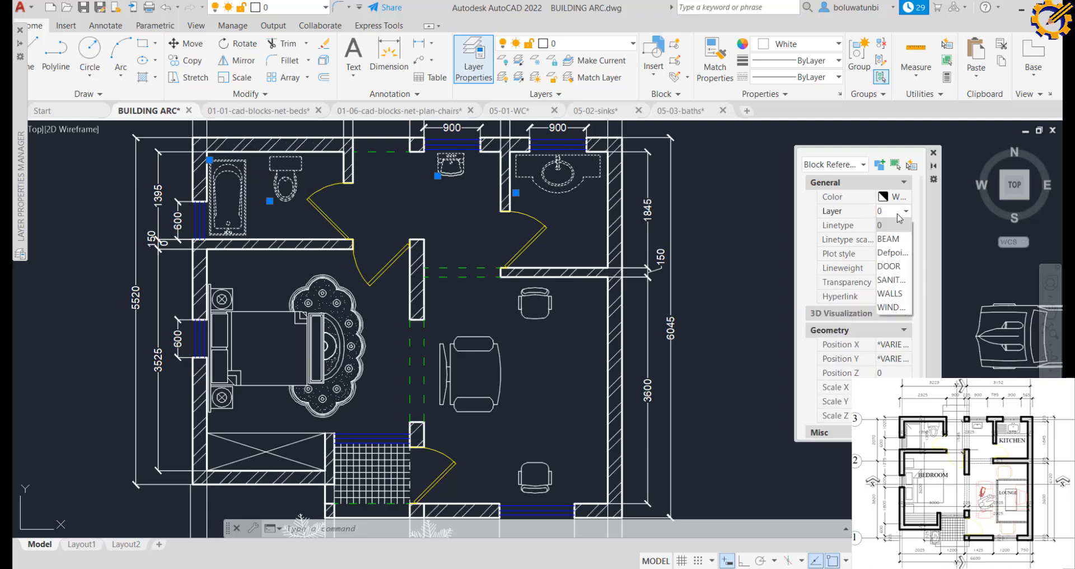
click(885, 281)
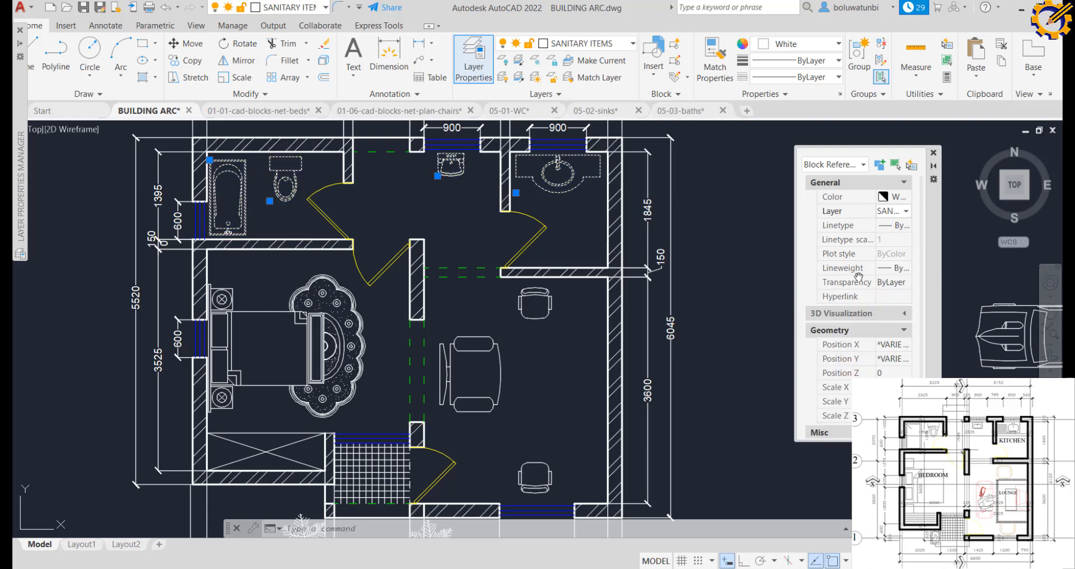
click(782, 227)
key(Escape)
Turn off the SANITARY ITEMS layer and close the layer manager
click(480, 53)
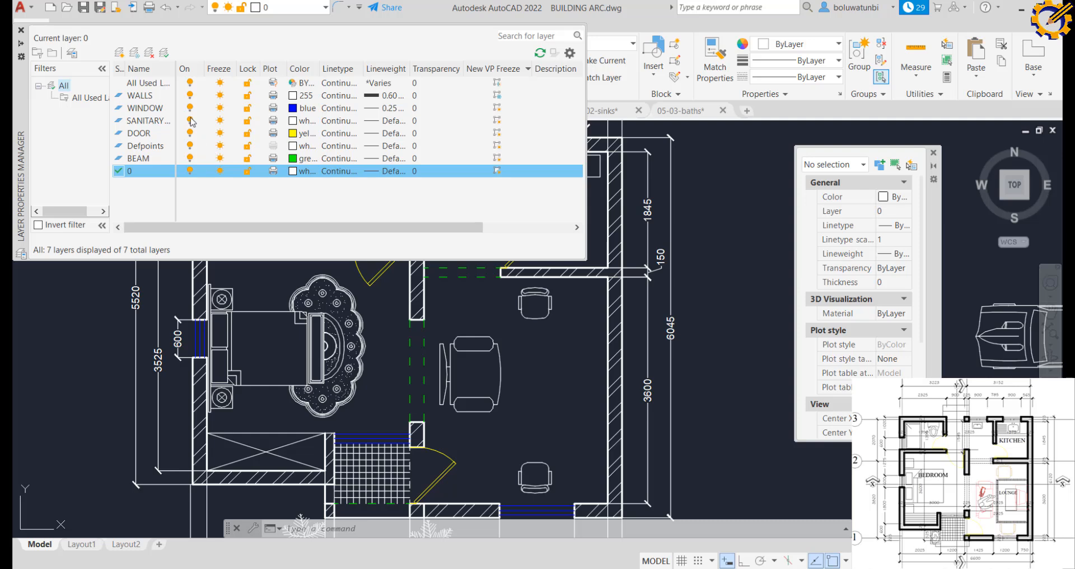
click(190, 122)
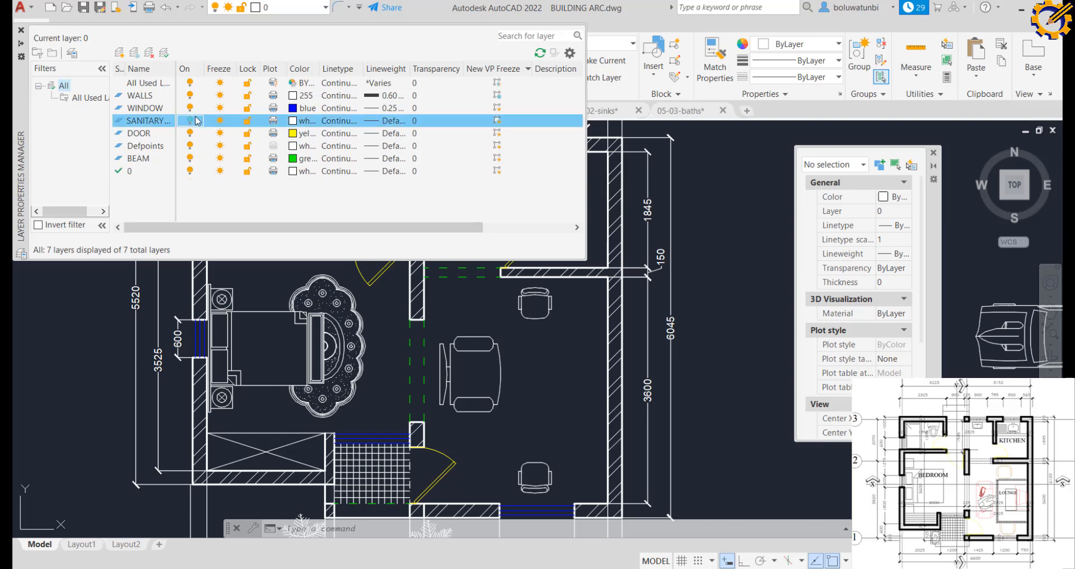
click(722, 180)
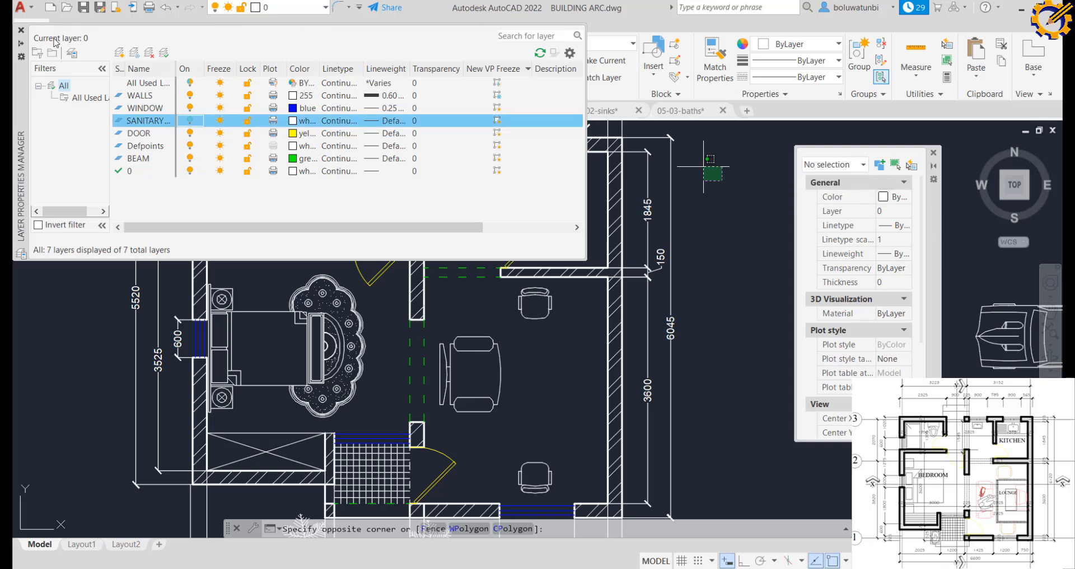
click(20, 29)
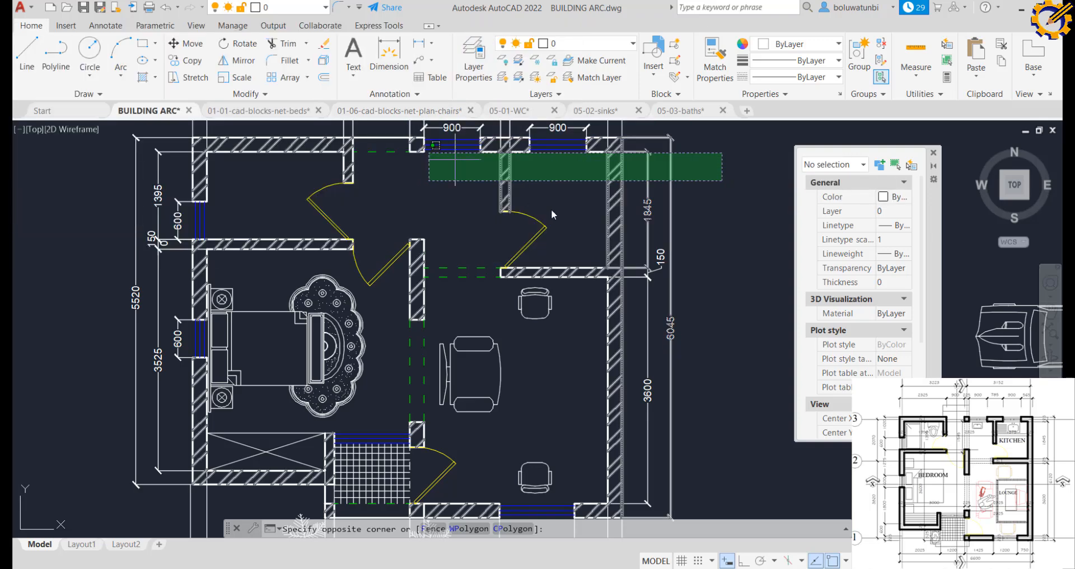
click(717, 194)
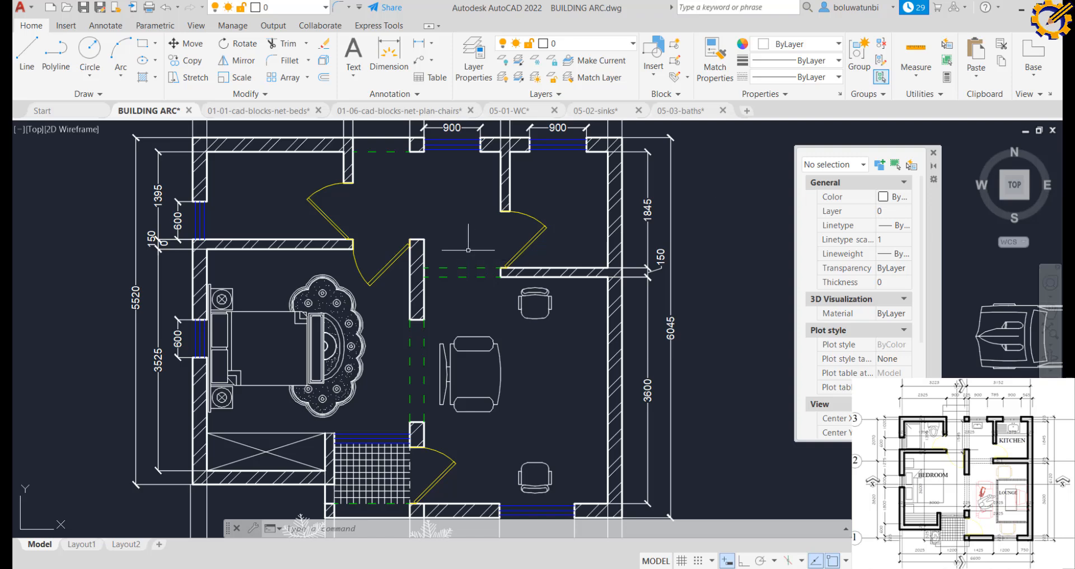
Draw a vertical line across the kitchen doorway, from the partition end to the wall below
click(28, 50)
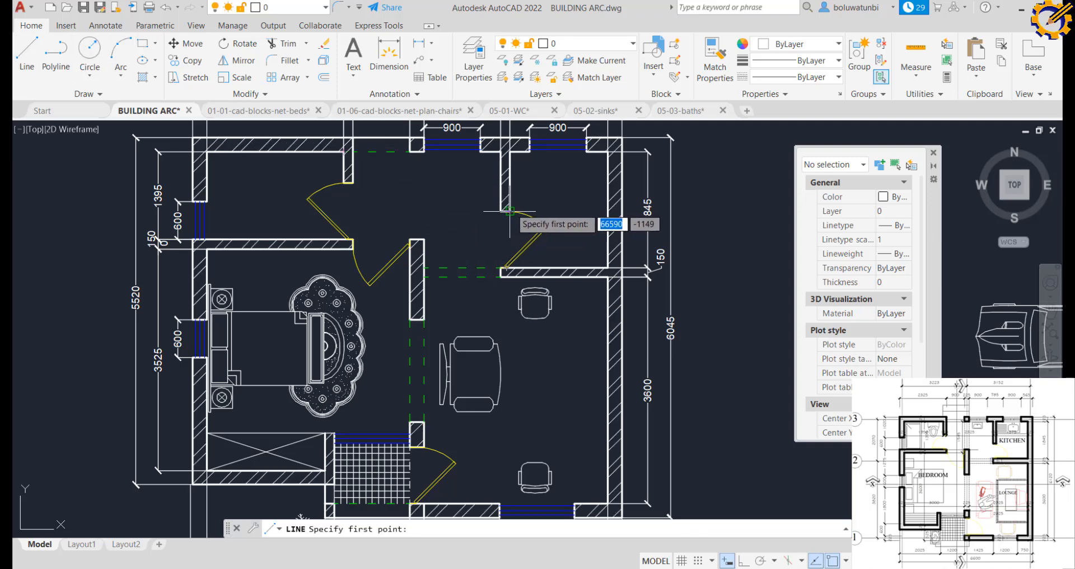
click(507, 267)
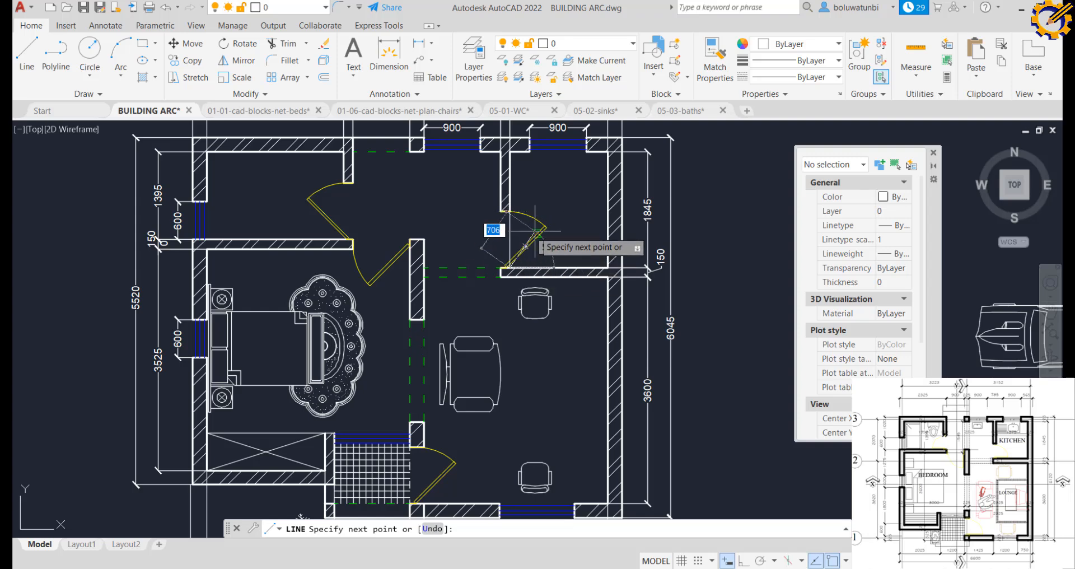
click(536, 230)
key(Return)
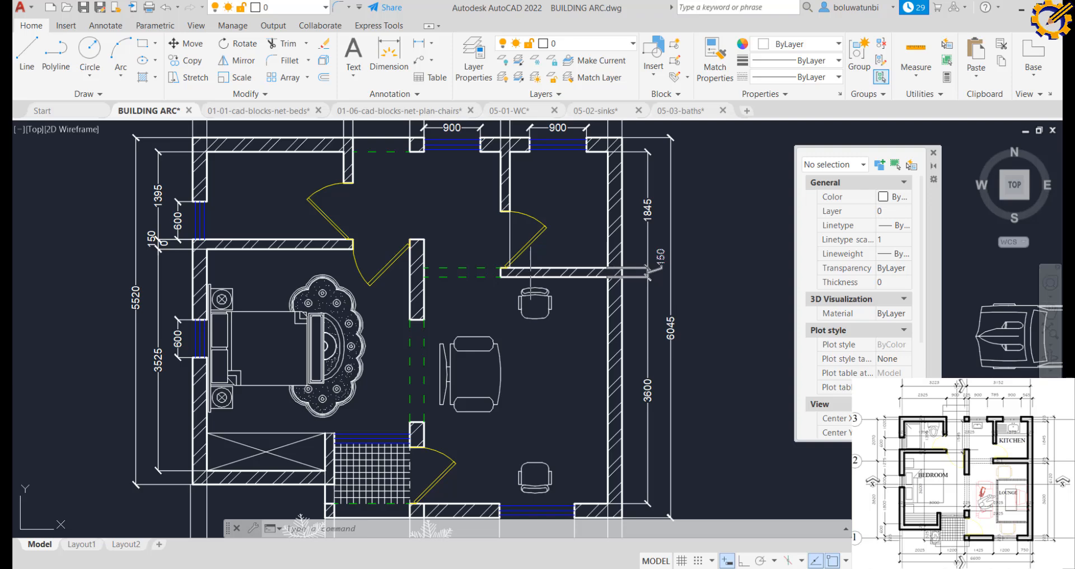
Try to apply the kitchen doorway line's properties to the upper beam line at the lounge-kitchen passage
click(509, 239)
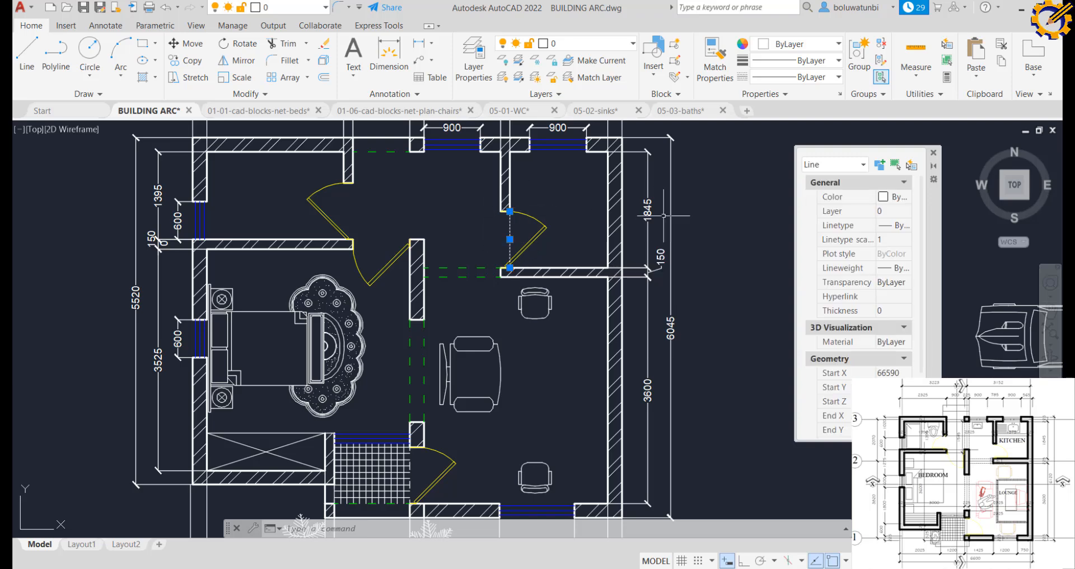
click(714, 67)
middle_drag(709, 155, 700, 201)
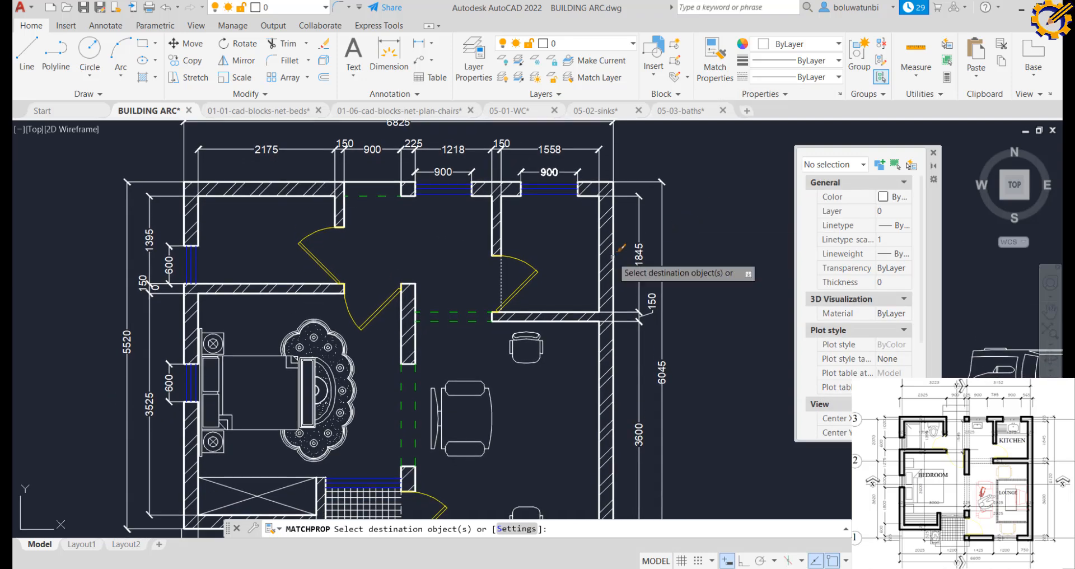
click(471, 312)
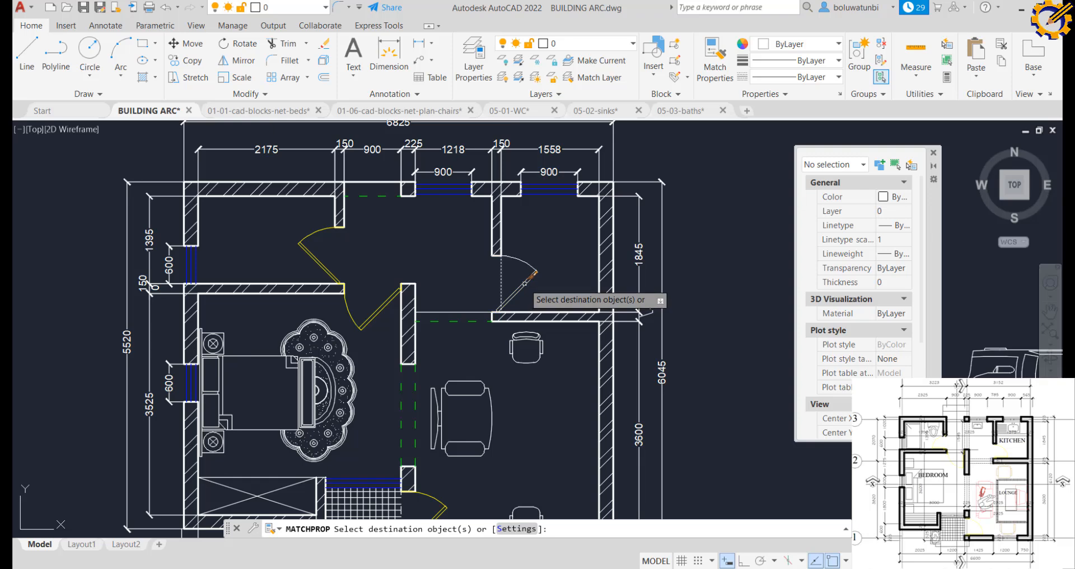
key(Escape)
middle_drag(527, 281, 535, 237)
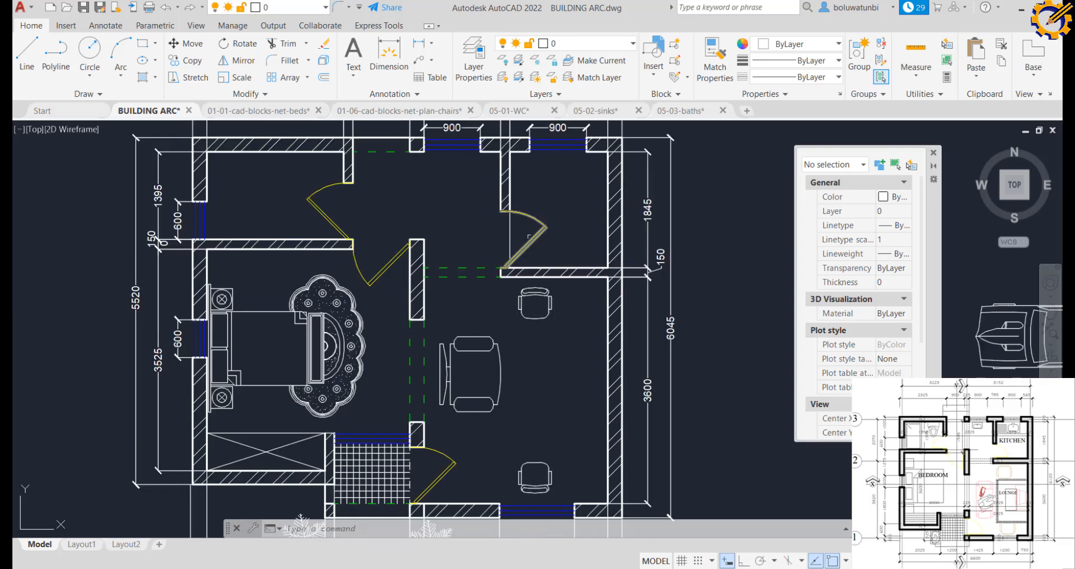
Match the kitchen doorway line's properties to those of the dashed green beam line
click(711, 62)
click(501, 241)
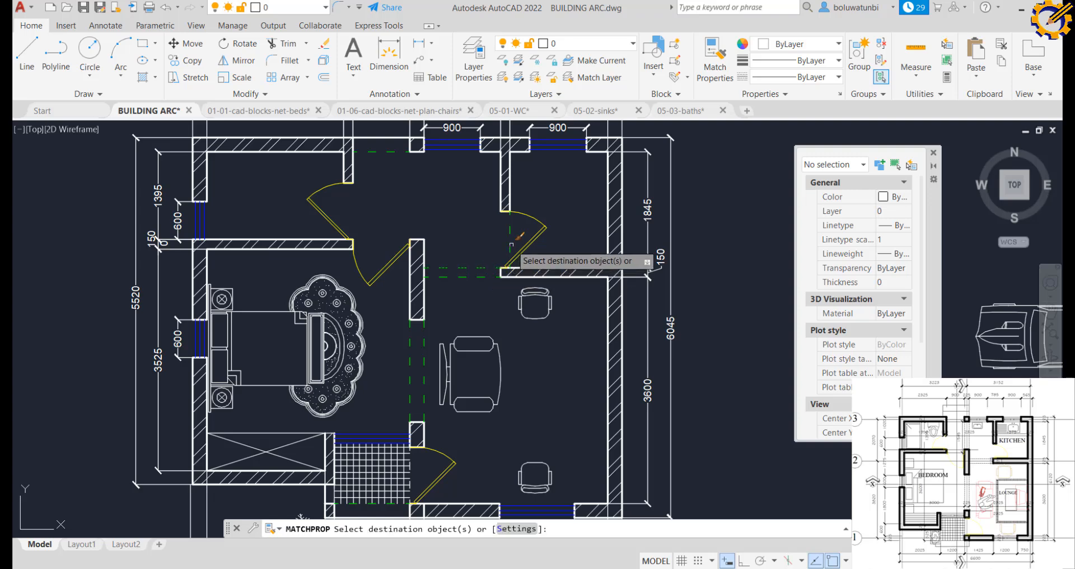
key(Escape)
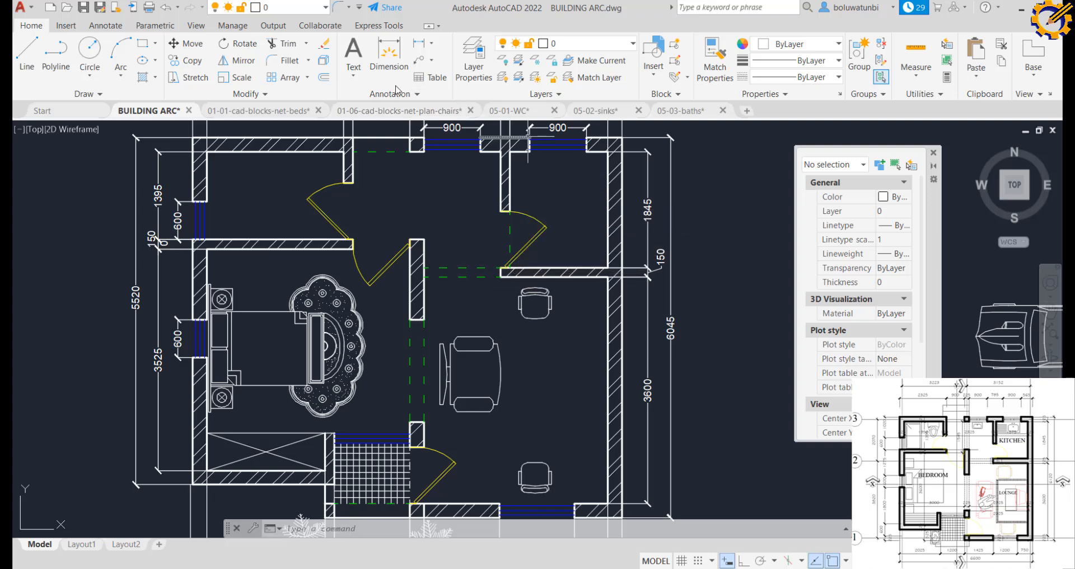
Hatch the kitchen floor with the NET3 pattern at a scale of 2000
click(143, 78)
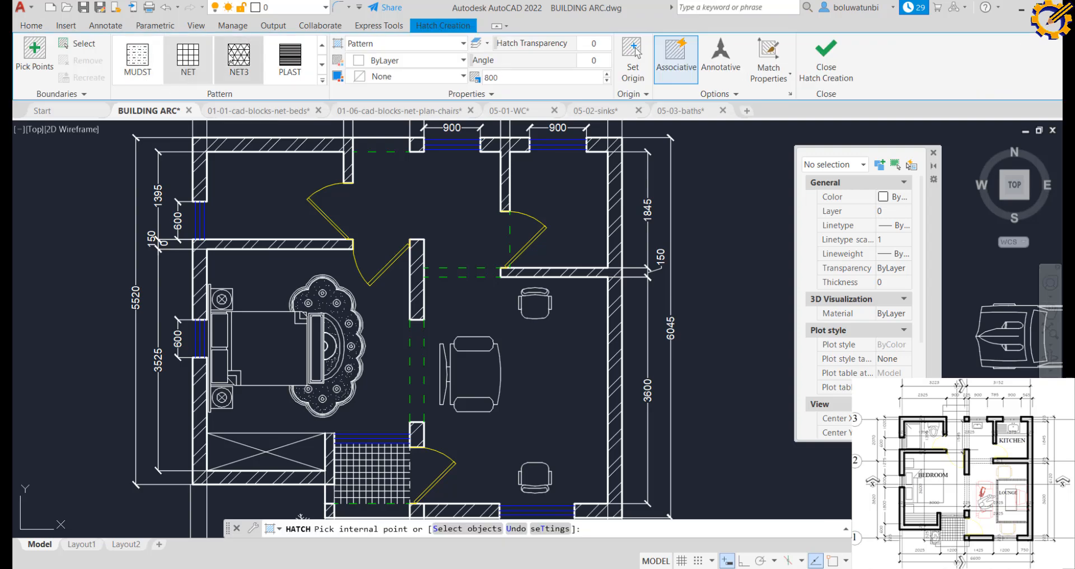
click(556, 179)
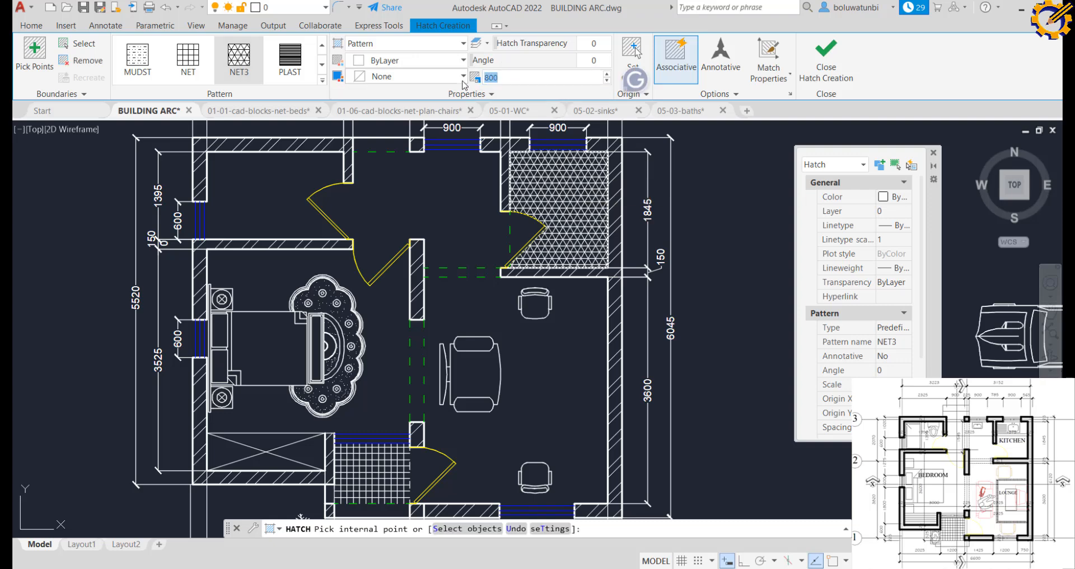
text(00)
key(Return)
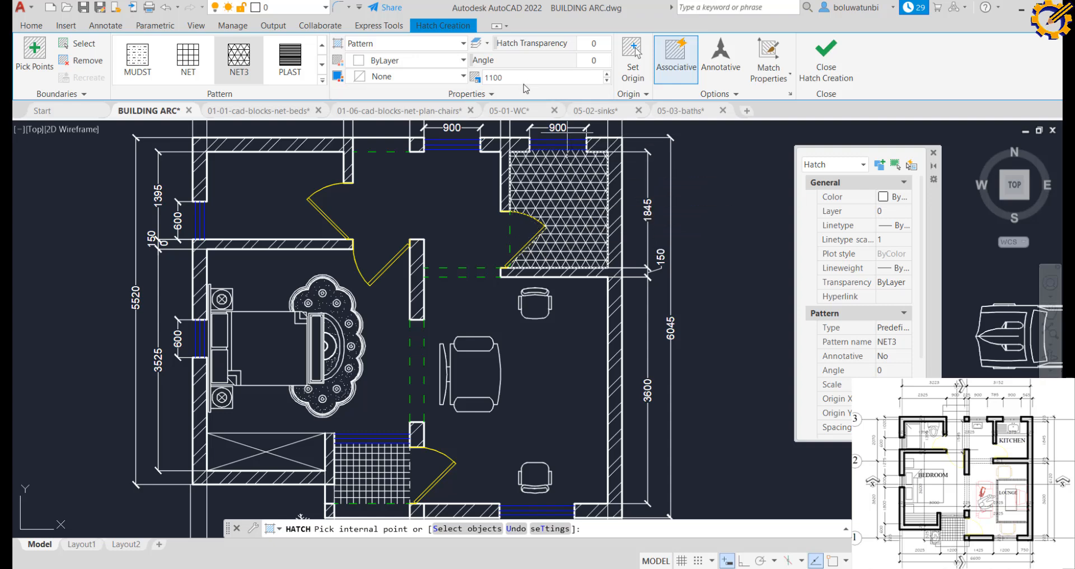
click(484, 78)
text(20)
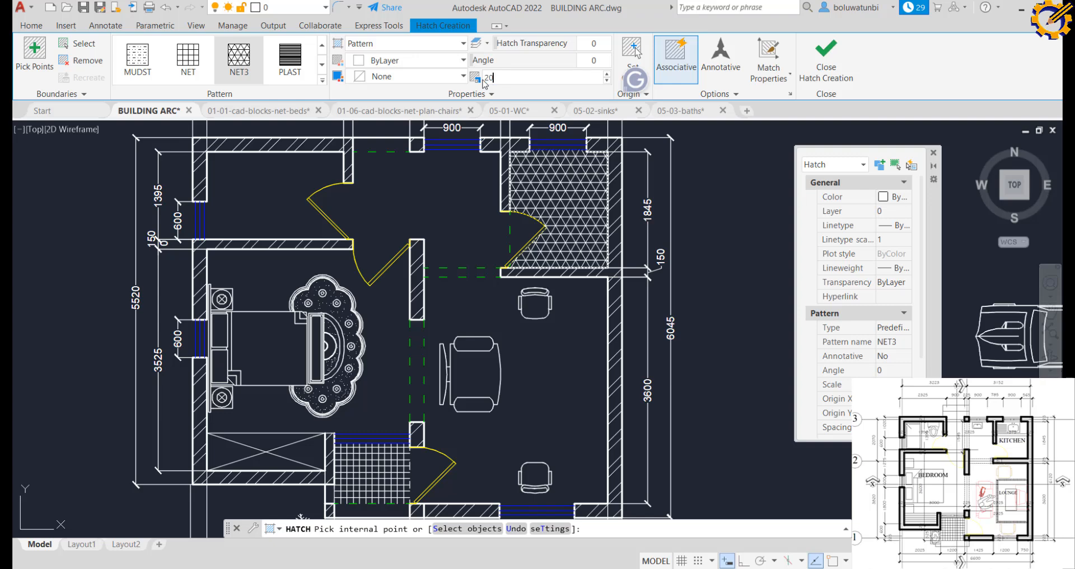
key(Return)
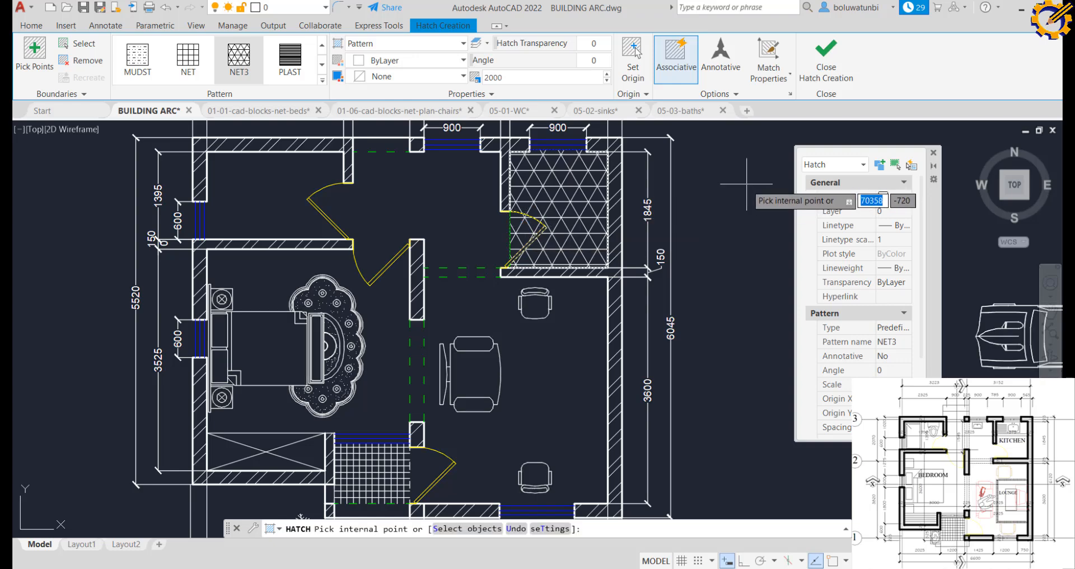
scroll(728, 187, down, 2)
scroll(745, 192, up, 2)
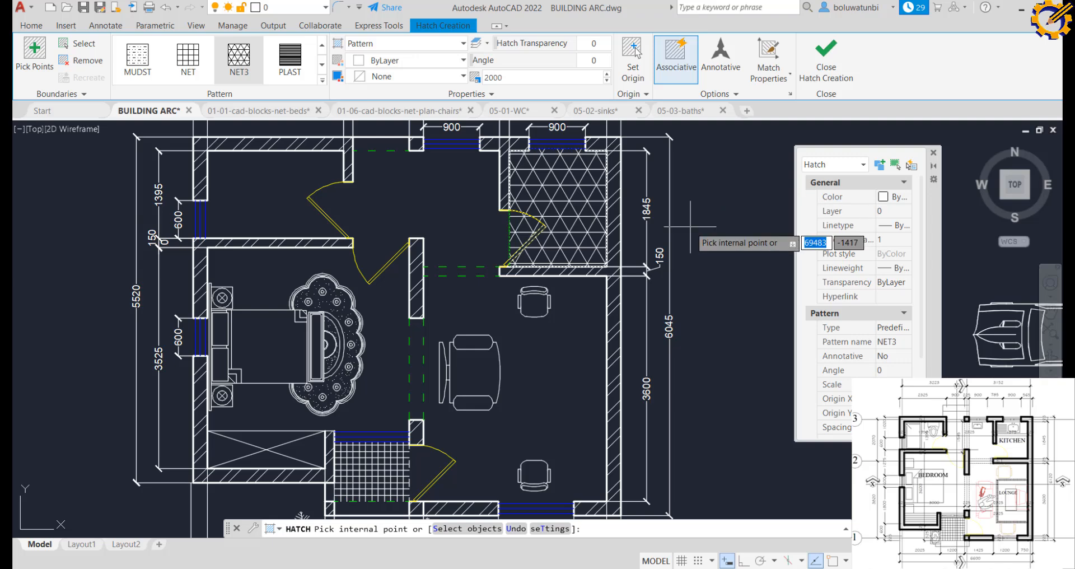
key(Return)
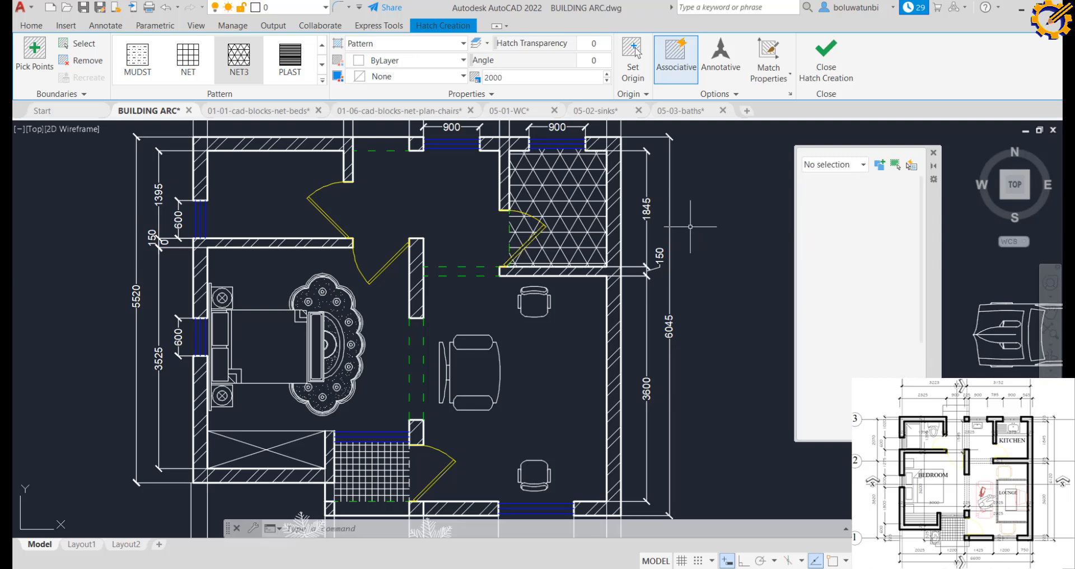
Undo the kitchen floor hatch and the kitchen doorway line, and save the drawing
key(ctrl+z)
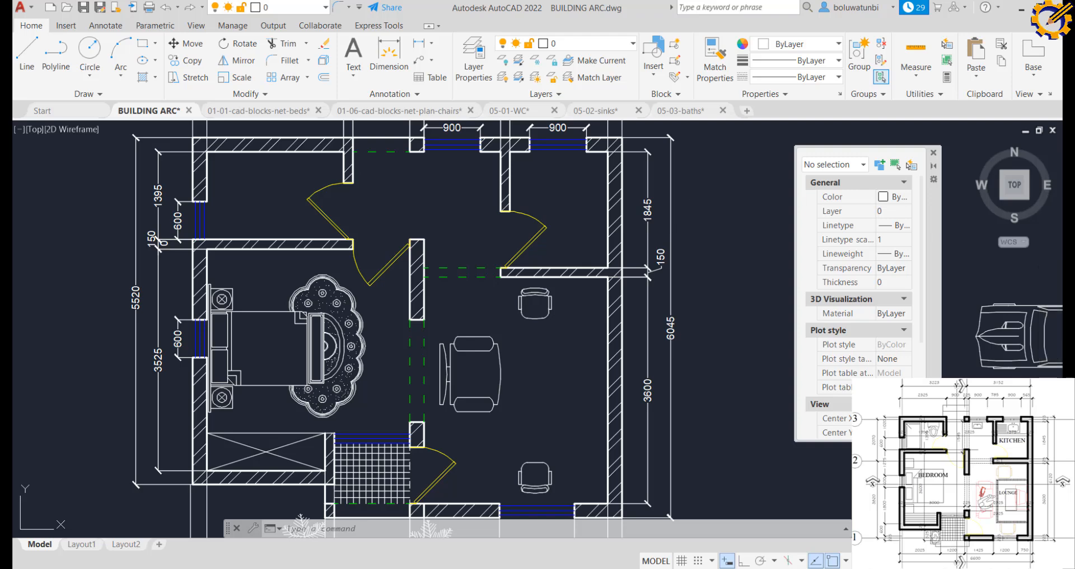
key(ctrl+s)
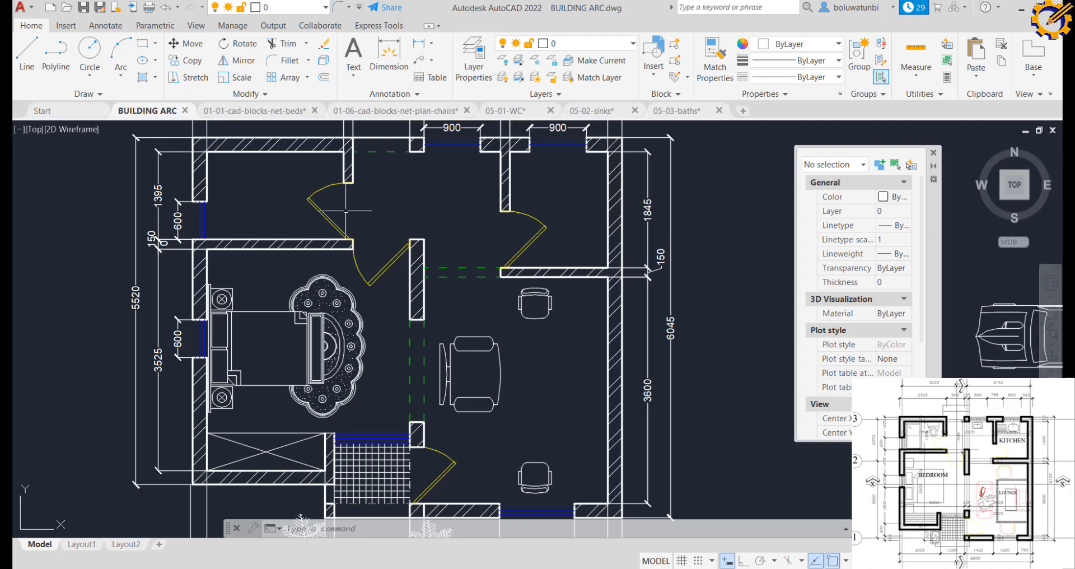
scroll(375, 235, down, 2)
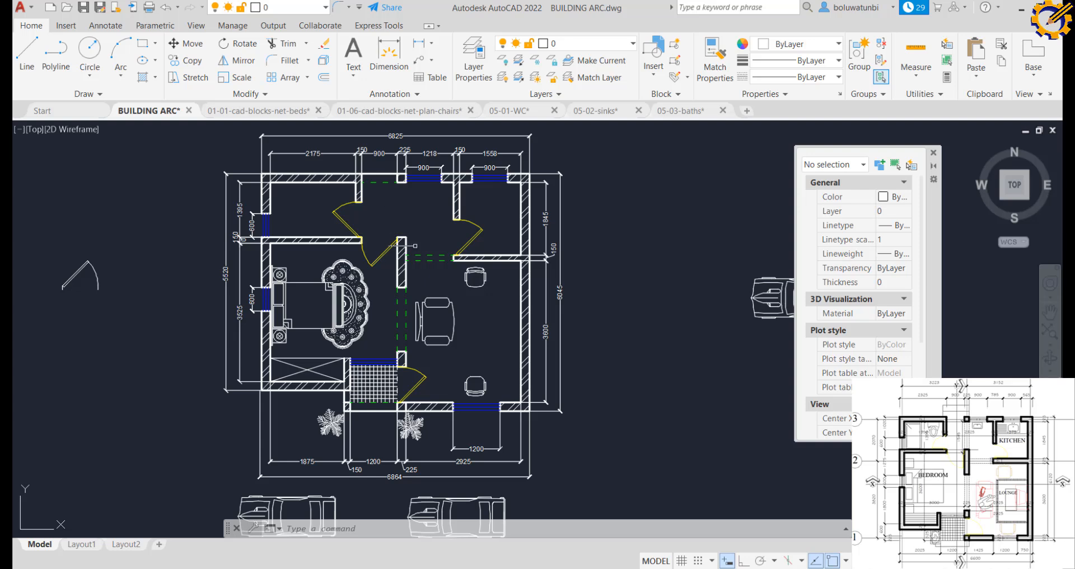
mouse_move(438, 257)
middle_down()
mouse_move(436, 276)
mouse_move(436, 207)
mouse_move(446, 260)
middle_up()
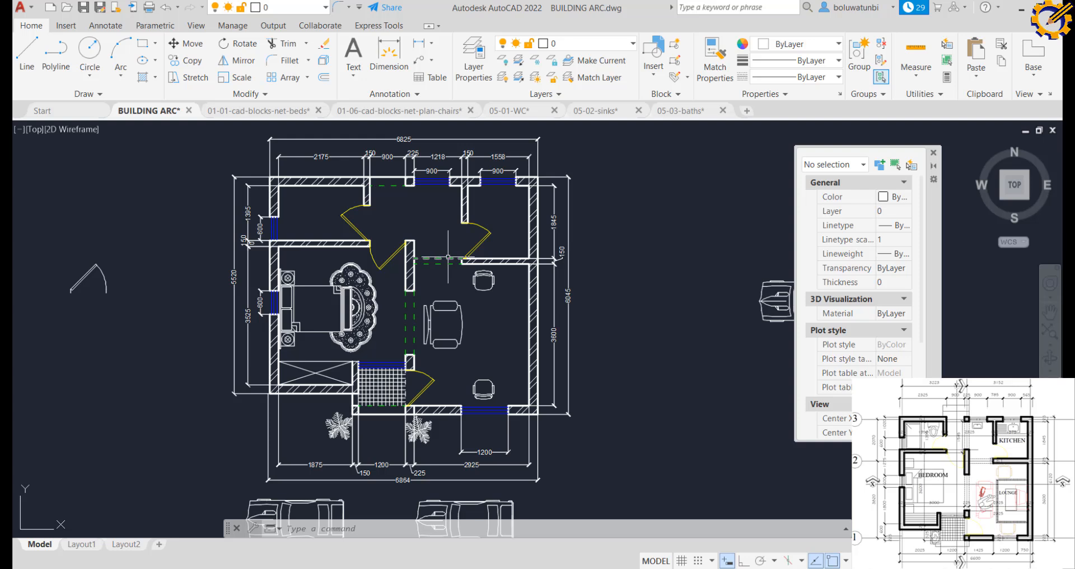